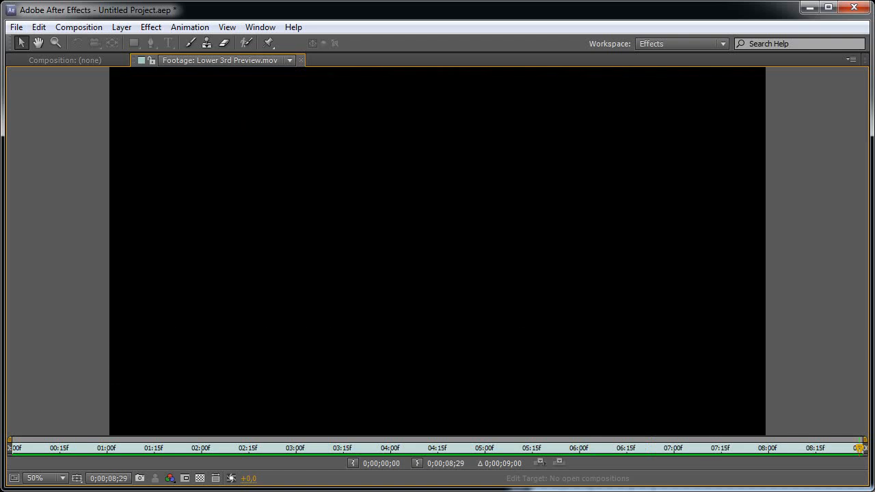
Delete the preview footage and start a new composition from the HDTV 1080 29.97 preset with the frame rate set to 30
key(Delete)
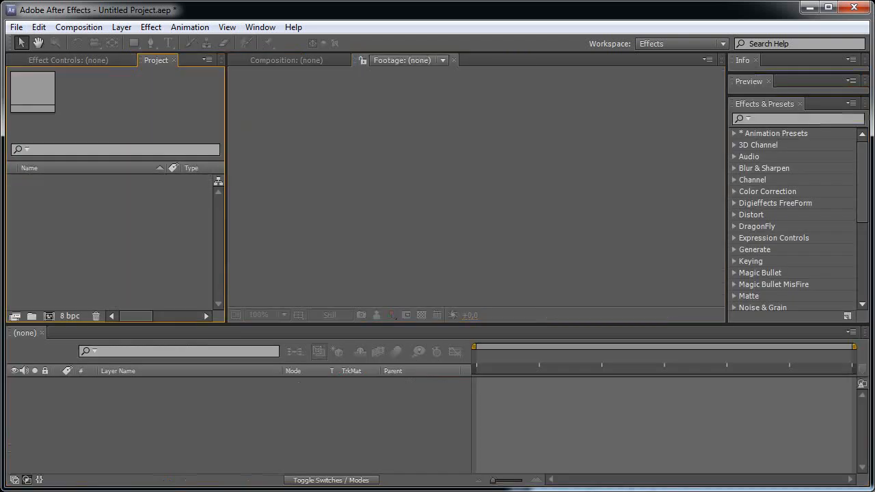
key(ctrl+n)
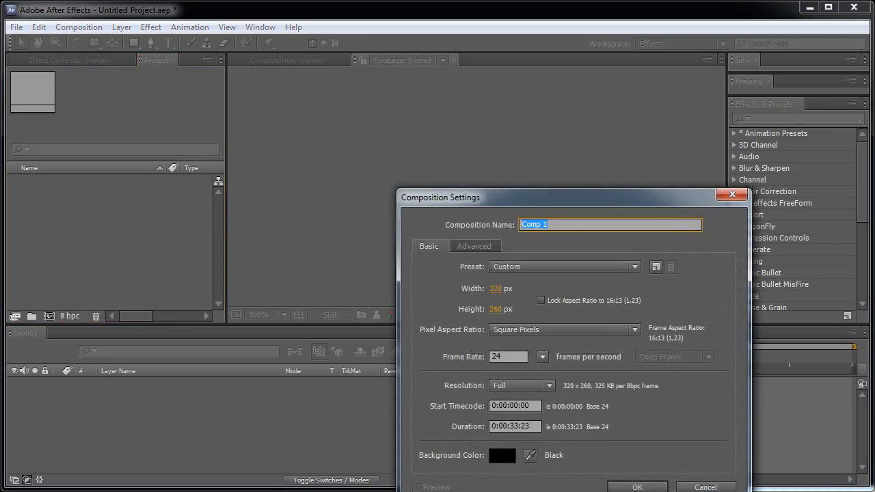
click(374, 139)
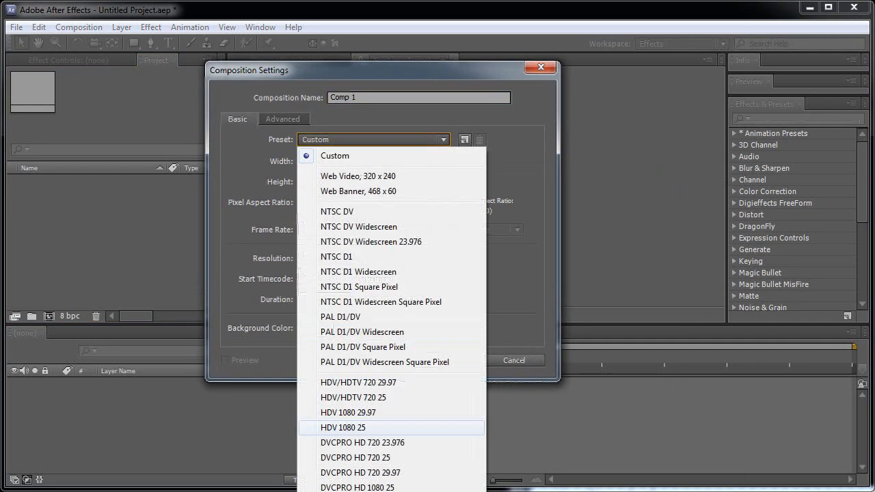
click(358, 491)
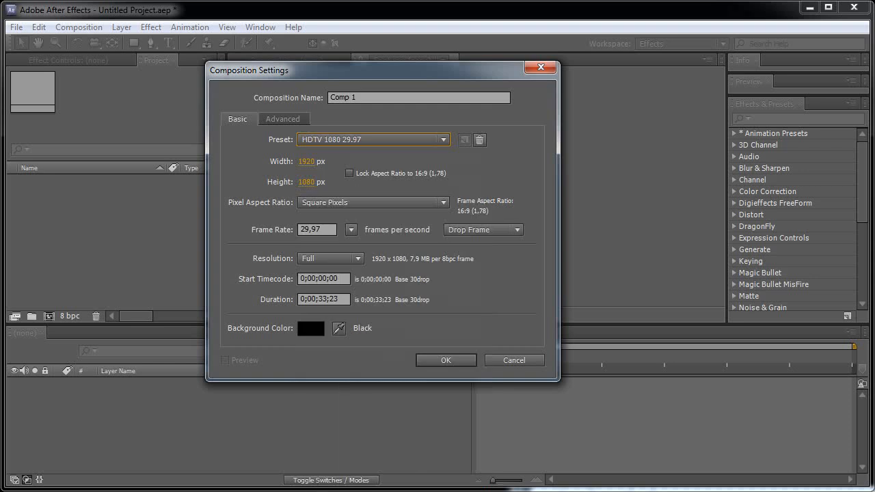
click(314, 230)
text(30)
key(Tab)
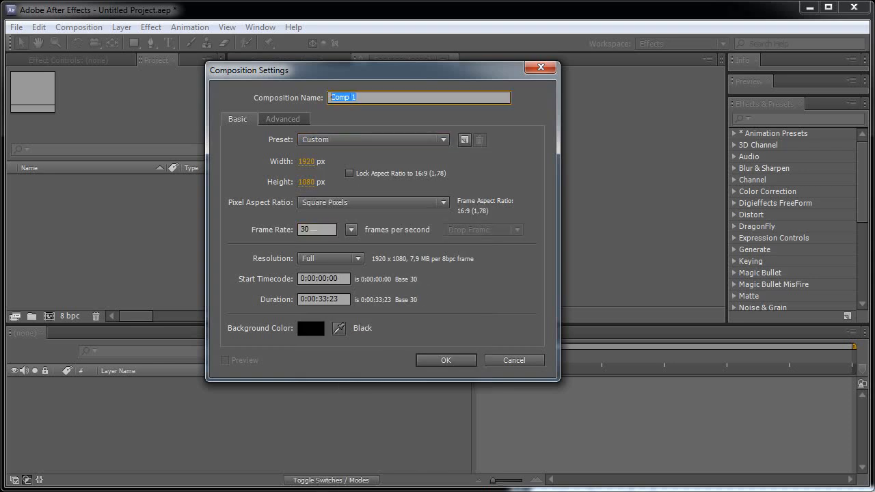
Name the composition "Lower 3rd Base BIG", set its duration to 0:00:30:00 and create it
text(Lower 3rd Base BIG)
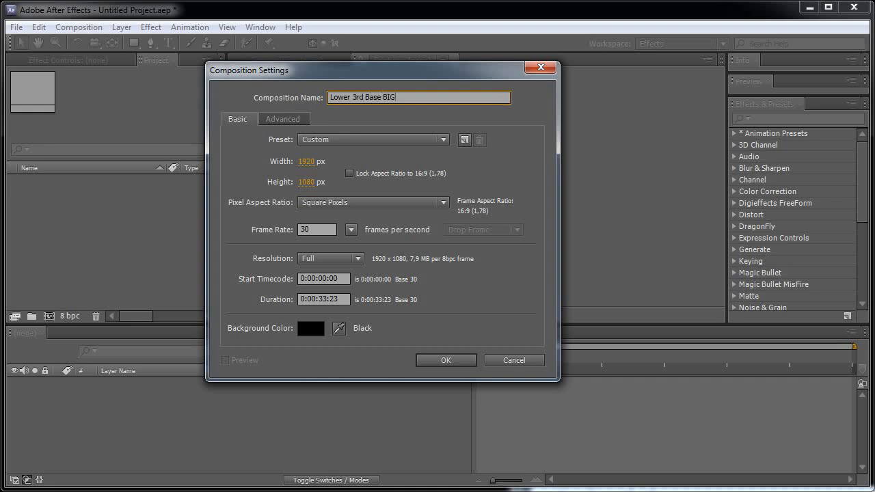
click(324, 298)
key(BackSpace)
key(BackSpace)
key(BackSpace)
text(0)
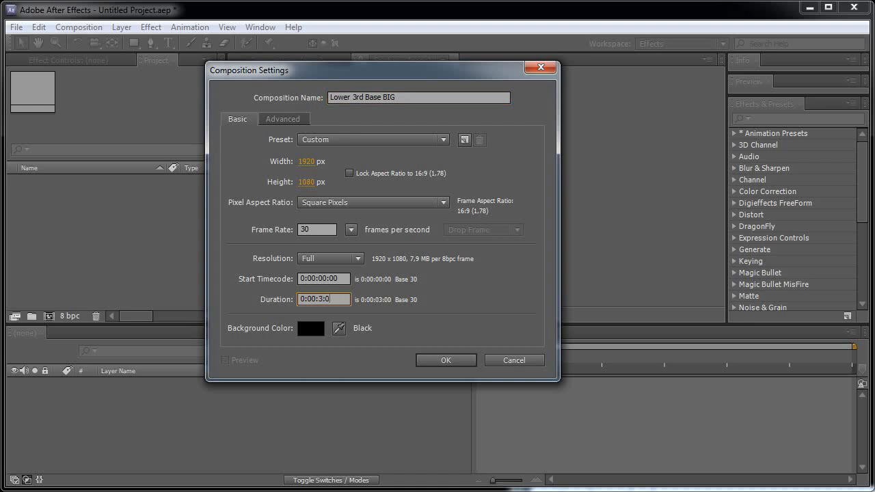
text(0)
click(337, 299)
text(0)
key(Return)
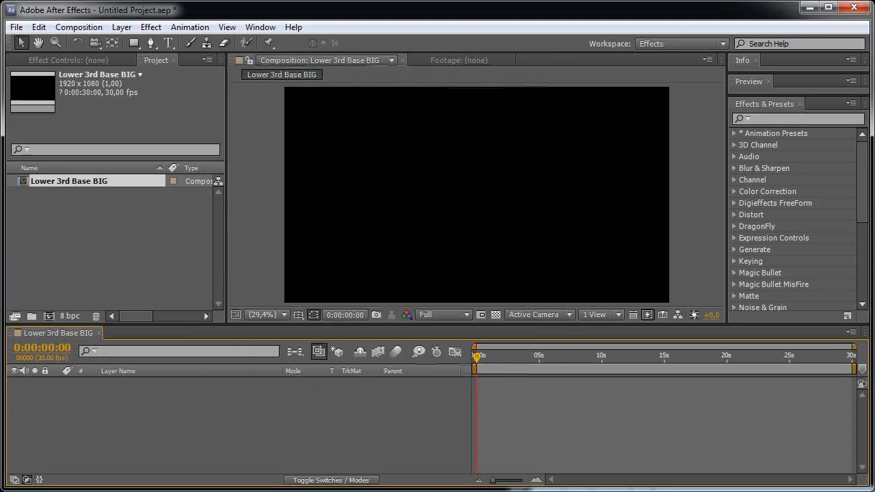
Create a 1920 x 1080 dark gray solid named "Lower 3rd base"
key(ctrl+y)
drag(559, 208, 384, 107)
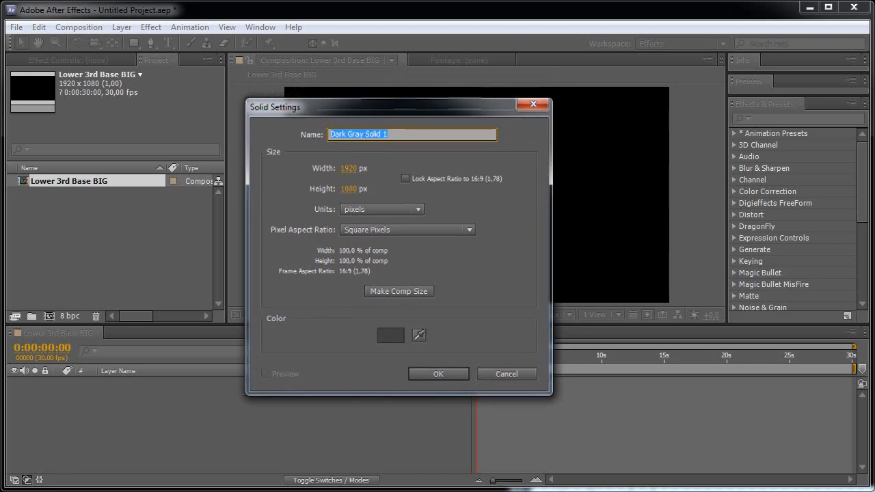
text(Lower )
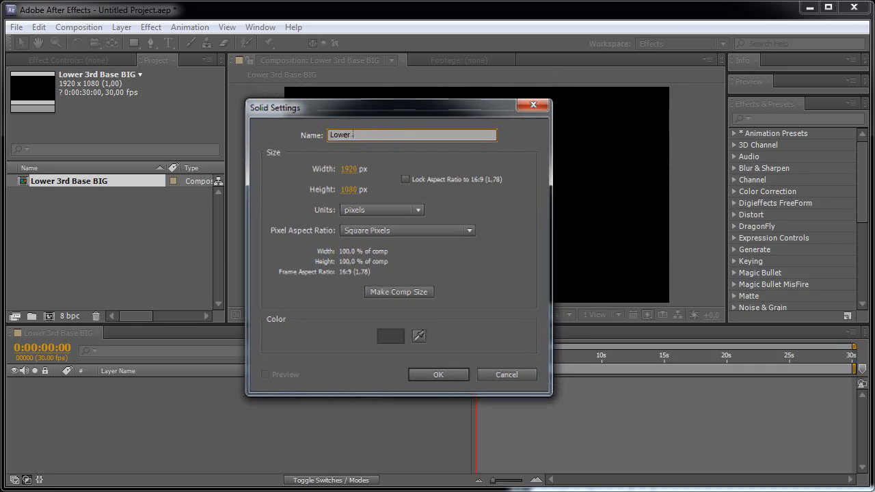
text(3rd base)
key(Return)
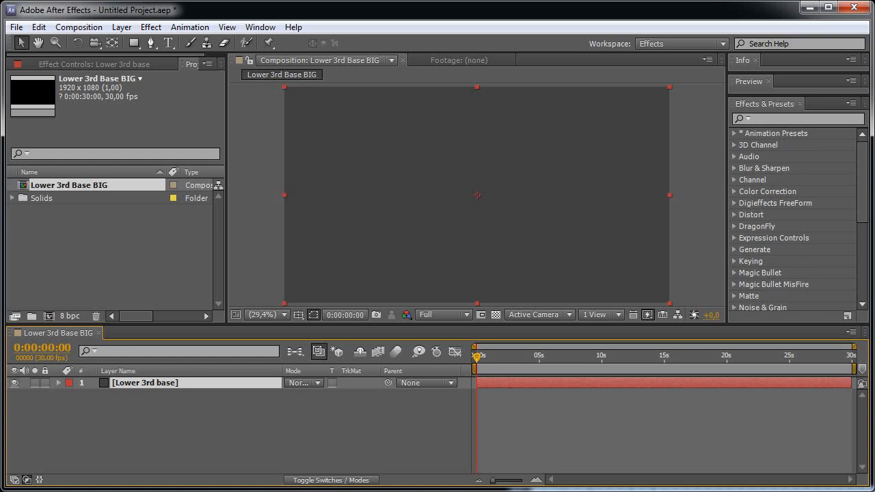
Show the title/action safe margins in the composition view
key(apostrophe)
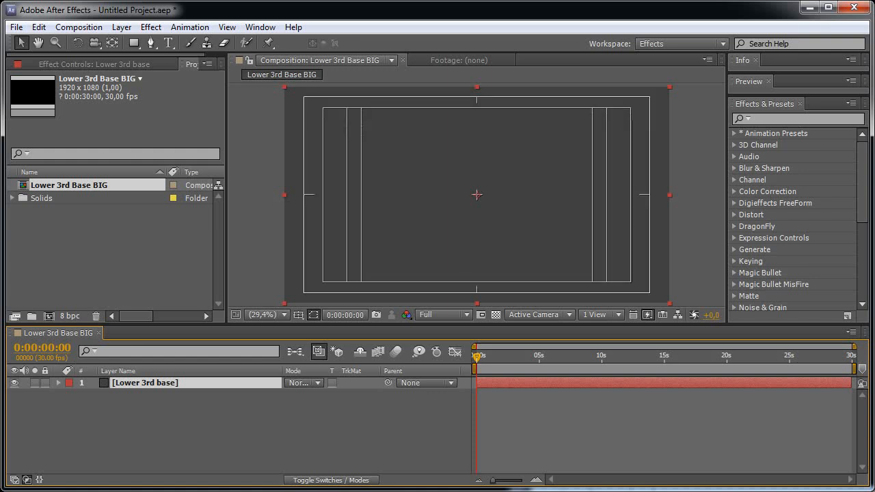
click(298, 315)
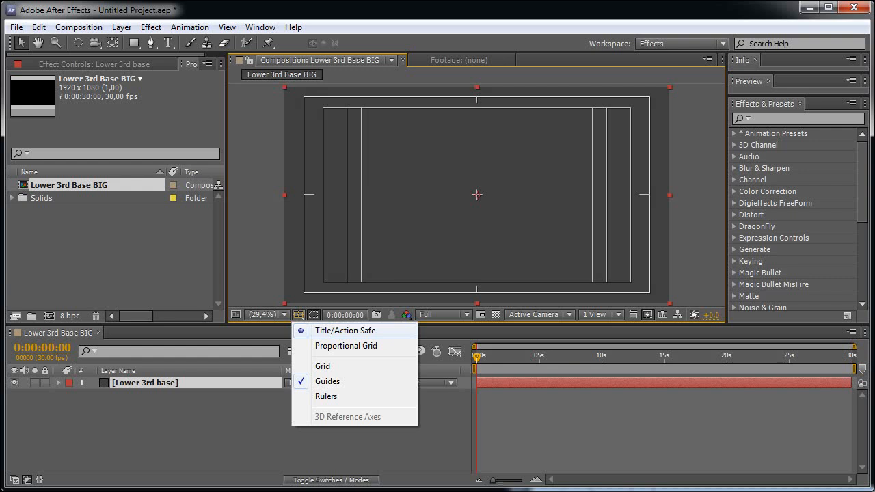
key(Escape)
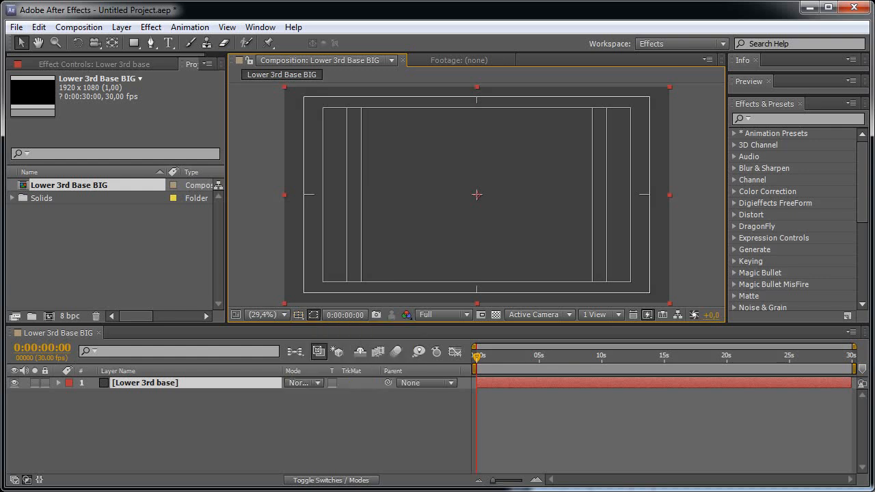
Show the rulers and draw a rectangular mask across the lower part of the solid, wider than the frame and ending at the action-safe line
click(134, 43)
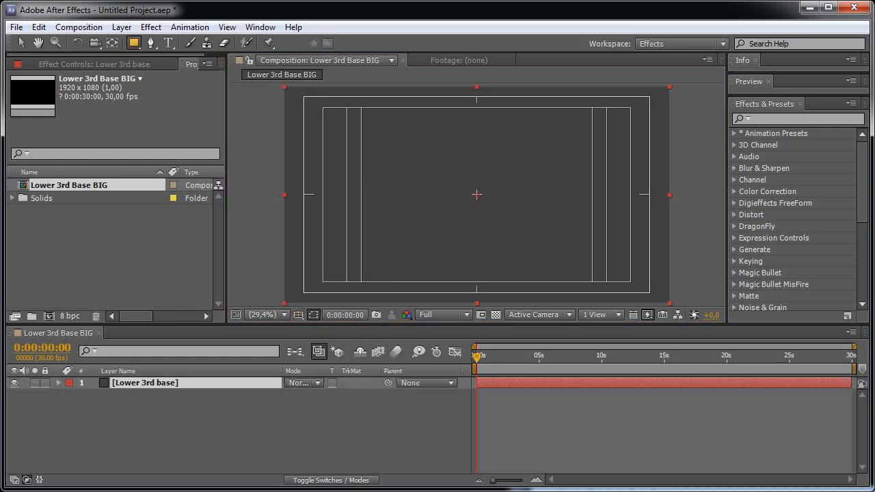
key(space)
drag(476, 195, 487, 178)
scroll(557, 142, up, 4)
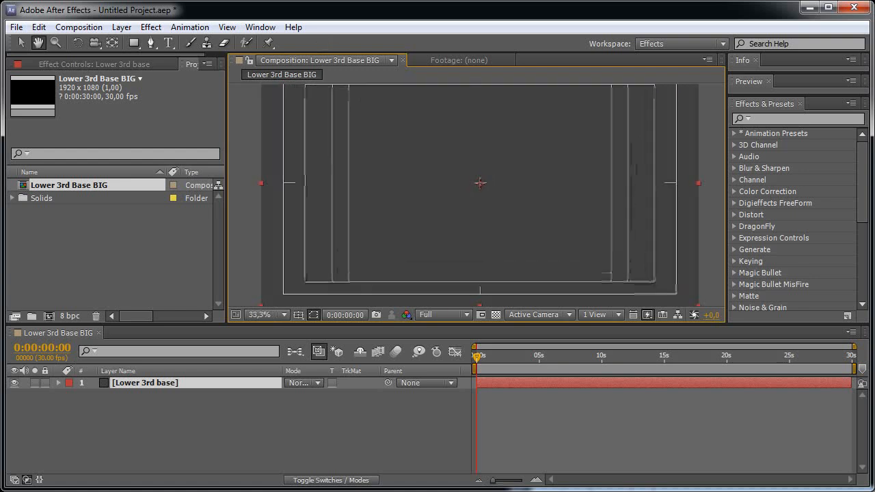
key(ctrl+r)
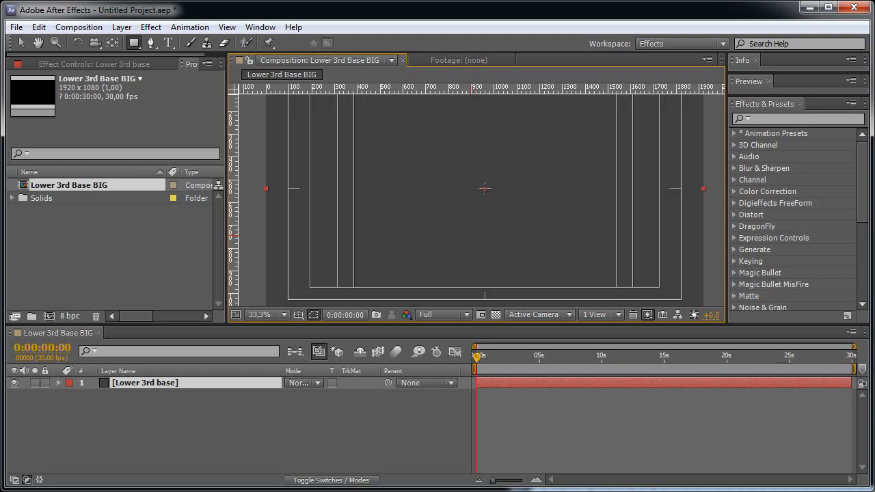
drag(688, 301, 204, 191)
key(v)
drag(437, 205, 489, 236)
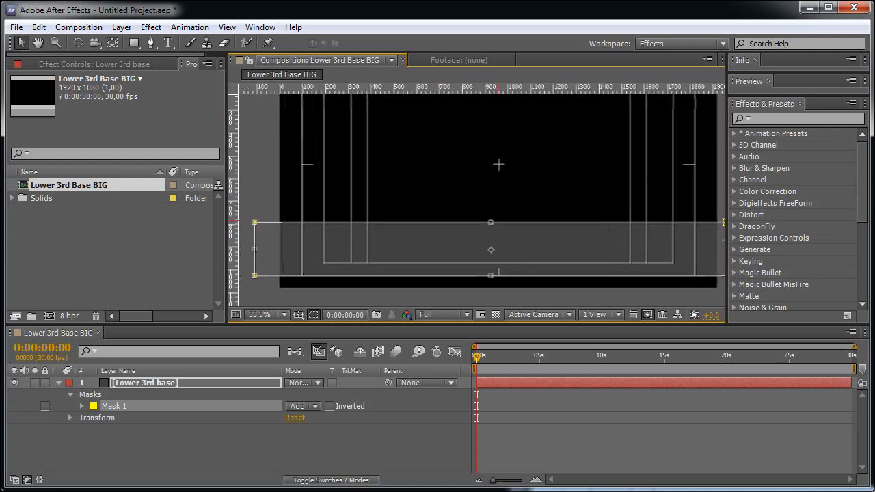
Raise the top edge of the mask slightly and apply the mask transform
drag(491, 222, 491, 216)
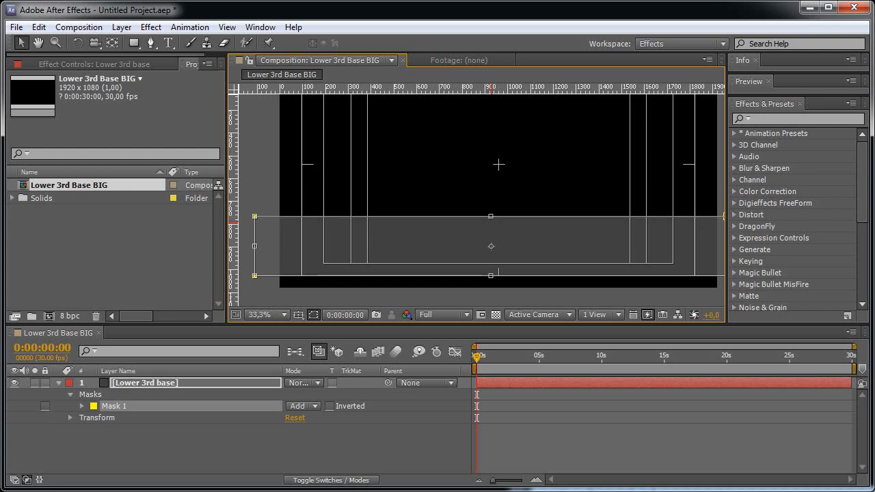
scroll(491, 218, up, 3)
scroll(485, 232, down, 4)
key(Return)
key(u)
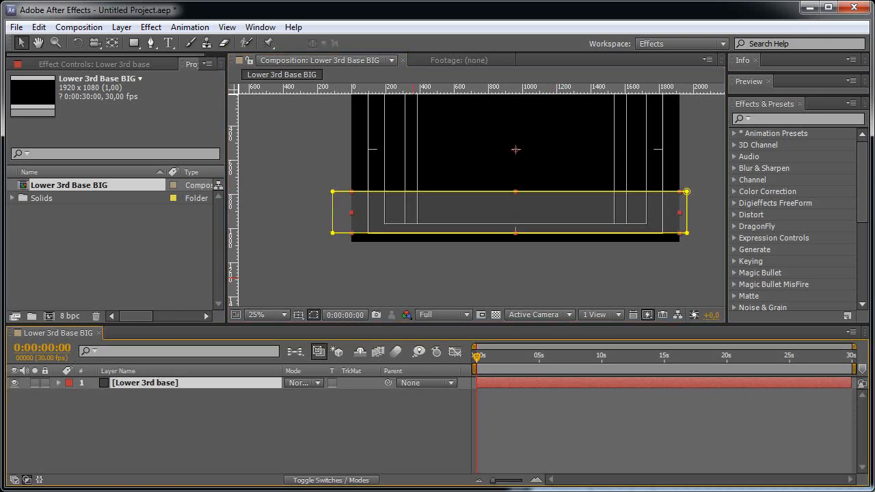
Apply the Ramp effect to the Lower 3rd base layer, with its start at 960, 770 and a dark gray start color
click(151, 26)
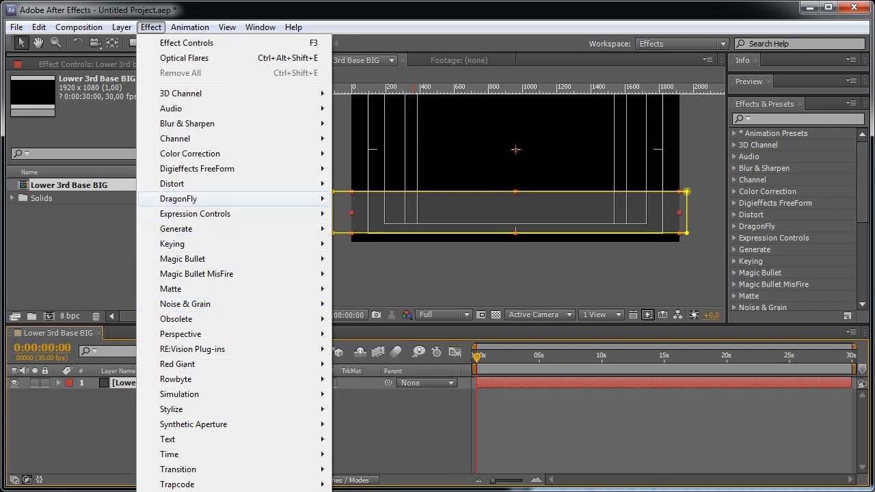
mouse_move(232, 228)
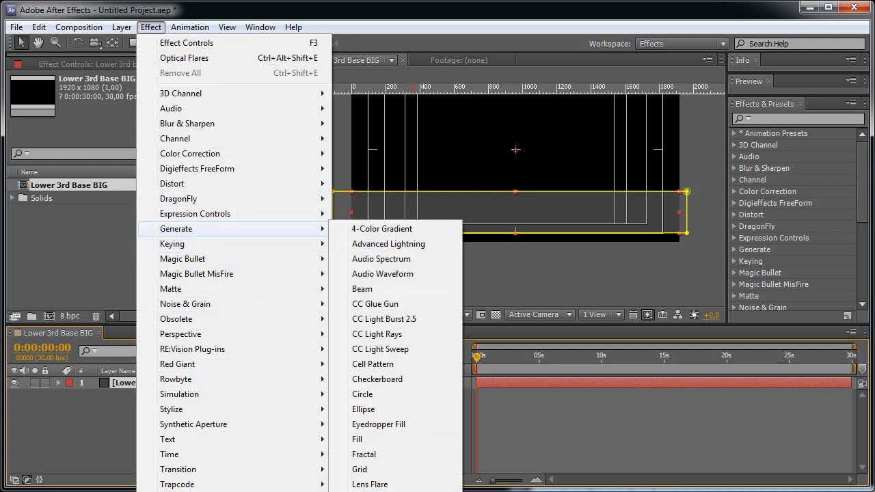
click(369, 487)
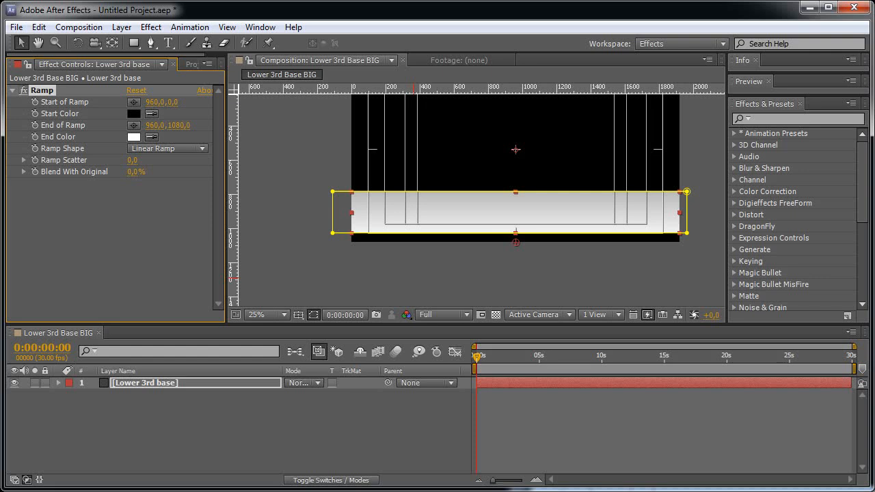
drag(170, 102, 224, 102)
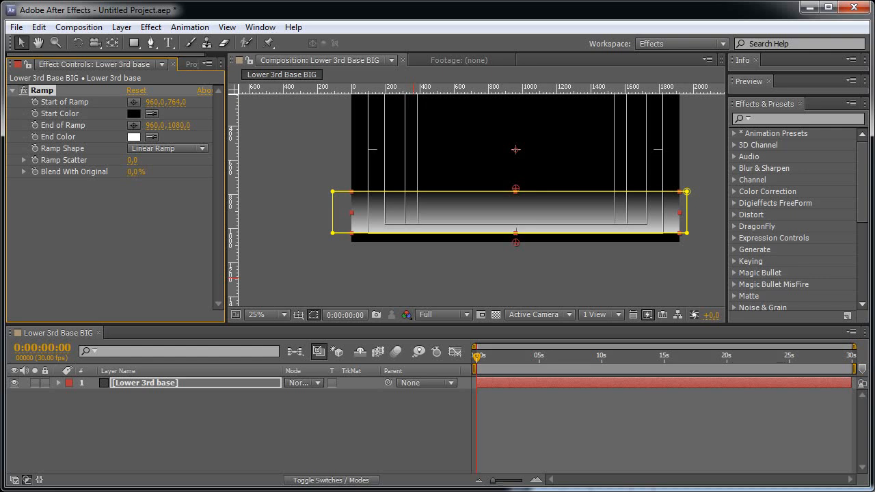
click(176, 101)
text(960)
key(Return)
drag(176, 102, 164, 102)
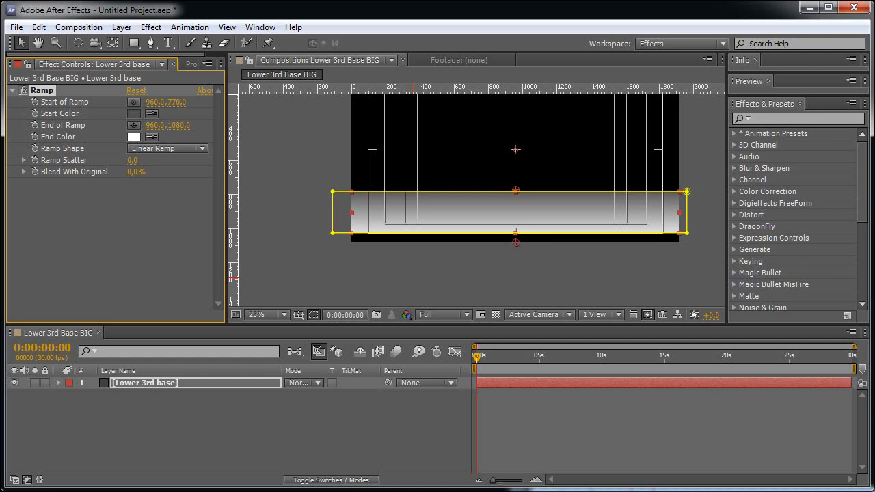
Set the ramp's end color to 242424 and its shape to Radial Ramp
mouse_move(282, 300)
mouse_down()
mouse_move(277, 328)
mouse_move(275, 317)
mouse_up()
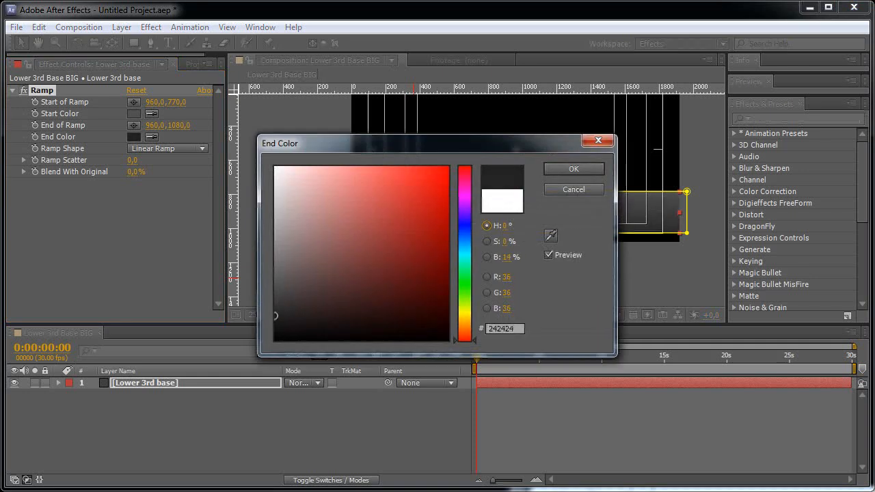
click(574, 168)
click(167, 148)
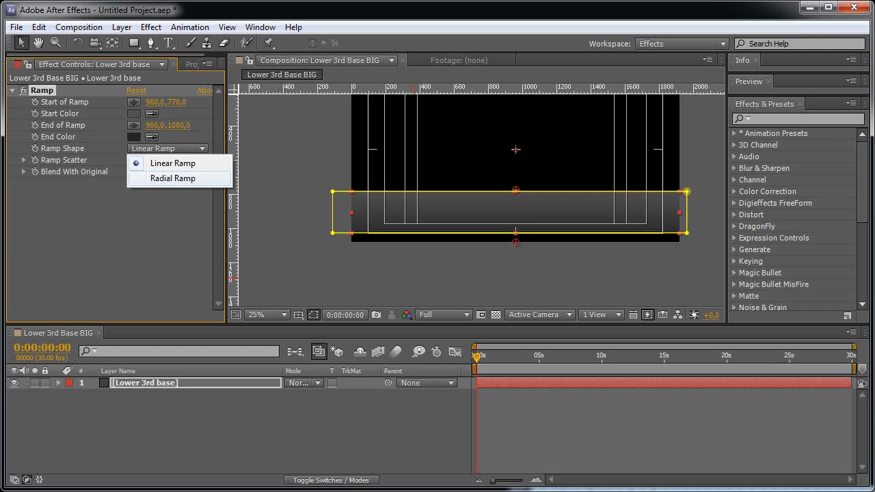
click(172, 177)
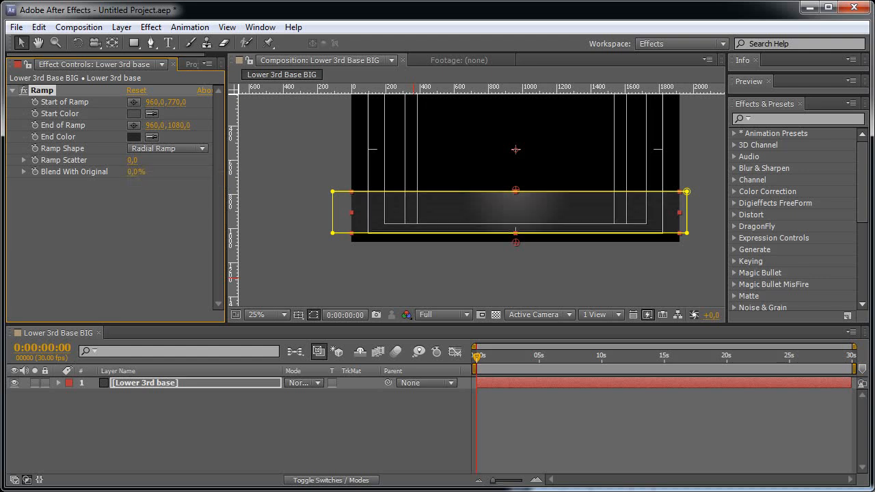
Set the start of the radial ramp to 960, 970 and its end to 960, 2500
drag(515, 190, 515, 210)
click(177, 102)
text(970)
key(Return)
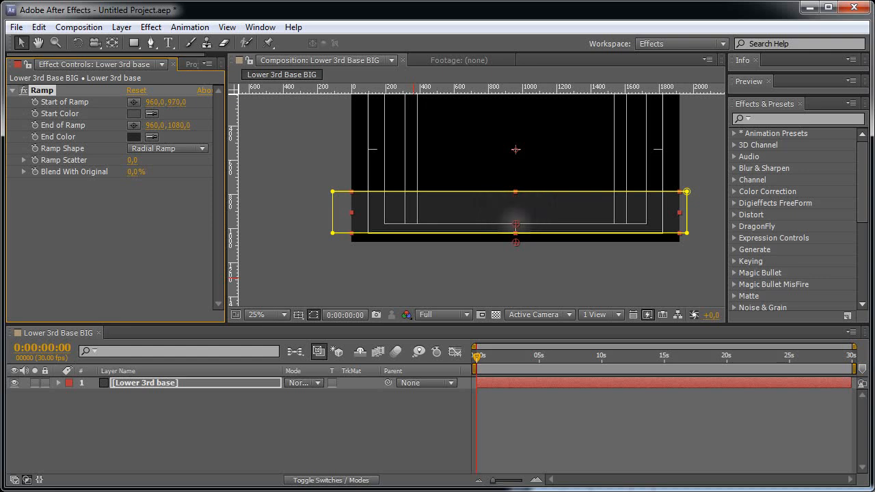
drag(179, 125, 283, 125)
click(179, 125)
text(2500)
key(Return)
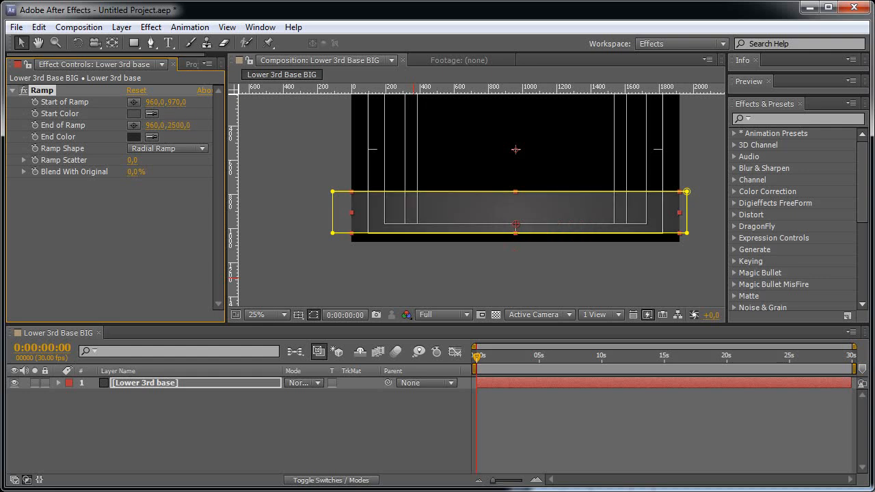
Check the gradient up close without the layer selected, and apply the Bevel Alpha effect to the Lower 3rd base layer
click(273, 424)
key(period)
key(space)
drag(413, 256, 349, 264)
drag(479, 260, 395, 254)
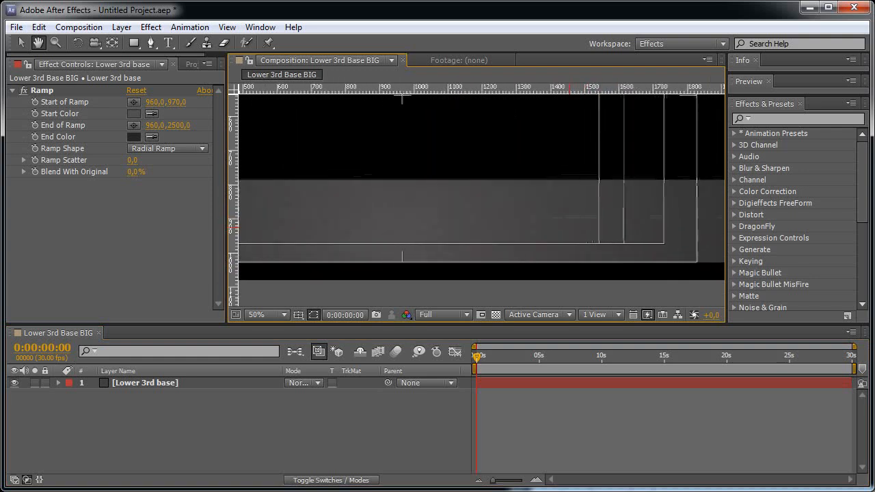
key(comma)
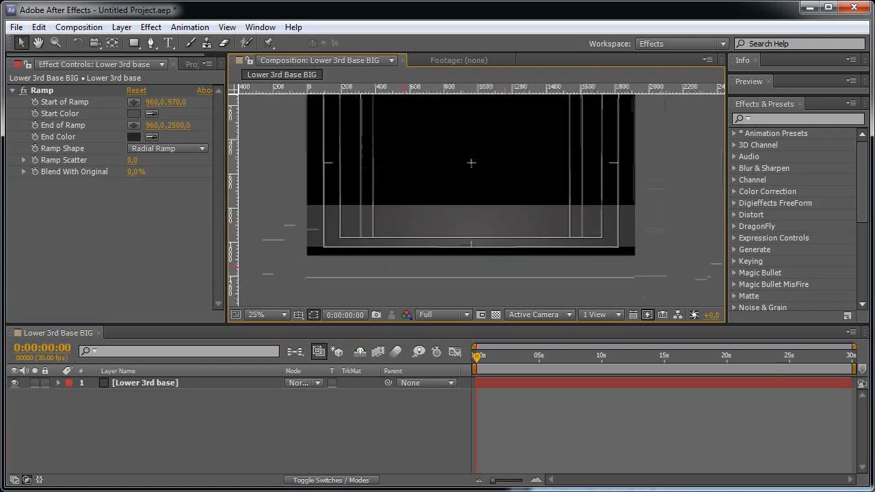
click(145, 383)
click(151, 27)
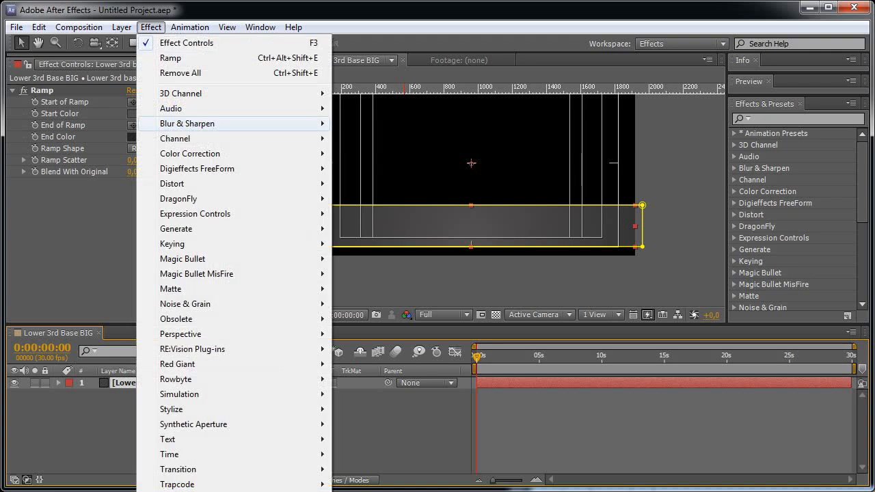
mouse_move(205, 333)
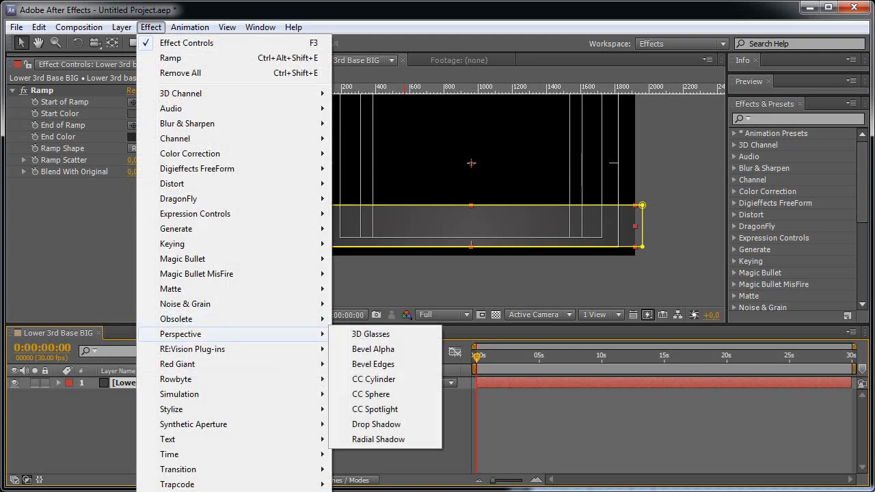
click(374, 348)
key(period)
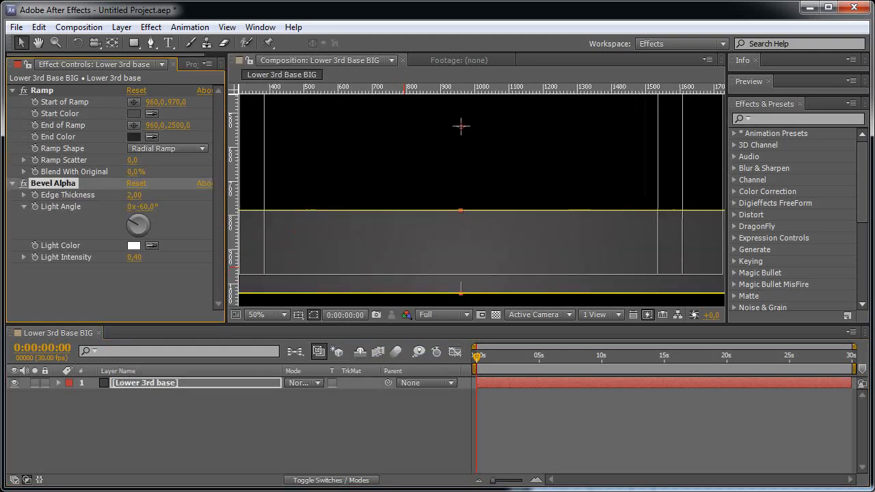
Hide the mask outlines and the title/action safe guides in the composition view
click(314, 315)
drag(491, 262, 509, 211)
key(apostrophe)
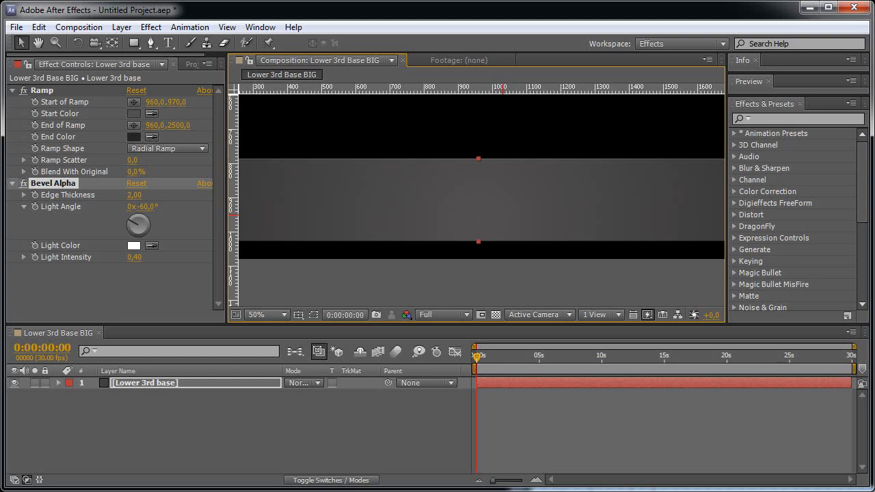
Set the Bevel Alpha light intensity to 0.50 and its light angle to 180°
click(135, 257)
text(0,5)
key(Return)
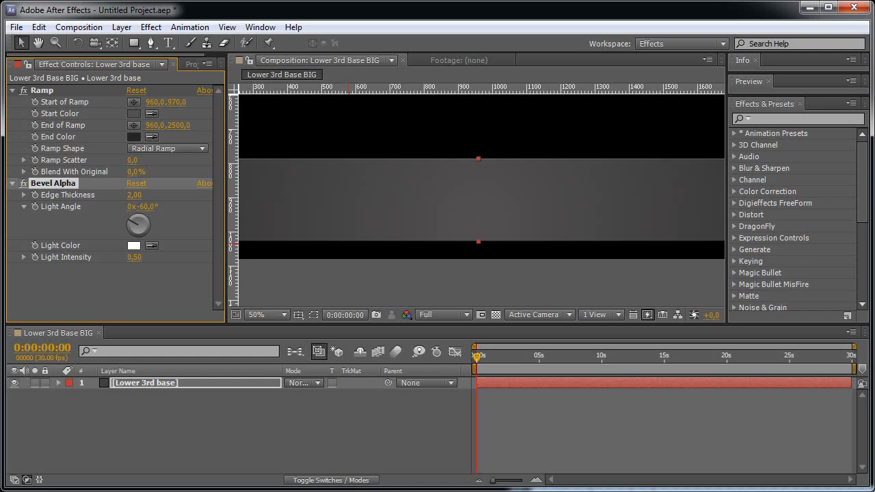
click(146, 206)
text(180)
key(Return)
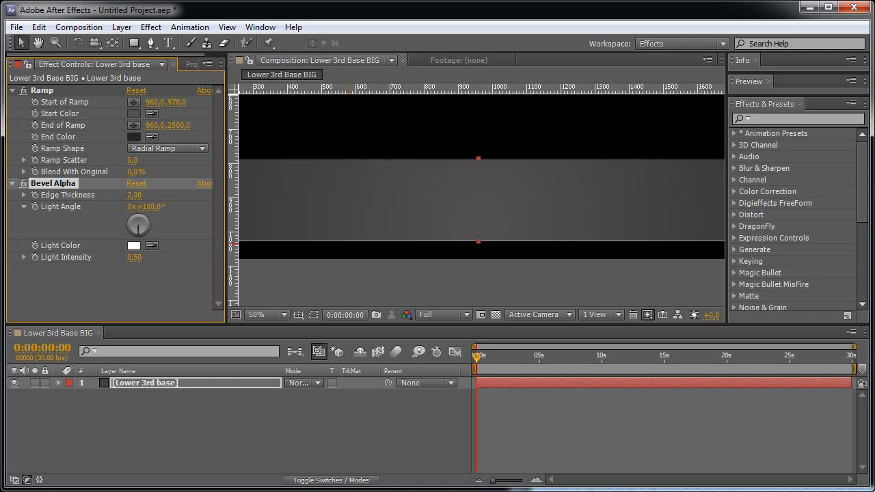
Set the Bevel Alpha edge thickness to 3 and check the bar's lower edge up close
scroll(349, 244, up, 1)
drag(409, 265, 502, 232)
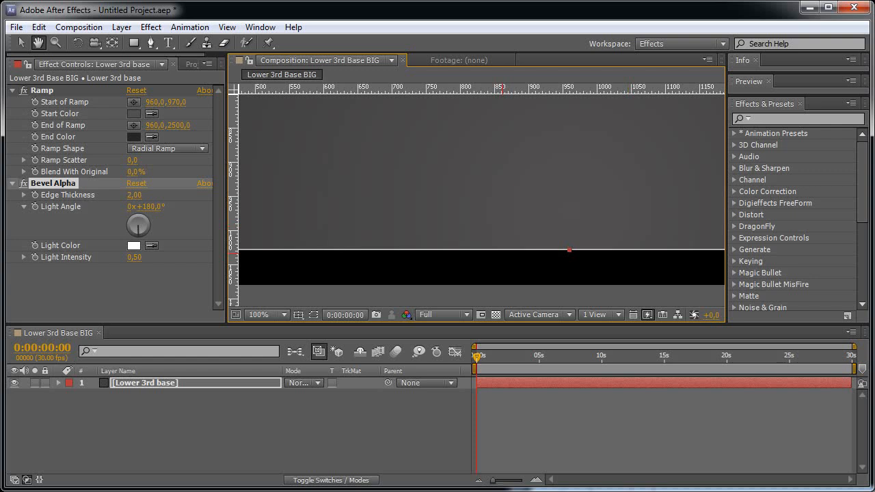
scroll(537, 255, up, 1)
scroll(536, 254, up, 1)
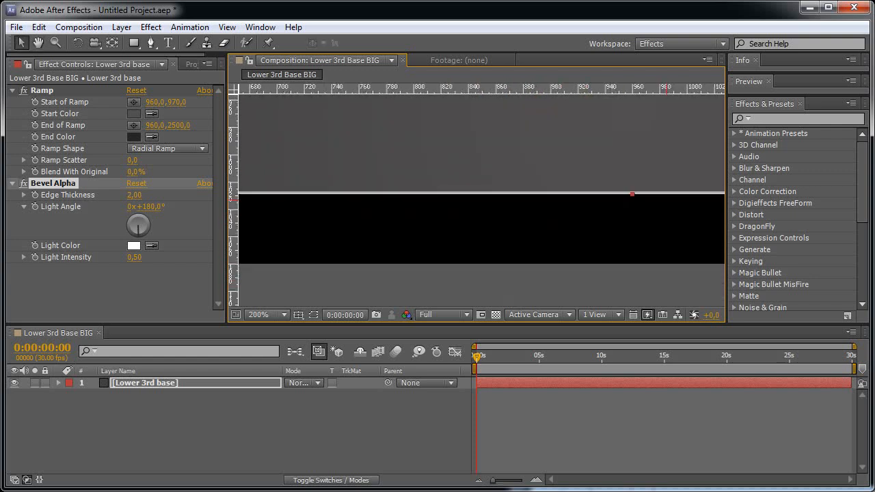
click(134, 195)
text(3)
key(Return)
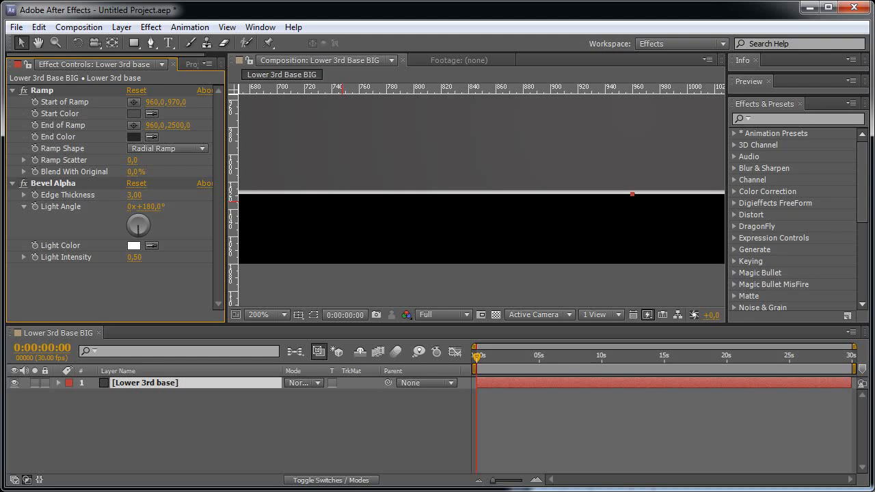
scroll(342, 202, down, 2)
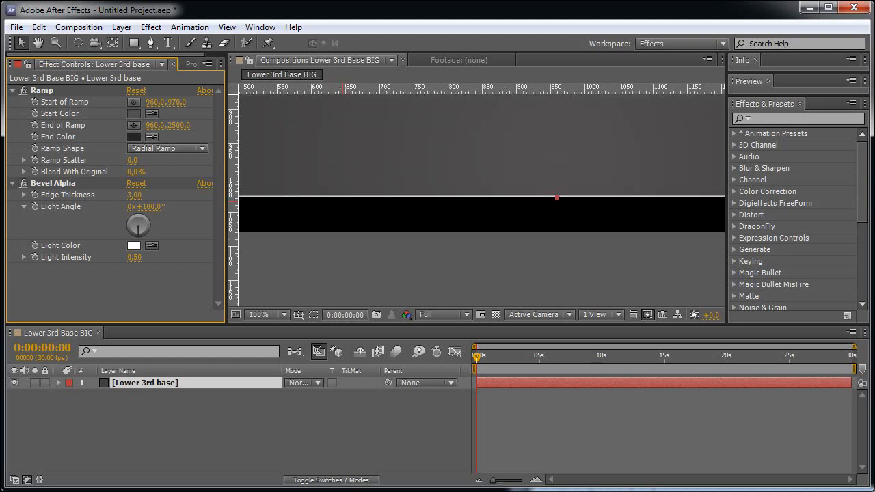
key(space)
drag(342, 201, 208, 245)
drag(411, 218, 556, 250)
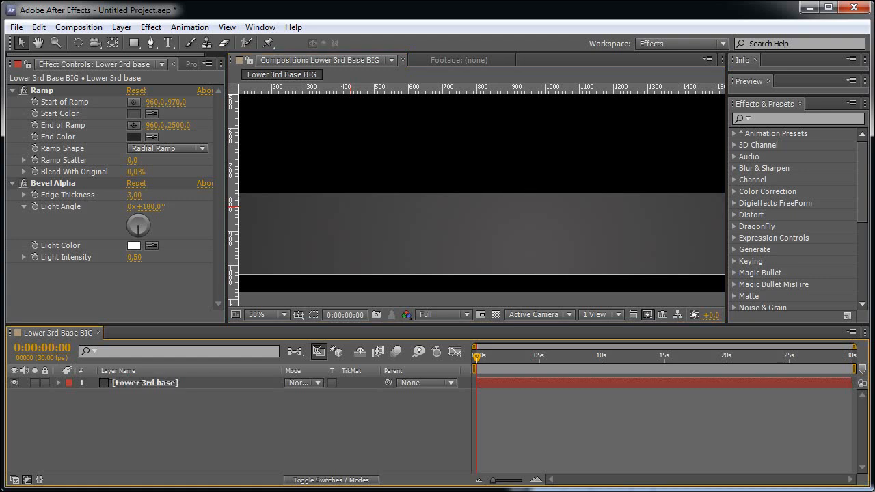
Duplicate the Lower 3rd base layer and rotate the copy upside down over the original bar
key(ctrl+d)
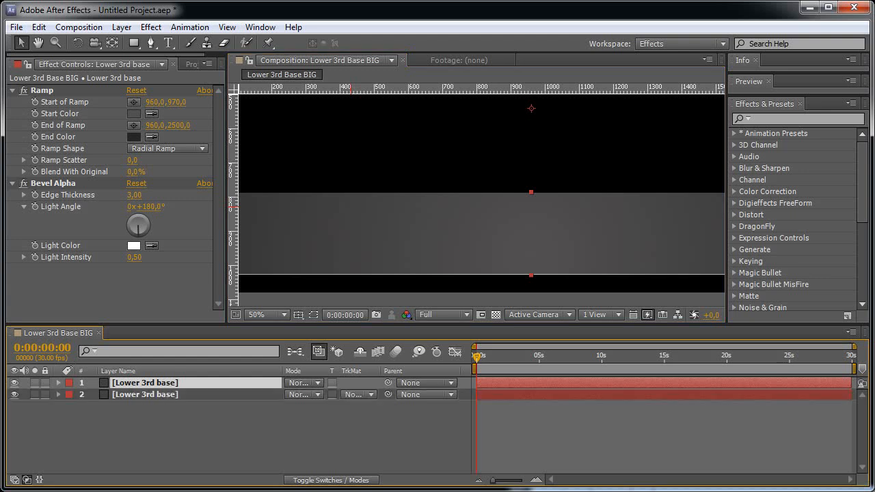
key(w)
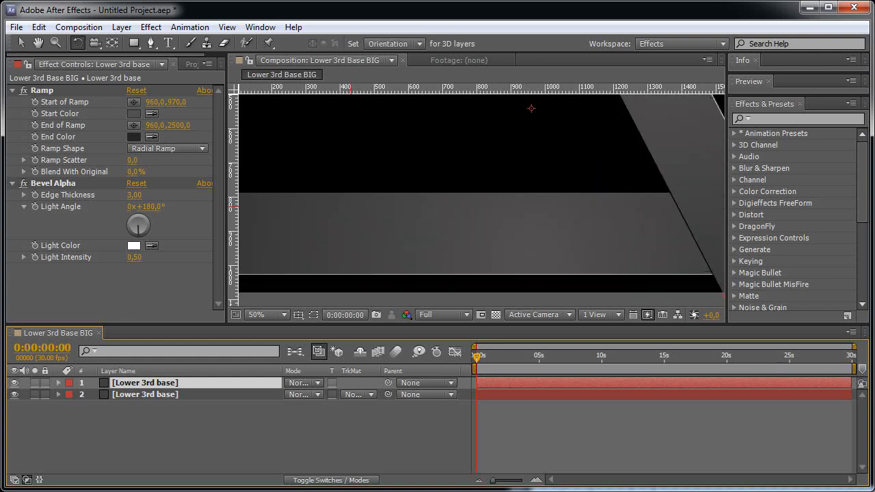
key(comma)
key(comma)
key(comma)
key(comma)
key(KP_Subtract)
key(KP_Subtract)
key(KP_Subtract)
key(KP_Subtract)
key(KP_Subtract)
key(KP_Subtract)
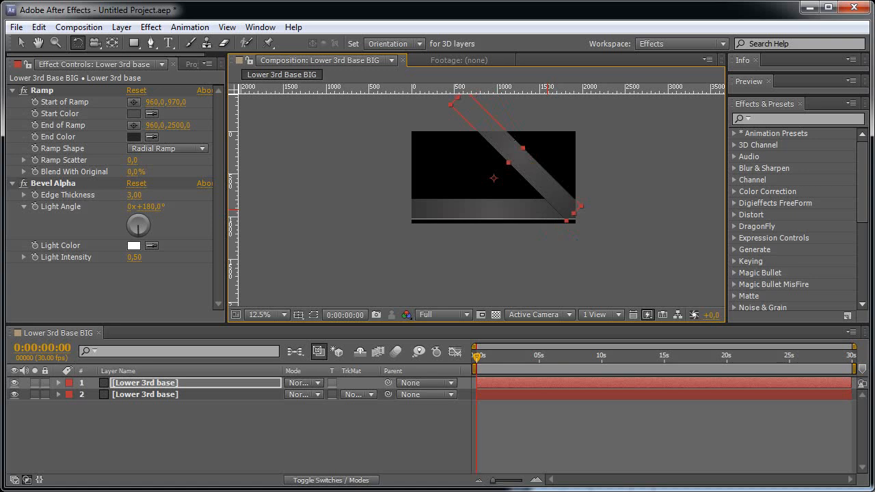
key(KP_Subtract)
key(KP_Subtract)
key(KP_Subtract)
key(KP_Subtract)
key(KP_Subtract)
key(KP_Subtract)
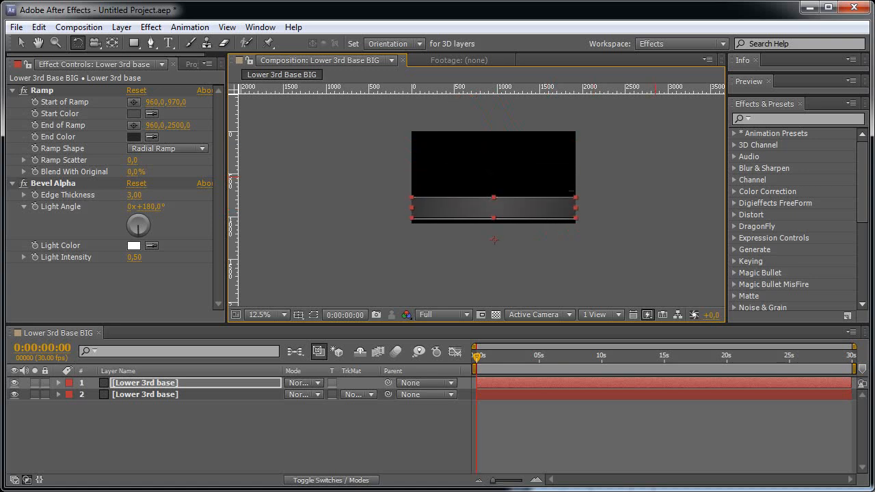
Nudge the upside-down copy down about 16 px so that it lines up with the original bar
key(v)
key(period)
key(period)
key(period)
key(period)
key(period)
key(period)
key(grave)
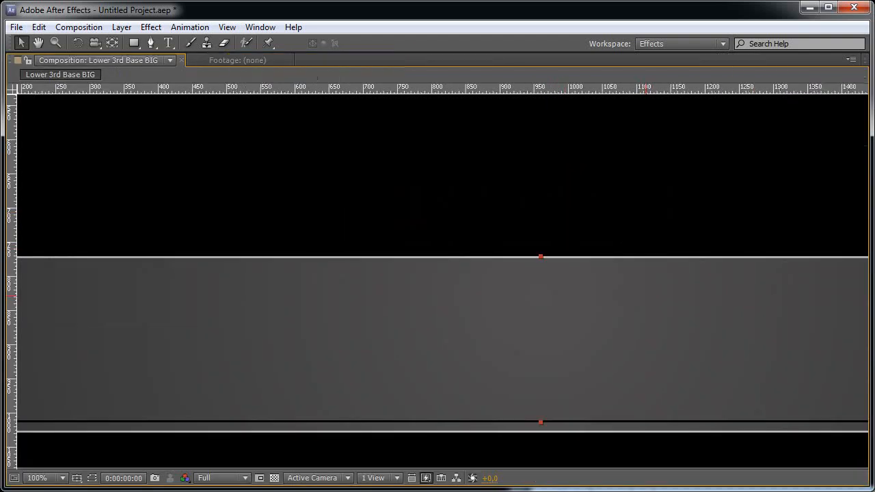
key(Down)
key(Down)
key(Down)
key(Down)
key(Down)
key(Down)
key(Down)
key(Down)
key(Down)
key(Down)
key(Down)
key(Down)
key(Down)
key(Down)
key(Down)
key(Down)
key(Down)
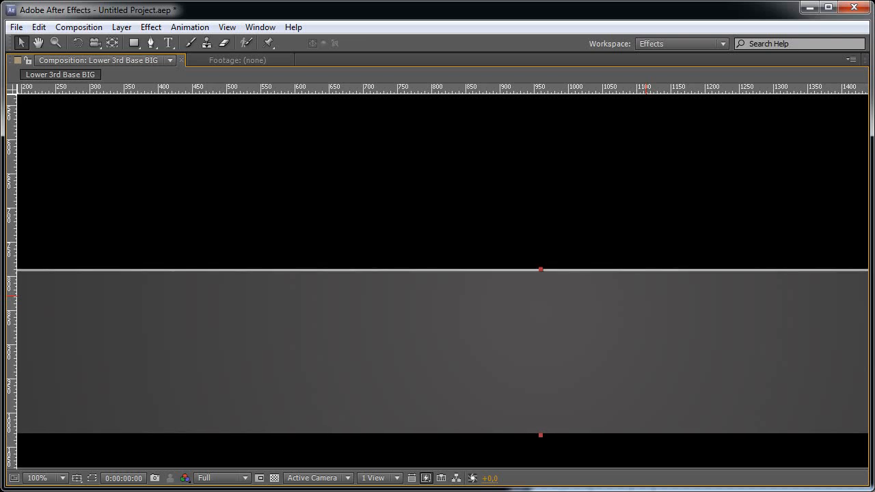
key(Up)
key(comma)
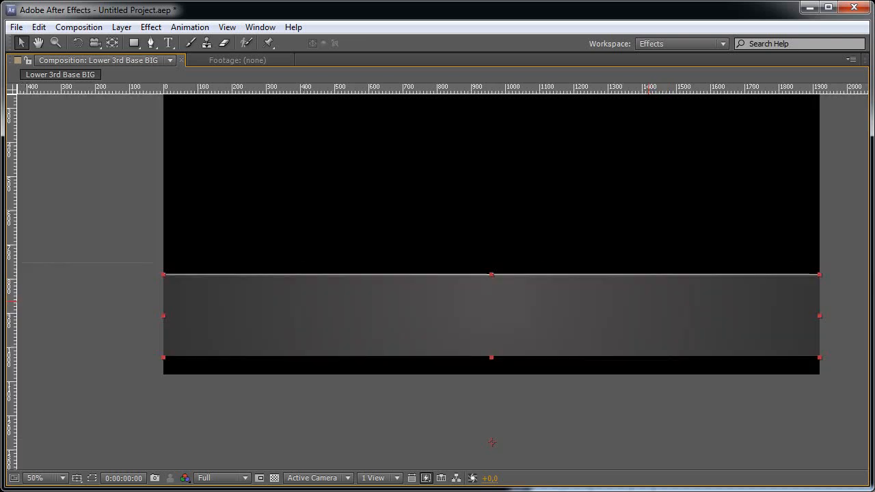
Add a rectangular mask in Subtract mode to the upside-down copy, cutting away the lower half of the bar, and inspect the seam
key(grave)
key(comma)
key(q)
drag(282, 224, 268, 215)
click(305, 418)
click(321, 463)
key(F2)
scroll(438, 199, up, 2)
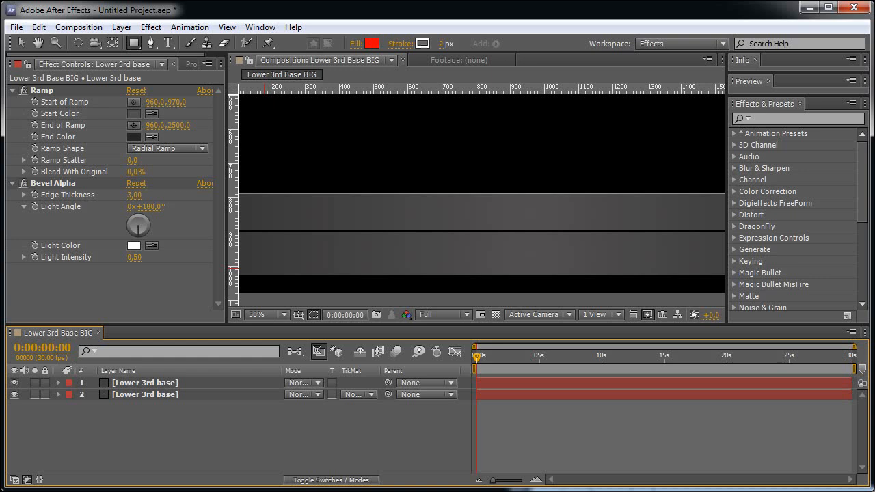
key(grave)
scroll(705, 335, up, 2)
scroll(705, 335, down, 1)
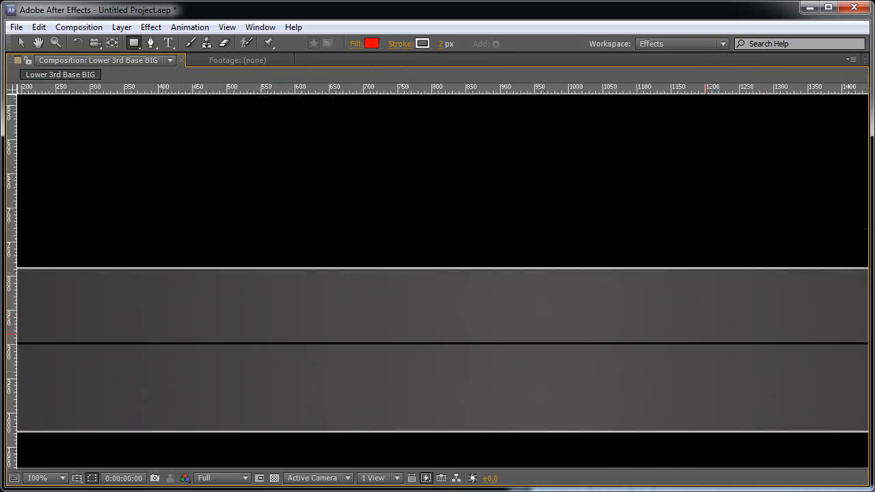
key(v)
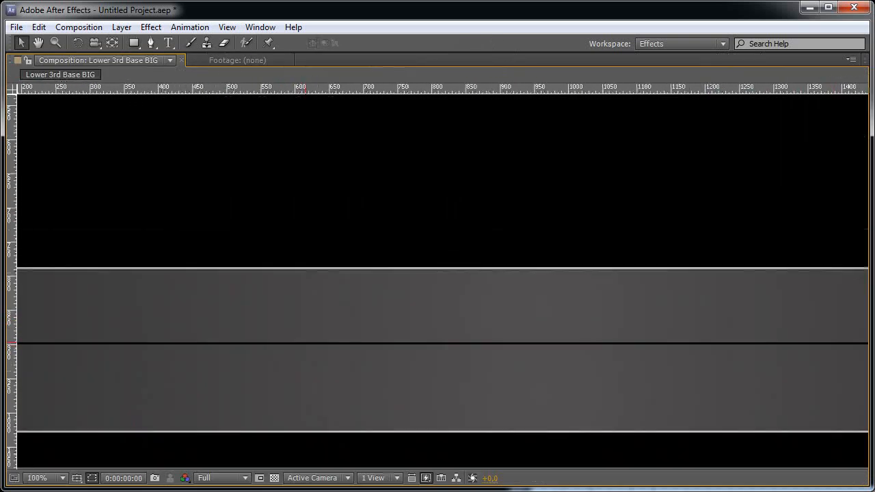
key(comma)
key(grave)
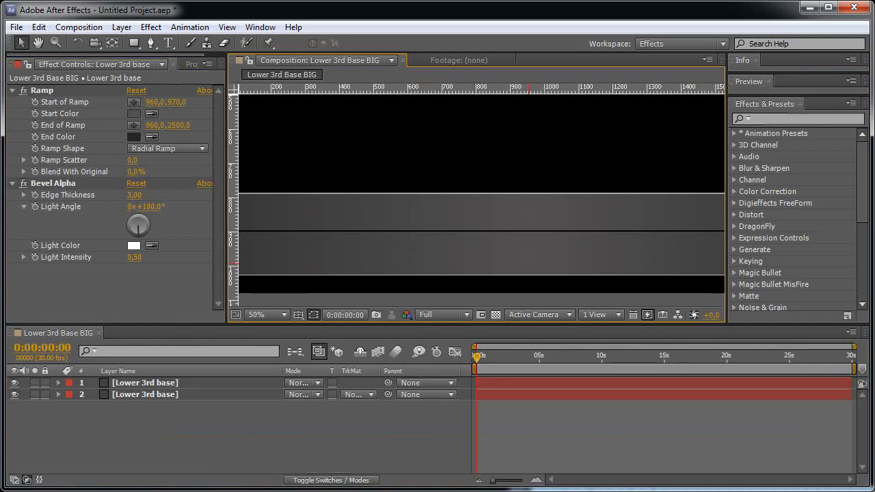
Duplicate the upside-down Lower 3rd base layer and remove the Bevel Alpha effect from the new copy
click(528, 260)
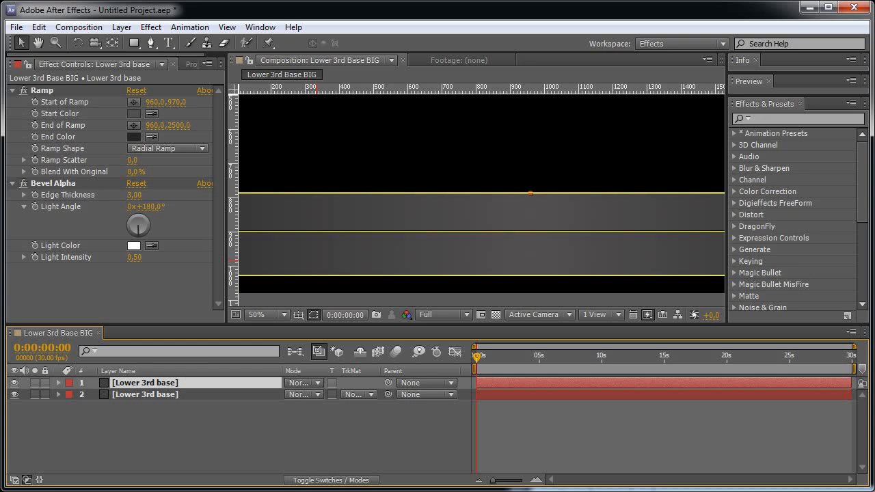
key(ctrl+d)
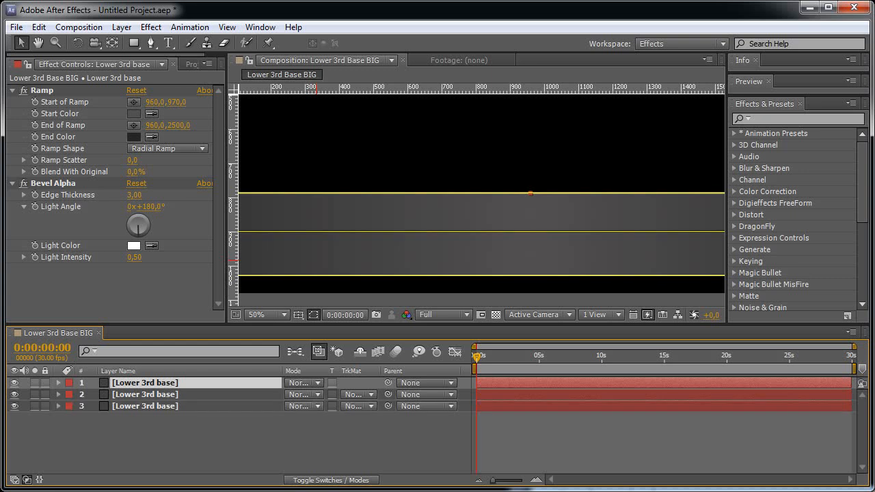
key(Delete)
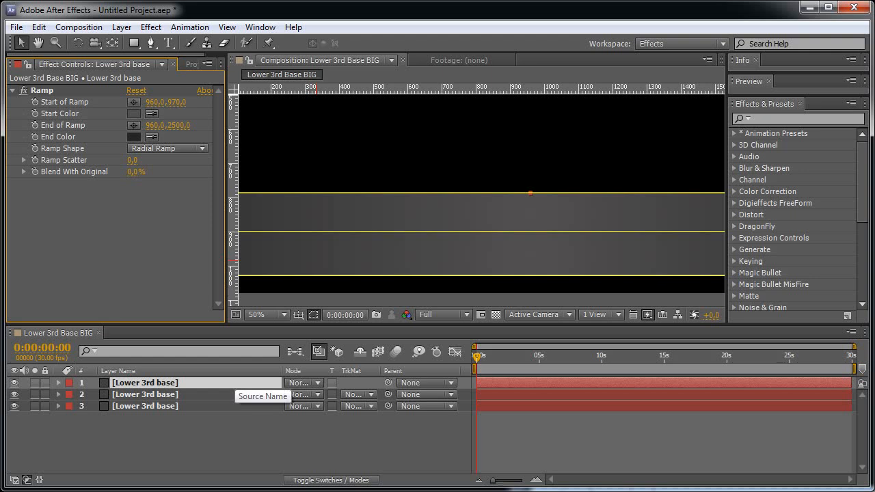
Delete Mask 1 and Mask 2 from the top Lower 3rd base layer
key(m)
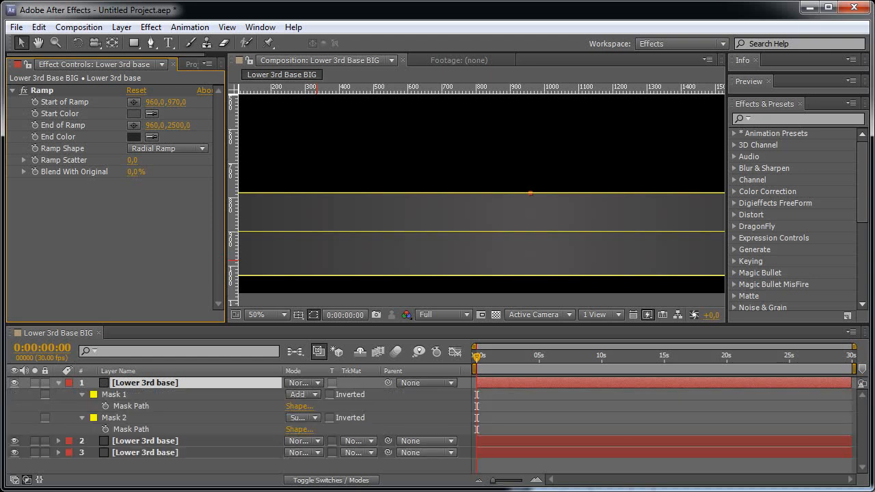
click(114, 395)
key(Delete)
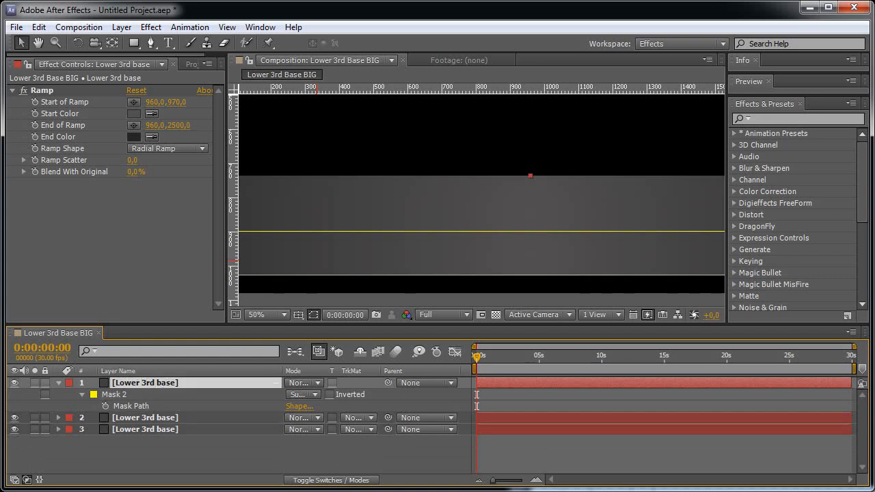
click(114, 394)
key(Delete)
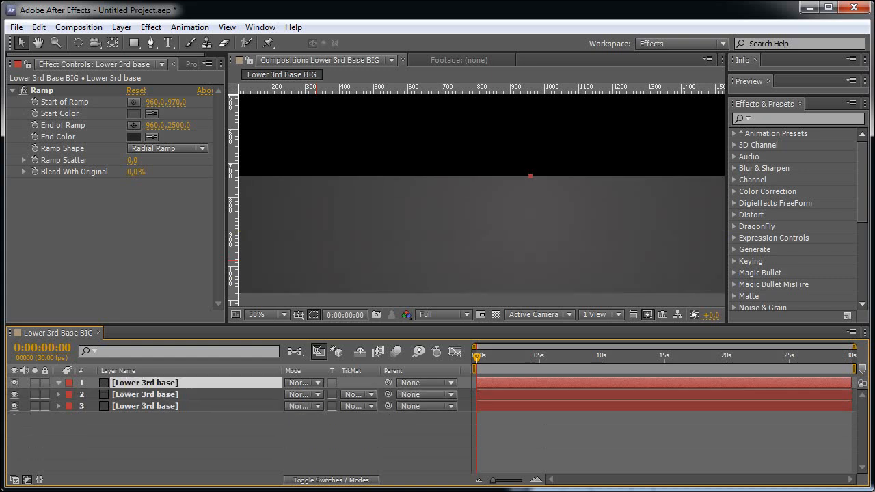
Draw a full-width rectangular mask on the top layer that covers the dark seam across the bar's middle
key(comma)
key(q)
drag(317, 201, 681, 224)
key(period)
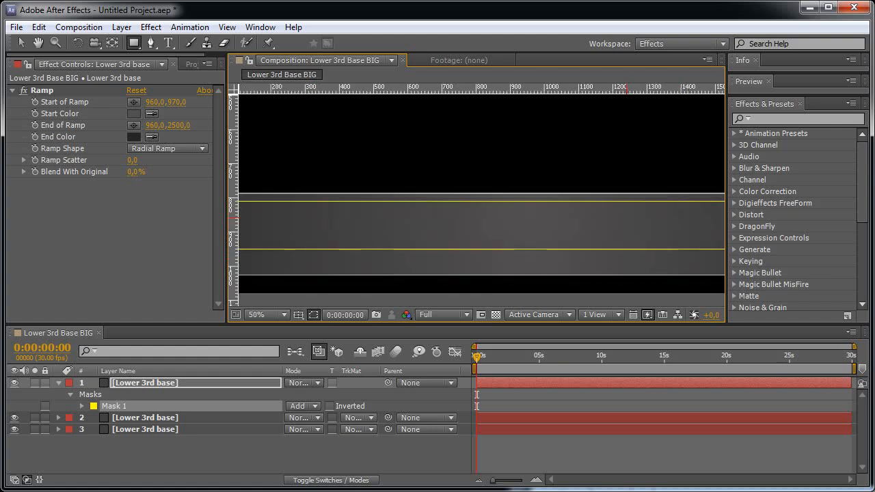
key(u)
key(F2)
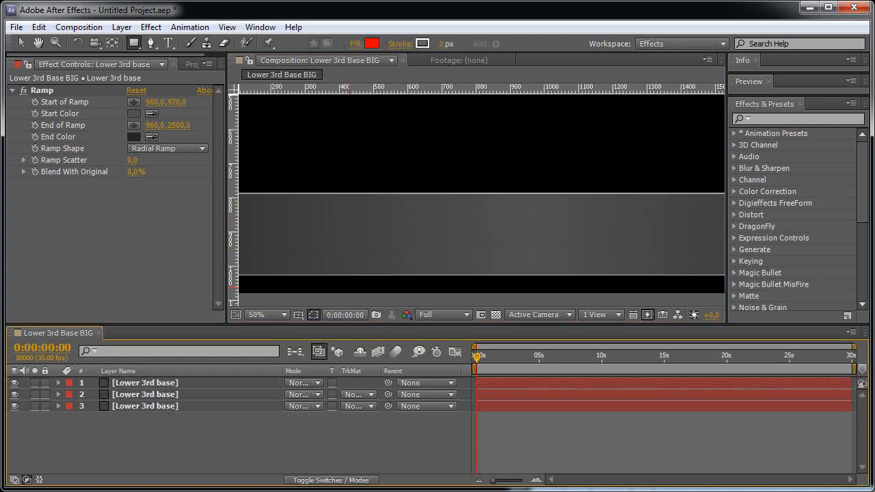
Inspect the merged bar up close for visible seams and gradient banding, comparing the stacked layers
key(grave)
key(h)
drag(613, 251, 535, 246)
key(period)
key(comma)
key(q)
key(grave)
key(period)
key(h)
drag(550, 305, 574, 258)
key(space)
drag(635, 219, 538, 219)
click(145, 382)
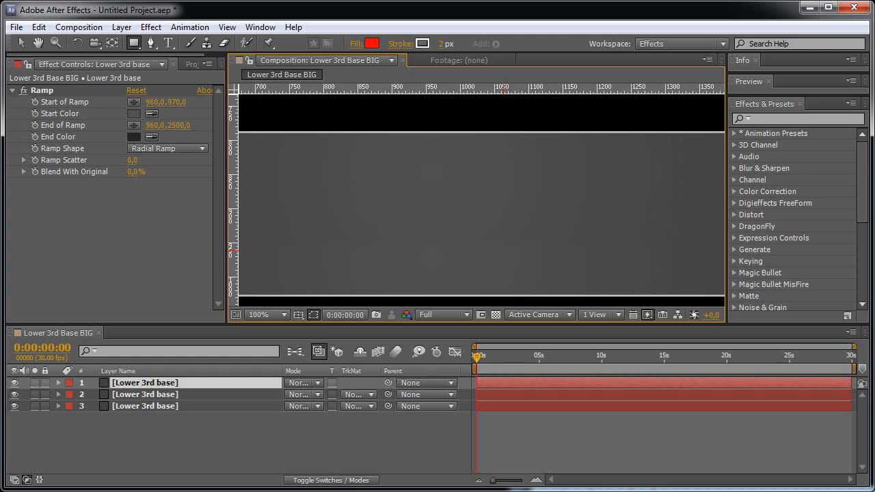
click(145, 394)
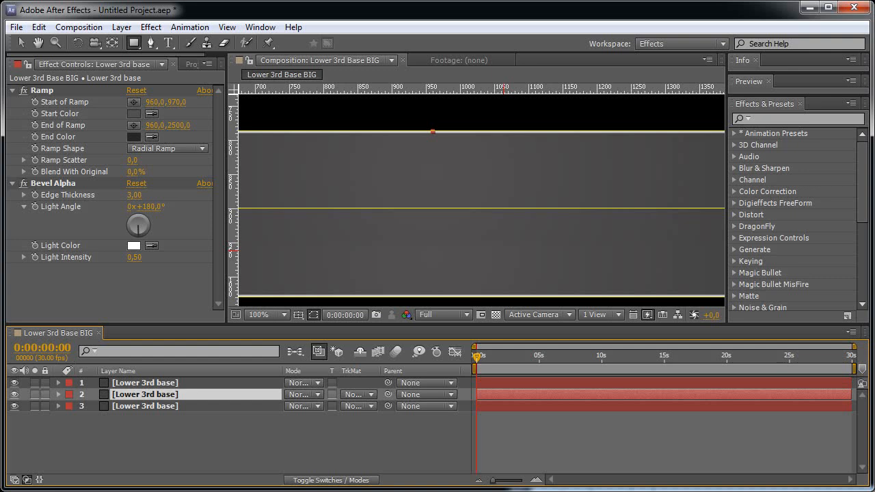
key(ctrl+shift+a)
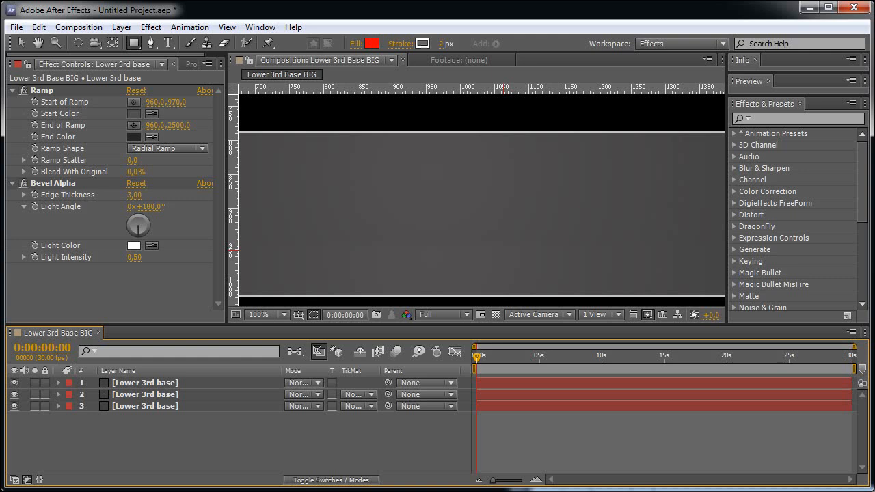
Set the Ramp Scatter of the top Lower 3rd base layer to 50 and check the gradient up close
click(145, 383)
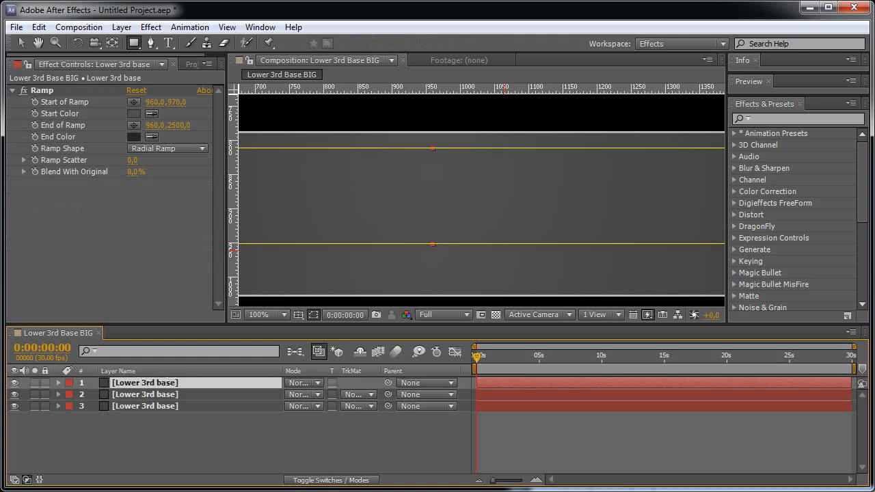
click(132, 160)
text(50)
key(Return)
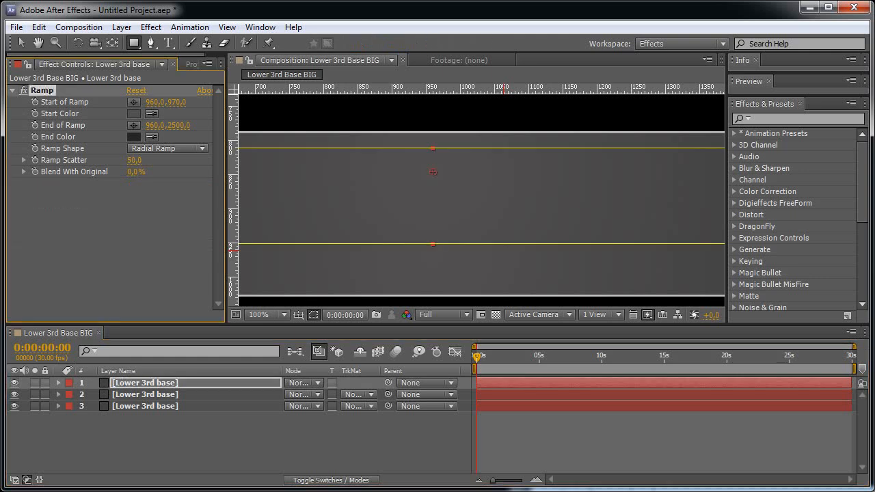
key(period)
click(145, 383)
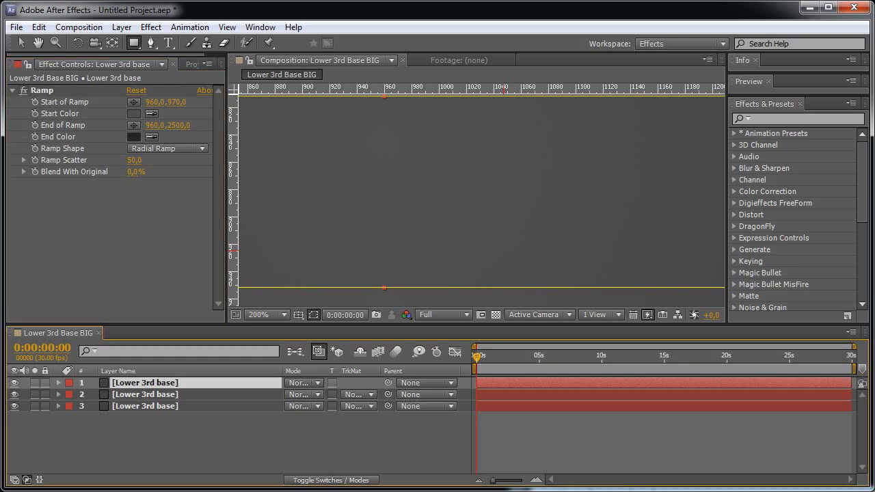
Set the Ramp Scatter to 50 on the second and third Lower 3rd base layers as well
click(145, 395)
click(133, 160)
text(50)
key(Return)
click(145, 406)
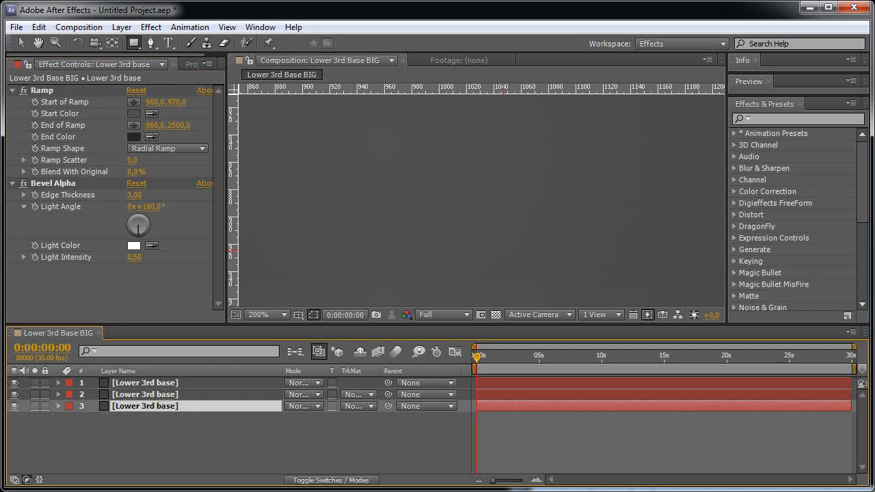
click(134, 160)
text(50)
key(Return)
key(comma)
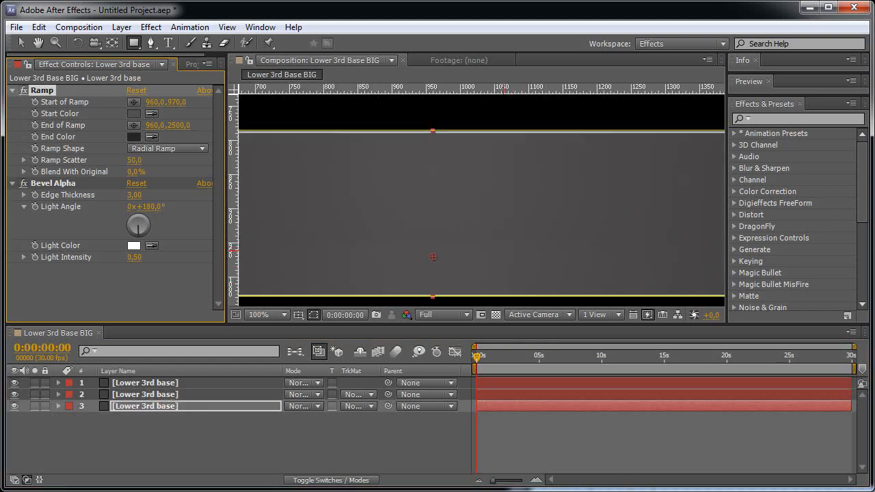
Lower the top edge of the second Lower 3rd base layer's mask to just above the bar's bottom edge
key(period)
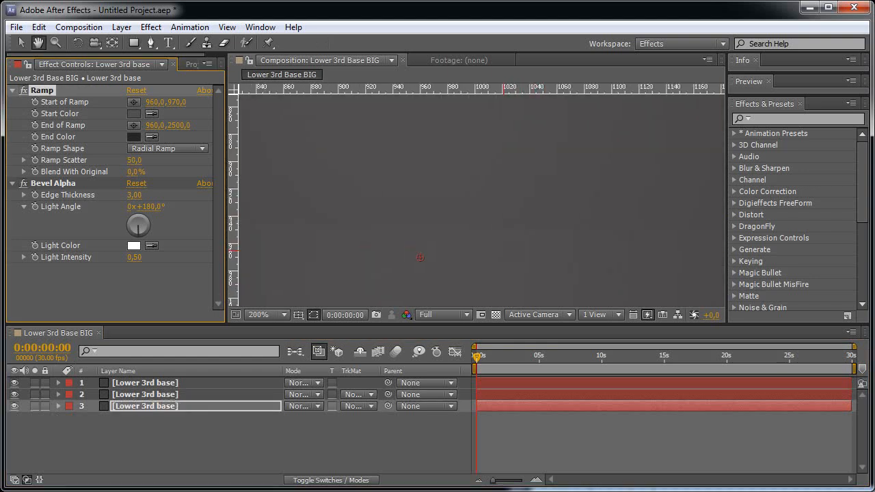
key(comma)
key(comma)
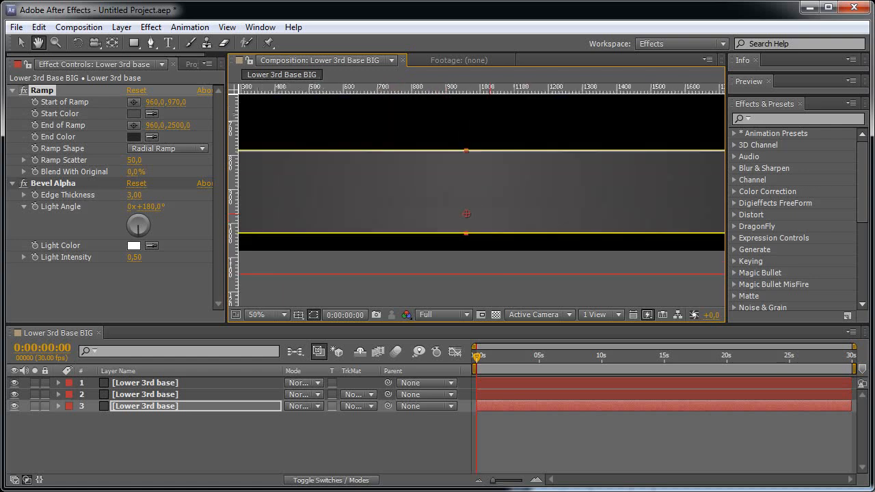
drag(478, 205, 472, 222)
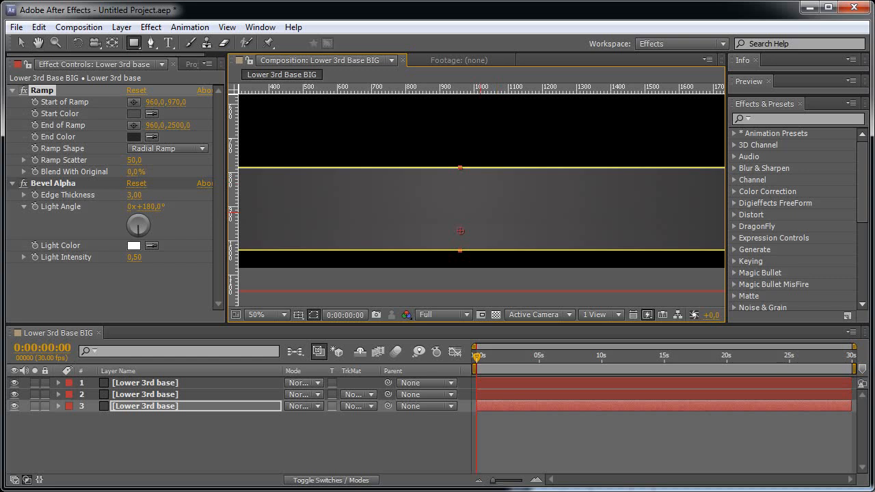
click(145, 394)
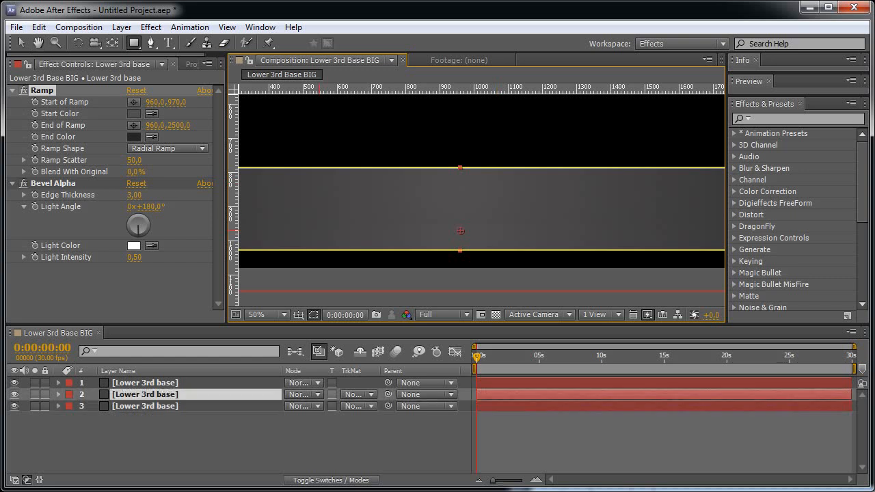
key(v)
key(grave)
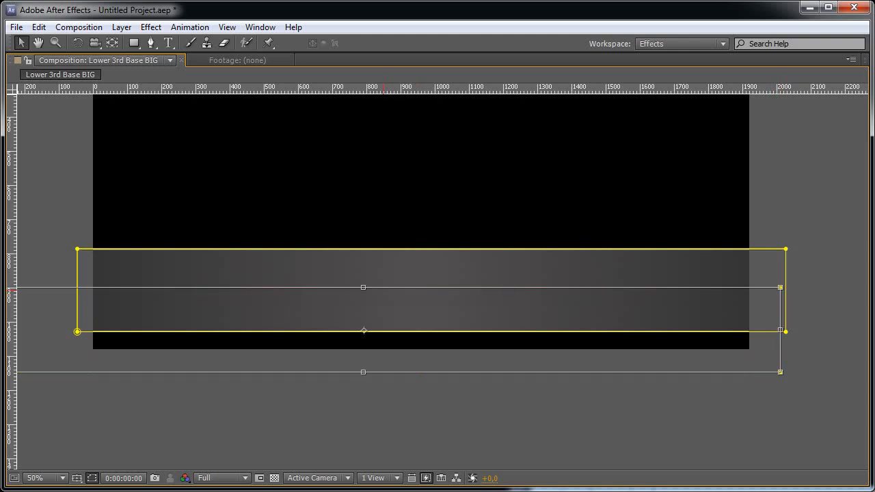
drag(363, 287, 363, 330)
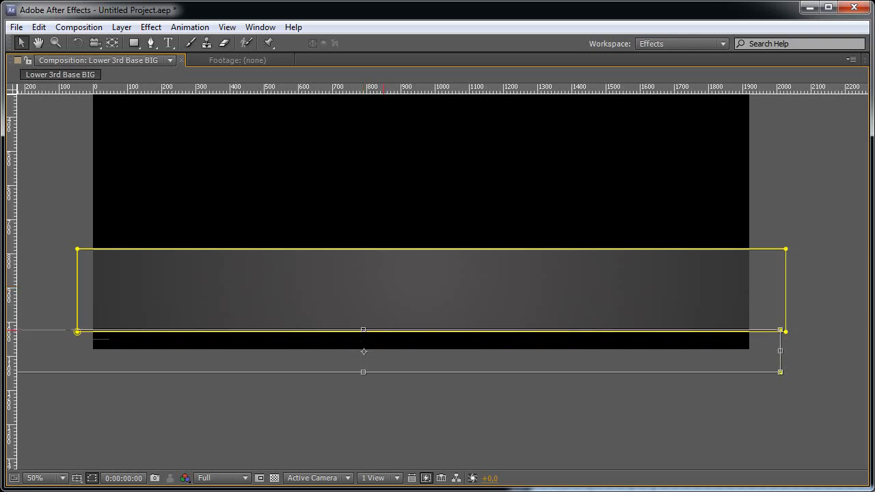
Extend the bottom edge of the top layer's mask down until it meets the bar's bottom highlight, covering the dark line above it
scroll(374, 377, up, 4)
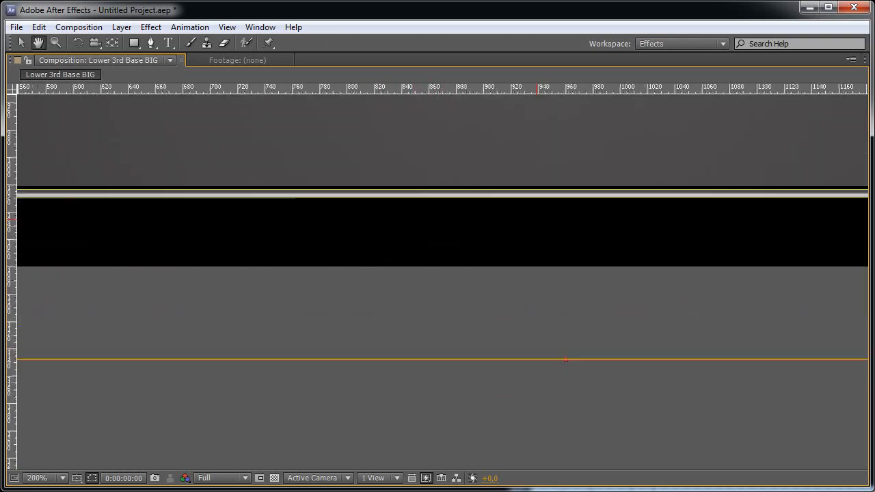
scroll(523, 225, down, 1)
key(space)
drag(692, 211, 343, 239)
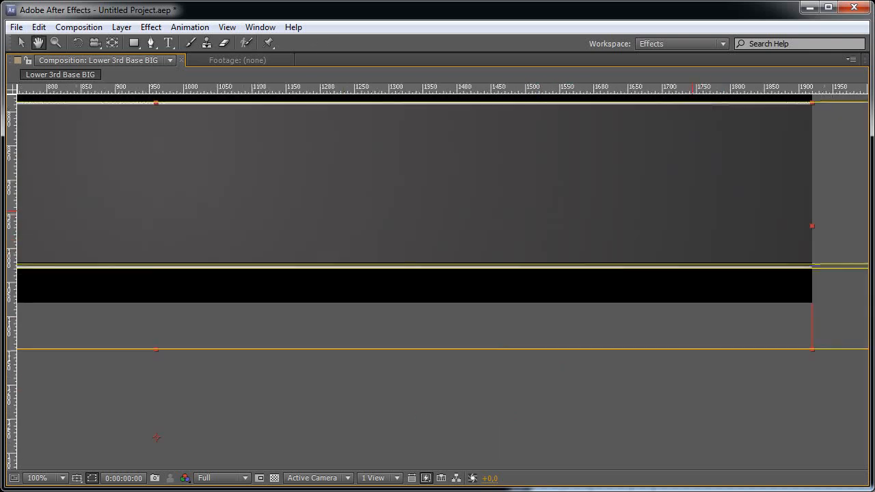
key(grave)
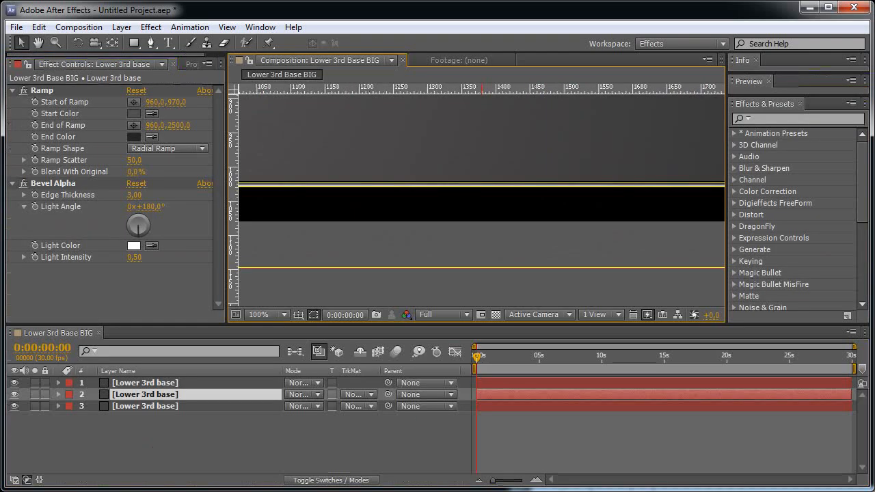
key(grave)
click(137, 216)
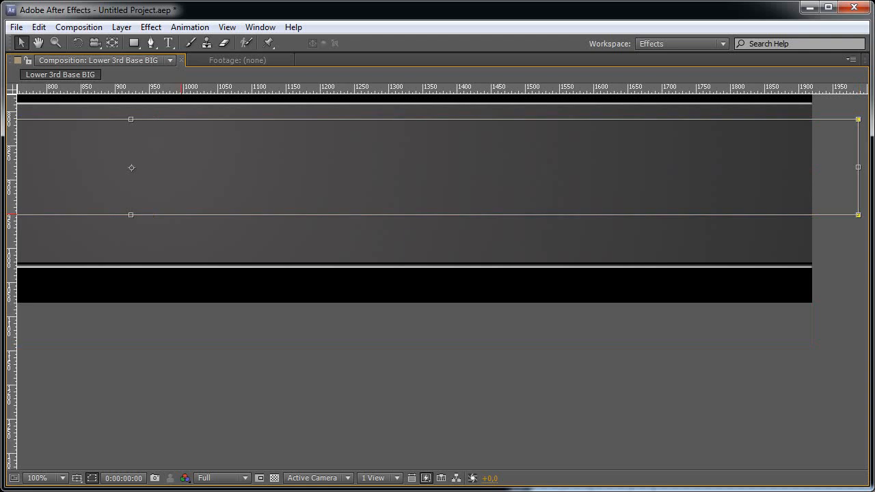
key(shift+Down)
key(shift+Down)
key(shift+Down)
key(shift+Down)
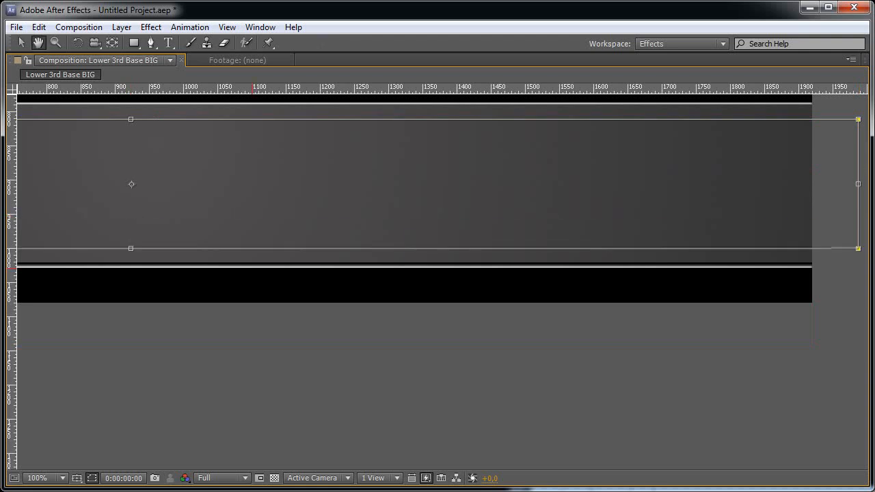
key(period)
key(period)
key(v)
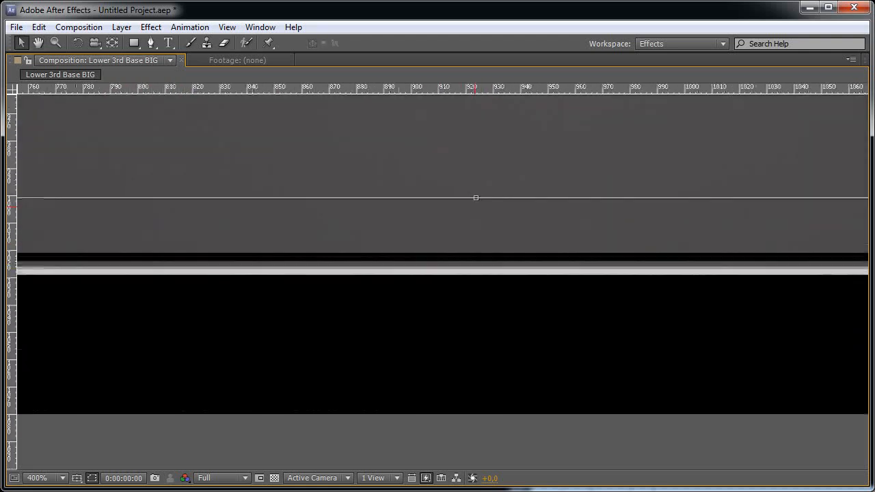
key(Down)
key(Down)
key(Down)
key(Down)
key(Down)
key(Down)
key(Down)
key(Down)
key(Down)
key(Down)
key(Down)
key(Down)
key(Down)
key(Down)
key(Down)
key(Down)
key(Down)
key(Down)
key(Down)
key(Down)
key(Down)
key(Down)
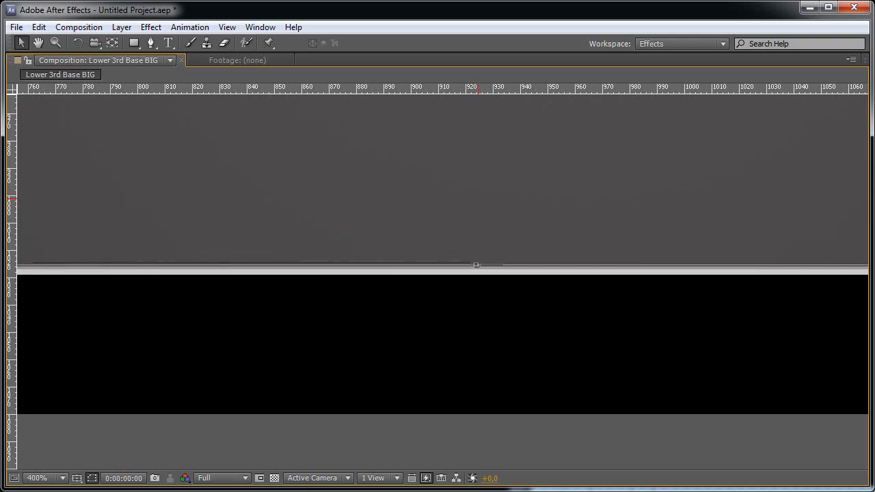
Raise the top edge of the top layer's mask until it sits just below the bar's upper highlight
key(h)
drag(504, 198, 540, 167)
key(v)
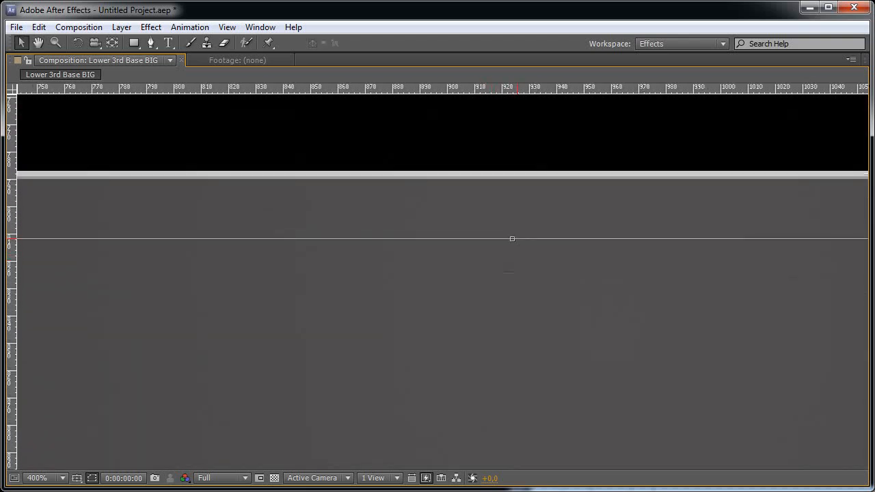
key(Up)
key(Up)
key(Up)
key(Up)
key(Up)
key(Up)
key(Up)
key(Up)
key(Up)
key(Up)
key(Up)
key(Up)
key(Up)
key(Up)
key(Up)
key(Up)
key(Up)
key(Up)
key(Up)
key(Up)
key(Up)
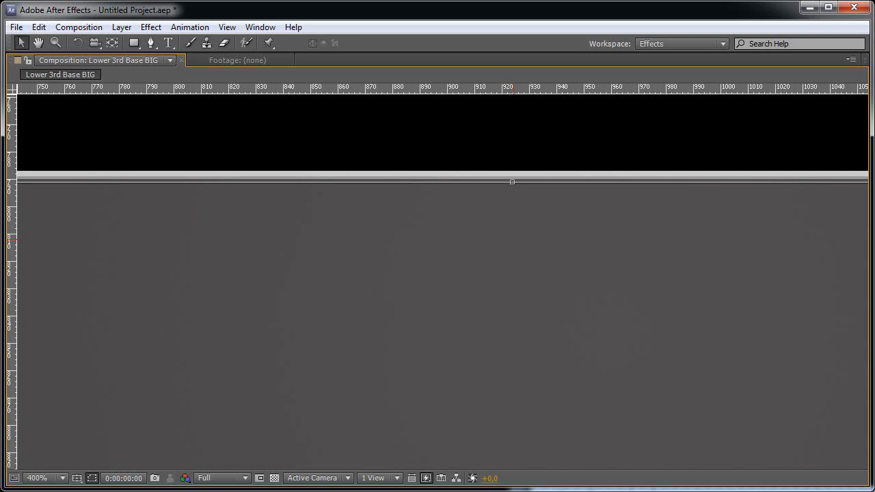
Examine the whole bar in an enlarged composition view with no layer selected
key(comma)
key(comma)
key(comma)
key(grave)
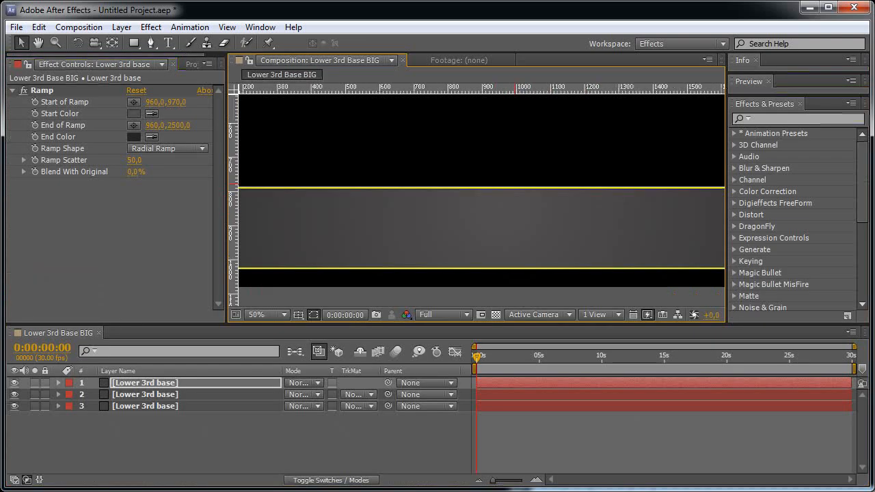
key(grave)
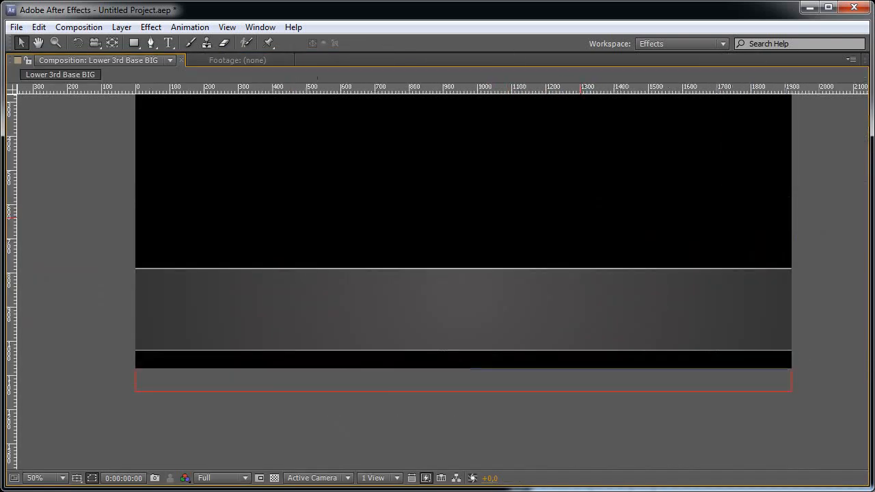
key(grave)
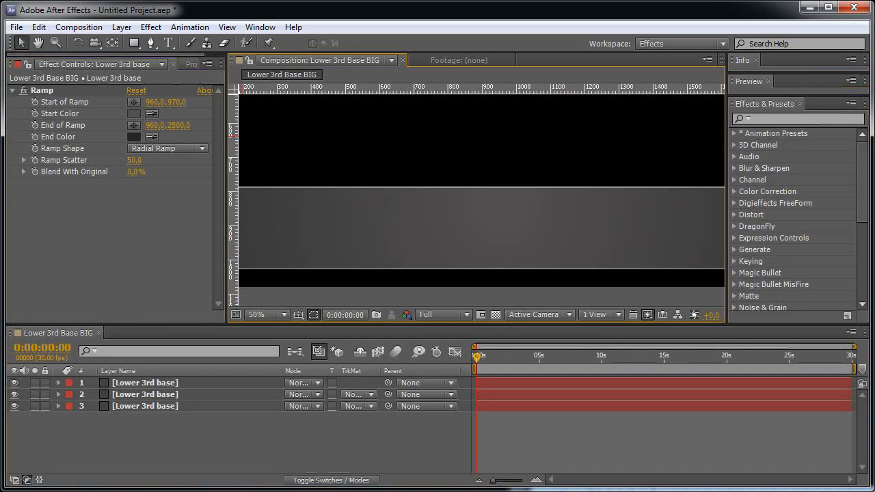
Bring up the project's item list and save the project as lower 3rd Tutorial in the Lower 3rd tutorial projects folder
key(ctrl+0)
drag(175, 64, 27, 64)
key(ctrl+shift+a)
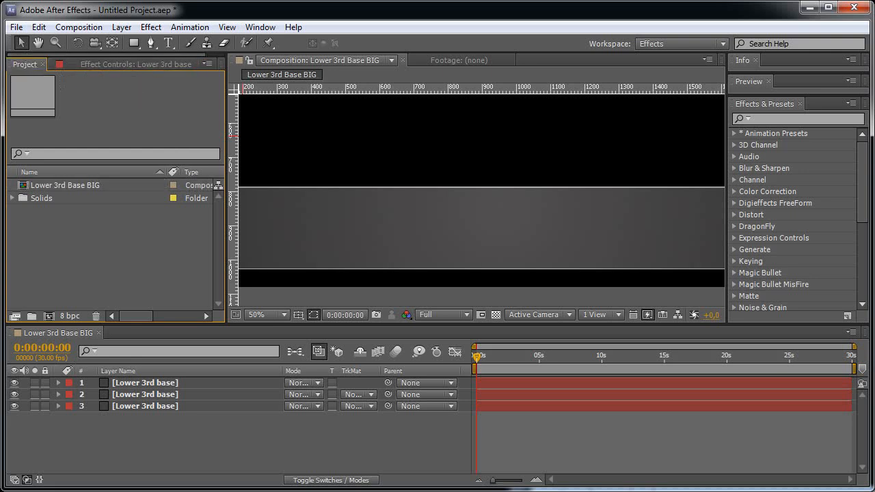
key(ctrl+s)
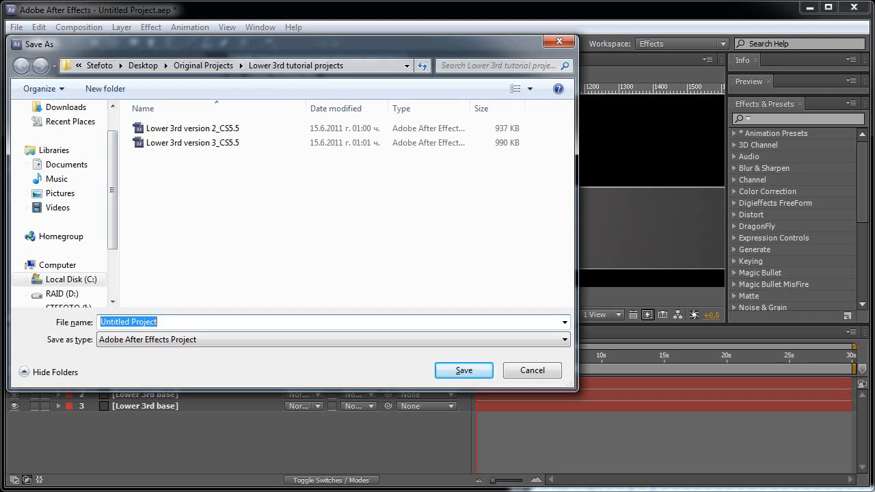
text(Tre)
key(BackSpace)
key(BackSpace)
key(BackSpace)
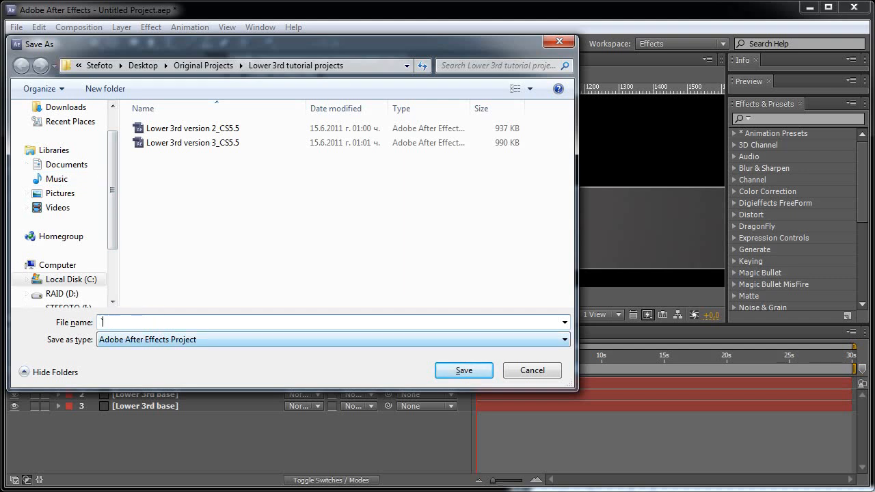
text(lower 3rd )
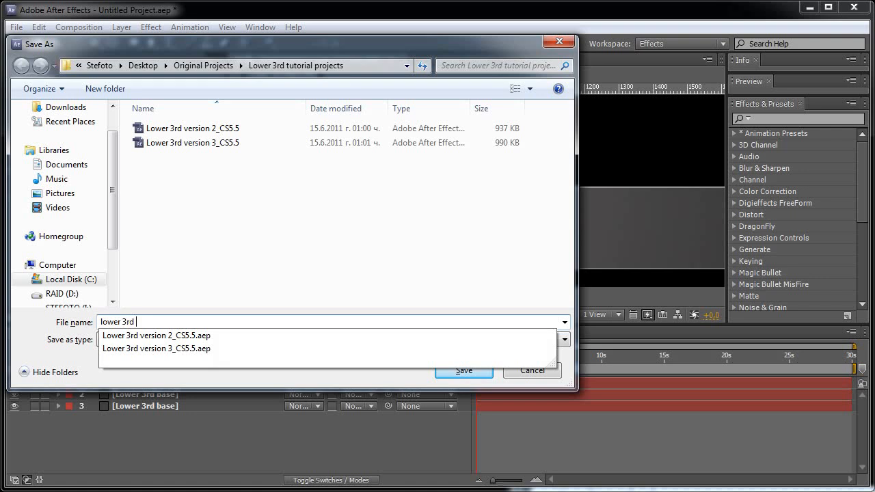
text(Tutorial)
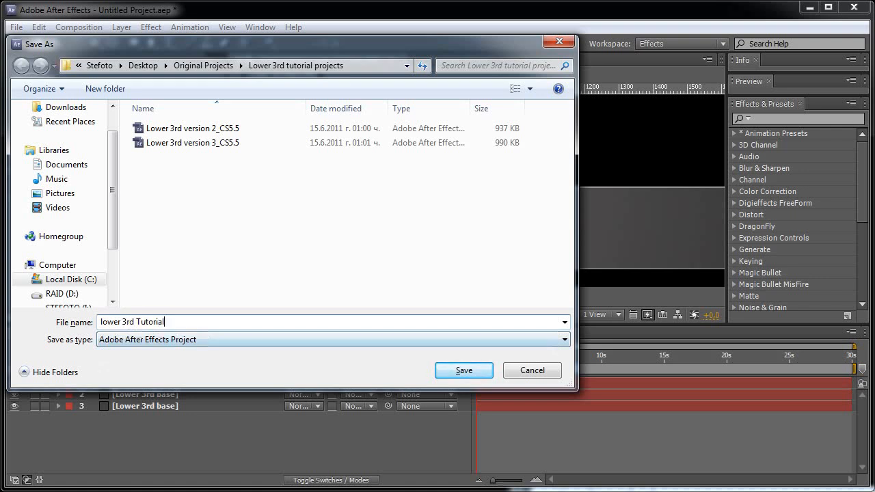
key(Return)
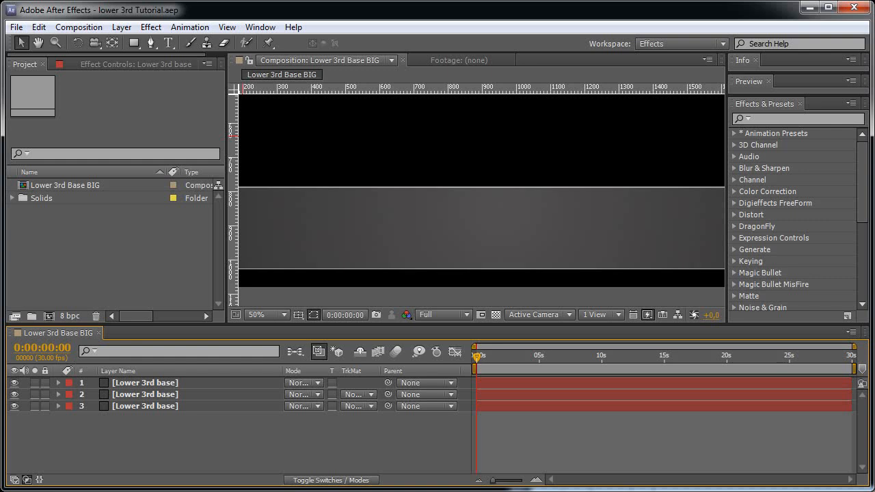
Create a 1920 x 1080, 30 fps, 30-second composition named Lower 3rd Base Small
key(ctrl+n)
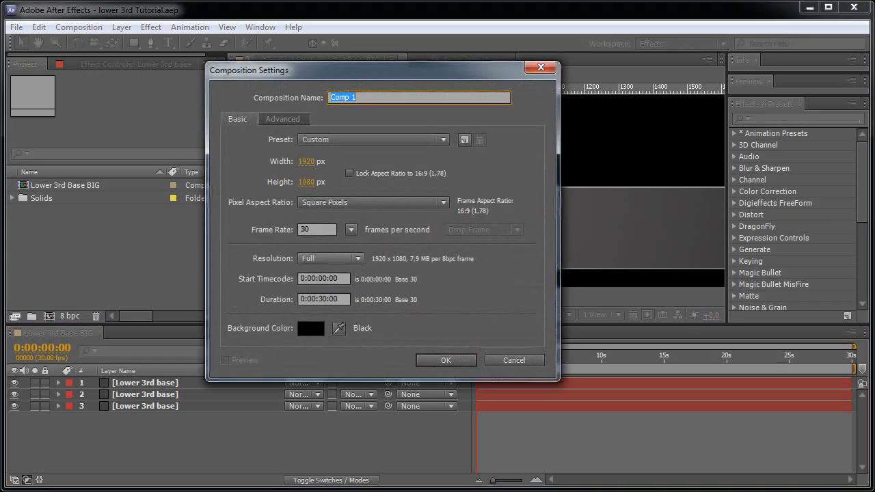
text(Lower 3rd Base Small)
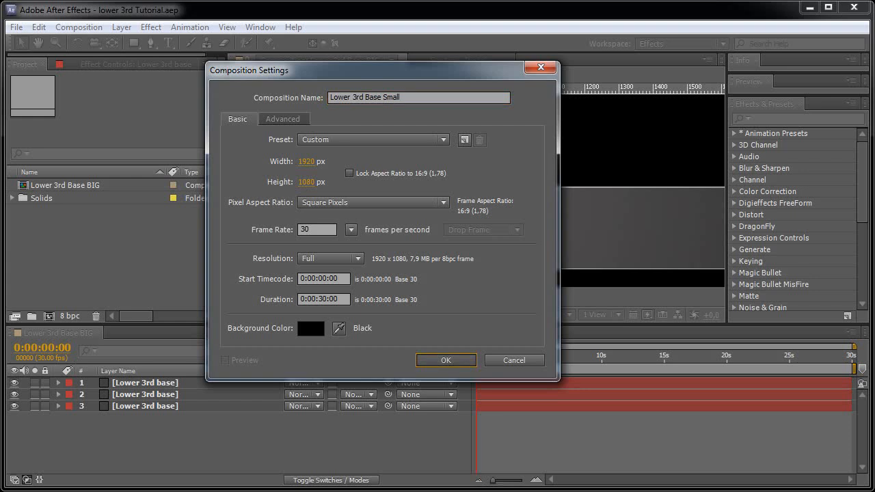
click(446, 361)
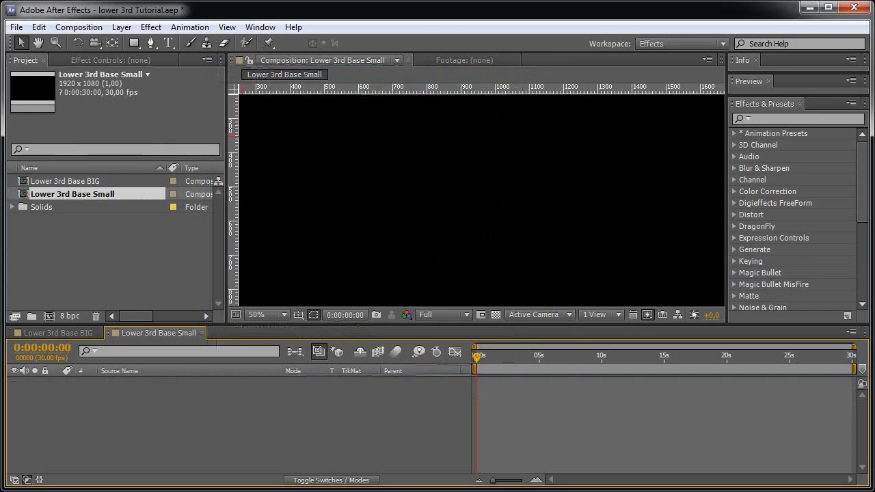
Add a dark grey 1920 x 1080 solid named Lower 3rd base to the new composition
key(ctrl+y)
text(Lo)
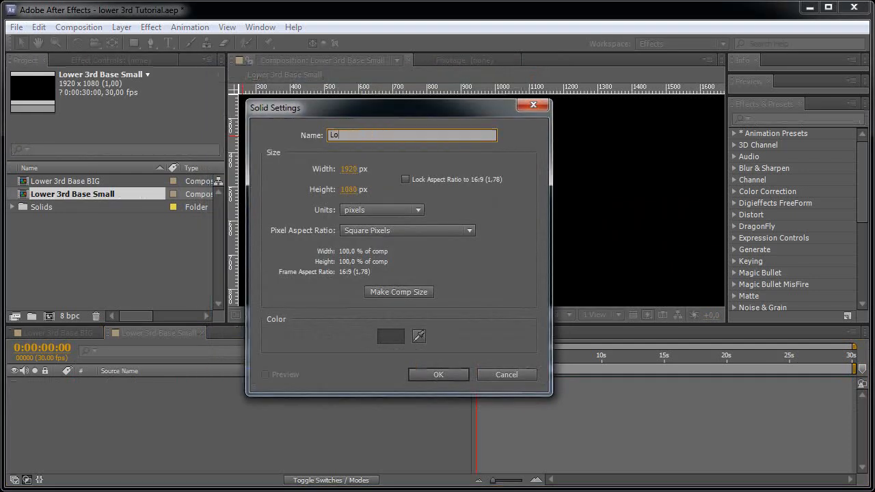
text(wer 3rd base)
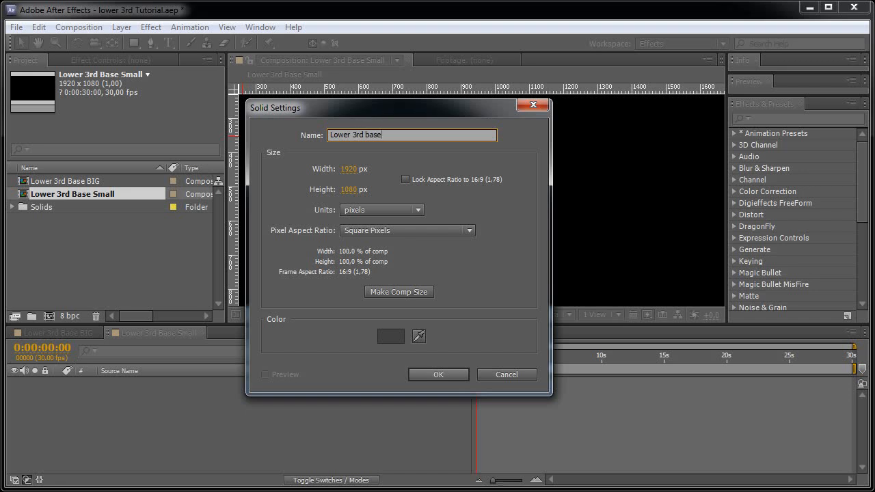
key(Return)
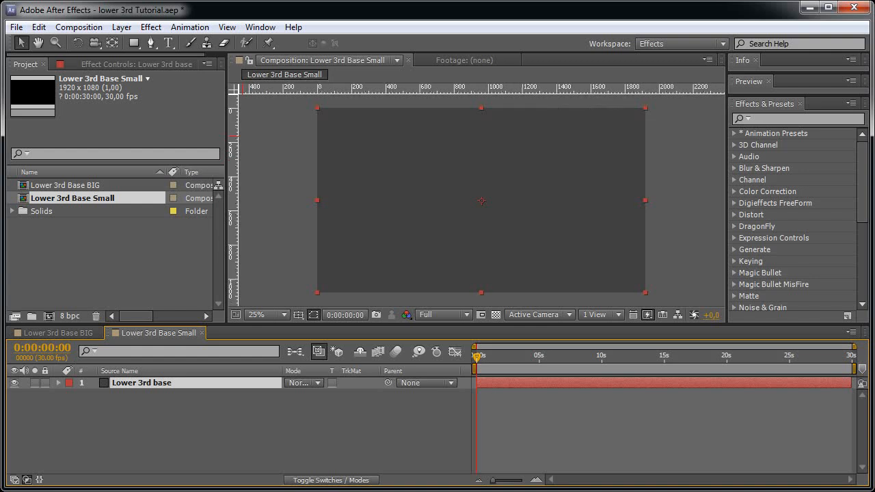
Show the safe-margin guides and draw a full-width rectangular mask about 150 px tall across the lower part of the solid
key(q)
key(apostrophe)
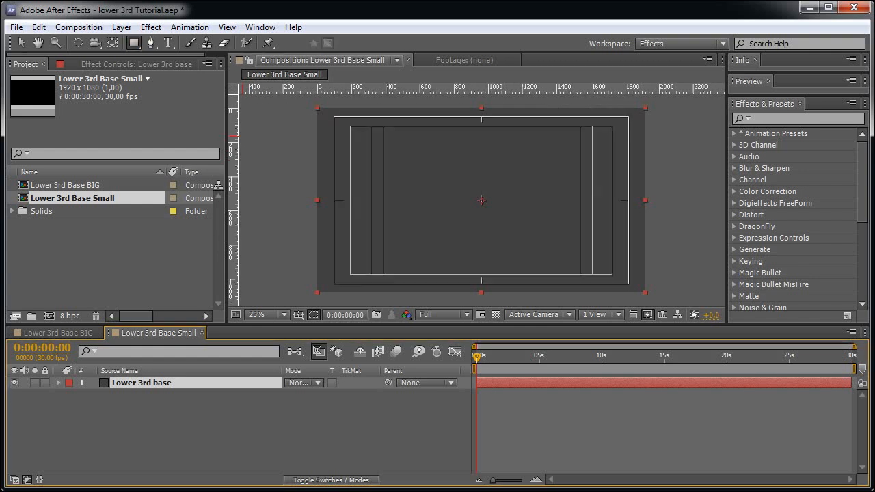
drag(670, 233, 306, 257)
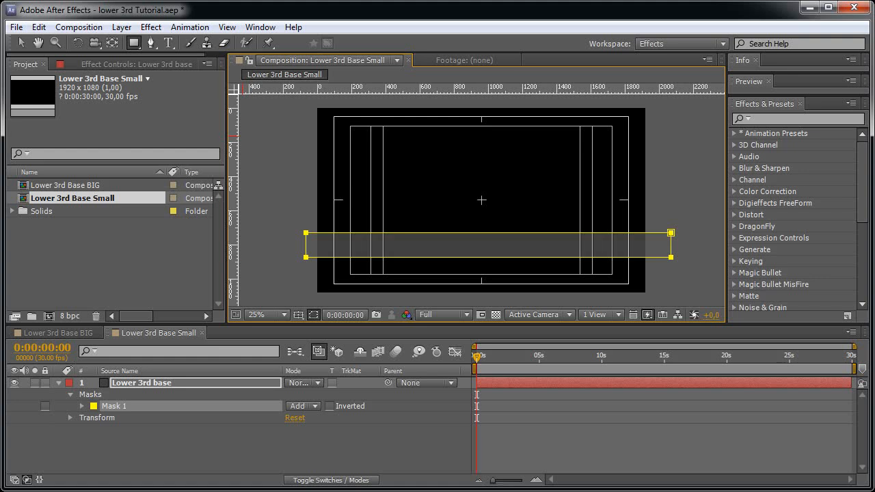
Examine the rectangular mask's right end and its upper and lower edges against the safe-margin guides
key(.)
key(h)
drag(481, 199, 713, 127)
key(comma)
key(v)
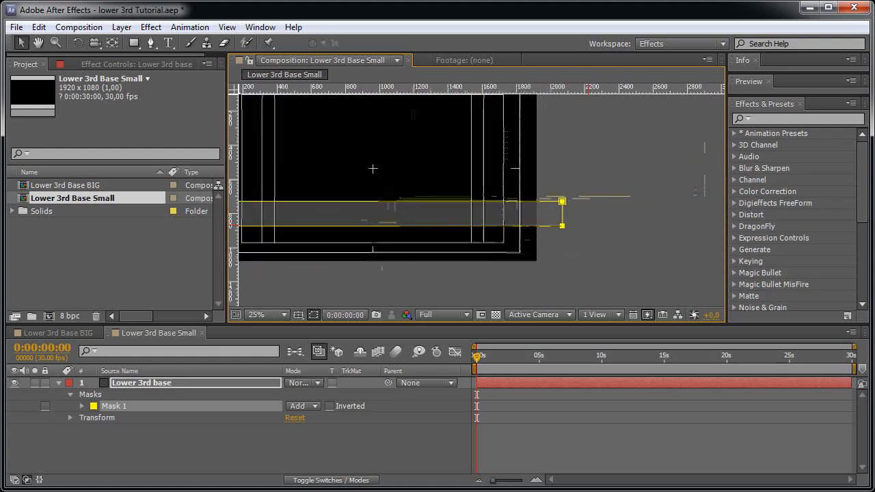
key(h)
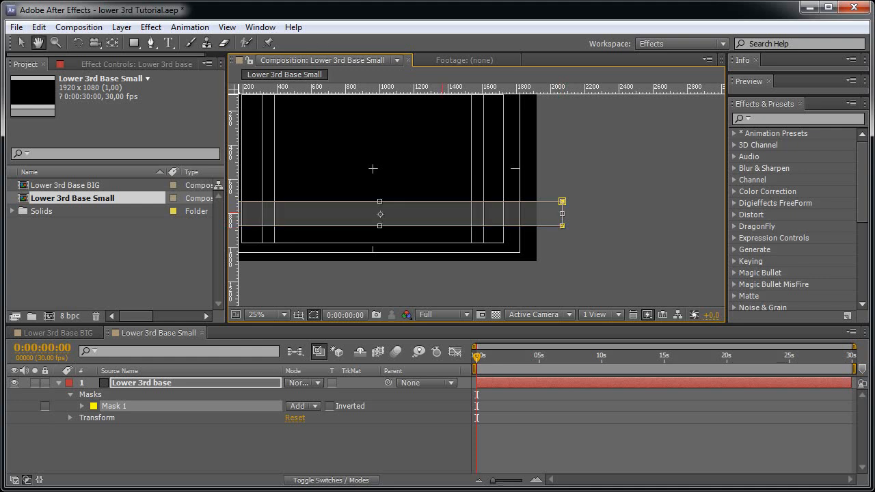
drag(382, 178, 515, 178)
key(period)
drag(533, 137, 543, 111)
key(v)
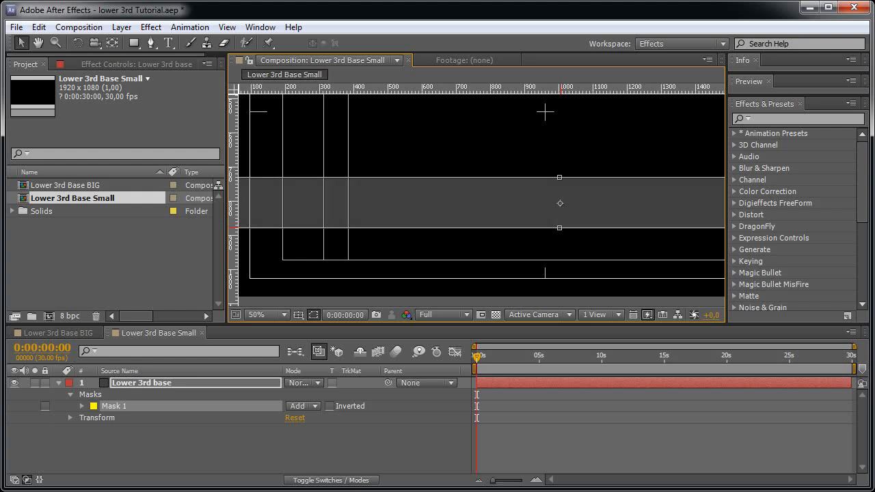
click(560, 228)
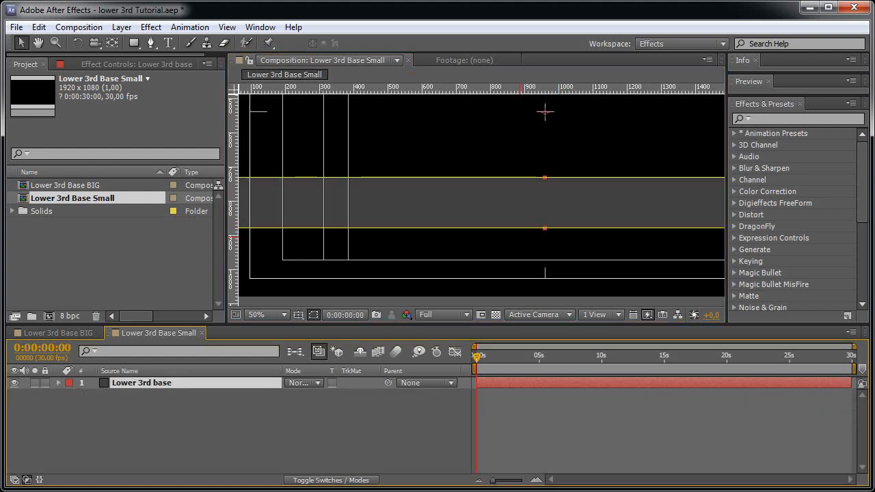
Apply the Ramp effect to the masked Lower 3rd base solid
key(alt+t)
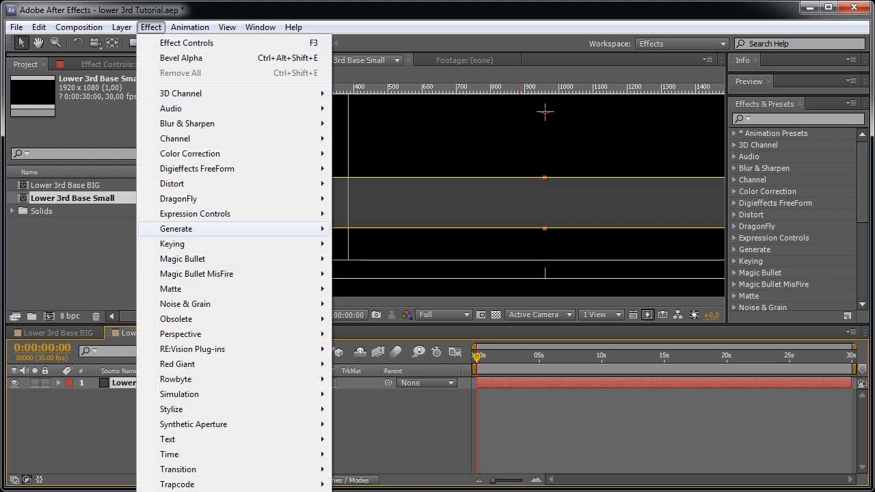
mouse_move(225, 229)
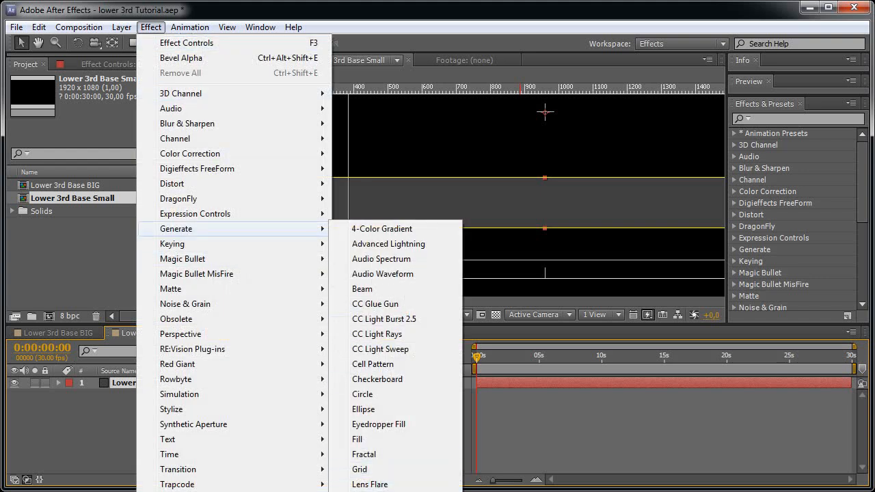
key(Return)
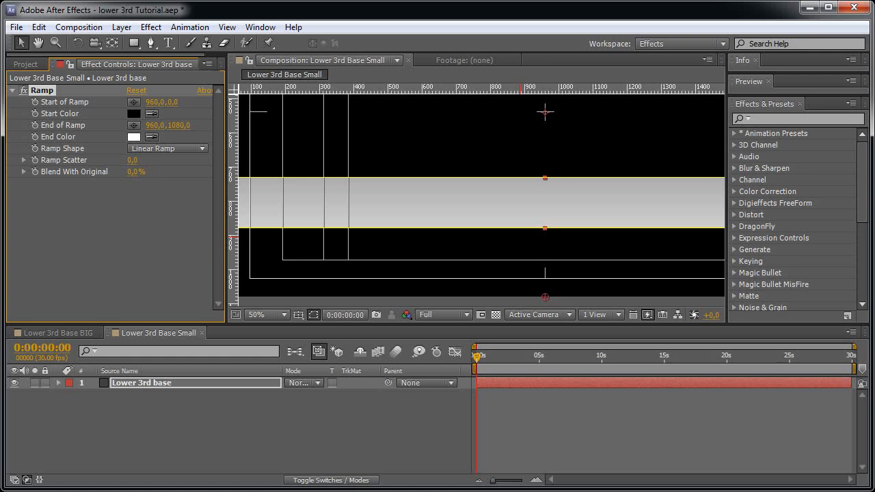
Set the Ramp's end color to orange FF6421 and its start color to dark brown 321507
click(464, 333)
click(433, 167)
drag(434, 167, 412, 167)
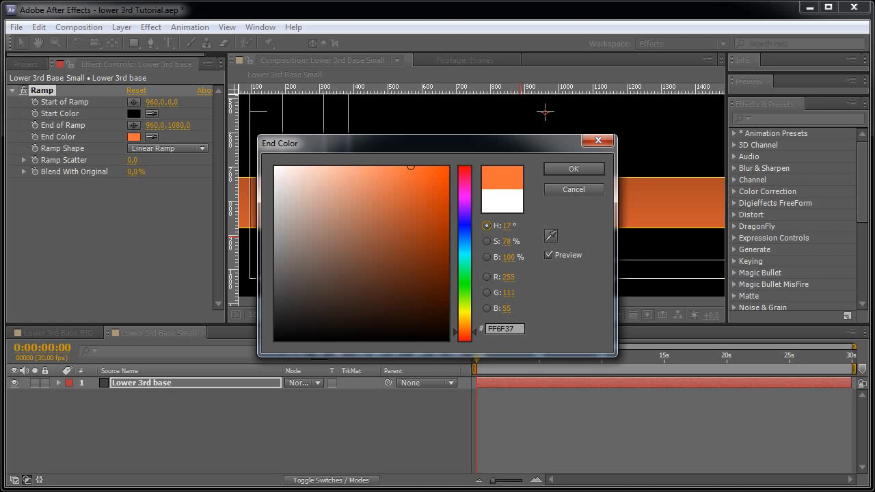
click(573, 169)
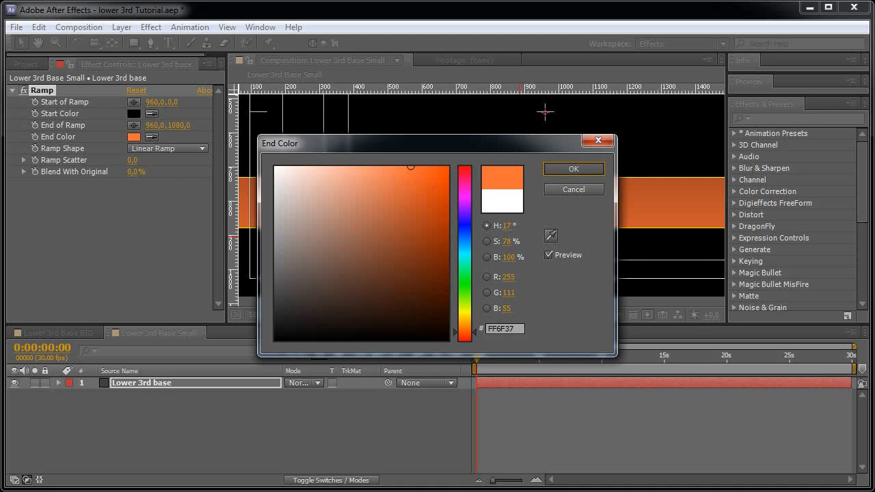
key(Return)
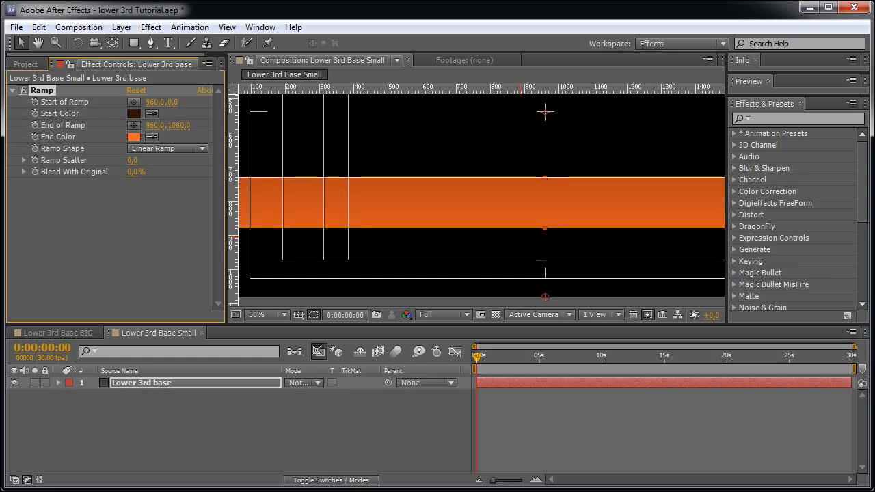
click(134, 136)
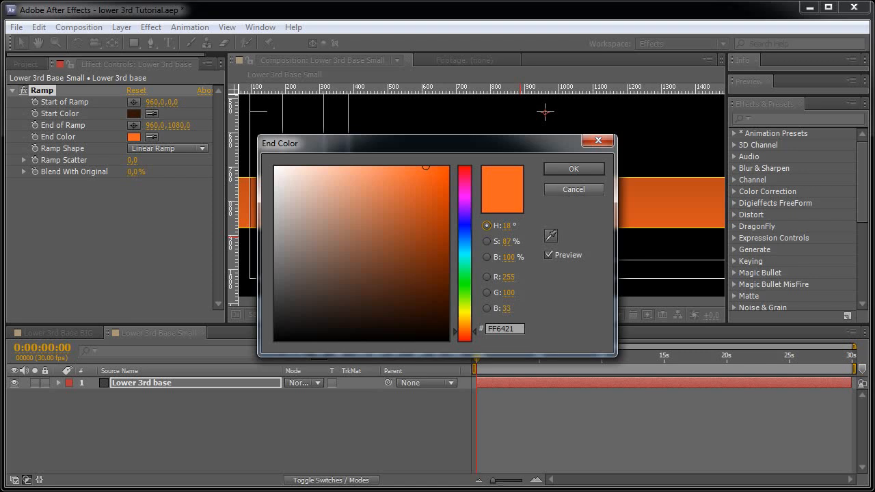
click(573, 169)
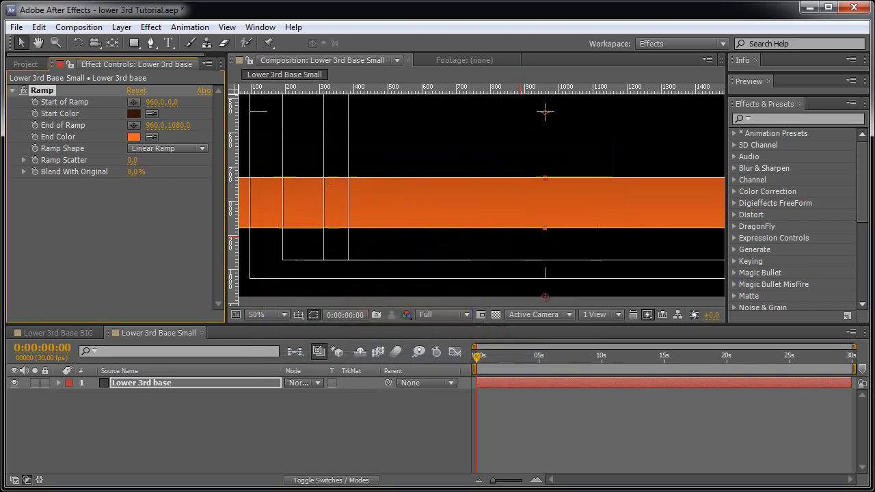
click(134, 114)
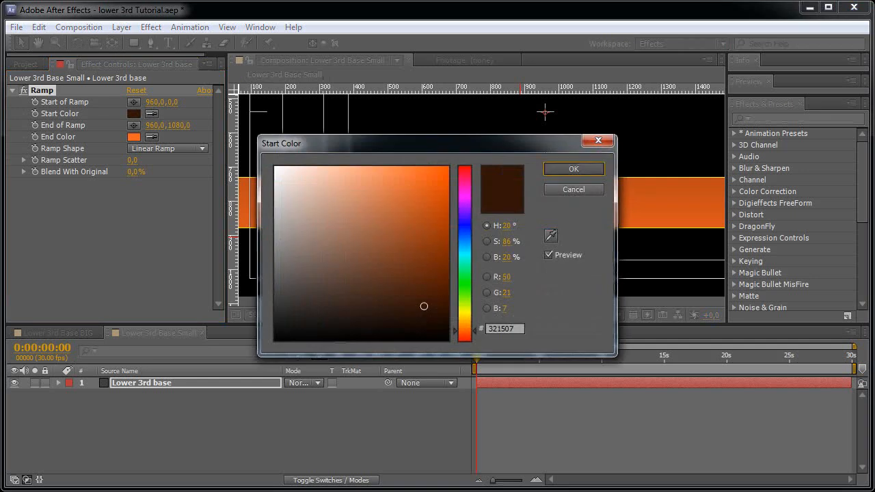
click(573, 169)
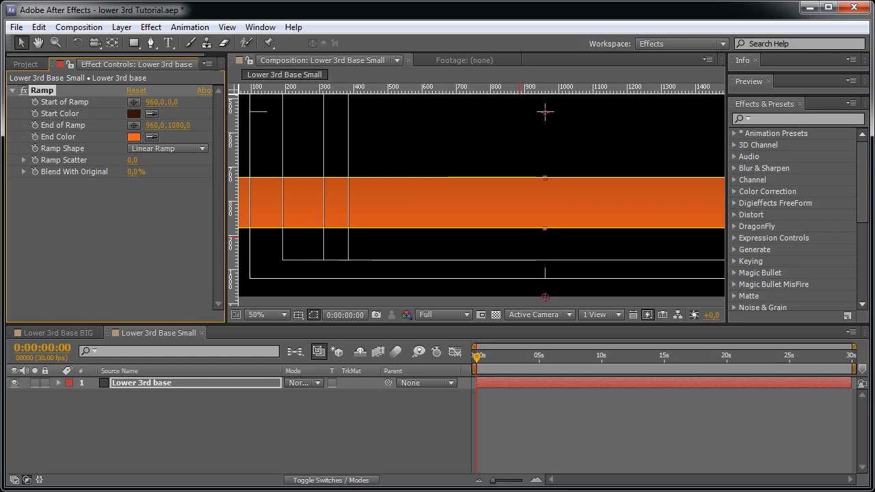
Set the Ramp's vertical start position to 800 and its vertical end position to 900
mouse_move(171, 102)
mouse_down()
mouse_move(748, 102)
mouse_move(706, 101)
mouse_up()
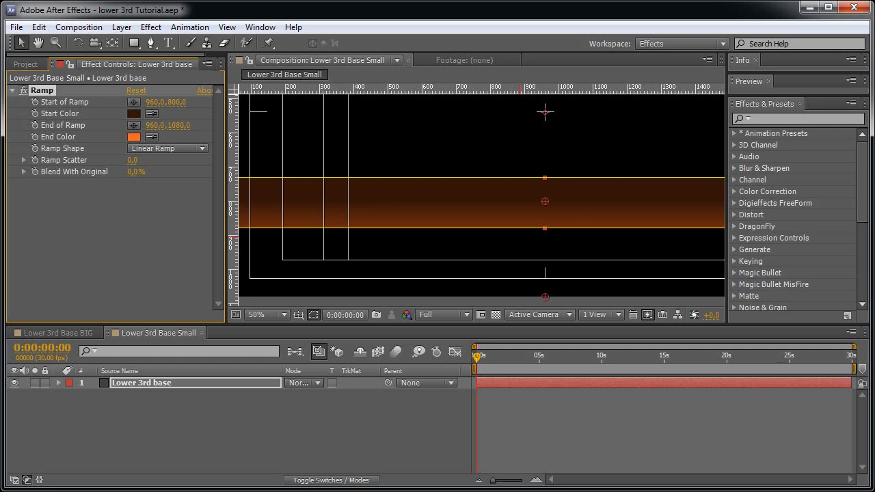
drag(176, 125, 133, 125)
click(178, 125)
text(900)
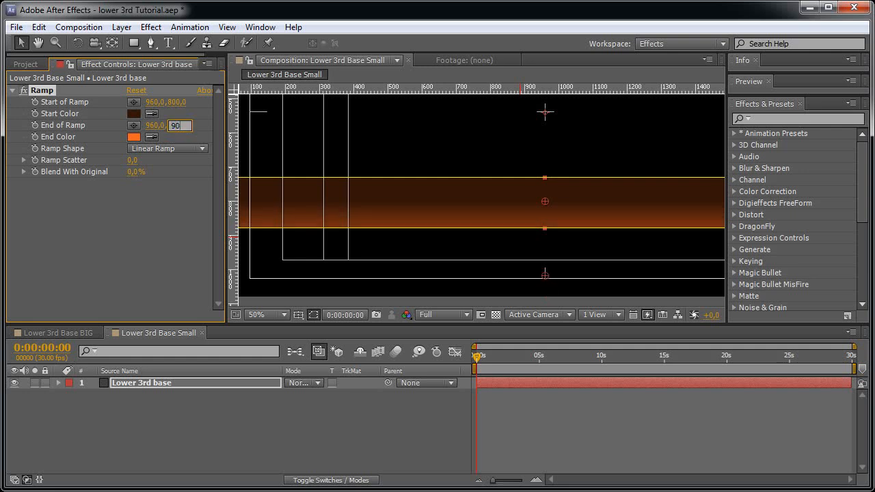
key(Return)
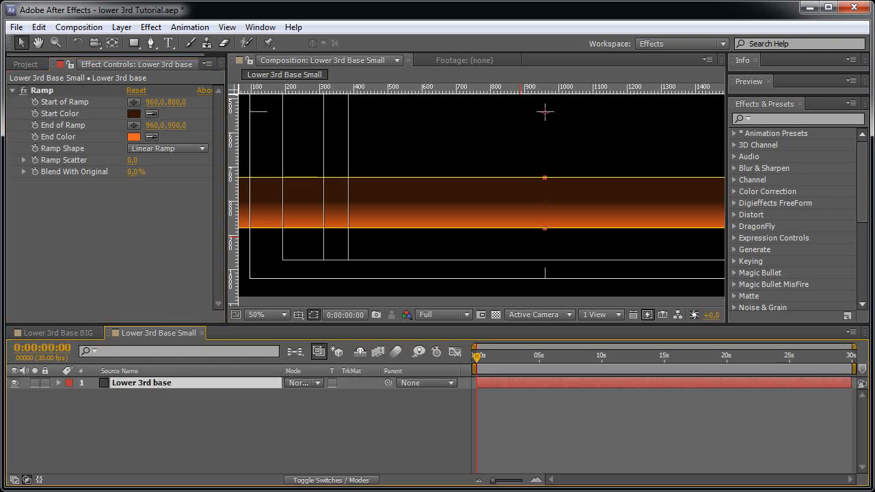
Duplicate the Lower 3rd base layer and remove the Ramp effect from the copy
key(ctrl+d)
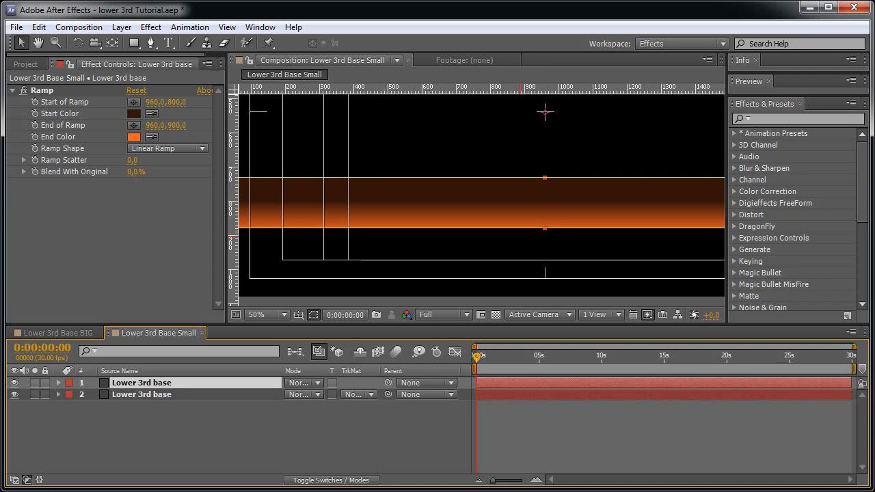
click(42, 91)
key(Delete)
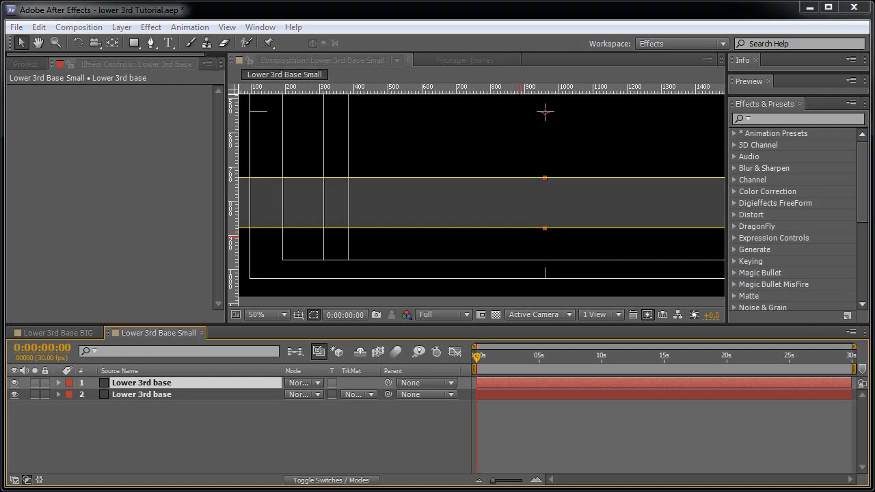
Change the duplicated solid's color to white FFFFFF as a new solid
key(ctrl+shift+y)
click(429, 319)
click(274, 166)
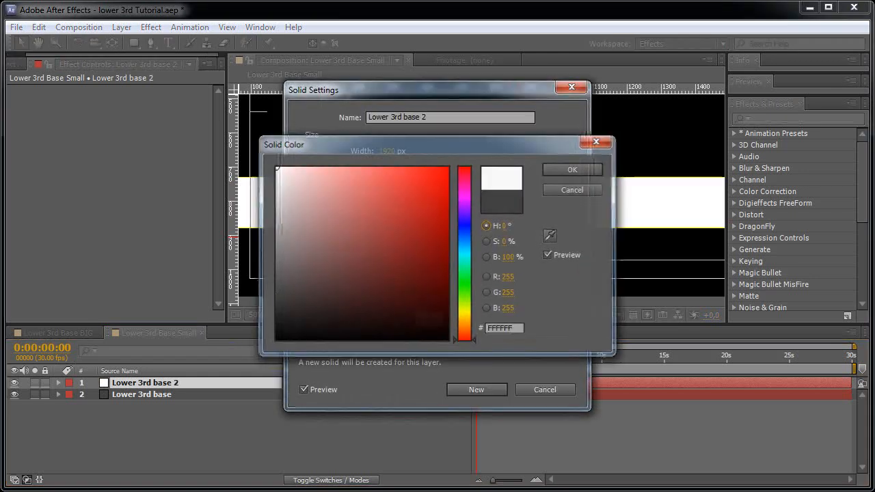
key(Return)
key(Return)
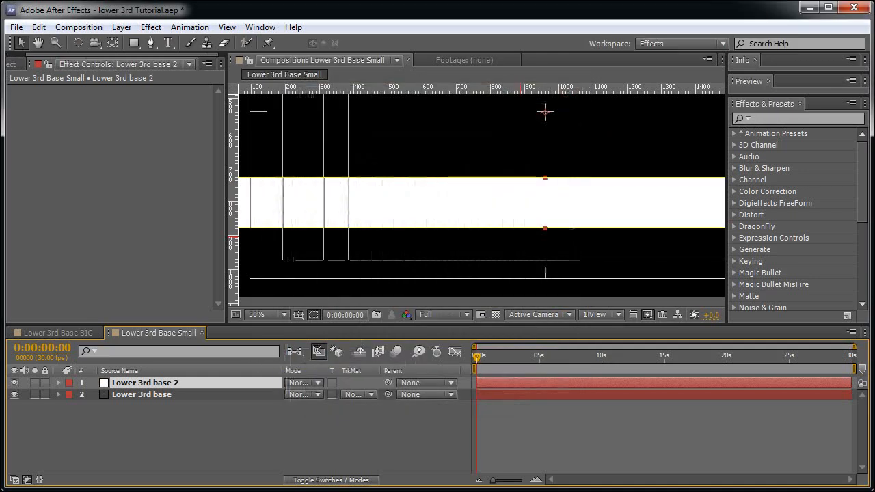
Set the white Lower 3rd base 2 layer's opacity to 25%
key(t)
click(295, 394)
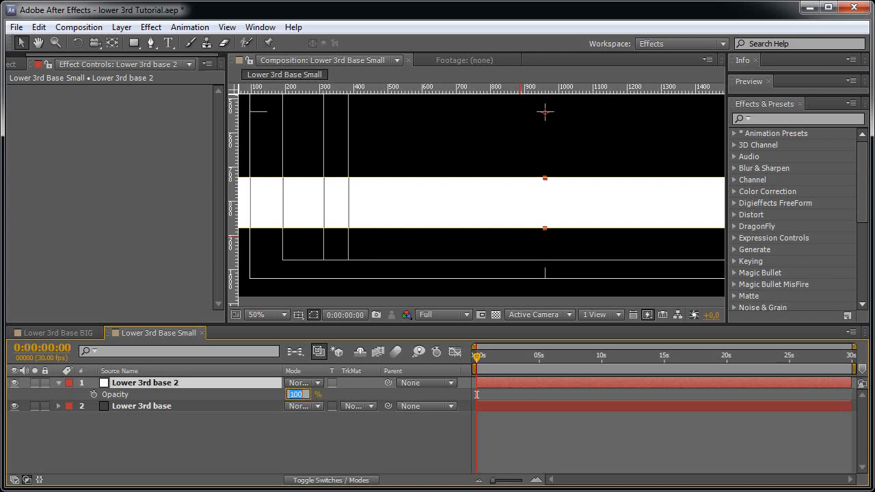
text(25)
key(Return)
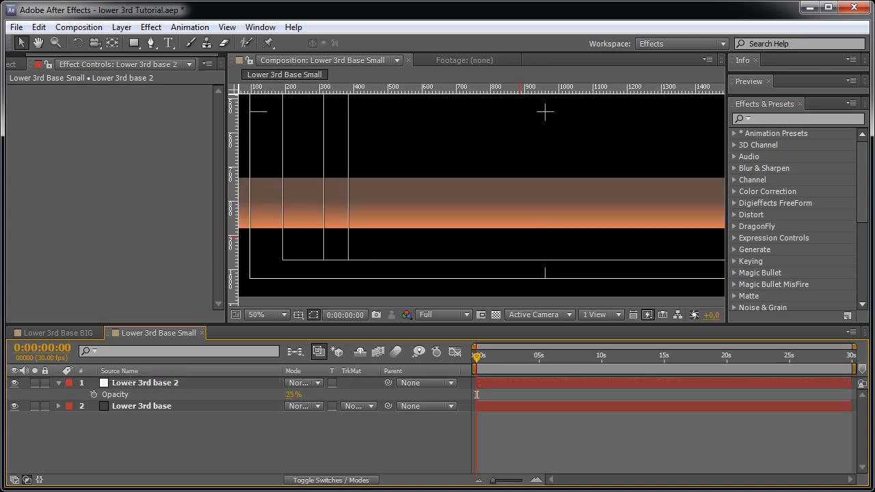
Raise the white layer's lower mask edge to a horizontal guide at the bar's mid-height and set its blending mode to Add
click(144, 383)
key(grave)
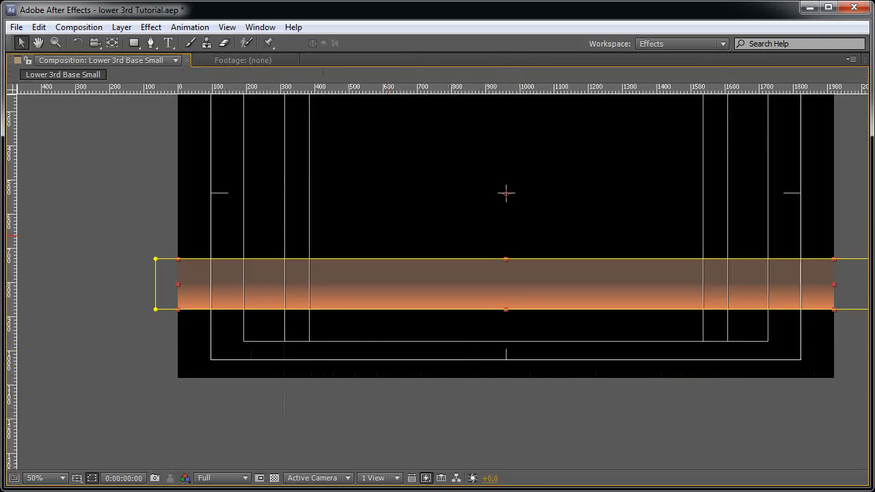
drag(292, 89, 292, 284)
double_click(156, 309)
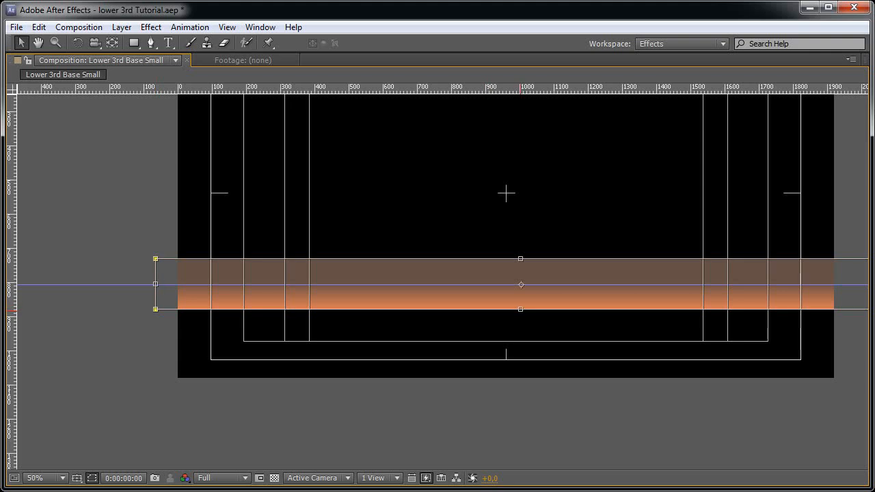
drag(156, 309, 156, 283)
key(Return)
key(grave)
click(301, 382)
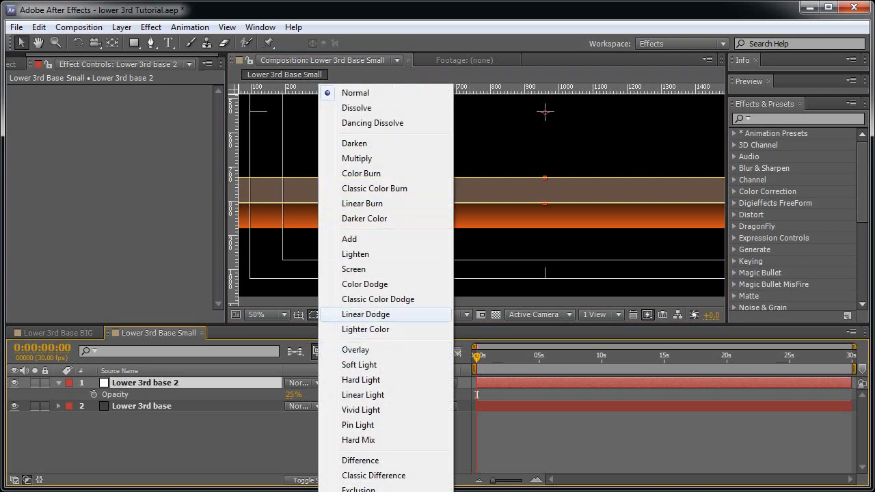
click(349, 238)
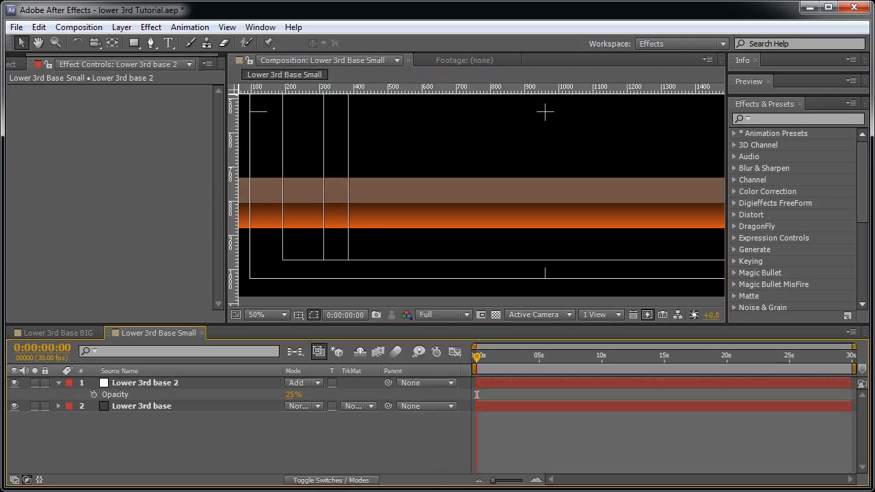
Align the base layer's Ramp to the bar's edges, starting at 960, 730 and ending at 960, 880
key(ctrl+Down)
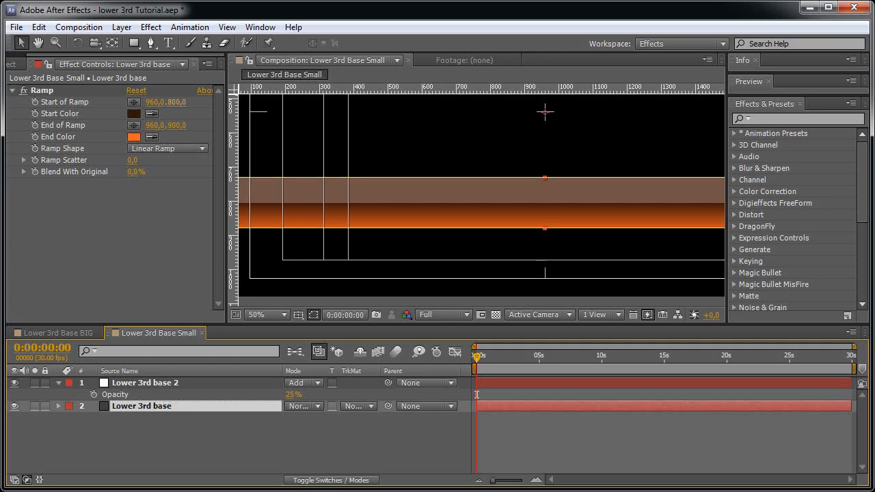
drag(545, 200, 545, 178)
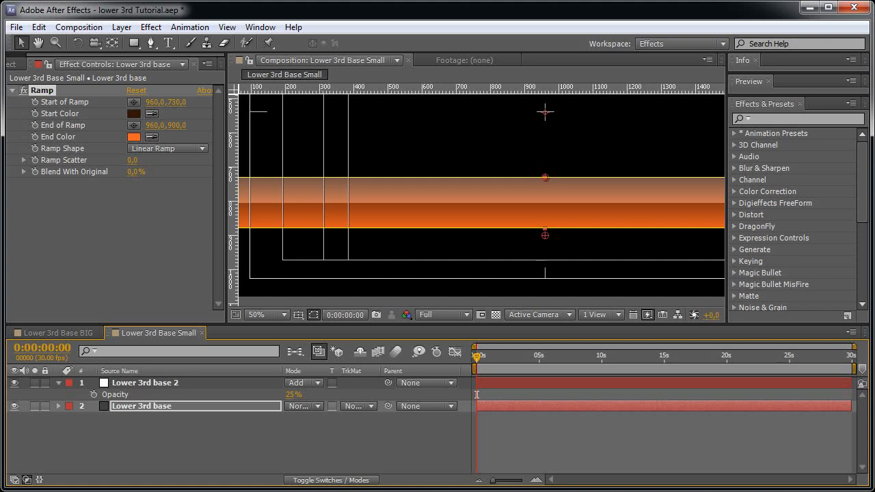
drag(544, 235, 545, 228)
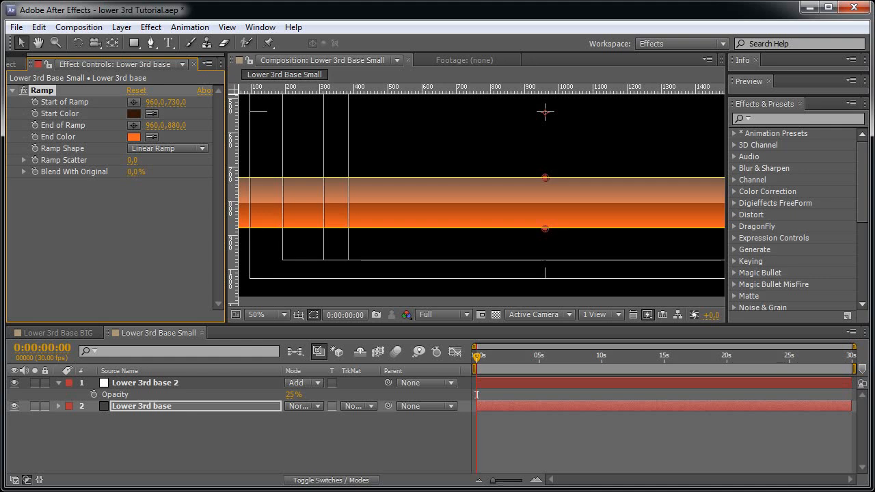
click(477, 394)
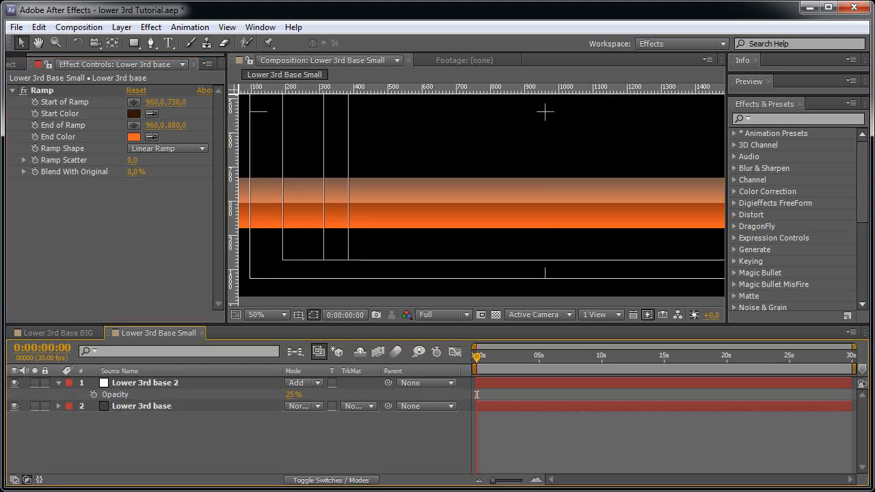
key(ctrl+grave)
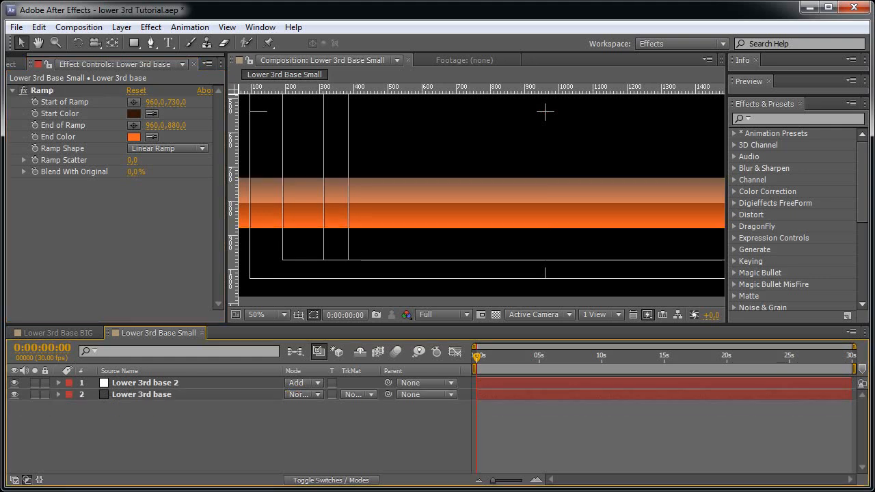
Add a new adjustment layer above the two base layers
right_click(192, 407)
mouse_move(307, 412)
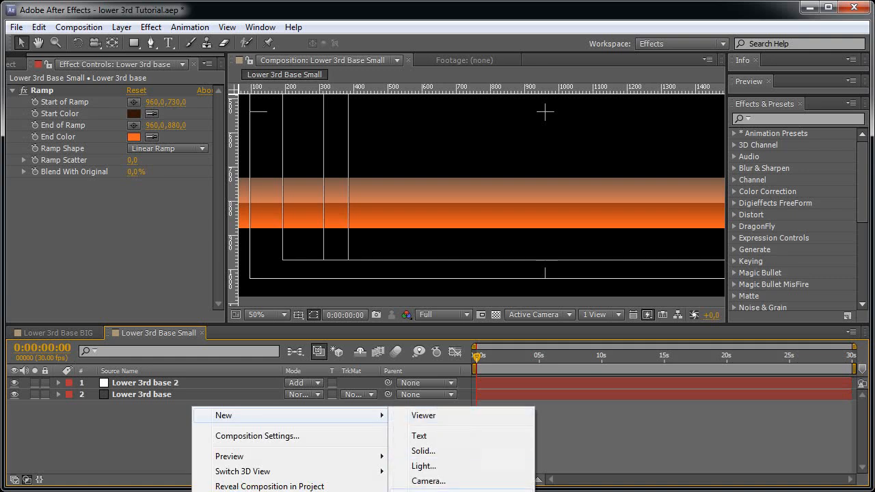
click(423, 491)
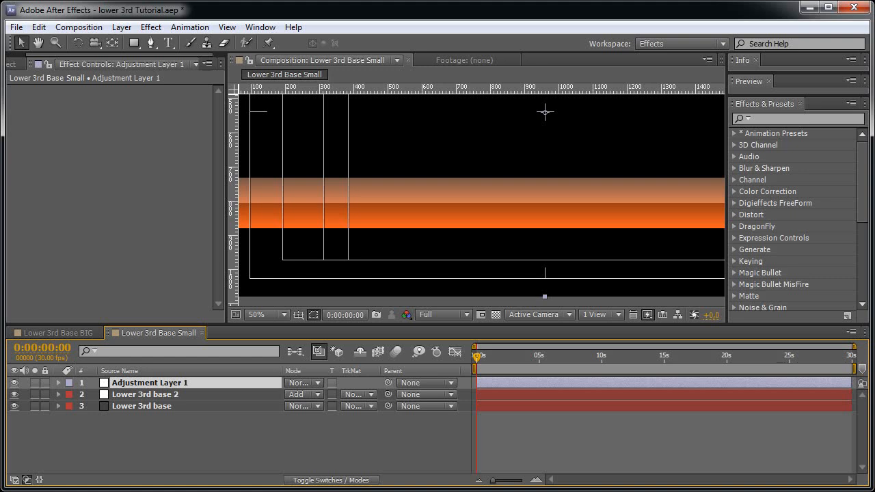
Draw an elliptical mask on the adjustment layer, centred horizontally on the orange bar and extending above and below it
key(comma)
key(comma)
key(q)
key(q)
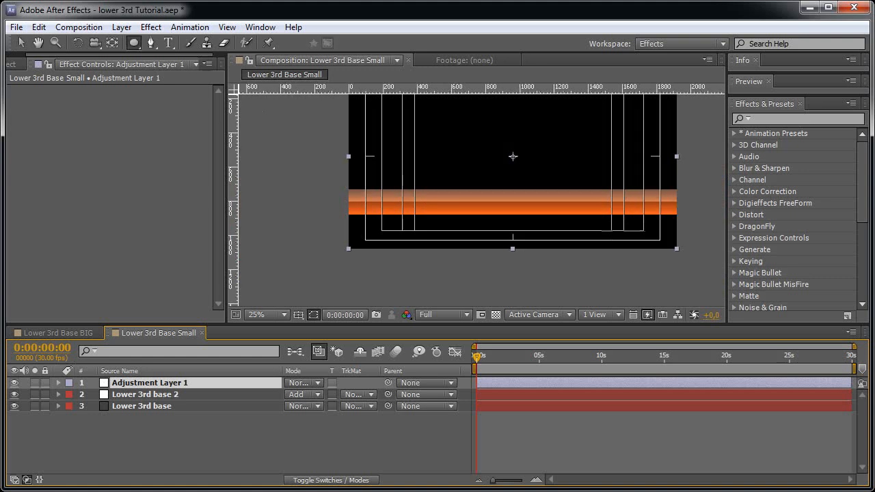
mouse_move(512, 200)
mouse_down()
mouse_move(566, 209)
mouse_move(585, 233)
mouse_up()
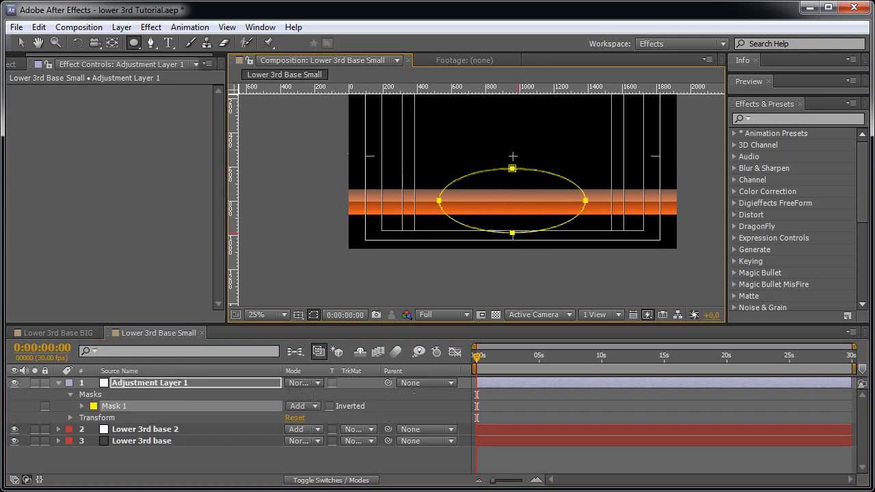
Apply Hue/Saturation to the adjustment layer and set its Master Saturation to 50
click(151, 27)
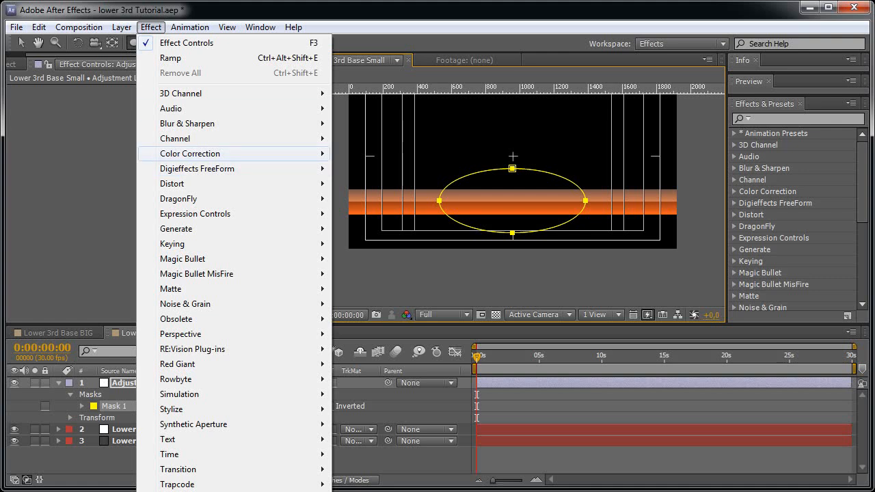
mouse_move(205, 153)
click(383, 455)
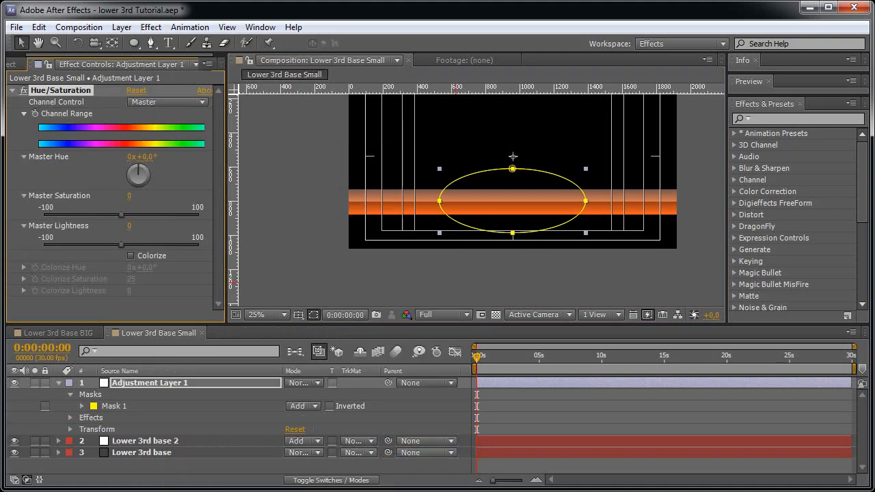
click(129, 195)
text(50)
key(Return)
Set the elliptical mask's feather to 200 pixels in both directions and check the glow across the whole bar
key(f)
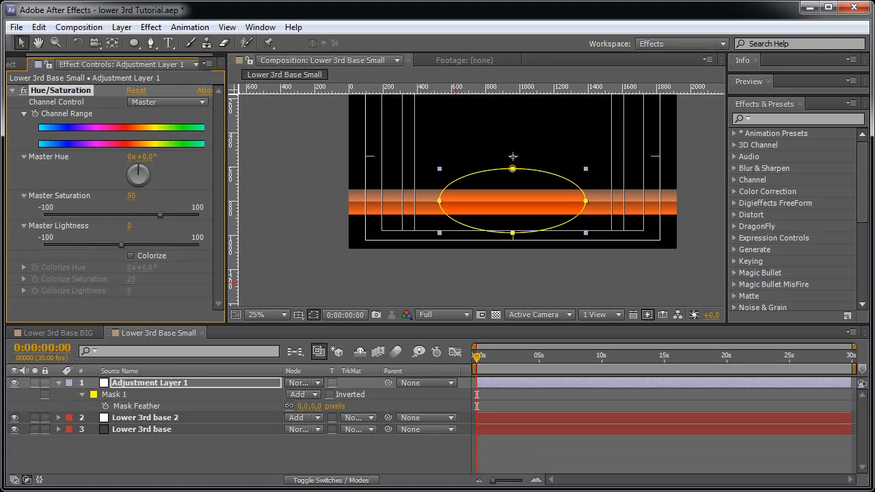
click(301, 406)
text(200)
key(Return)
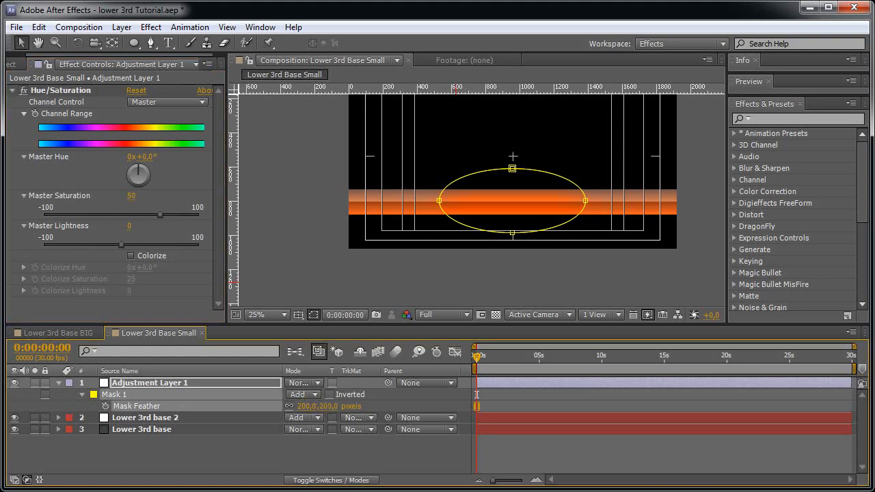
key(F2)
key(period)
key(grave)
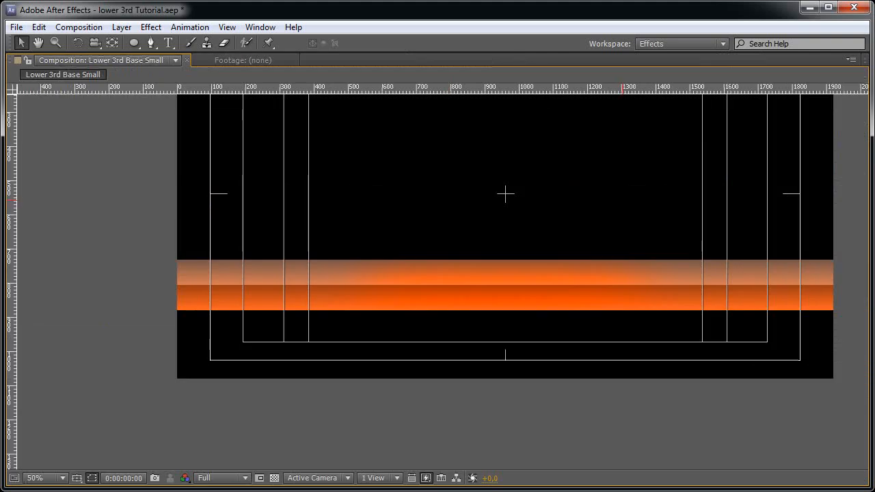
key(grave)
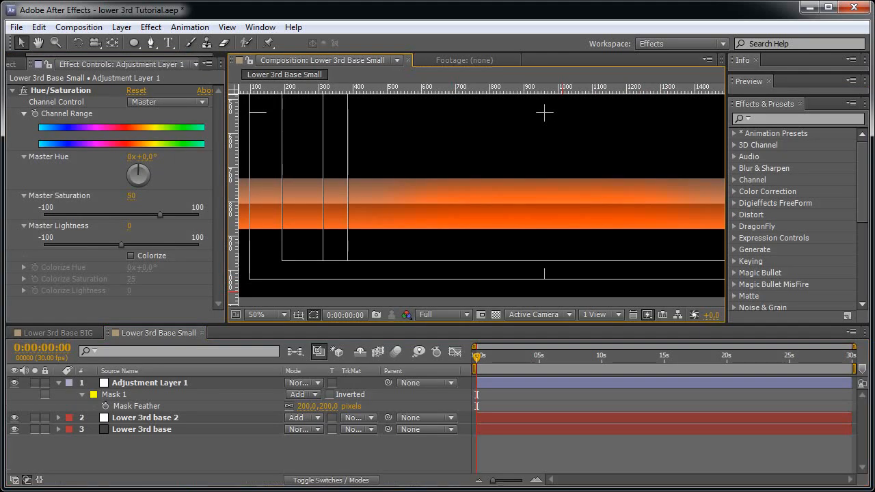
Unlink the mask feather dimensions and set the feather to 400 pixels horizontally and 0 vertically
click(328, 406)
text(0)
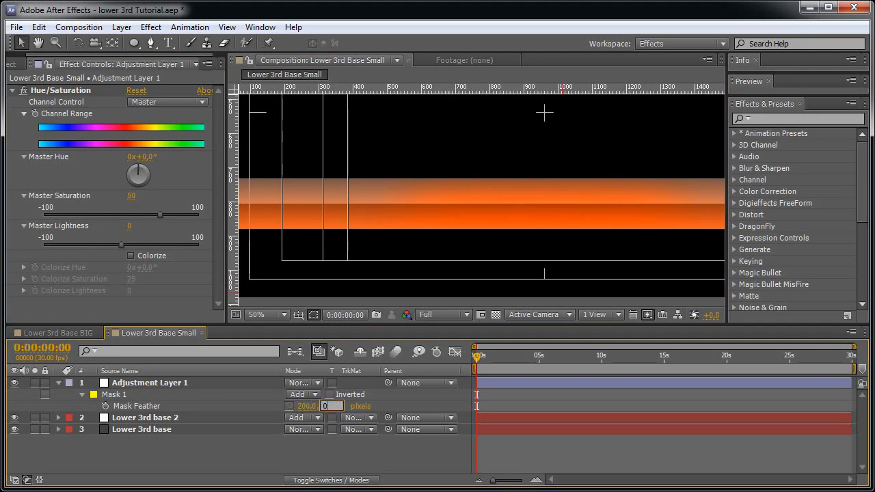
key(Return)
key(F2)
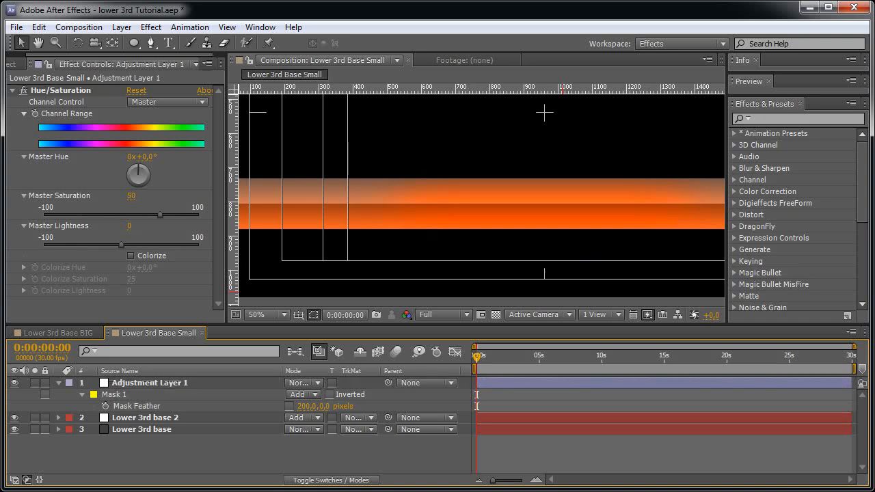
click(305, 406)
text(400)
key(Return)
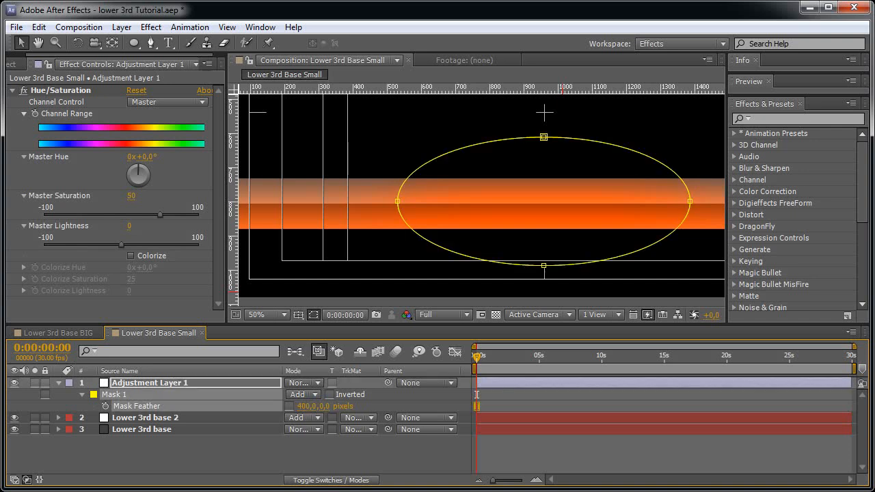
key(F2)
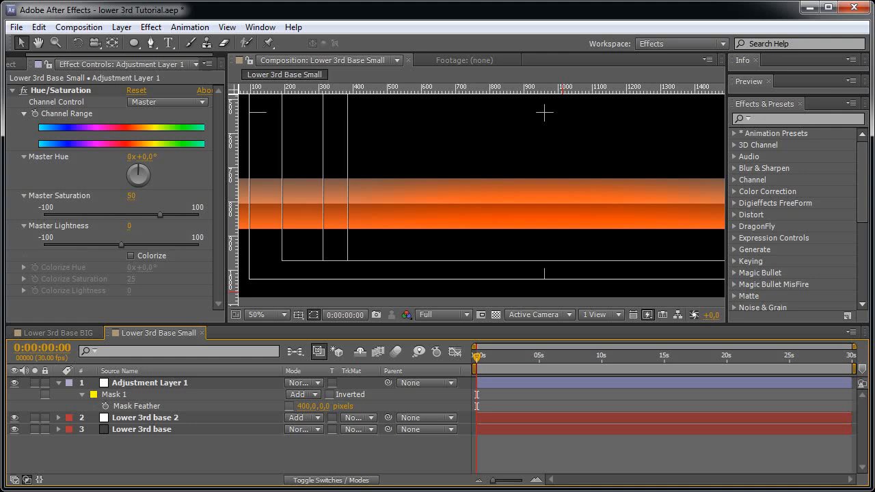
key(grave)
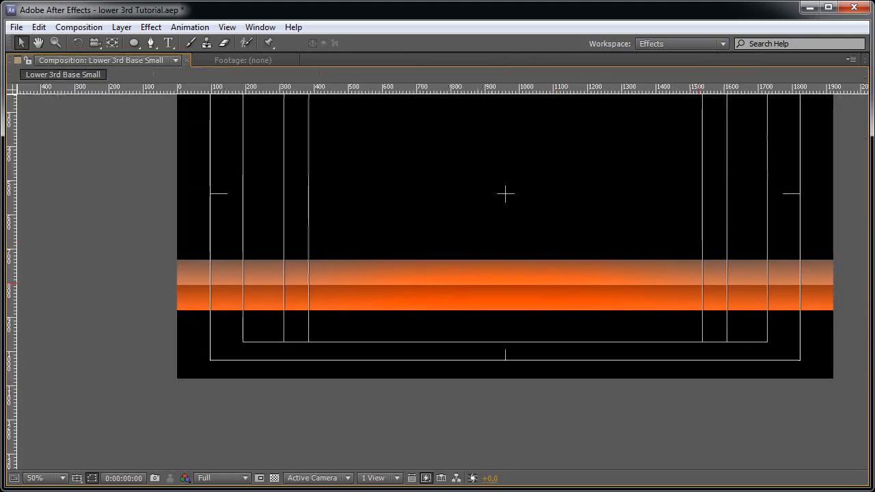
key(comma)
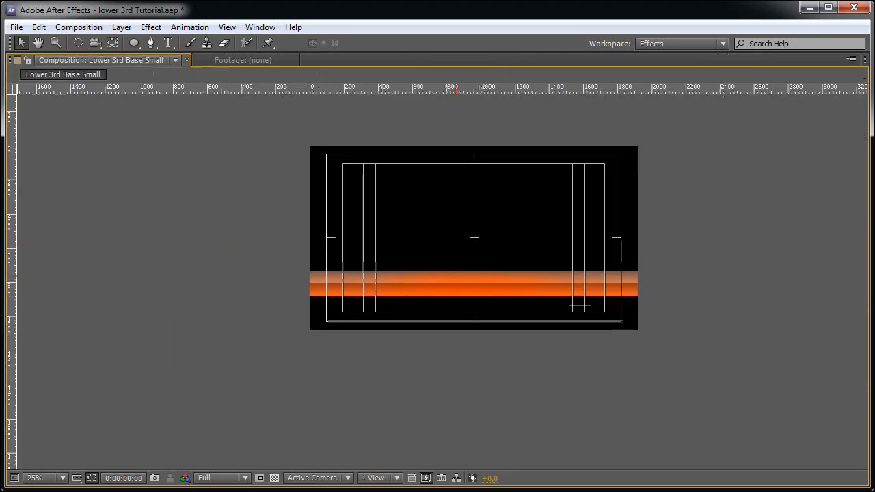
key(period)
key(grave)
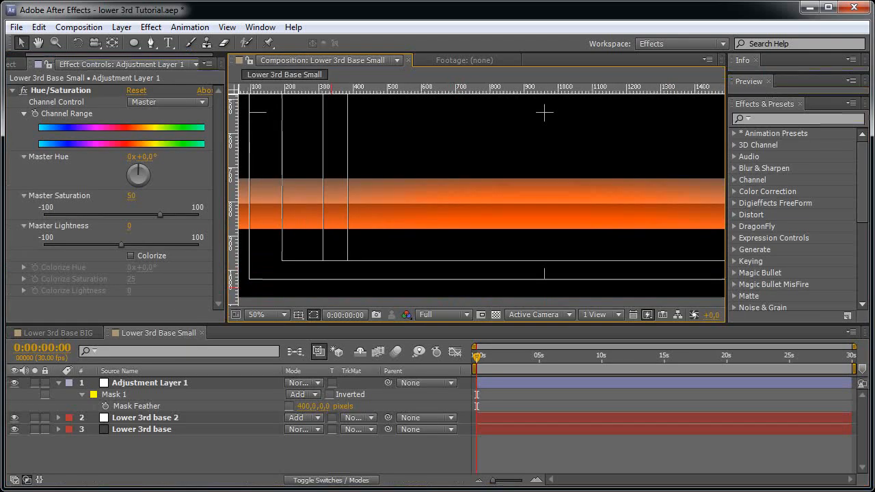
key(f)
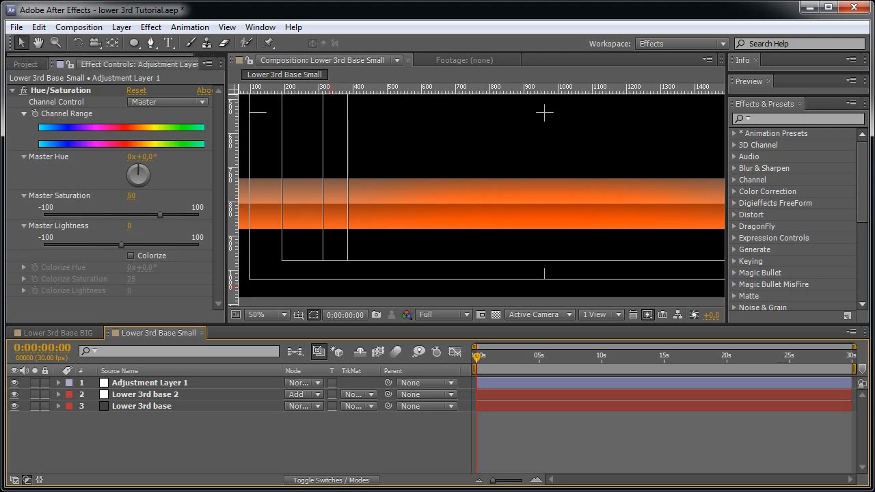
Rename the current composition as Lower 3rd Base Small Main
key(ctrl+k)
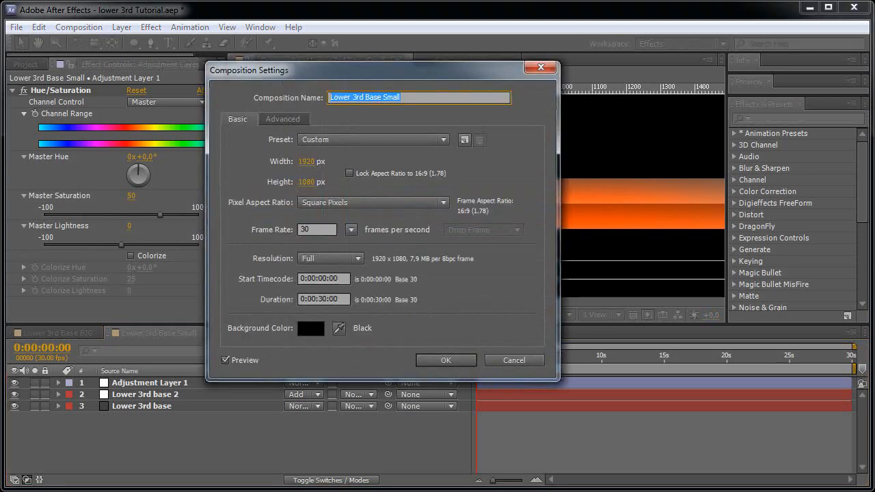
text(Main)
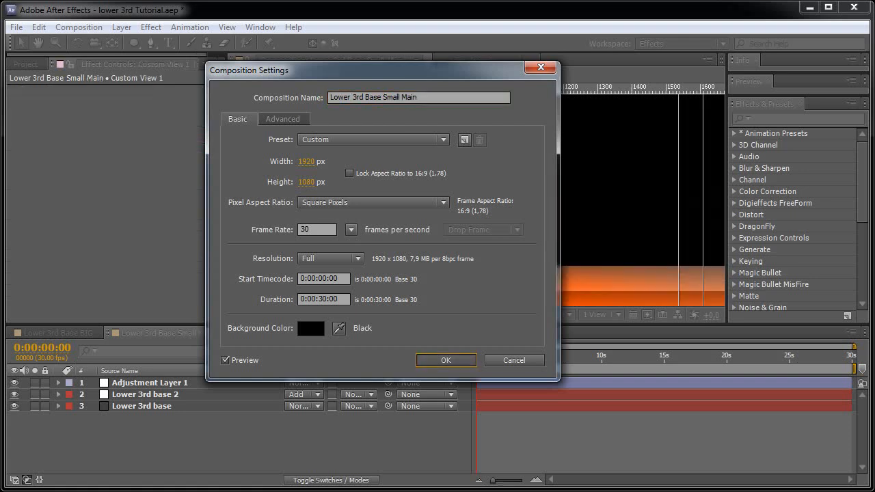
key(Return)
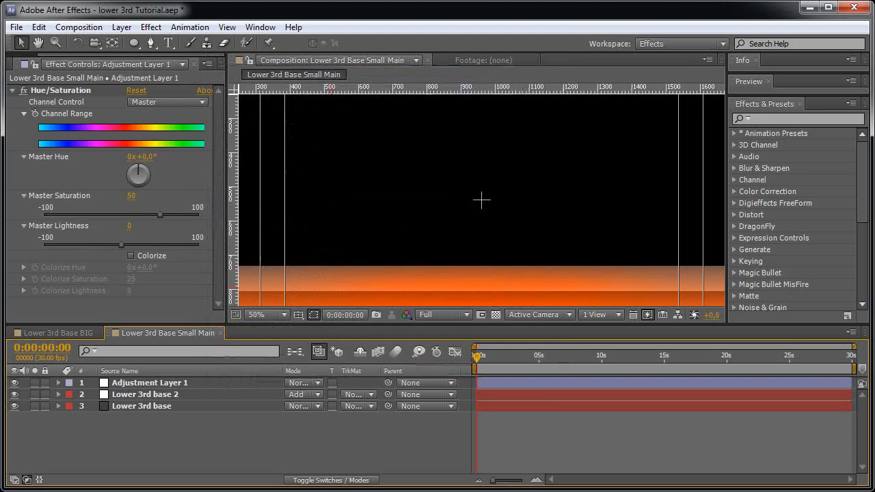
Create a new composition from Lower 3rd Base Small Main, nesting it as a layer
click(24, 64)
click(82, 246)
click(82, 198)
drag(87, 198, 49, 316)
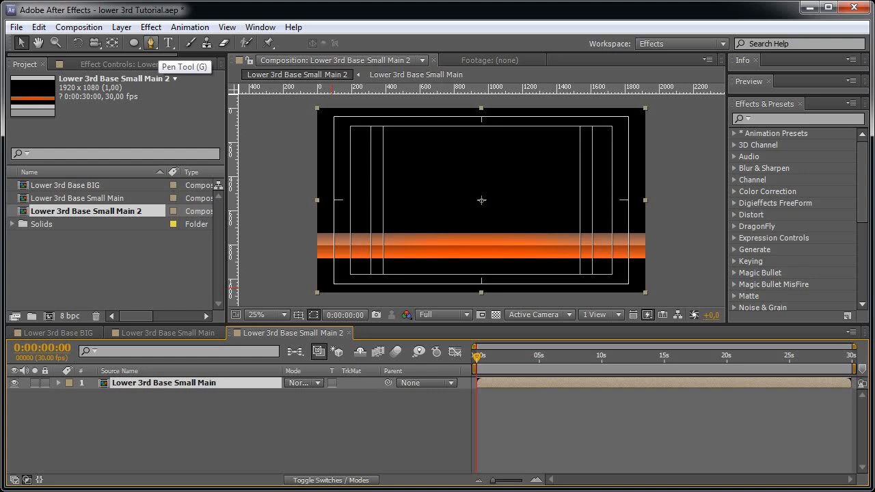
Draw a four-point Pen mask on the nested layer, slanting the bar's left end from the inner guide and extending past the right frame edge
click(151, 43)
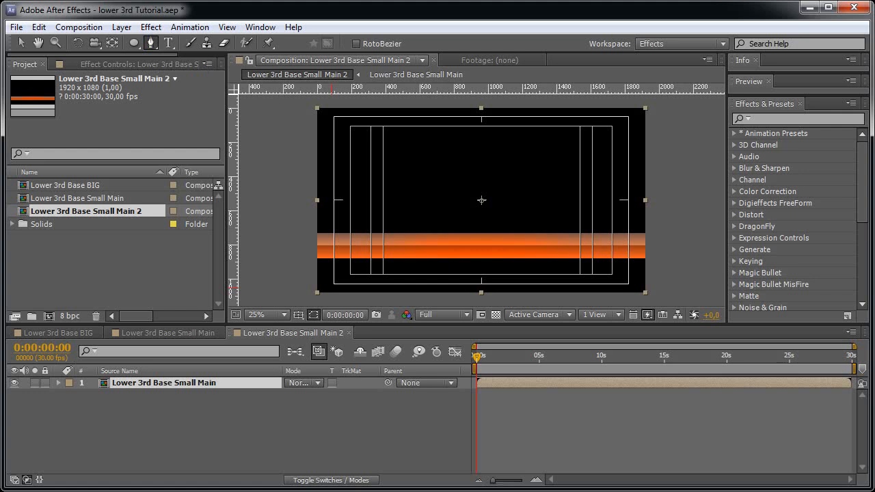
scroll(476, 239, up, 5)
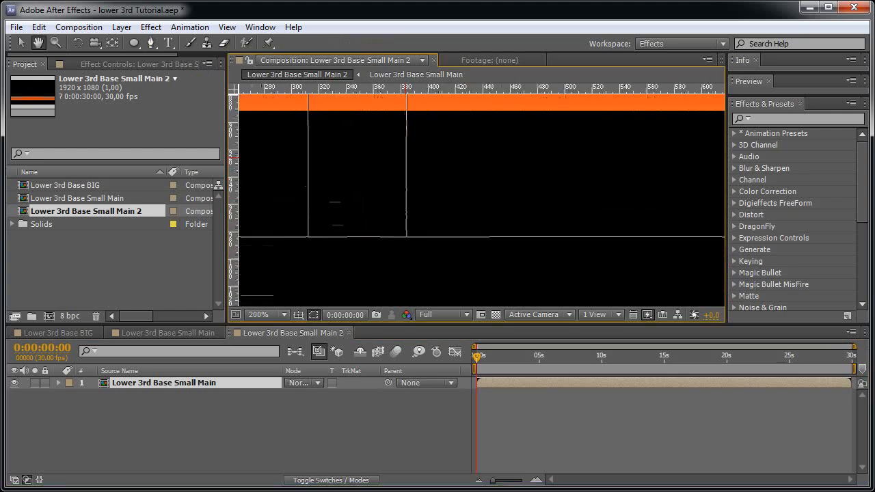
scroll(476, 198, down, 2)
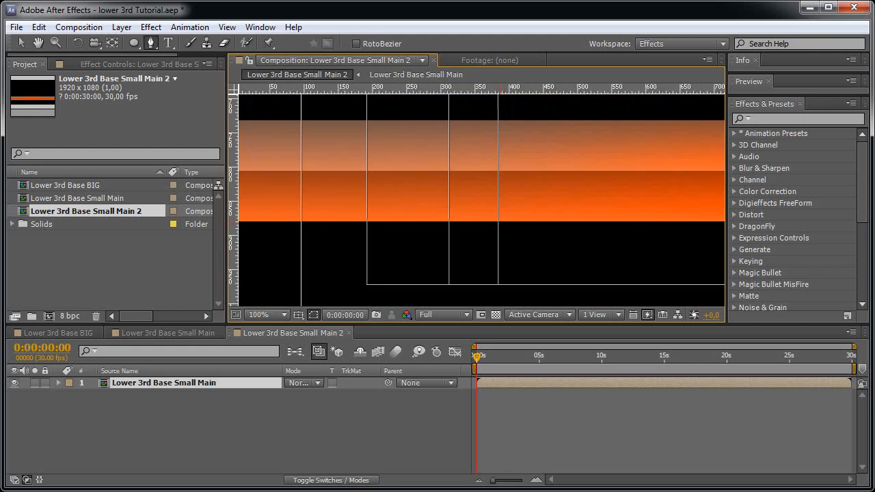
click(497, 224)
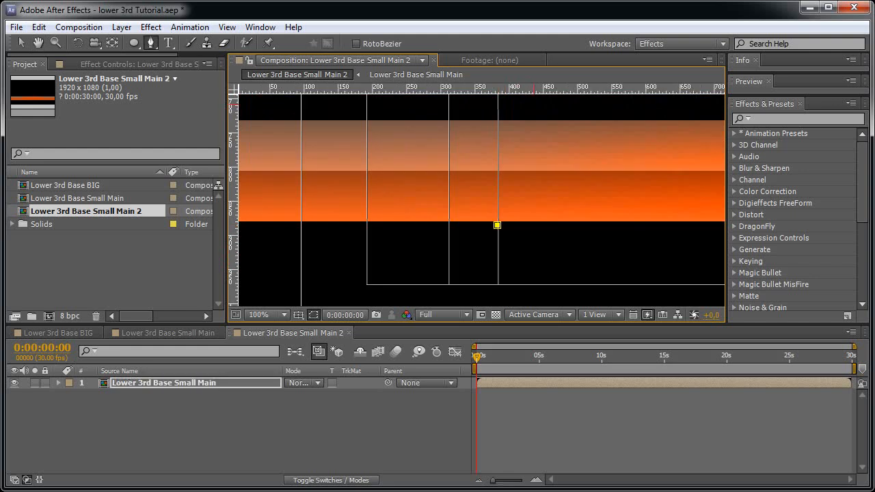
click(543, 103)
scroll(371, 221, down, 4)
click(670, 192)
click(671, 225)
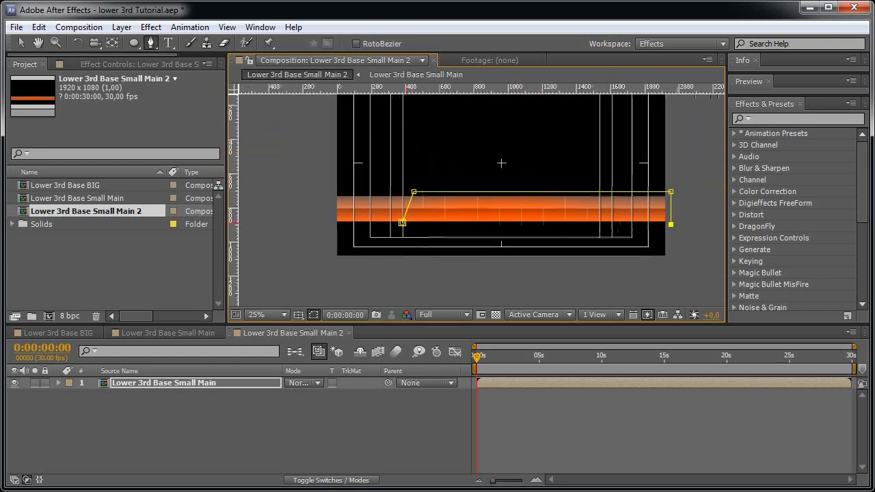
click(402, 222)
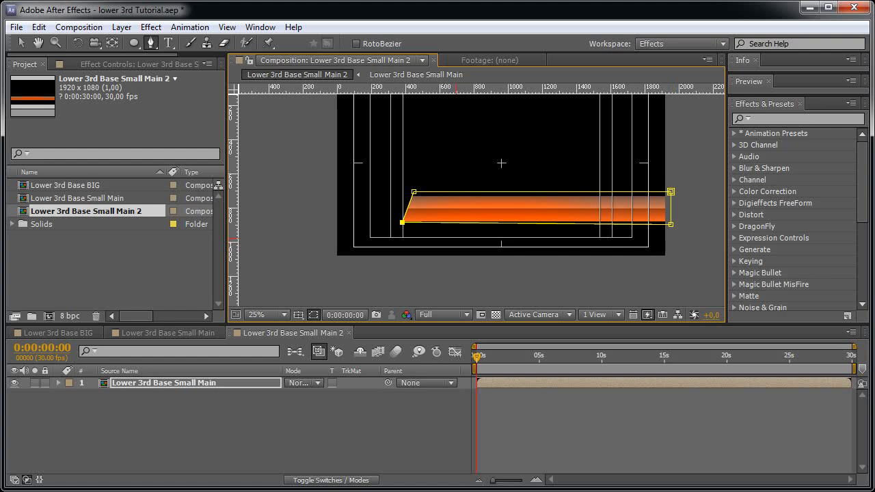
key(v)
key(period)
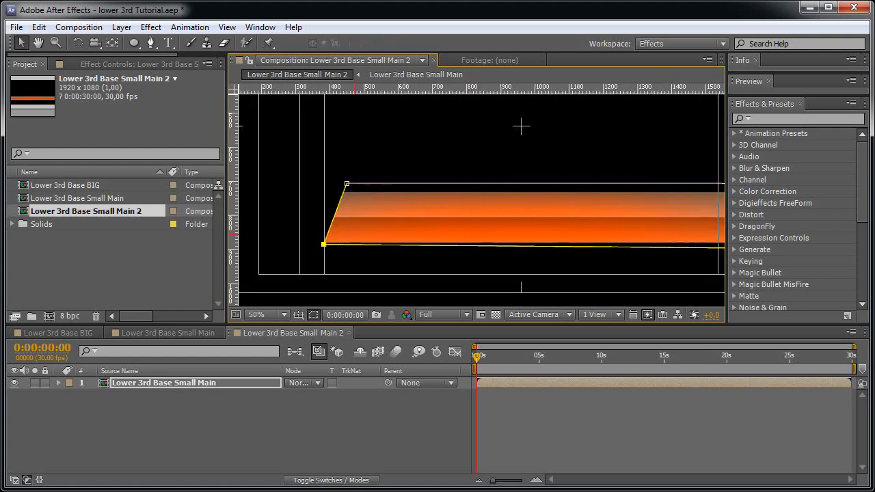
key(comma)
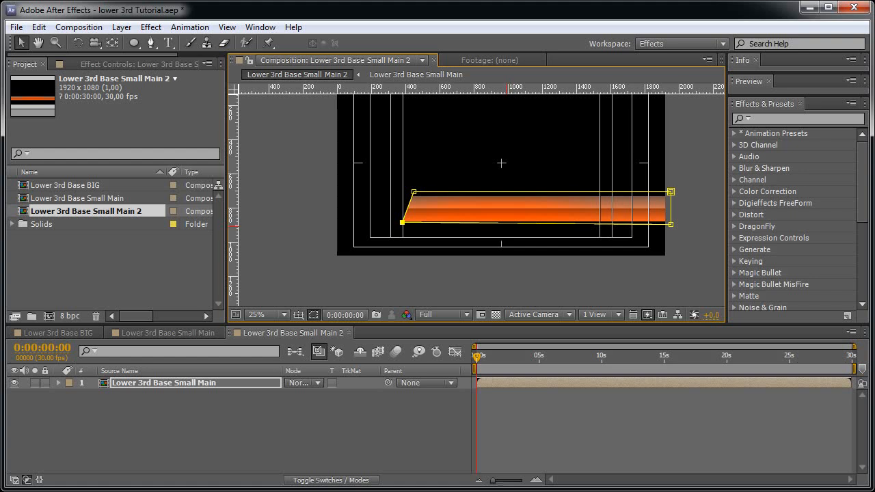
Apply the Bevel Alpha effect to the masked Lower 3rd Base Small Main layer
key(F3)
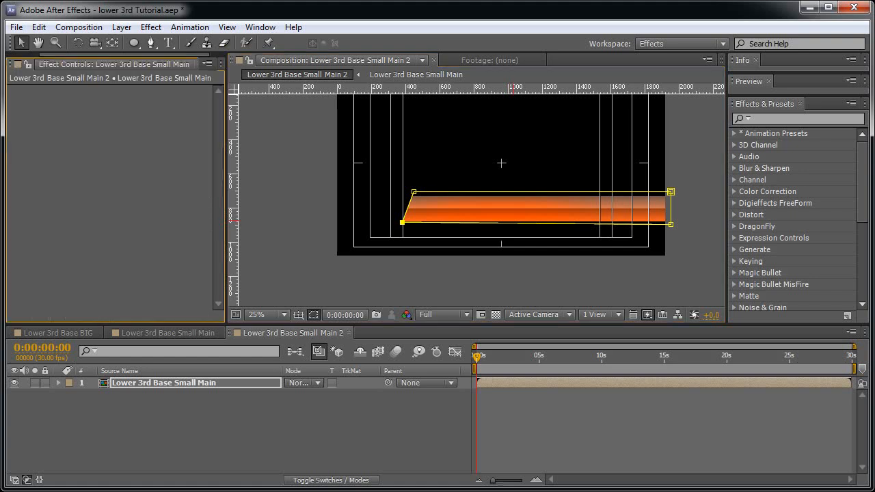
click(164, 383)
click(151, 26)
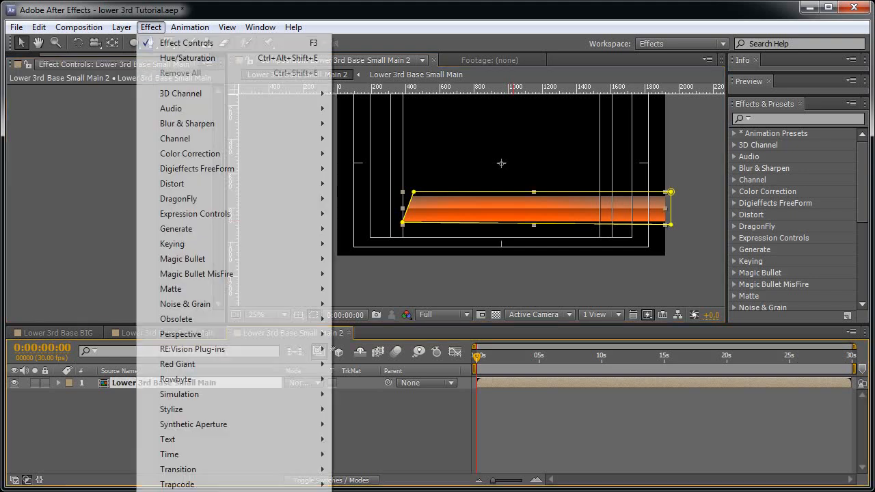
mouse_move(205, 333)
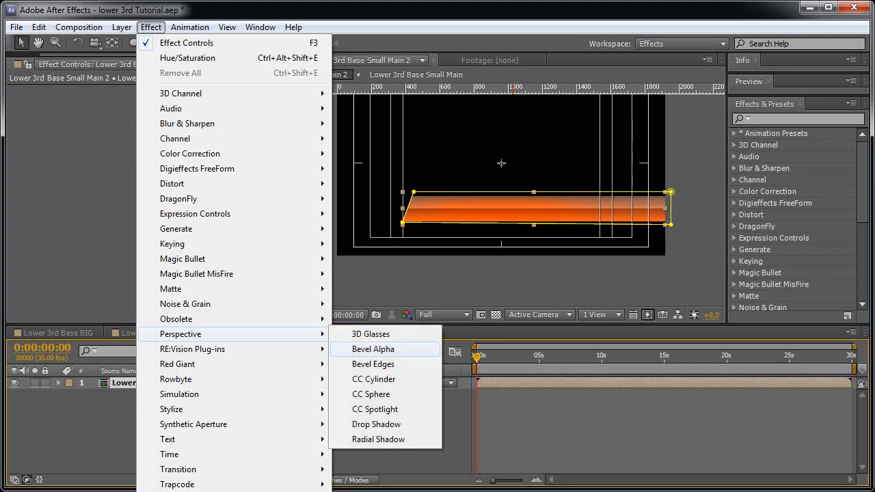
click(373, 348)
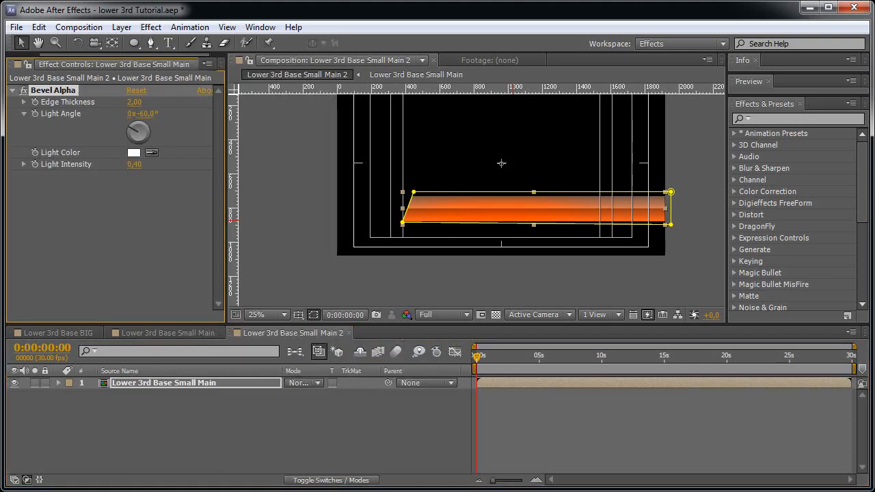
Set the Bevel Alpha light intensity to 1 and show the composition over the transparency grid
scroll(512, 221, up, 2)
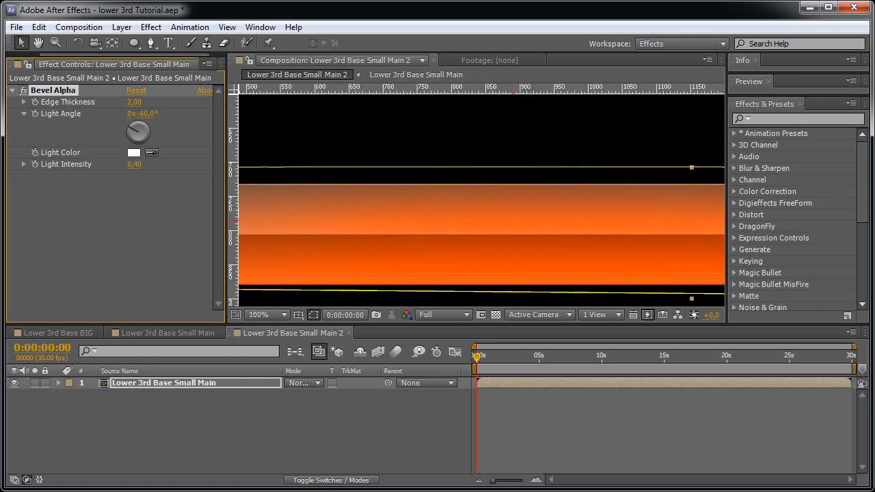
click(134, 165)
text(1)
key(Return)
scroll(481, 200, down, 1)
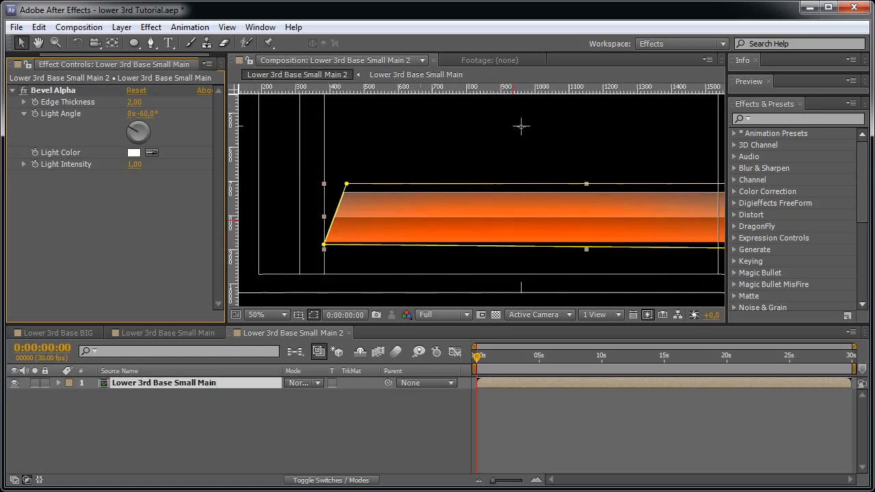
click(495, 314)
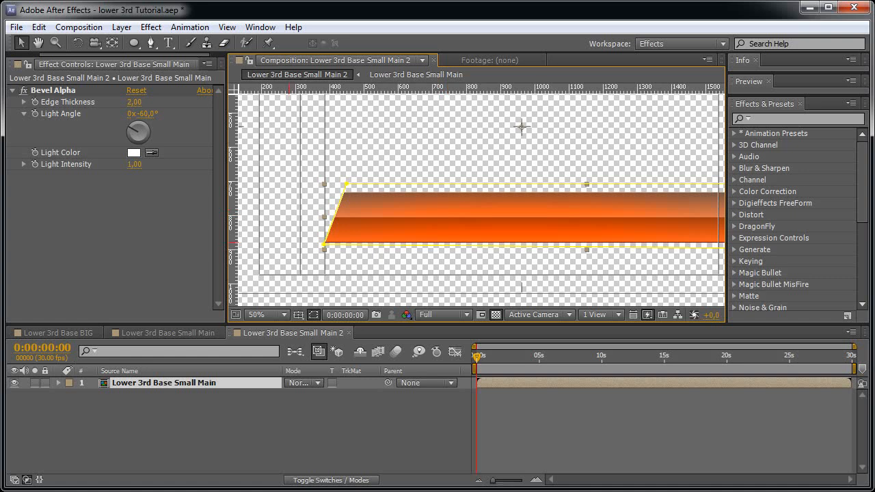
Add a Drop Shadow effect to the masked Lower 3rd Base Small Main layer with distance 4 and softness 12
click(151, 27)
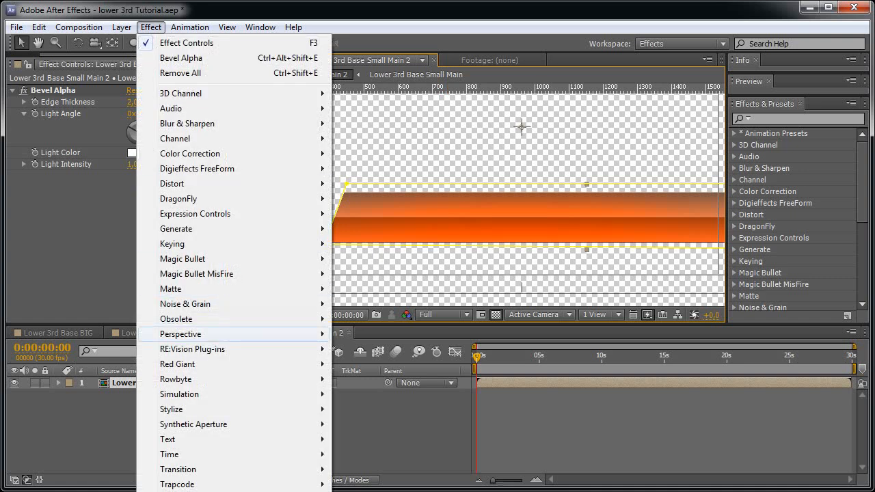
mouse_move(273, 334)
click(355, 424)
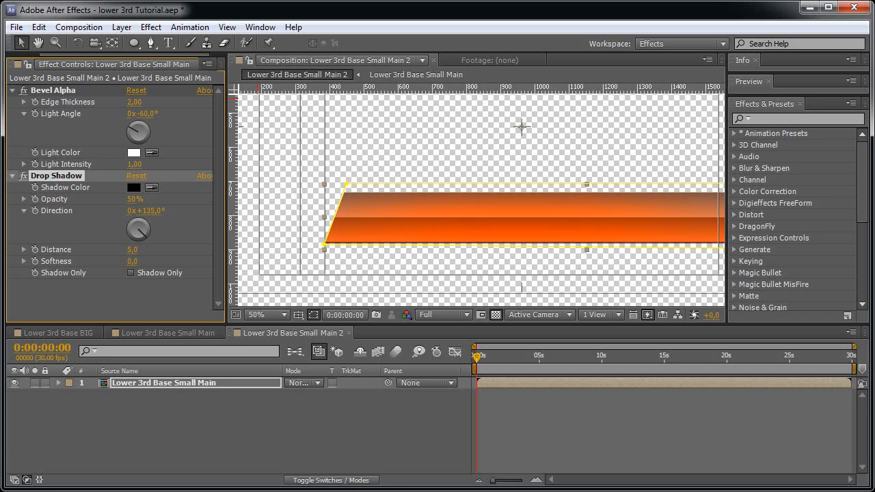
click(133, 249)
text(4)
key(Return)
click(133, 261)
text(12)
key(Return)
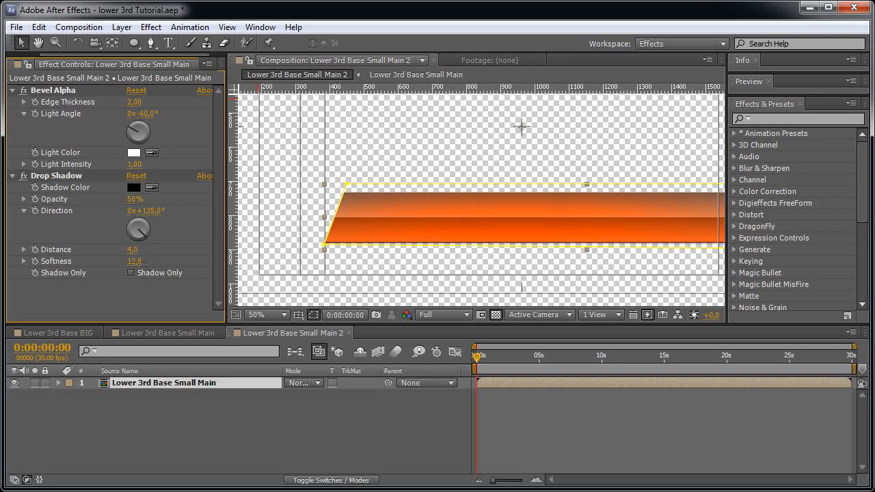
Duplicate the masked Lower 3rd Base Small Main layer and set the copy's Mask 1 mode to Subtract
key(period)
drag(552, 215, 614, 220)
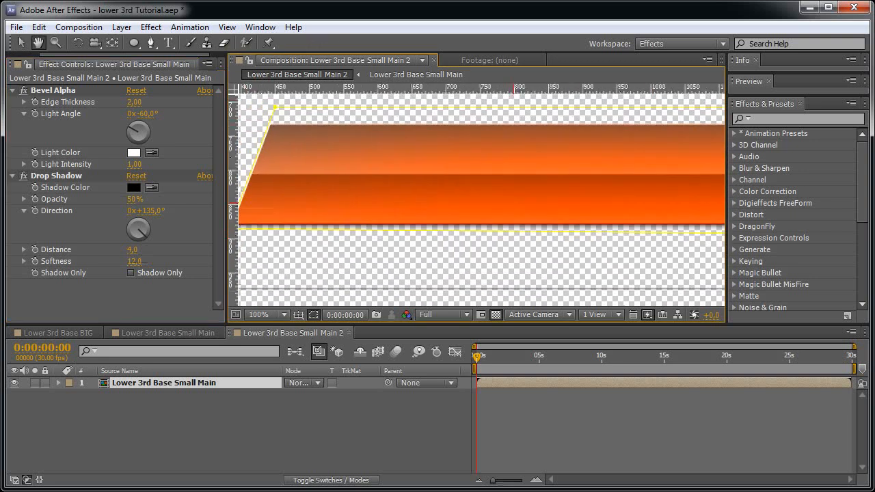
key(comma)
drag(552, 99, 545, 125)
key(v)
key(ctrl+d)
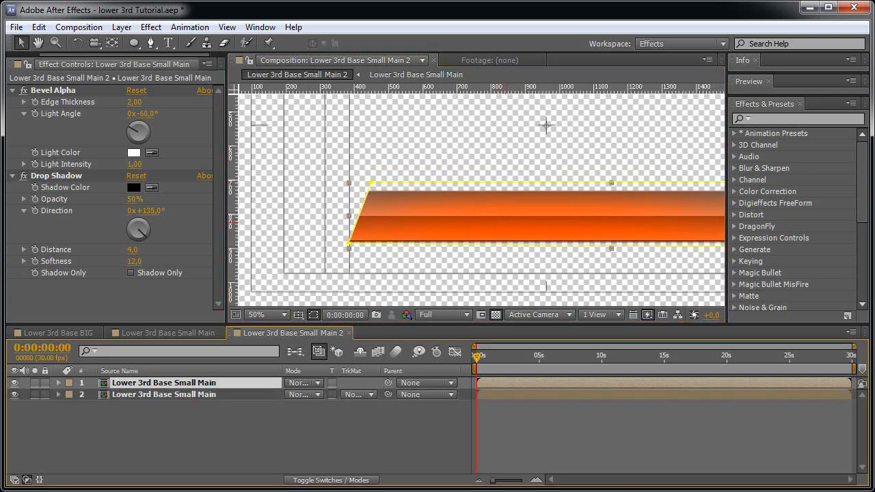
key(m)
click(301, 395)
click(314, 439)
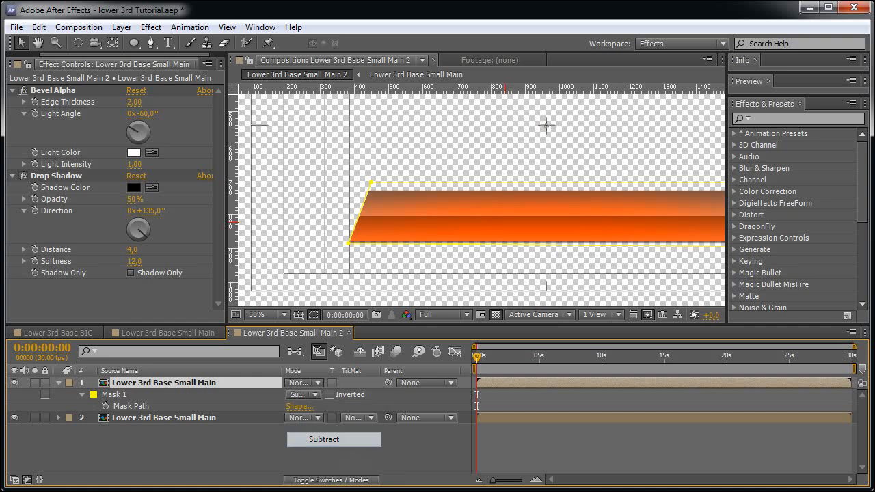
Set the Drop Shadow direction to 210° on the upper Lower 3rd Base Small Main layer
scroll(505, 222, up, 1)
key(space)
drag(361, 231, 553, 237)
key(F2)
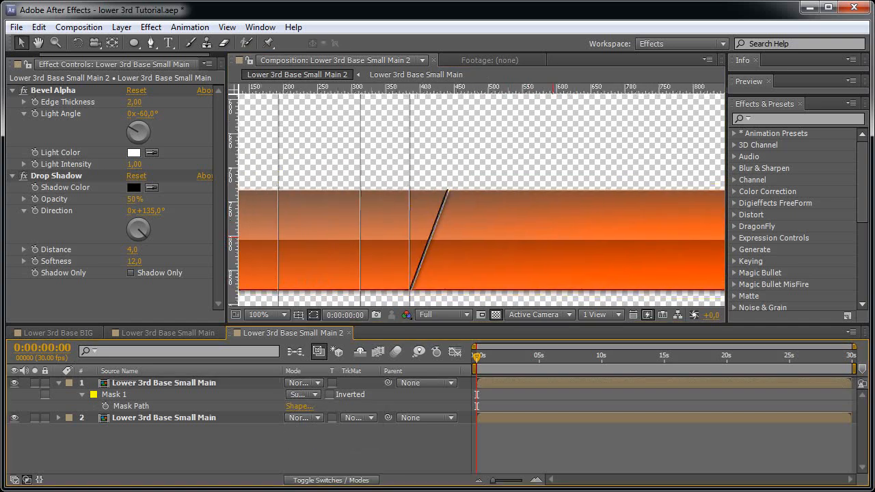
click(163, 382)
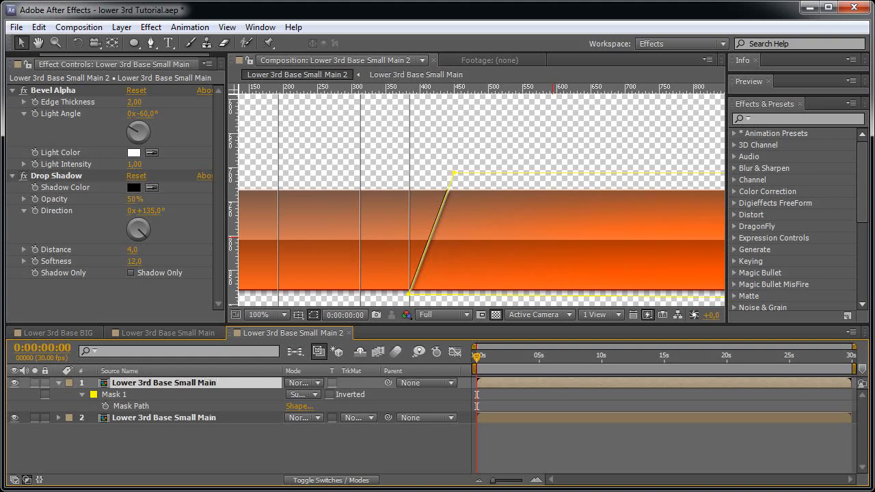
drag(145, 237, 133, 238)
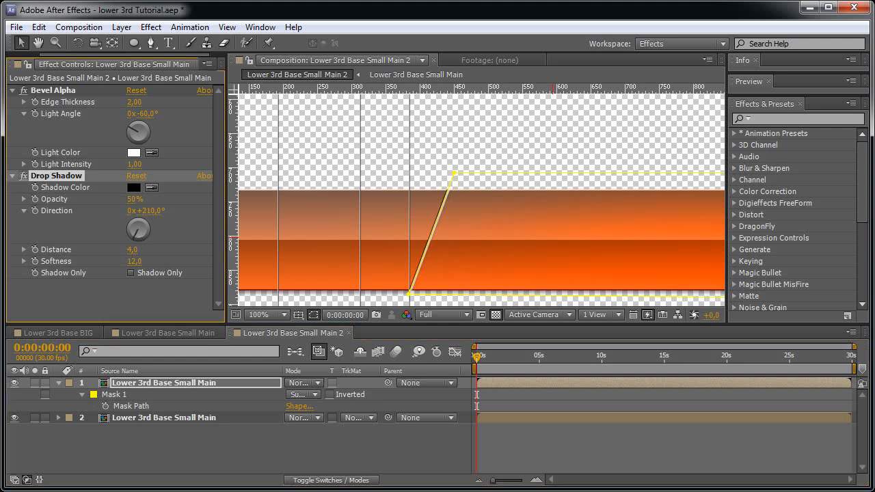
key(F2)
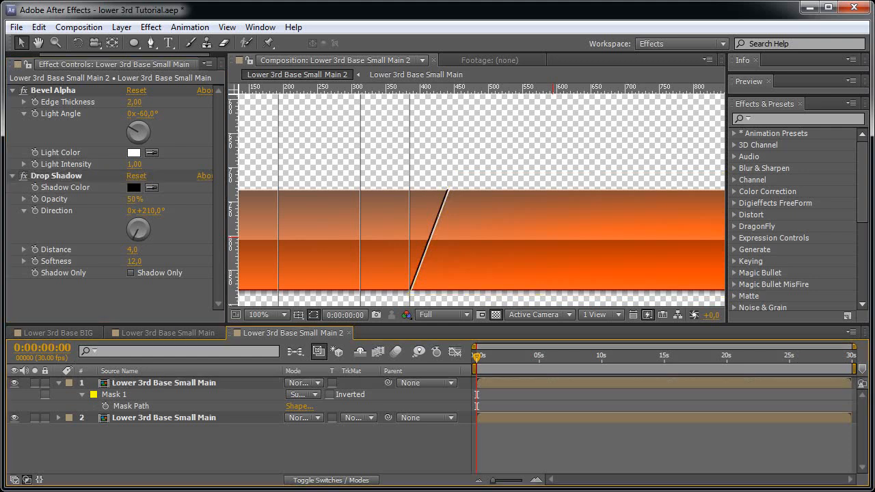
key(space)
drag(282, 256, 364, 241)
click(56, 175)
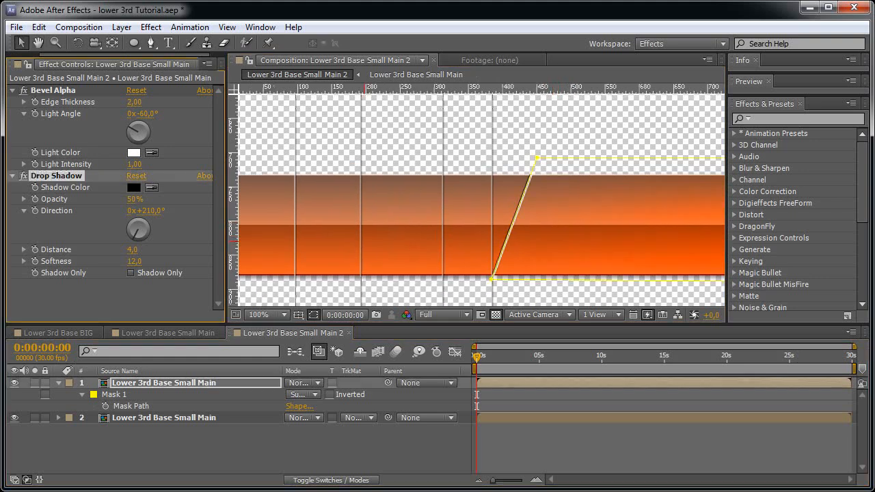
click(536, 159)
key(Left)
key(Left)
key(Left)
key(Right)
key(Right)
key(Right)
key(Left)
key(Left)
key(Left)
key(Right)
key(Right)
key(Right)
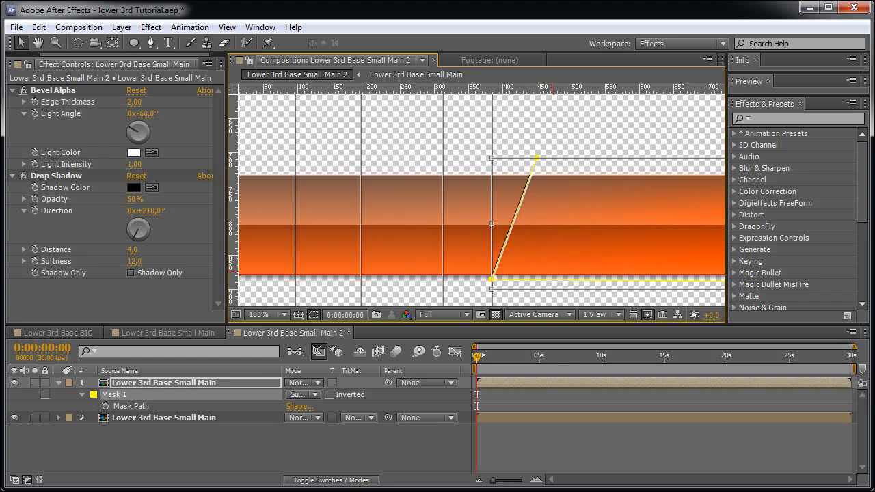
key(F2)
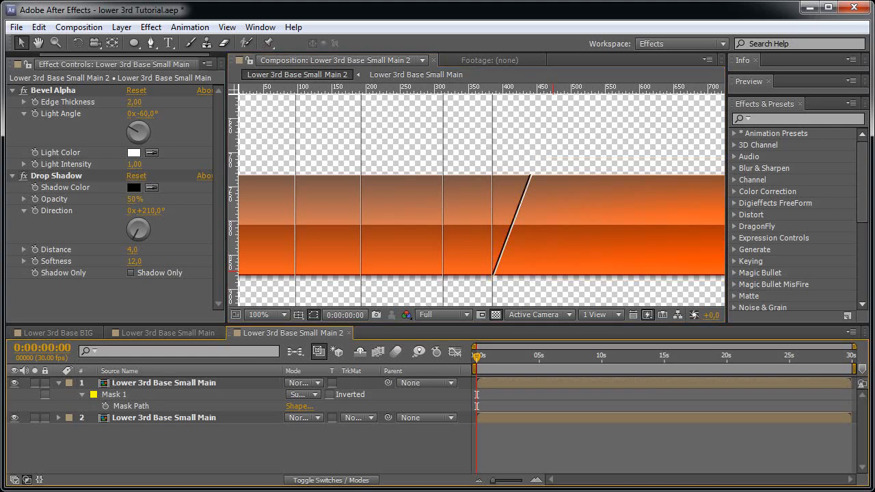
key(comma)
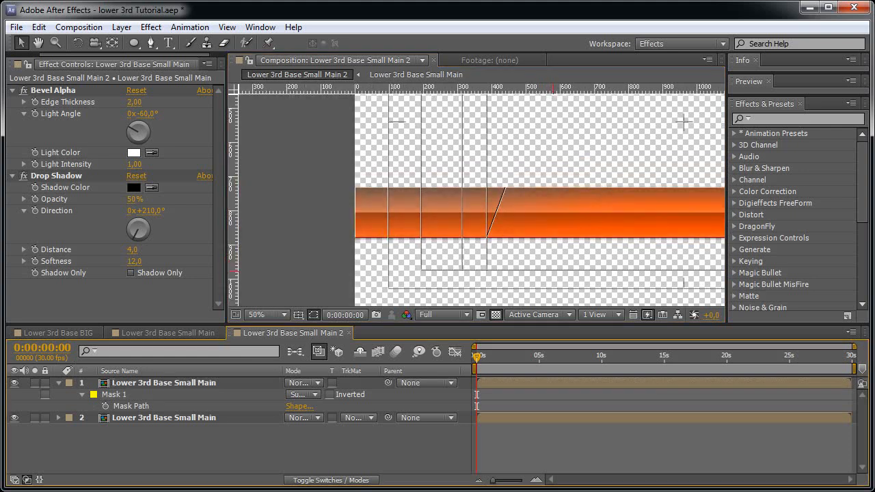
Draw a 2 px white Pen line on a new shape layer, following the slanted seam from the bar's lower edge to its upper edge
key(u)
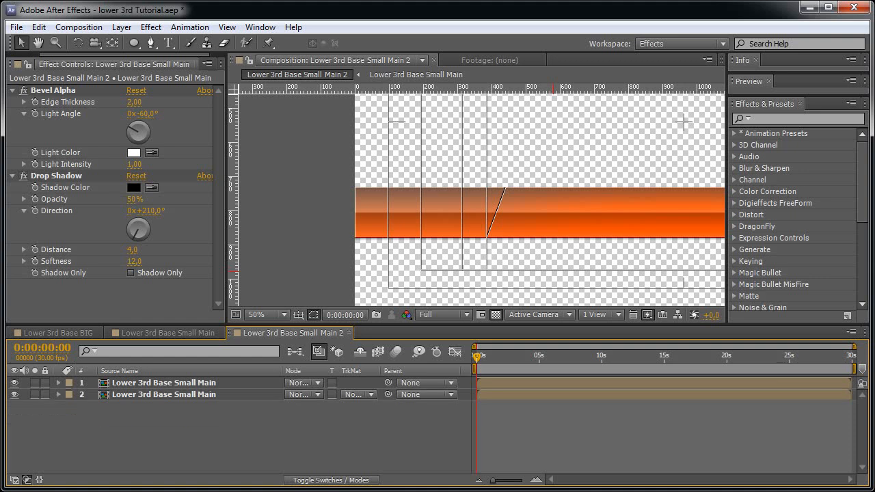
key(g)
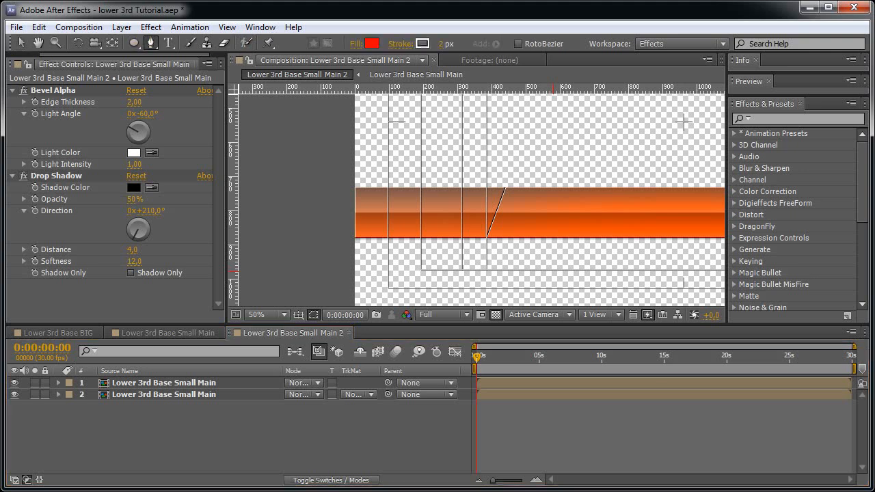
scroll(553, 272, up, 1)
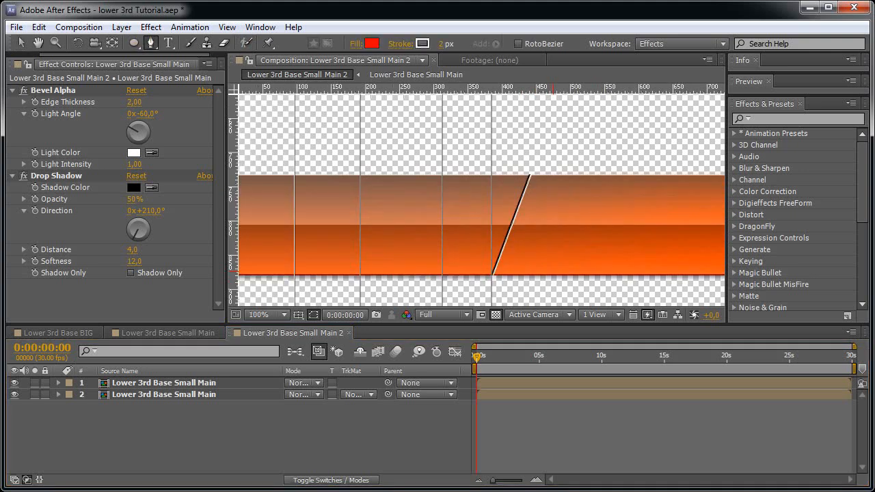
scroll(553, 272, up, 1)
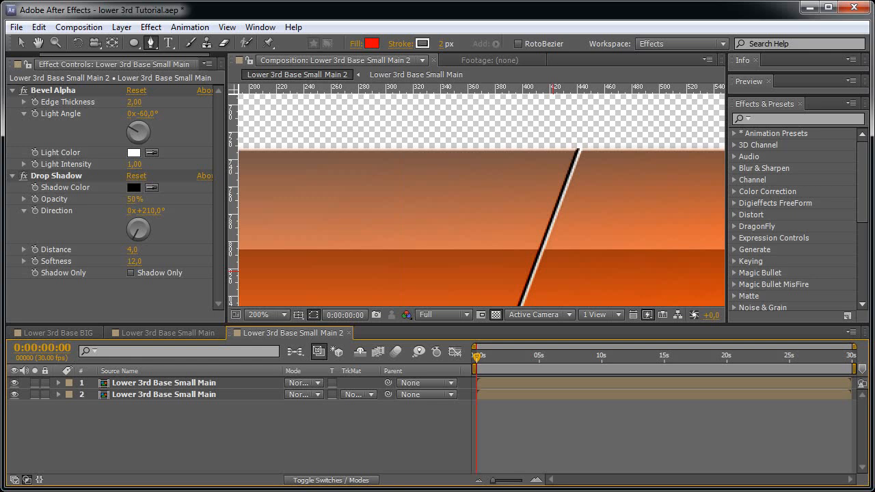
key(space)
drag(553, 271, 569, 200)
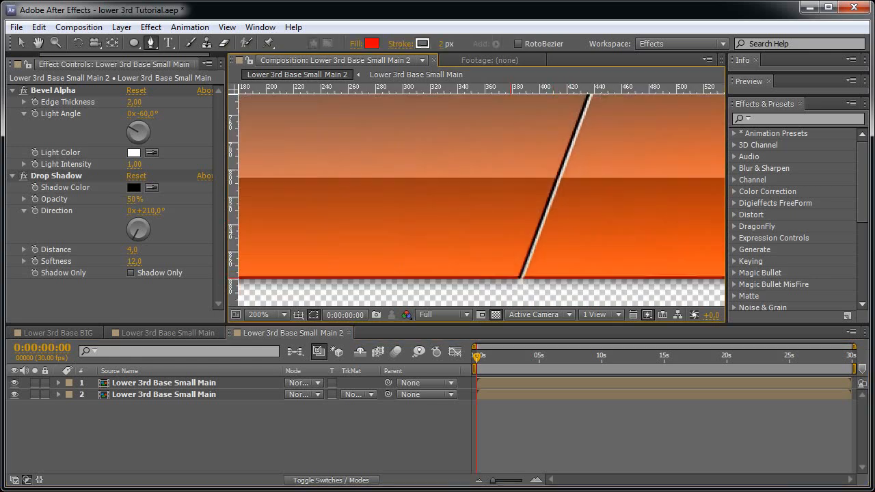
click(511, 277)
key(space)
drag(567, 136, 519, 255)
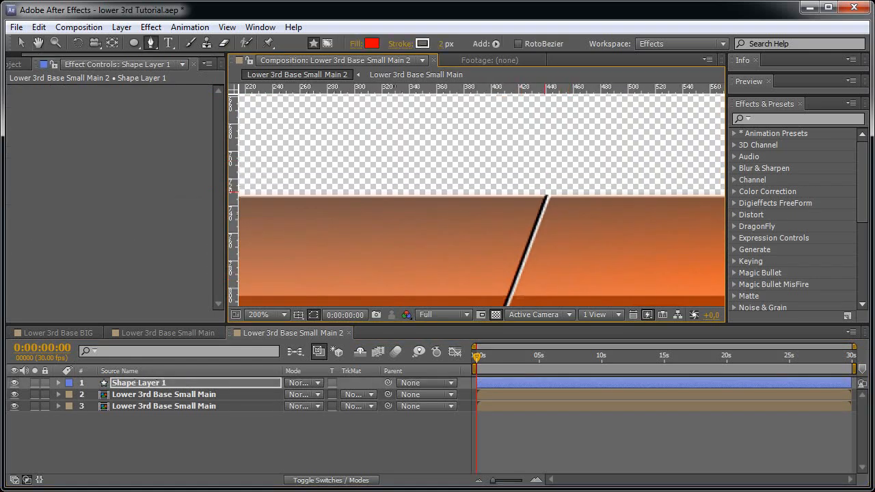
click(543, 194)
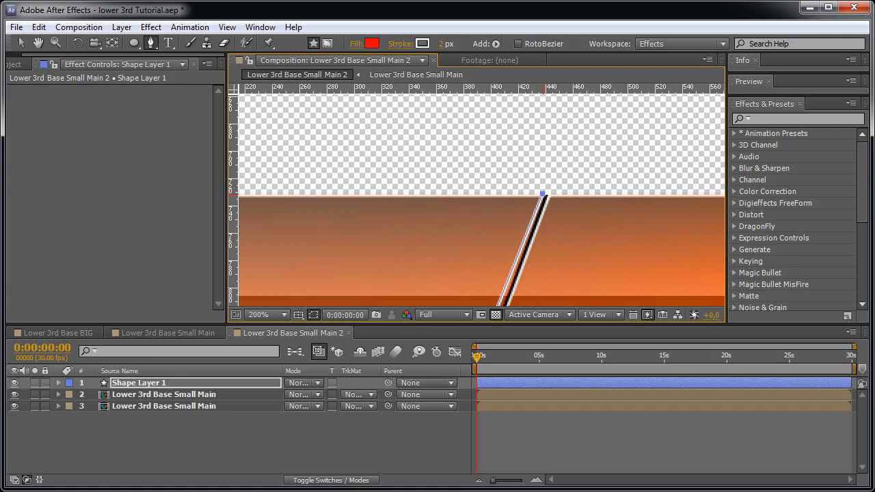
scroll(535, 149, down, 3)
Move both end points of the white line slightly inward so that it sits tightly against the slanted seam
key(v)
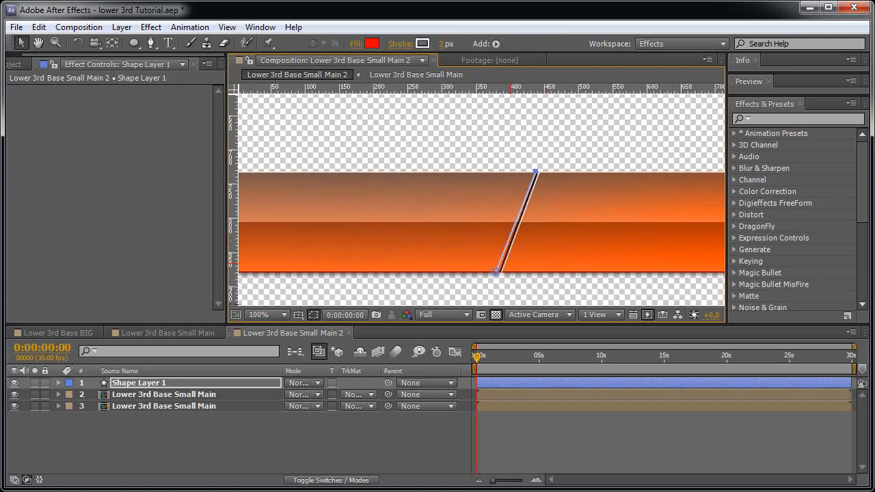
key(a)
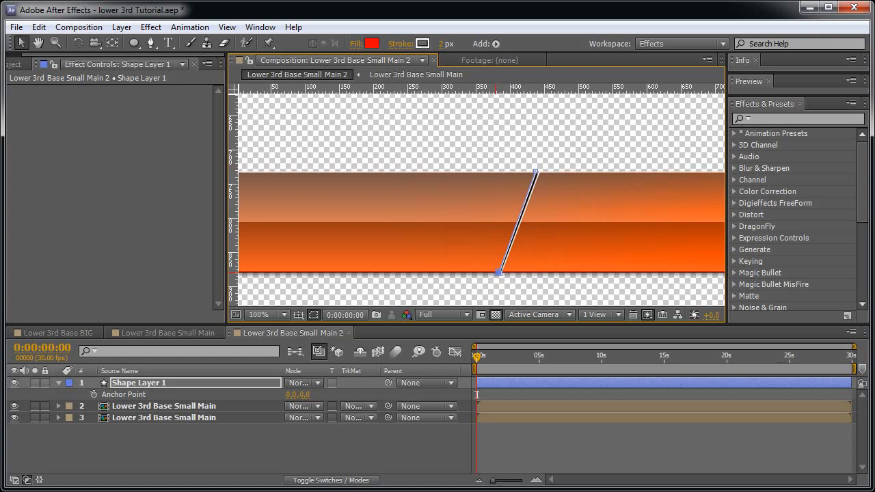
scroll(502, 275, up, 2)
key(v)
drag(492, 103, 410, 334)
drag(550, 132, 554, 133)
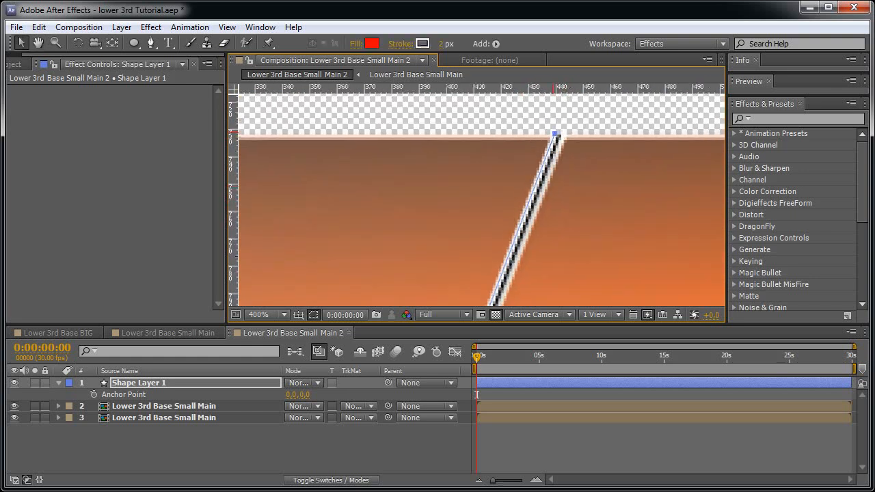
key(comma)
key(comma)
key(comma)
key(comma)
key(v)
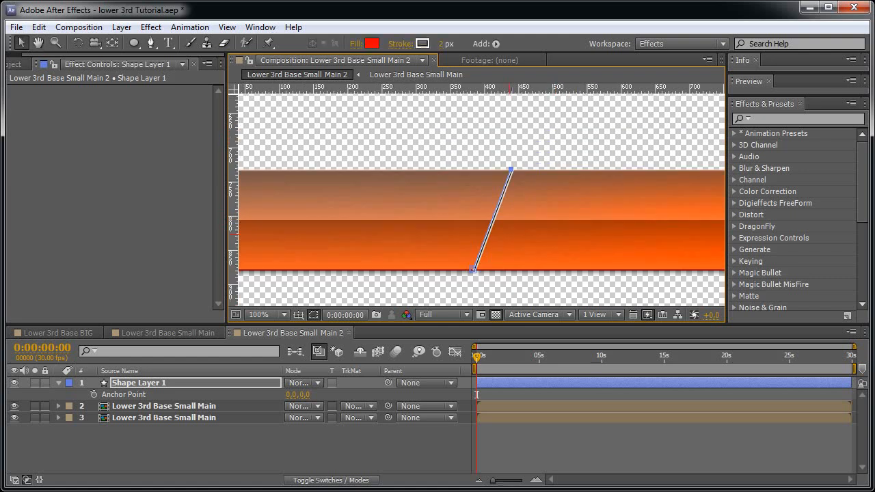
Add a Repeater to Shape Layer 1 and set its copies to 100
click(59, 383)
click(58, 383)
click(137, 383)
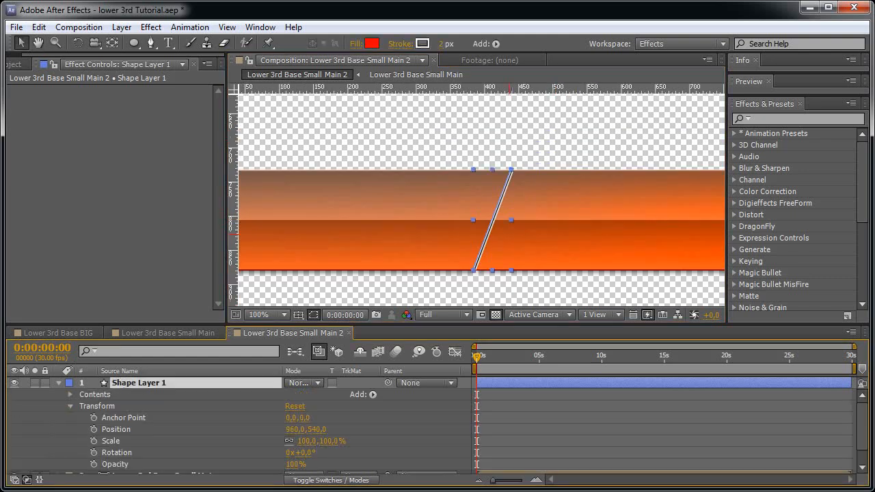
click(372, 395)
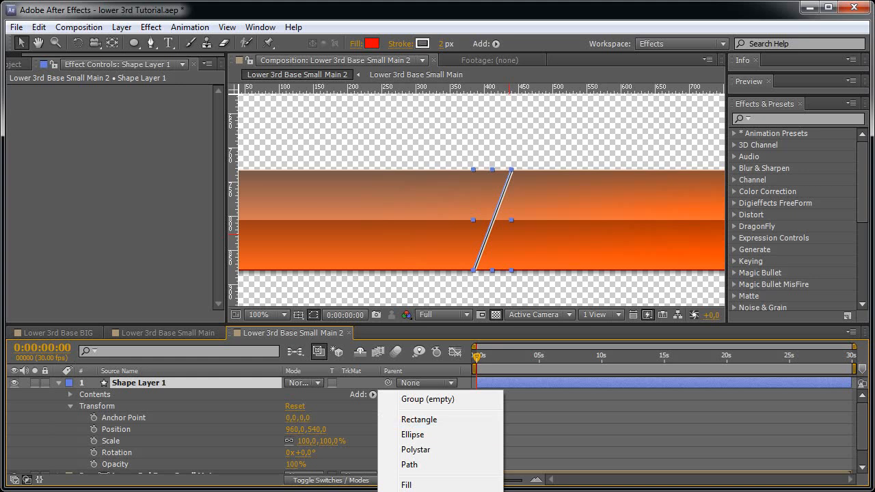
click(417, 489)
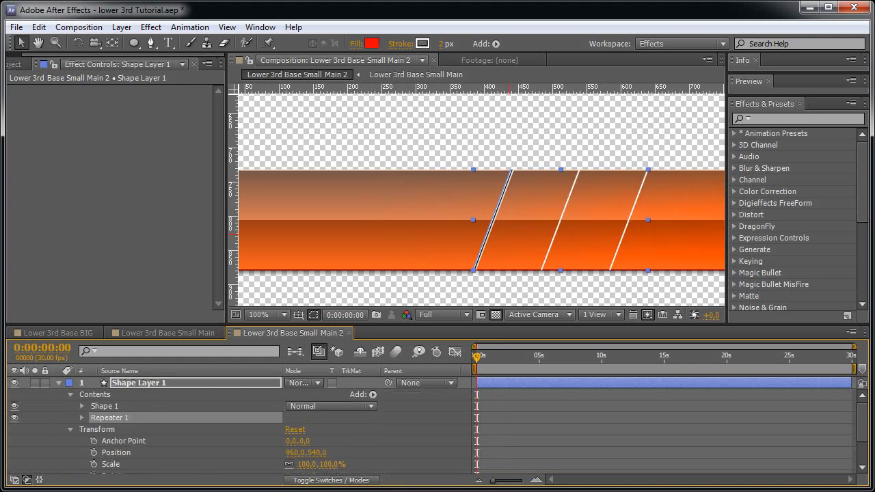
click(82, 418)
click(291, 429)
text(100)
key(Return)
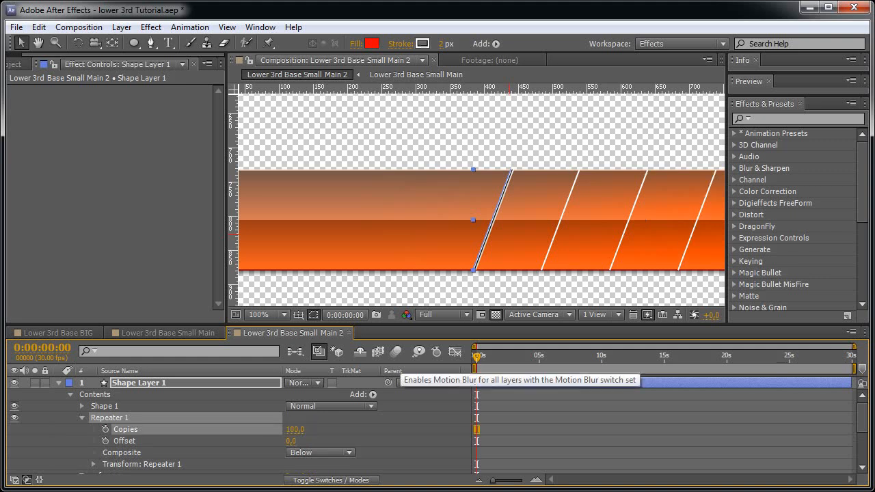
Set the Repeater's horizontal transform position to 12 so the slanted lines are closely spaced
scroll(205, 423, down, 3)
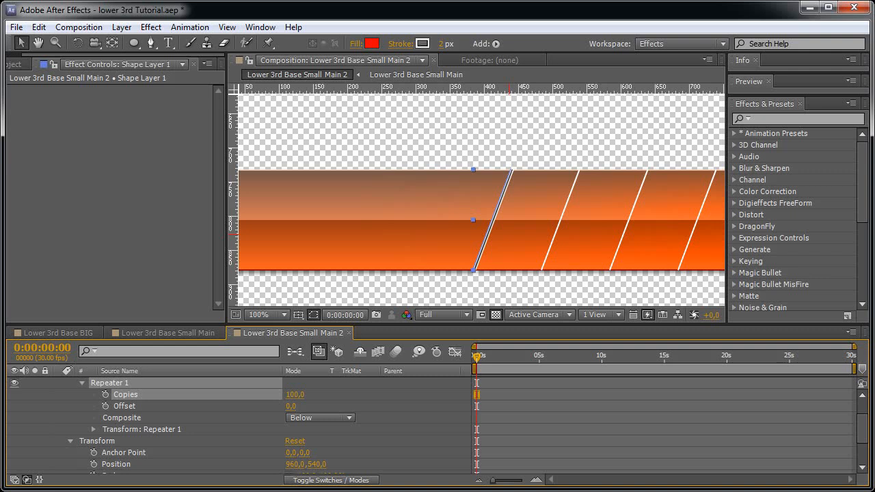
click(93, 430)
scroll(205, 424, down, 2)
drag(291, 421, 228, 421)
click(298, 421)
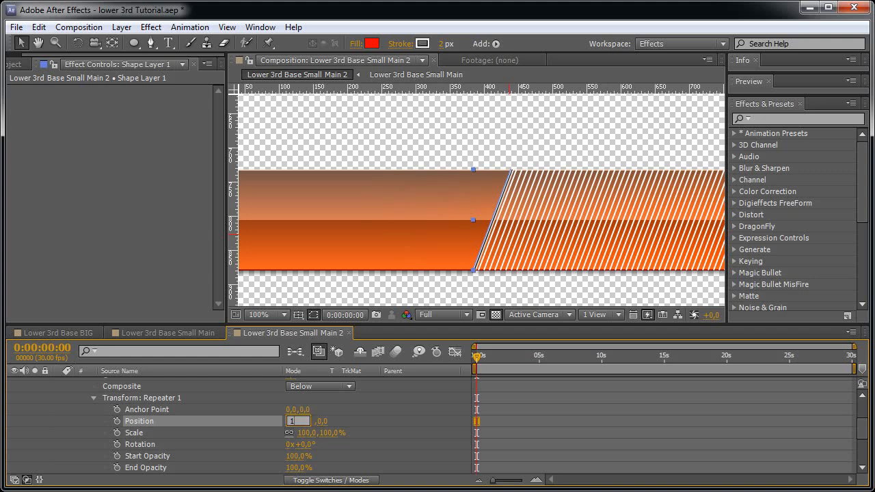
text(12)
key(Return)
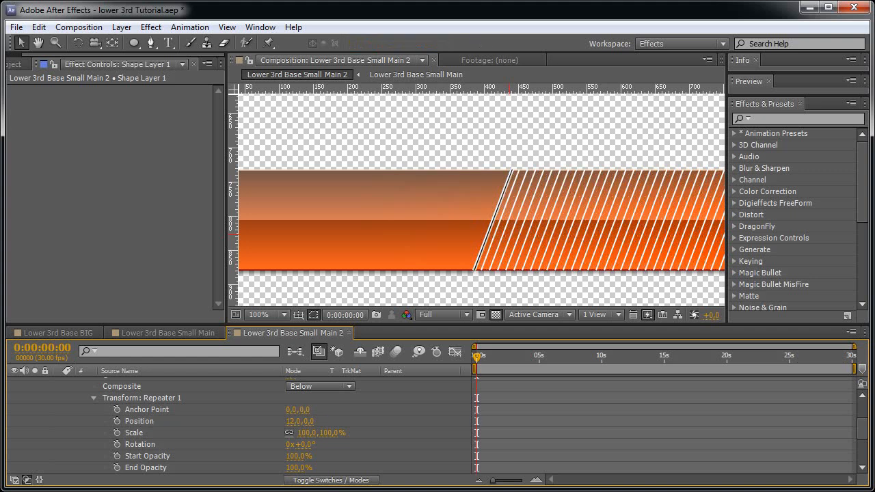
Set Shape Layer 1's blending mode to Overlay and its opacity to 70%
scroll(205, 424, up, 3)
click(137, 382)
click(299, 382)
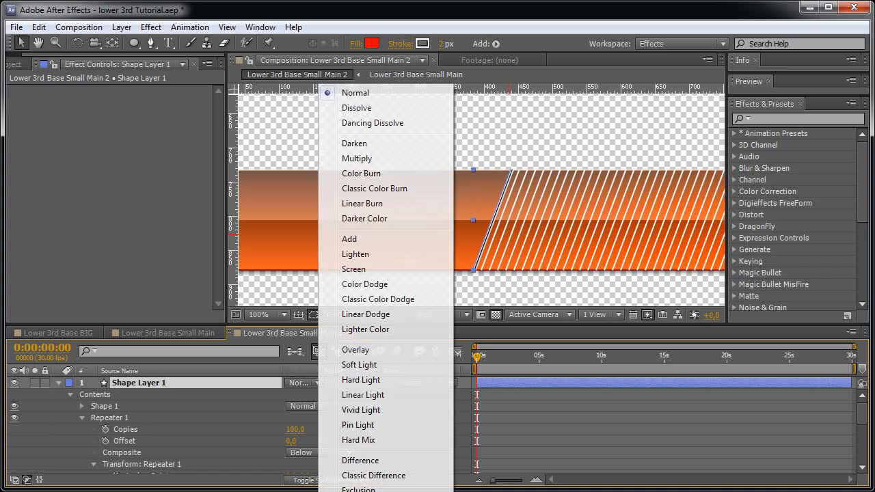
click(356, 349)
key(t)
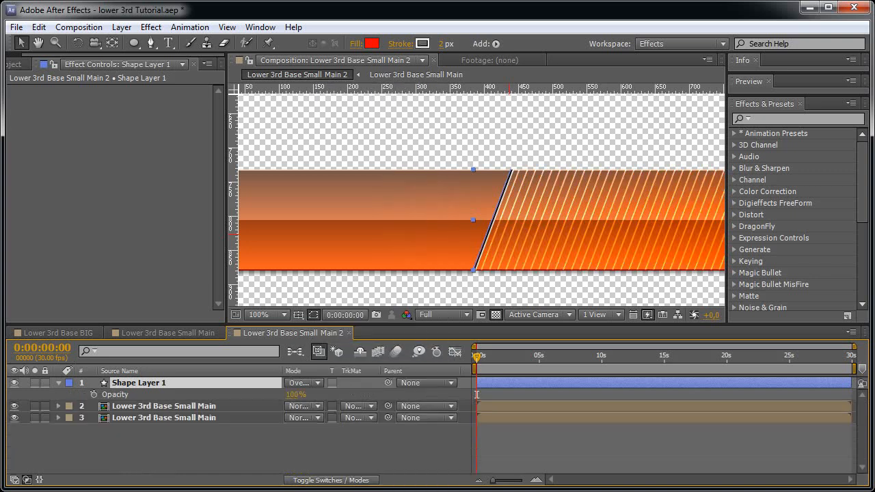
click(296, 394)
text(70)
key(Return)
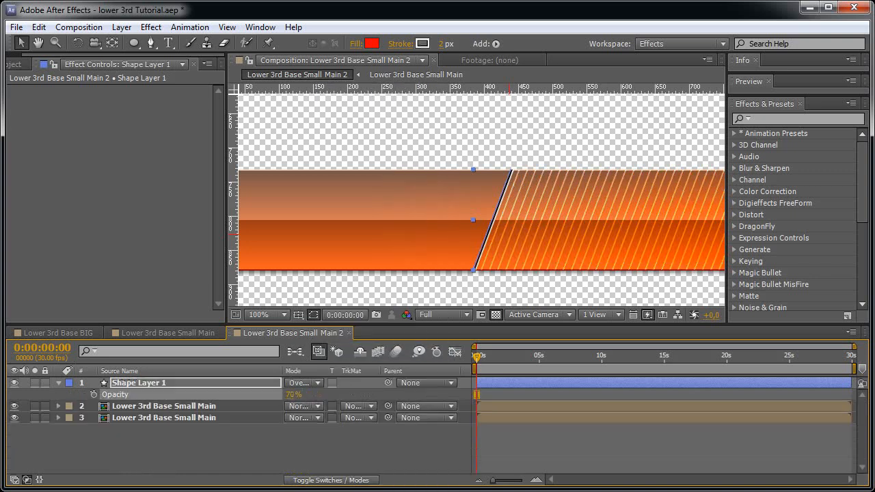
Try 50% opacity on Shape Layer 1, and set the opacity back to 70%
click(294, 394)
text(50)
key(Return)
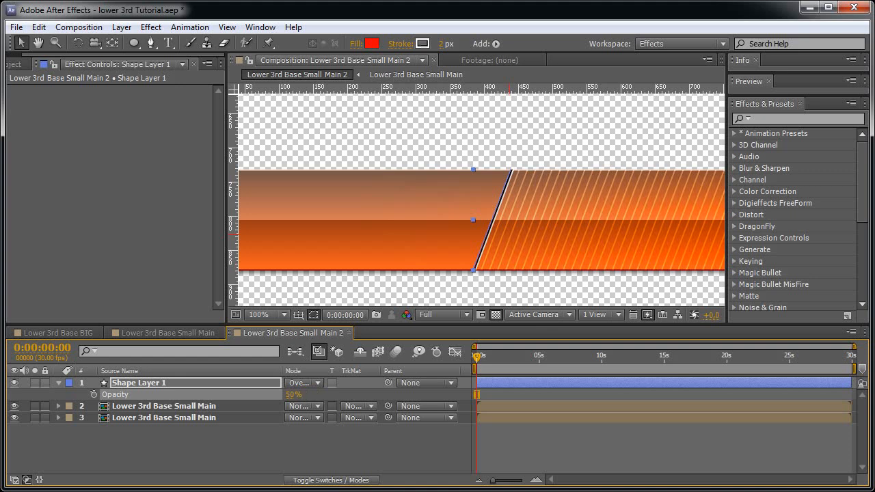
click(295, 394)
text(70)
key(Return)
click(477, 394)
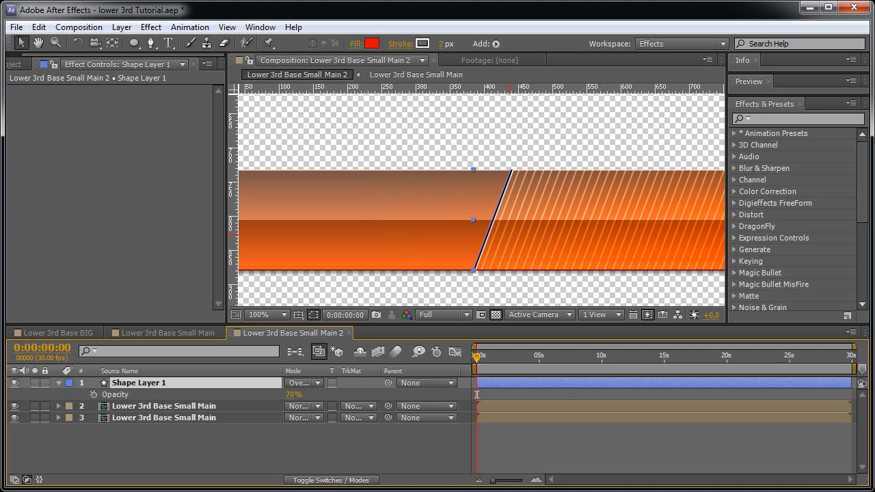
Duplicate the masked Lower 3rd Base Small Main layer above Shape Layer 1 and use the copy as Shape Layer 1's inverted alpha track matte
key(ctrl+Down)
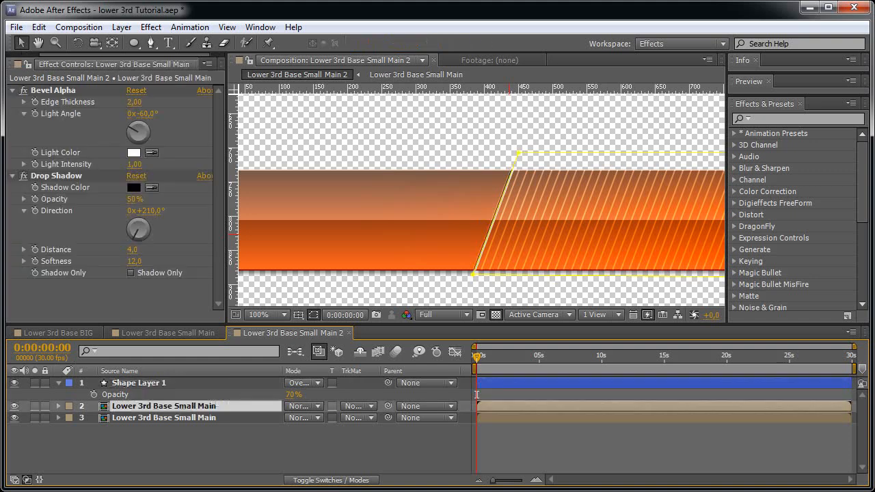
key(ctrl+d)
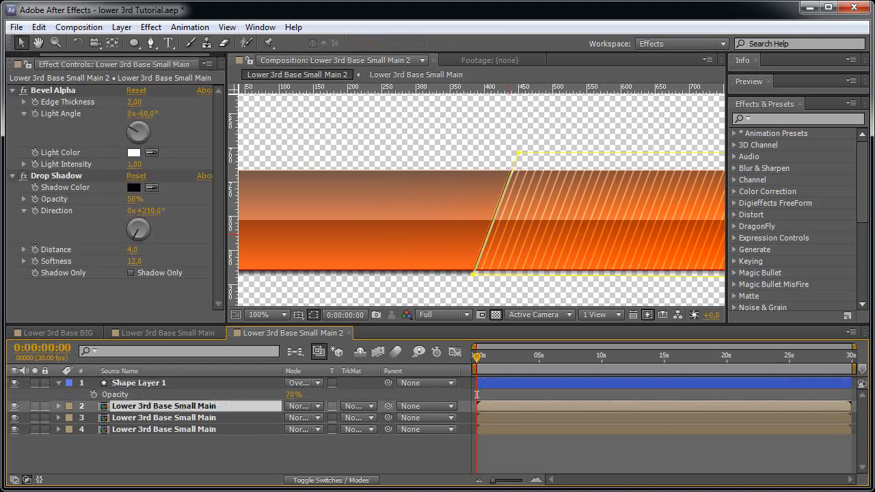
key(ctrl+bracketright)
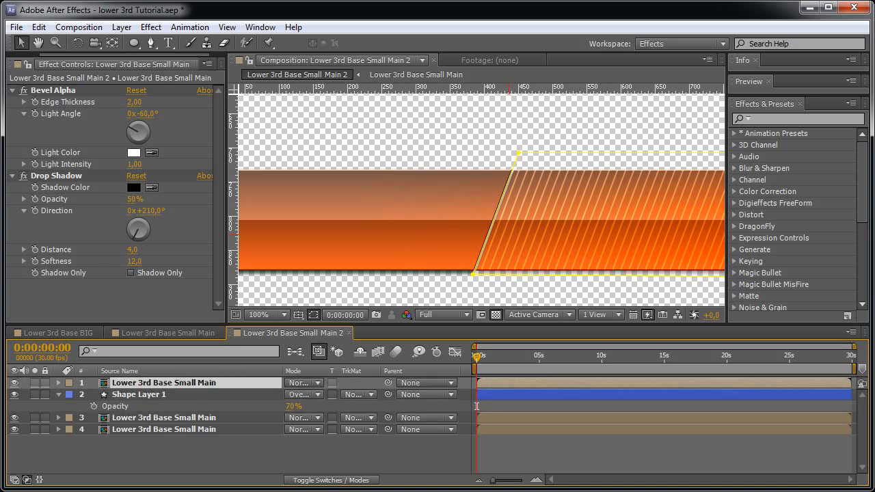
click(360, 394)
click(424, 429)
key(ctrl+Down)
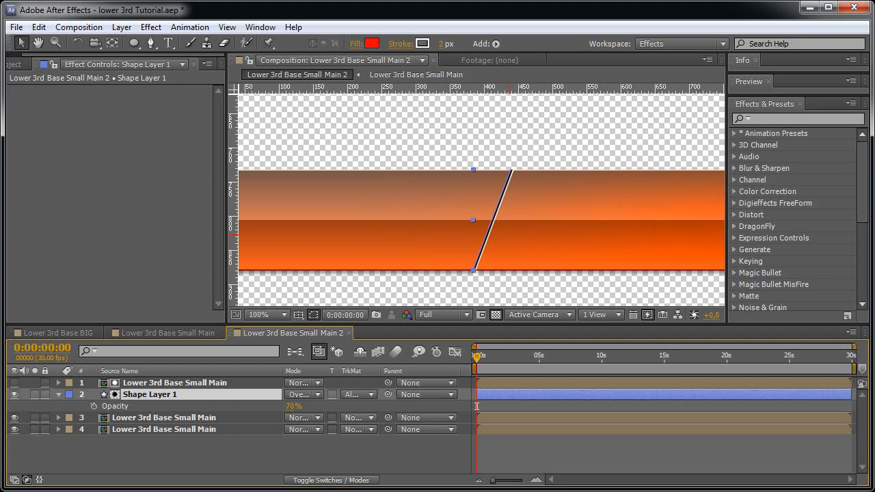
Set Shape Layer 1's horizontal position to -200 and add a position keyframe at the first frame
key(p)
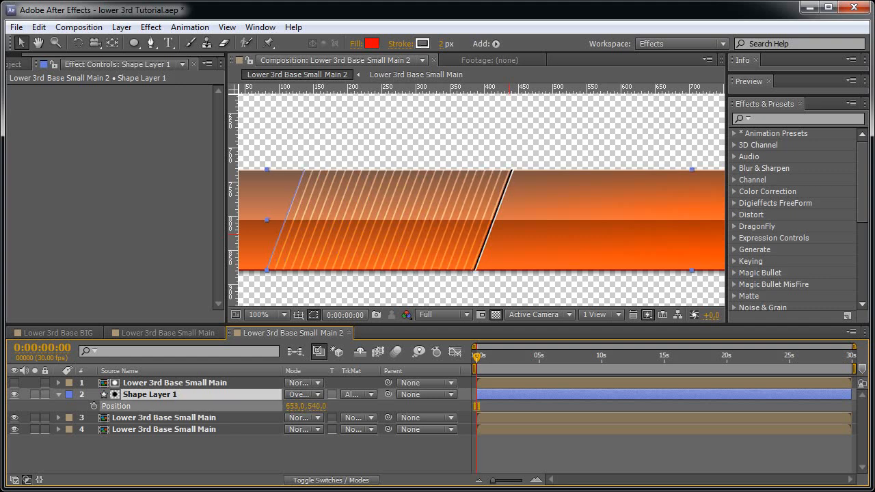
scroll(508, 234, down, 1)
drag(509, 234, 596, 235)
drag(294, 406, 236, 406)
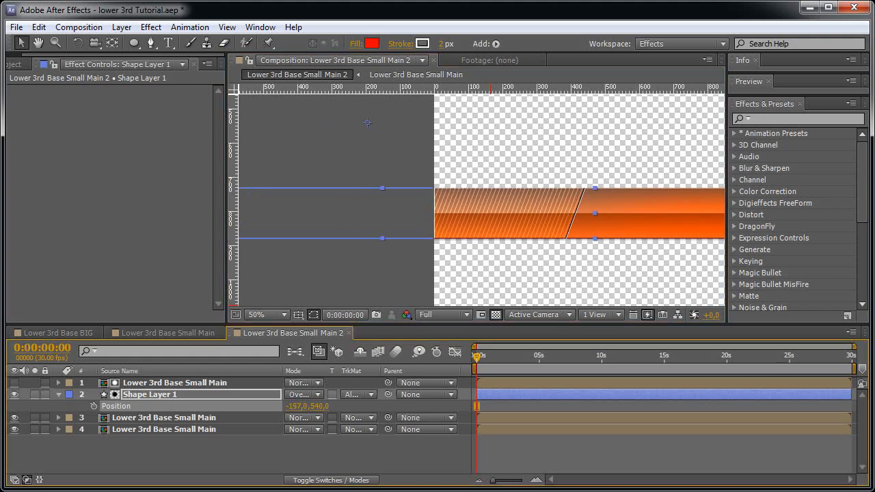
click(297, 405)
text(-200)
key(Return)
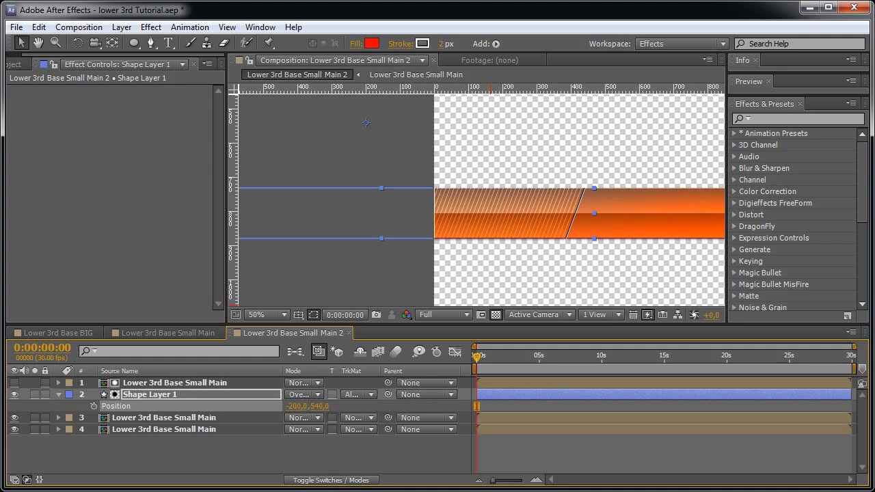
click(94, 406)
Keyframe Shape Layer 1's horizontal position at 800 on the last frame of the composition
key(End)
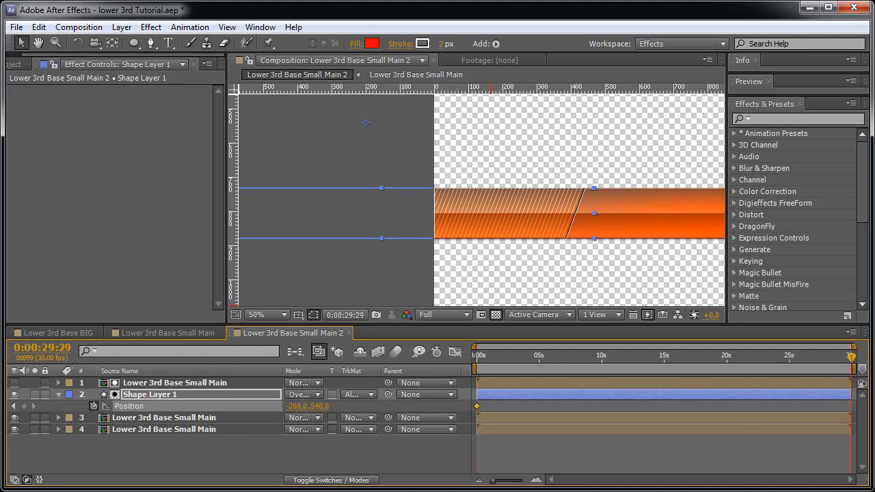
click(297, 406)
text(800)
key(Return)
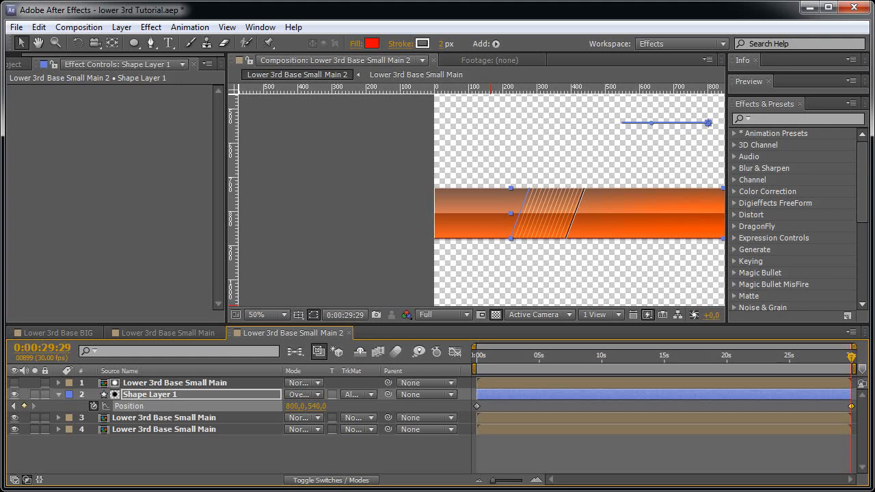
Try a horizontal transform position of 14 on Shape Layer 1's Repeater, and undo it
click(58, 394)
click(58, 394)
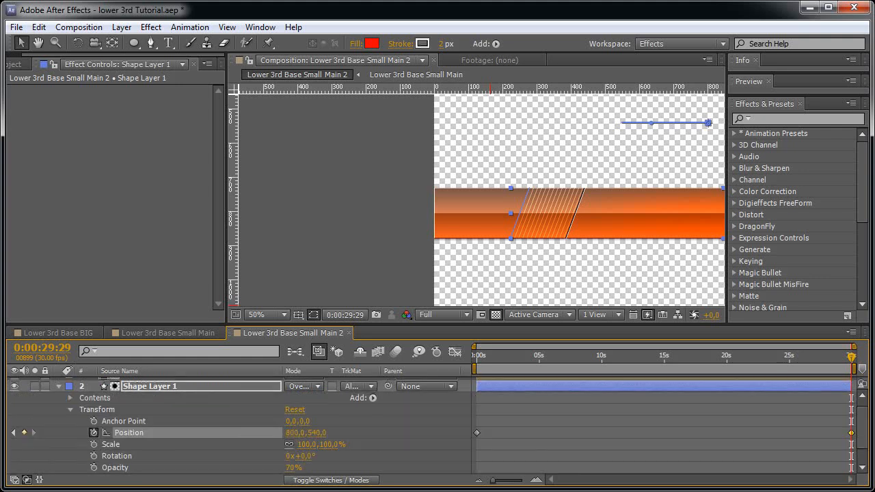
click(70, 409)
click(70, 406)
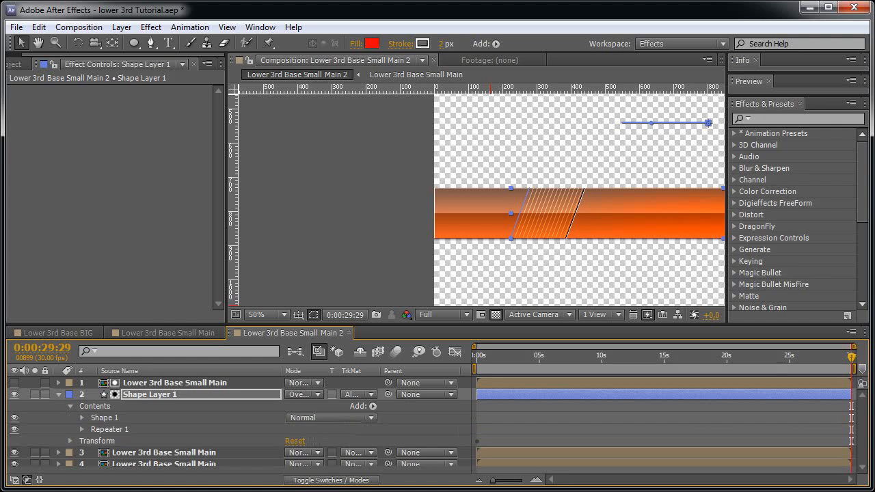
click(81, 429)
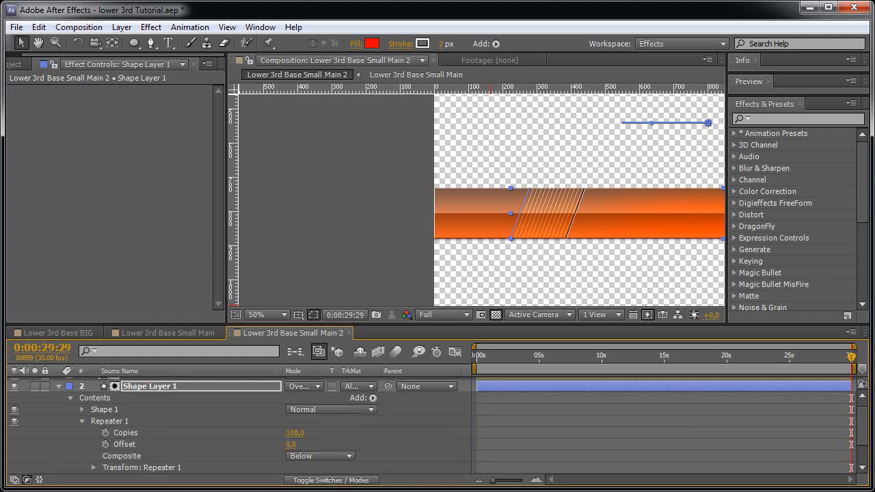
scroll(239, 424, down, 1)
click(92, 432)
click(293, 421)
text(14)
key(Return)
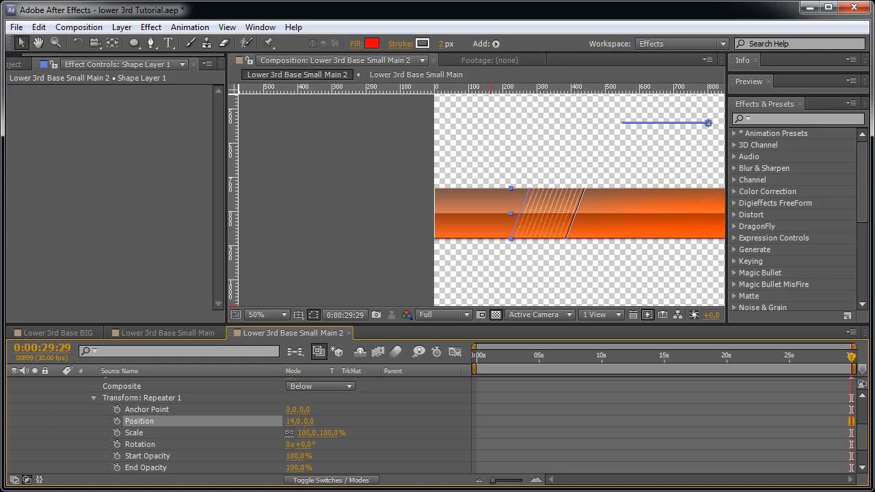
key(ctrl+z)
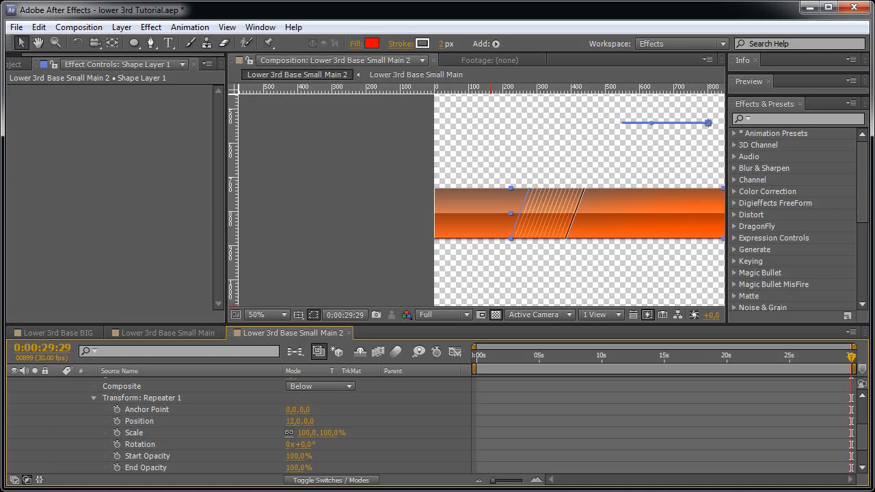
Try raising the Repeater's copies to 115, and undo the change
scroll(206, 423, up, 2)
drag(292, 433, 304, 433)
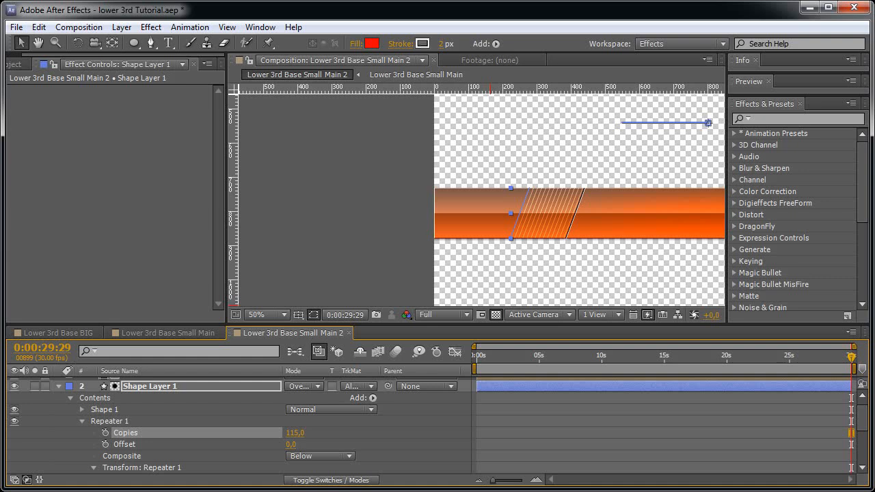
key(ctrl+z)
Increase the Repeater's horizontal transform position slightly to space the slanted lines further apart
scroll(205, 424, down, 2)
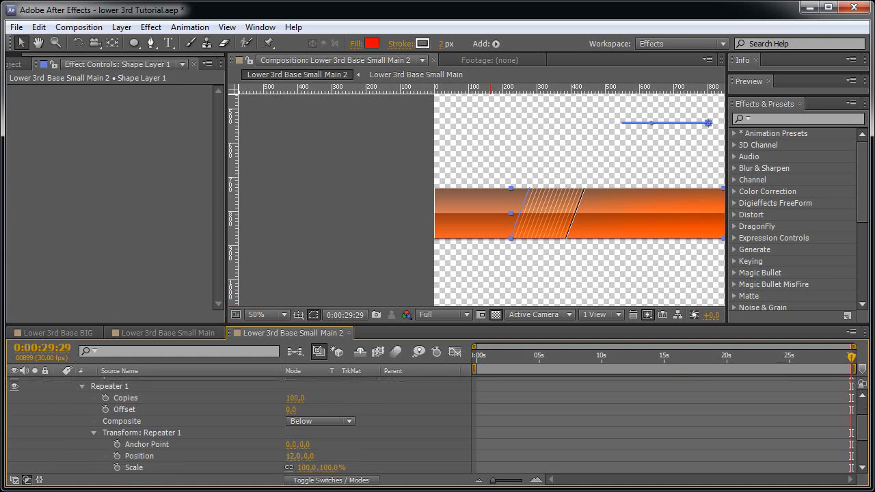
drag(291, 455, 295, 456)
scroll(205, 424, up, 2)
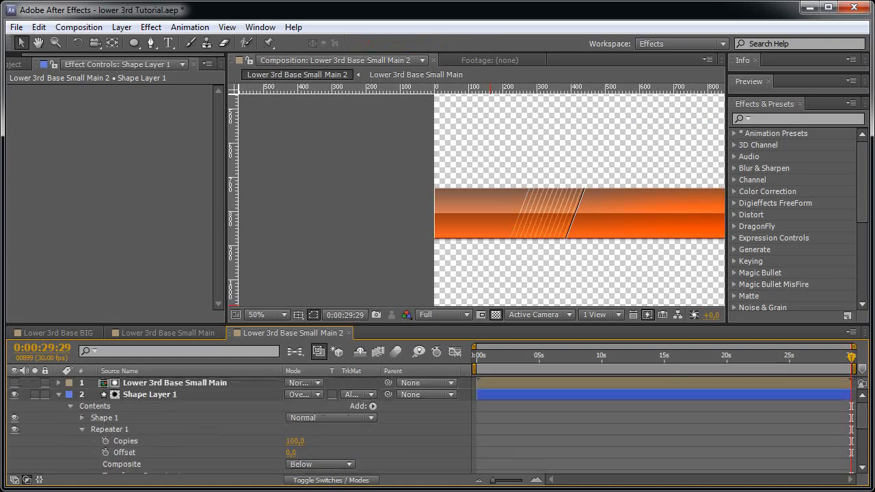
Set Shape Layer 1's horizontal position at the first frame to -414
key(Home)
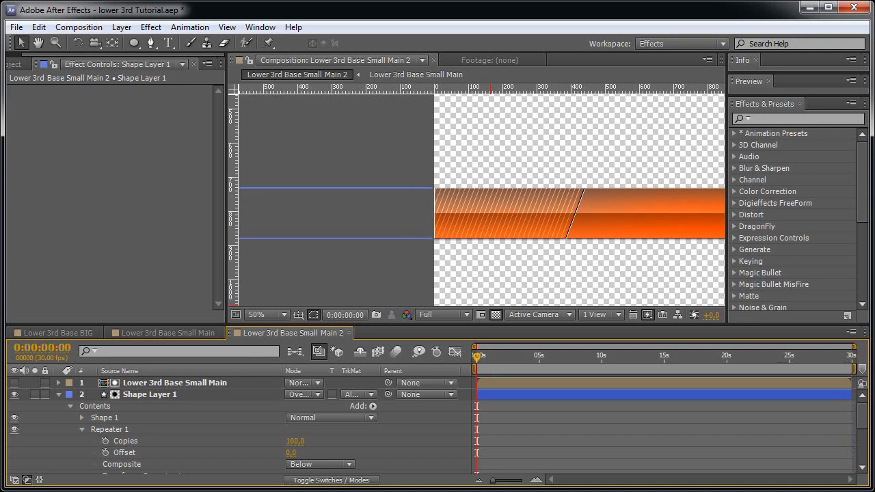
click(150, 394)
key(p)
drag(296, 406, 150, 406)
Set Shape Layer 1's horizontal position at the last frame to 526 and preview the movement of the lines
key(End)
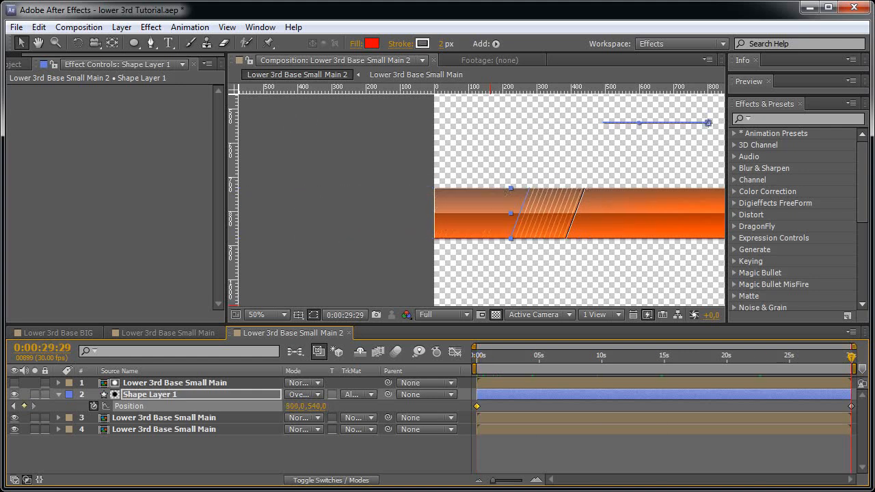
click(296, 406)
text(600)
key(Return)
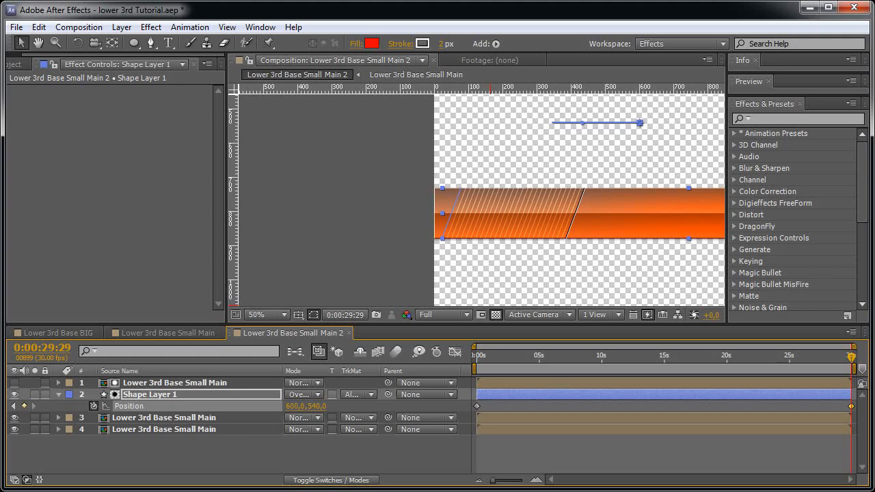
drag(296, 406, 245, 406)
key(KP_0)
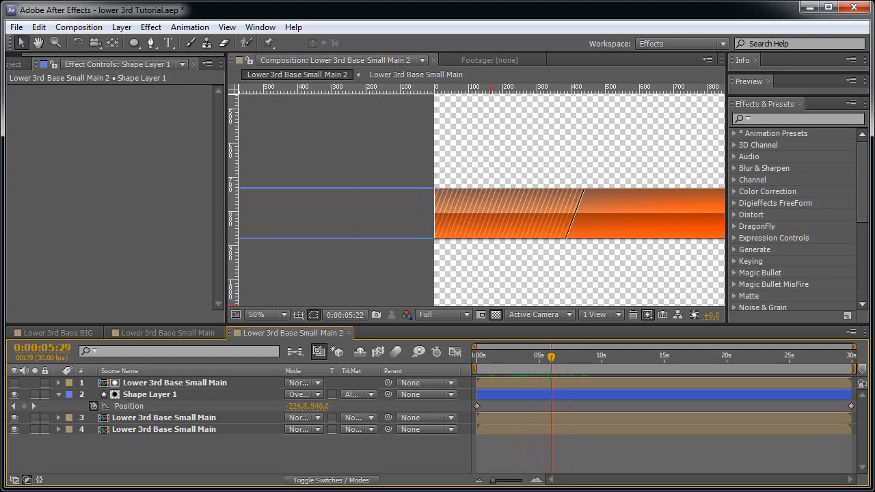
key(space)
Swap the order of Shape Layer 1's two position keyframes so the lines travel in the opposite direction, and check the movement
click(129, 406)
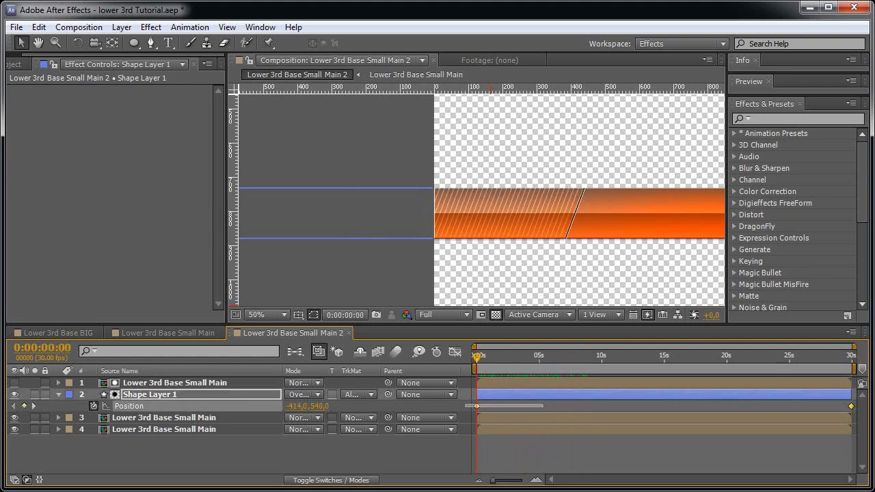
right_click(851, 406)
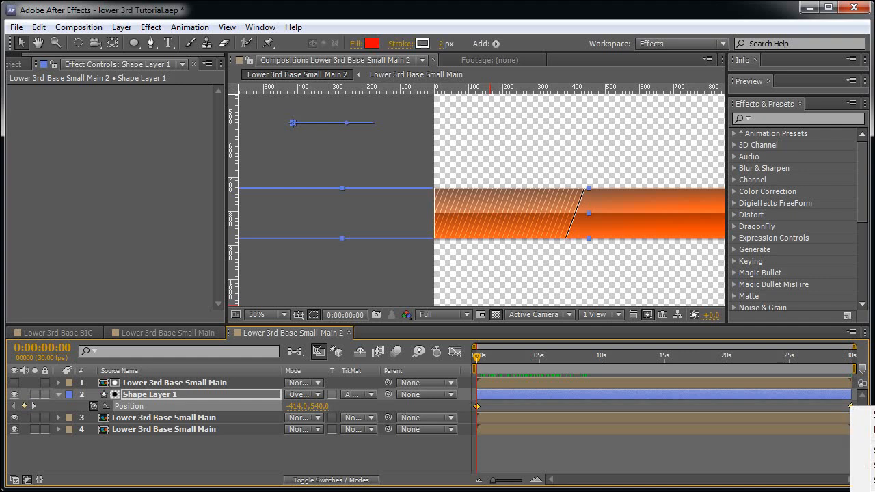
click(862, 444)
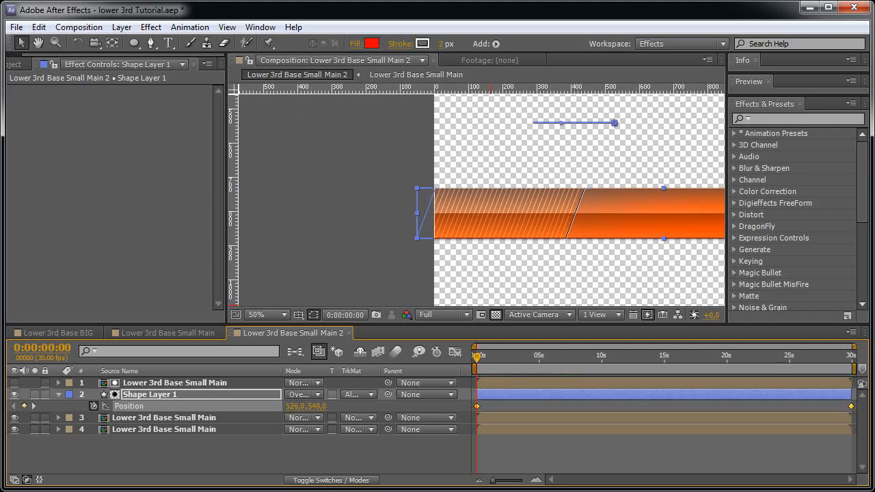
mouse_move(484, 357)
mouse_down()
mouse_move(525, 356)
mouse_move(476, 357)
mouse_up()
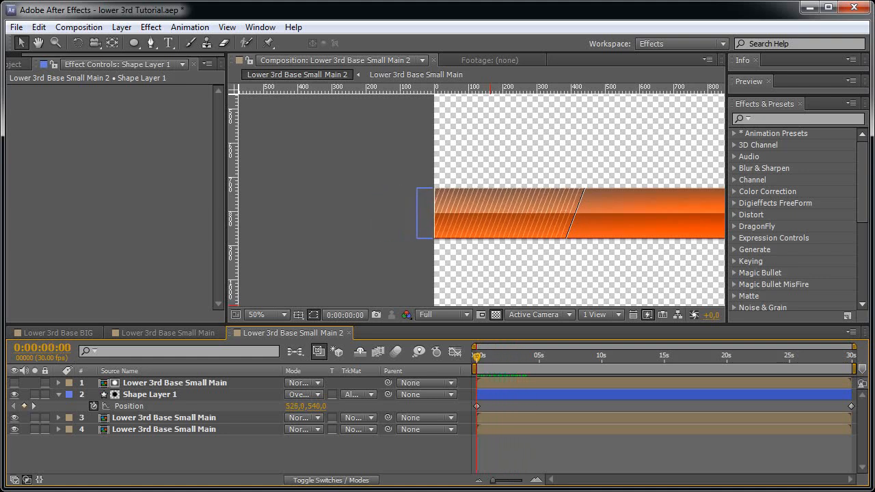
Lower Shape Layer 1's horizontal position at the first keyframe and set it to 519 at the last frame
drag(296, 406, 2, 406)
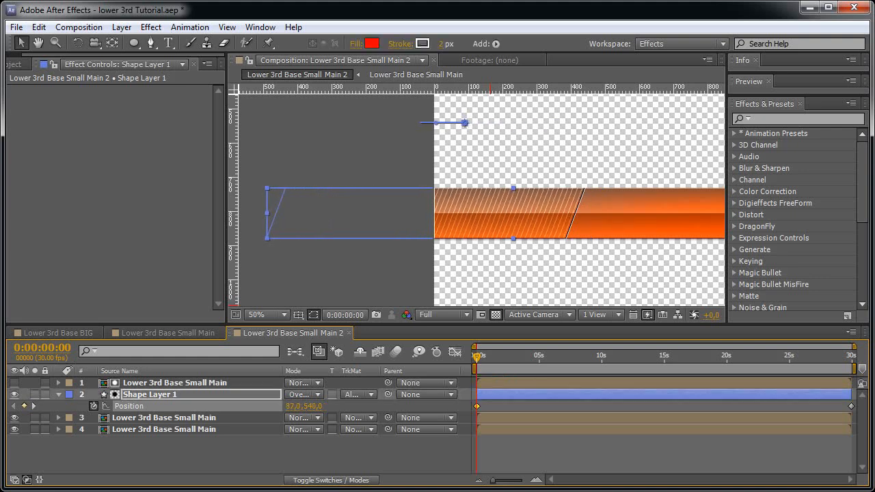
drag(296, 406, 262, 406)
drag(476, 356, 851, 356)
drag(296, 406, 352, 405)
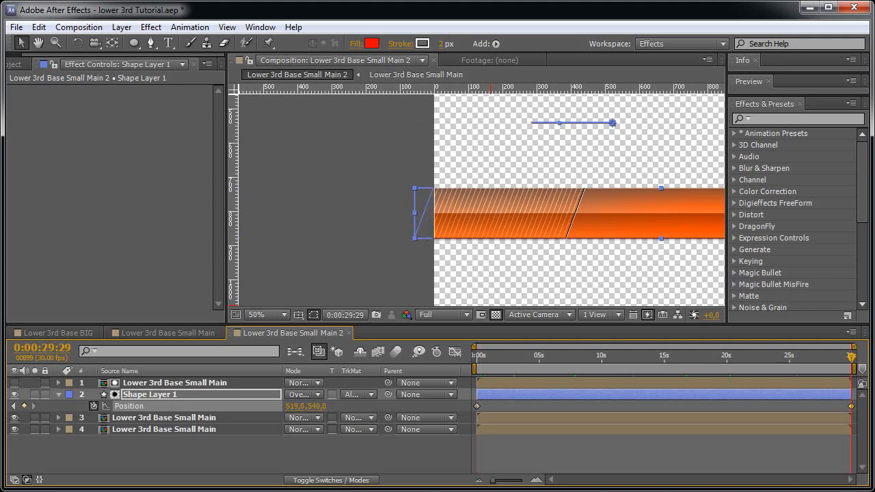
Deselect everything and preview the animated diagonal lines from the start
key(F2)
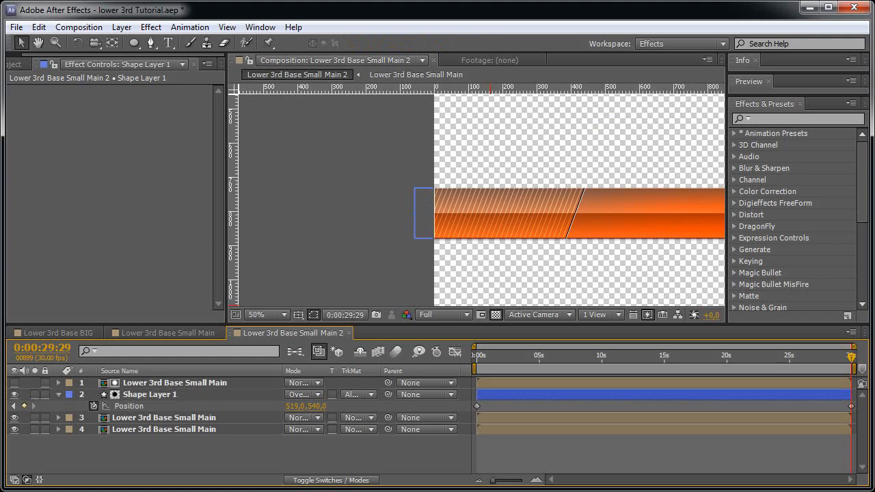
key(space)
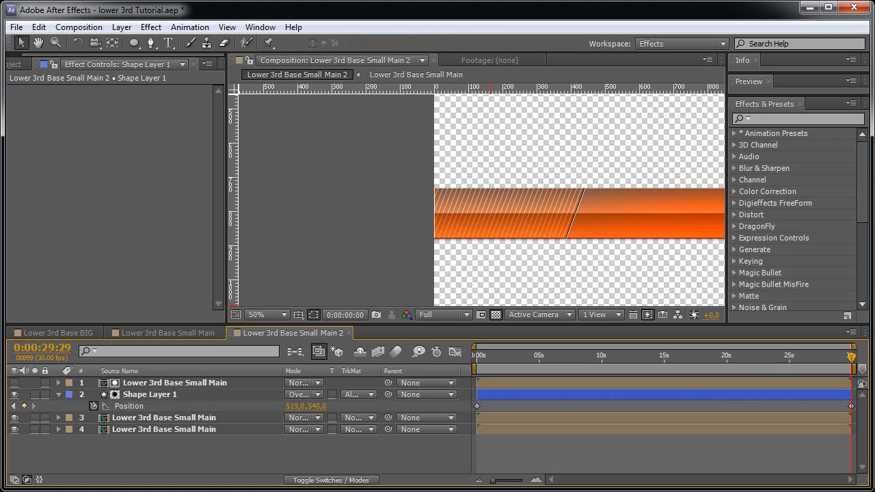
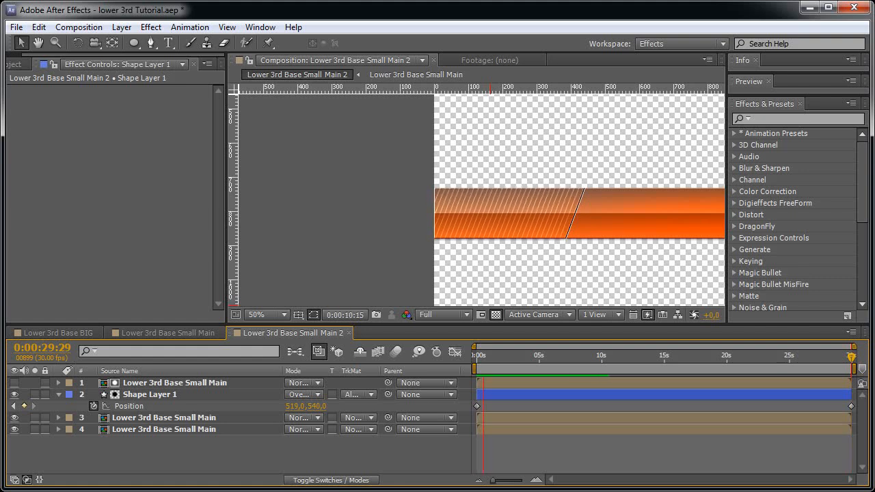
key(space)
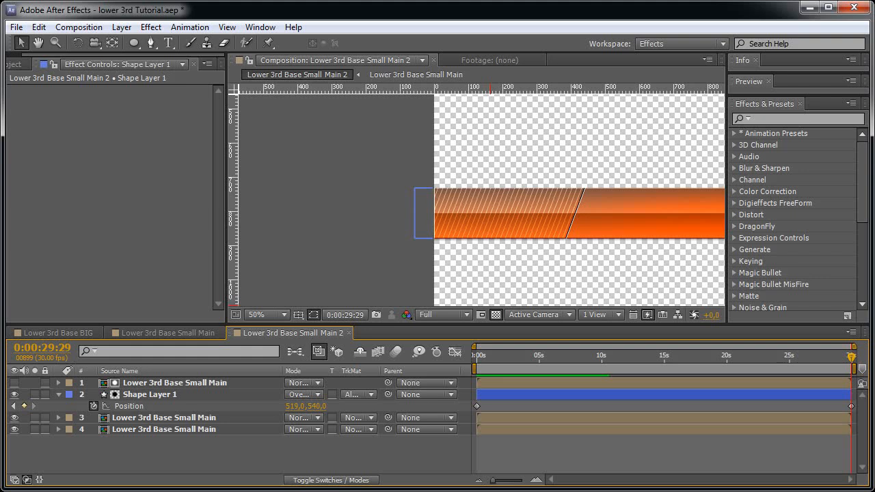
Create a new 300 x 300 px composition named Logo Holder
key(u)
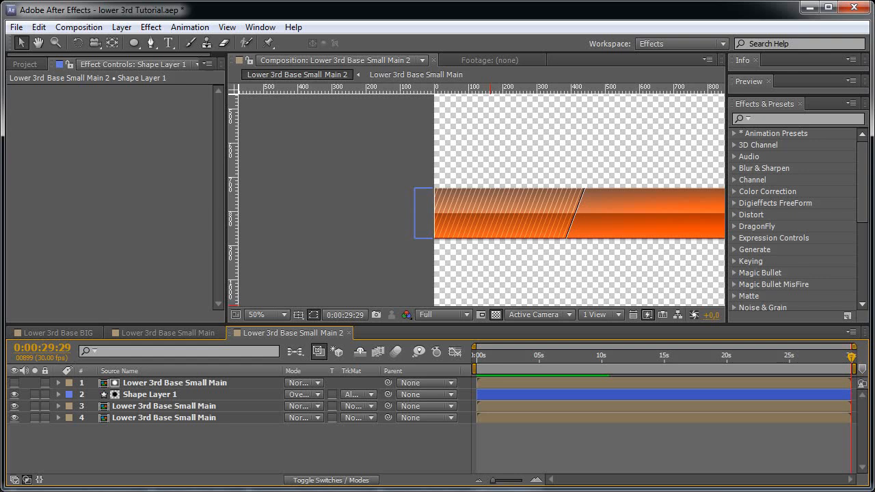
key(ctrl+n)
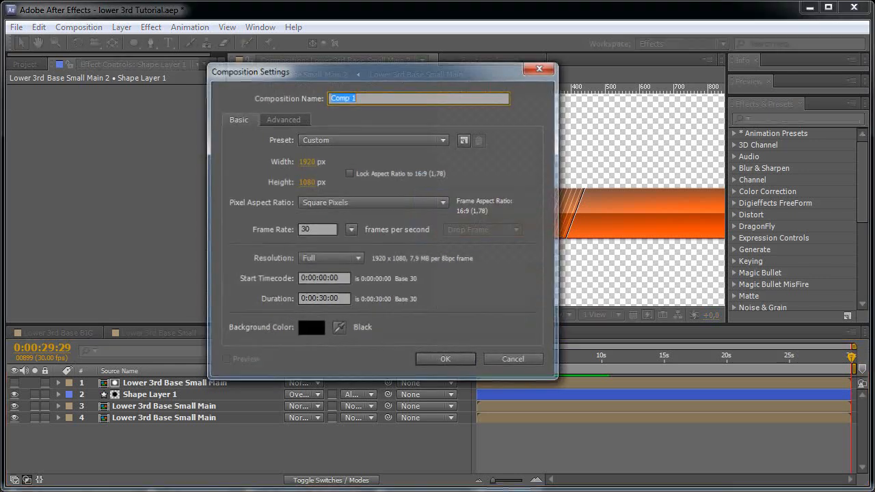
text(Lo)
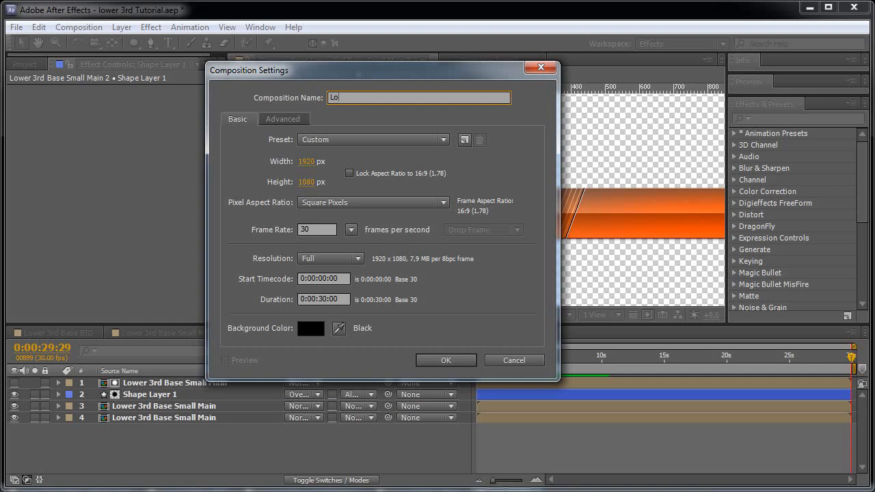
text(go Holder)
key(Tab)
text(300)
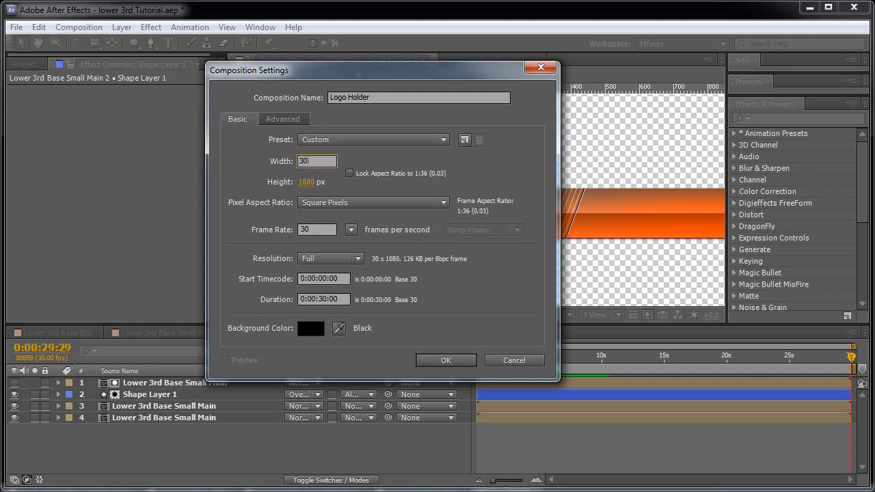
key(Tab)
text(300)
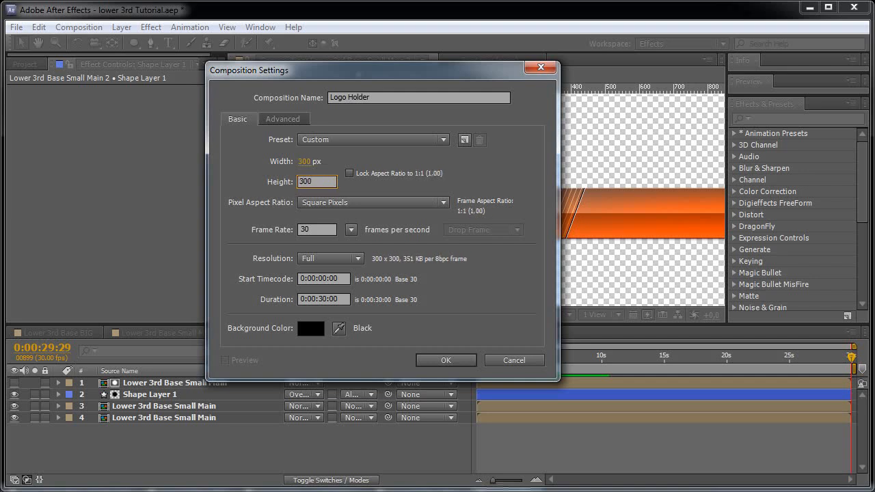
key(Return)
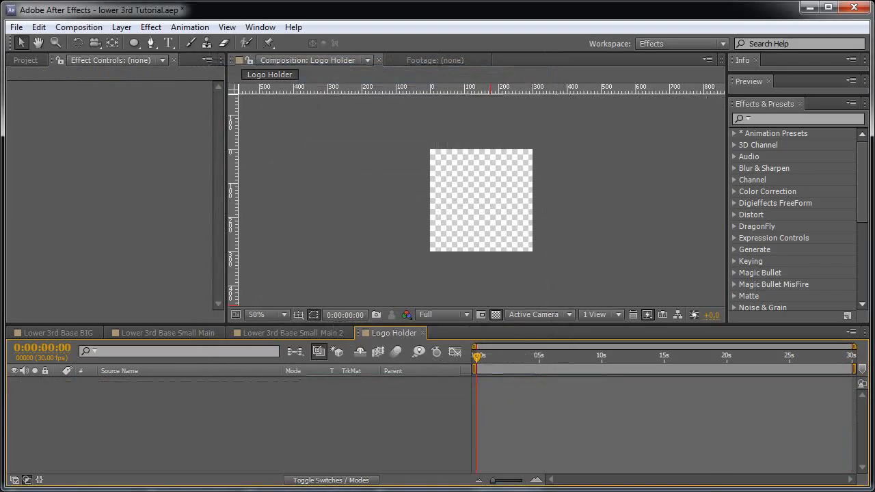
key(period)
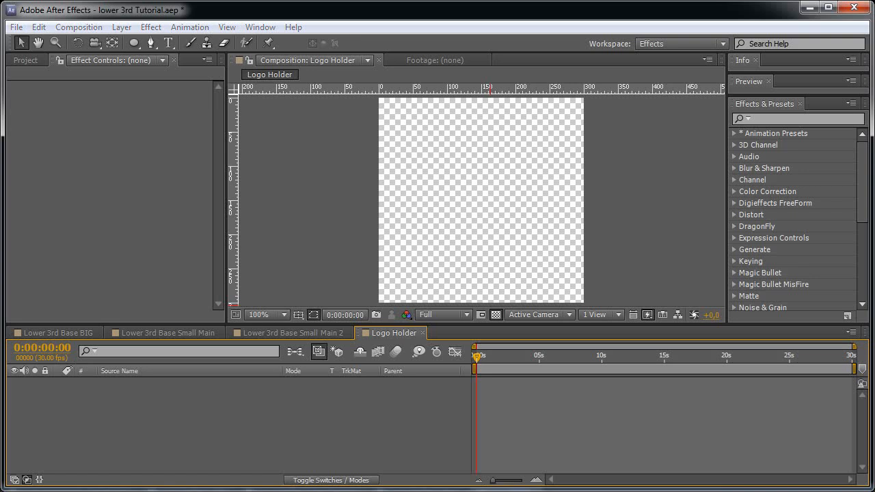
Add a white 300 x 300 px solid named Logo Holder Base to the Logo Holder composition
key(ctrl+y)
text(log)
key(BackSpace)
key(BackSpace)
key(BackSpace)
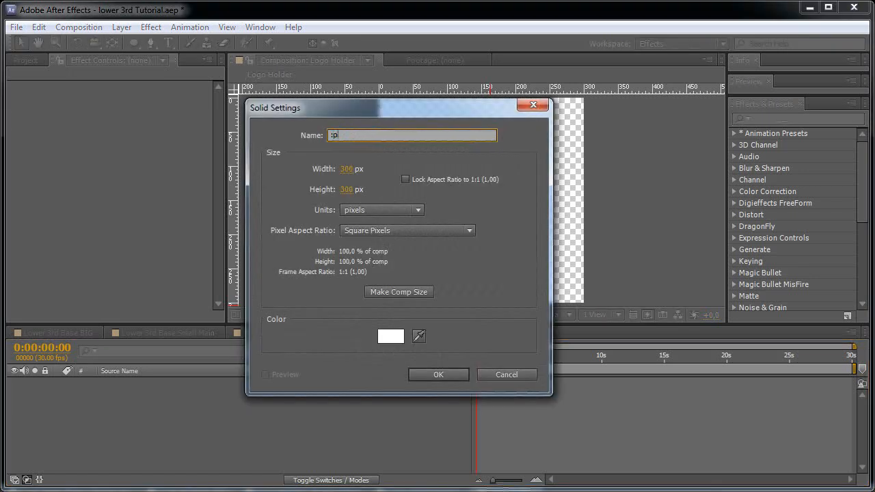
text(Logo H)
key(BackSpace)
key(BackSpace)
key(BackSpace)
key(BackSpace)
key(BackSpace)
text(ogo)
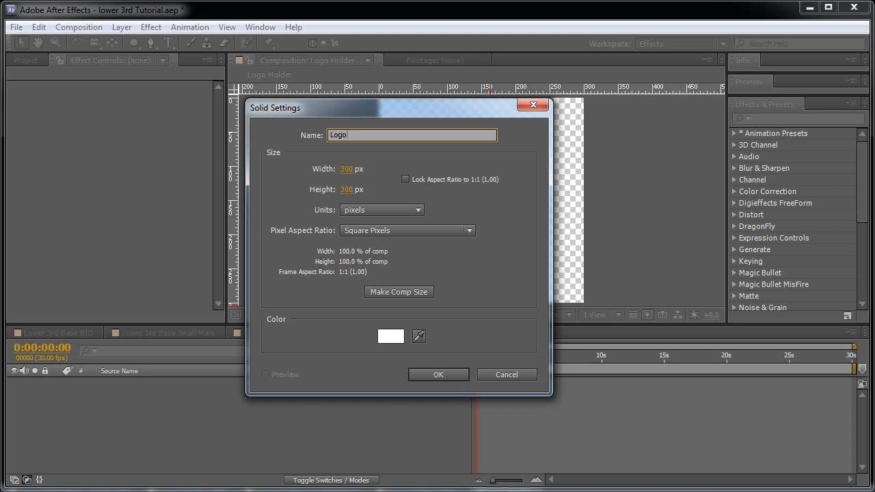
text( Holder Base)
key(Return)
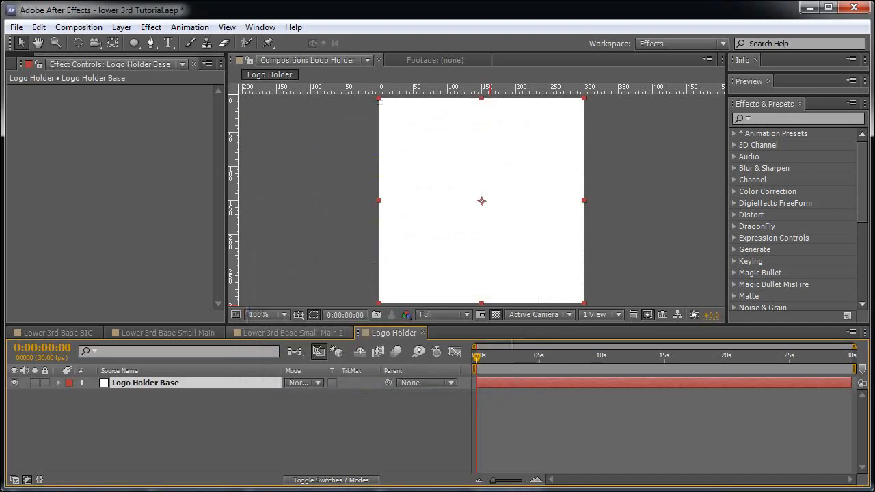
Add a full-size elliptical mask to Logo Holder Base and set its mask expansion to -2 pixels
double_click(134, 42)
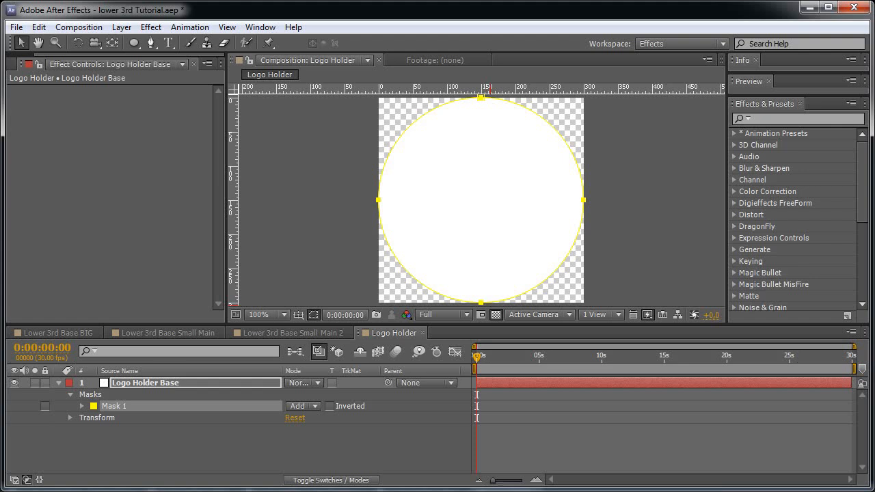
key(m)
key(m)
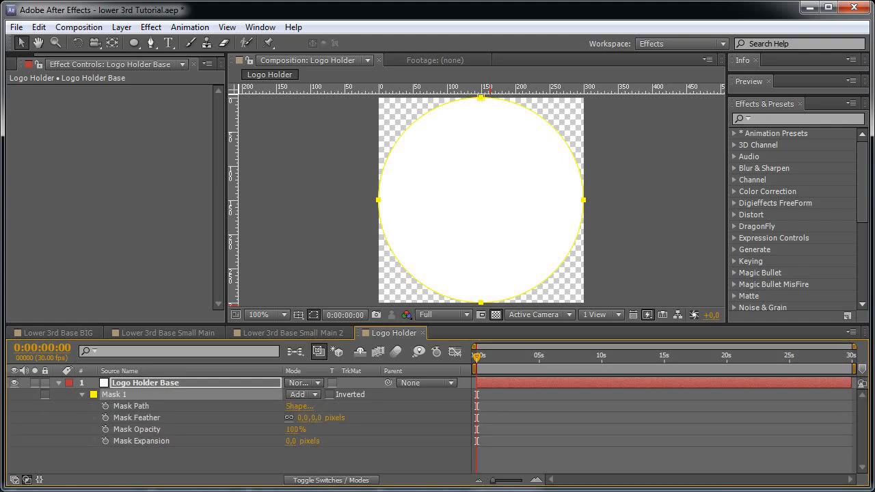
click(290, 441)
text(-2)
key(Return)
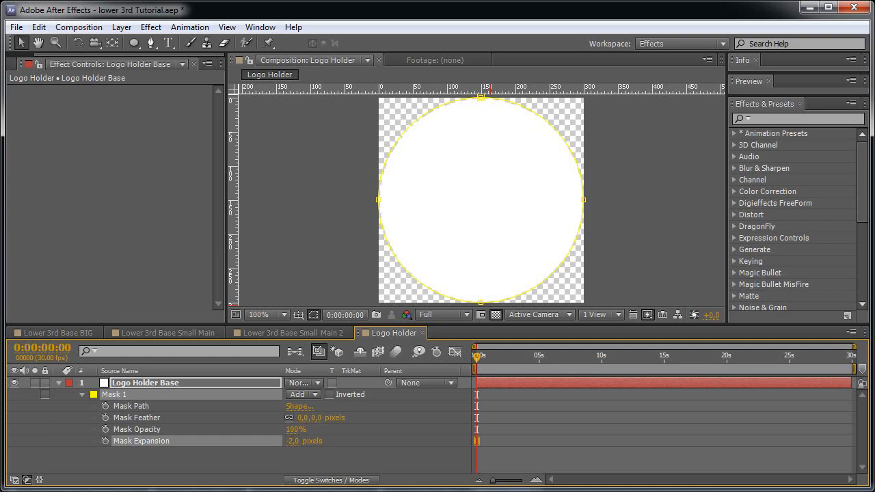
Turn off the transparency grid and inspect the edge of the masked circle up close
click(496, 314)
scroll(284, 155, up, 1)
key(v)
key(F2)
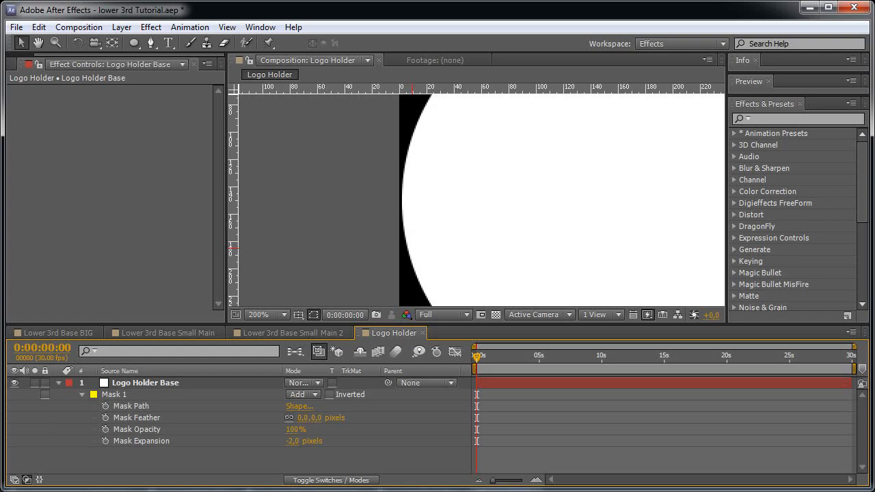
scroll(476, 198, down, 1)
key(h)
drag(520, 205, 479, 213)
key(v)
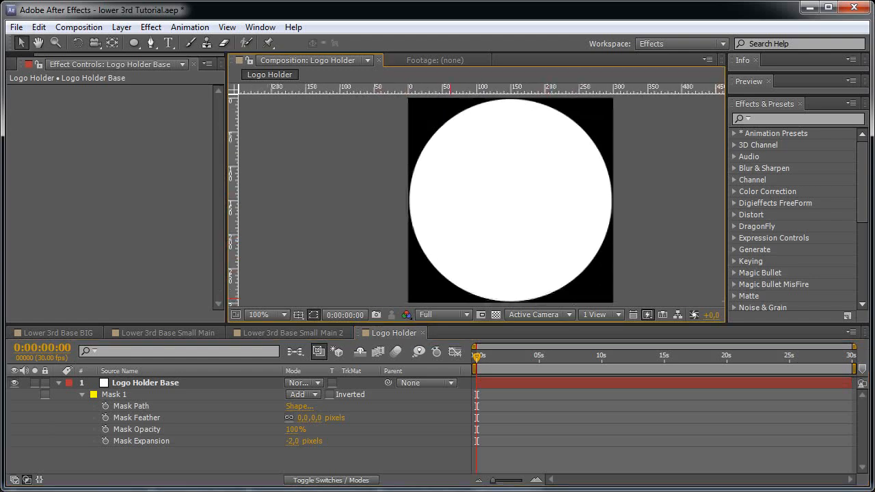
Copy the Ramp effect from the Lower 3rd base layer in Lower 3rd Base Small Main onto Logo Holder Base
key(ctrl+a)
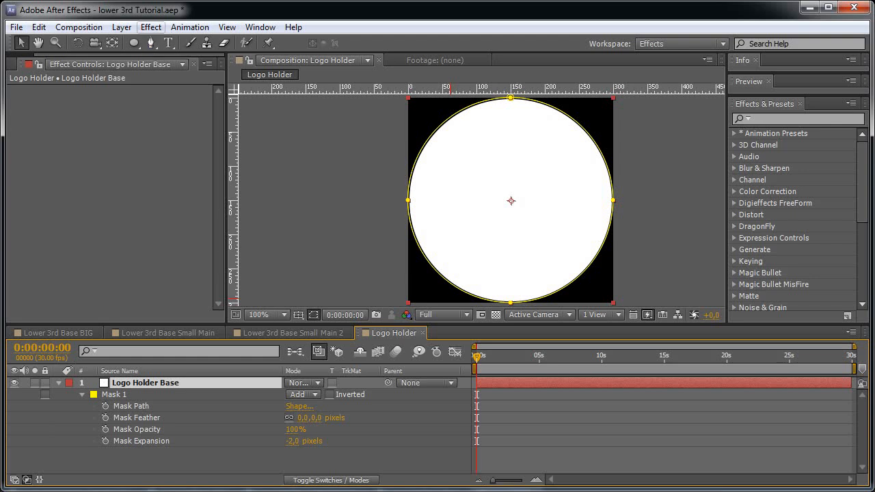
click(151, 27)
mouse_move(205, 228)
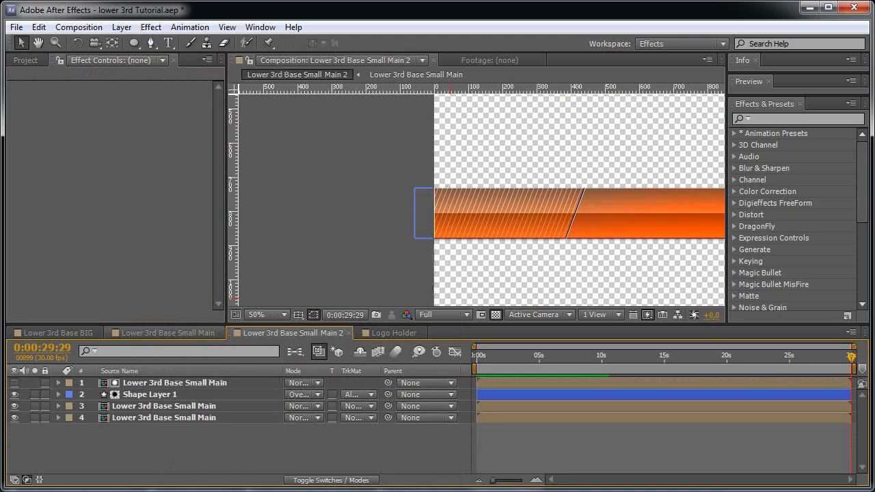
click(167, 333)
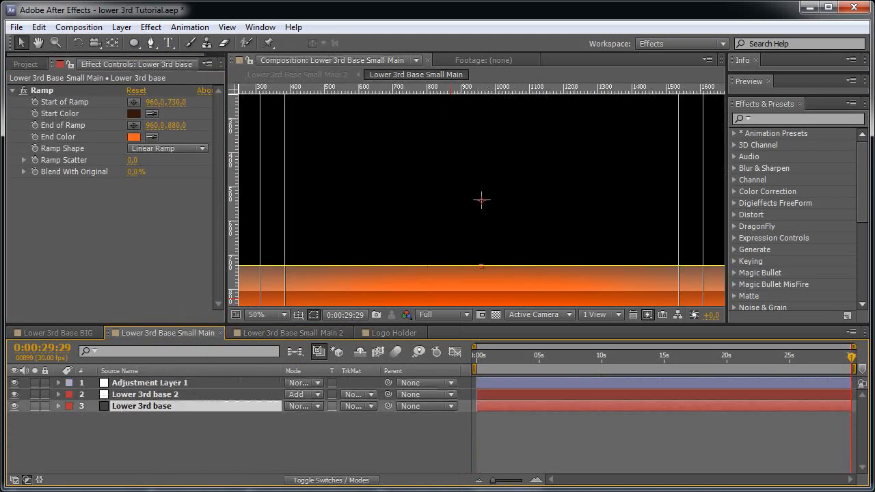
click(42, 90)
click(393, 333)
key(ctrl+v)
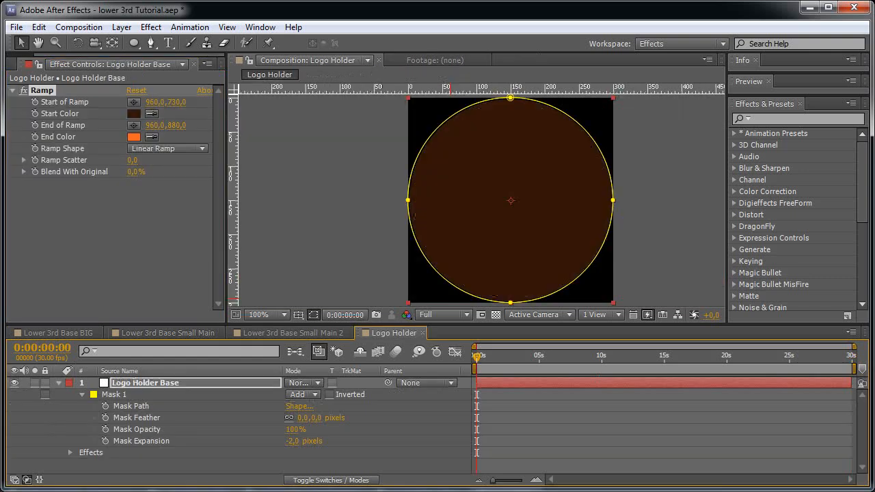
Set the Ramp's vertical start position to 15 and its vertical end position to 285 on Logo Holder Base
click(176, 102)
text(15)
key(Return)
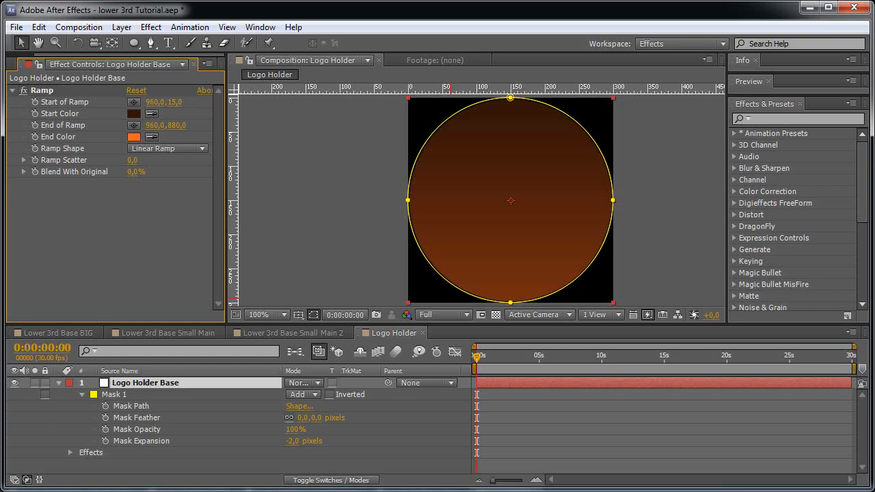
click(42, 90)
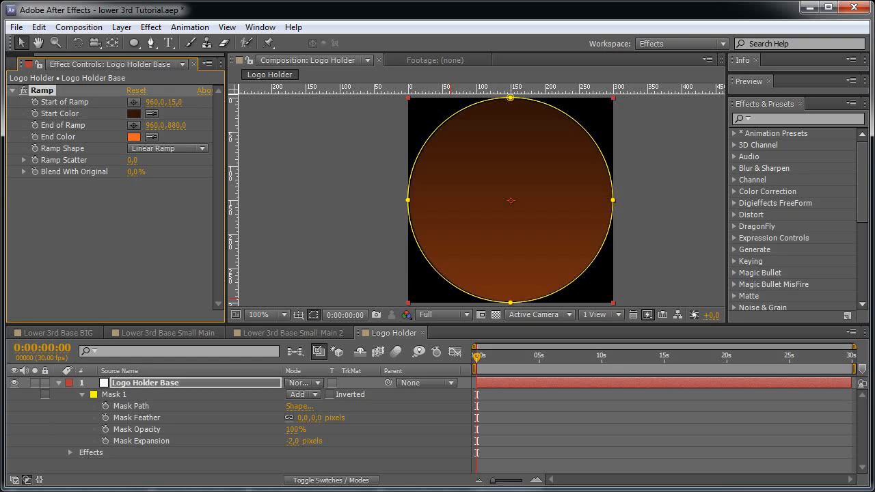
click(178, 125)
text(285)
key(Return)
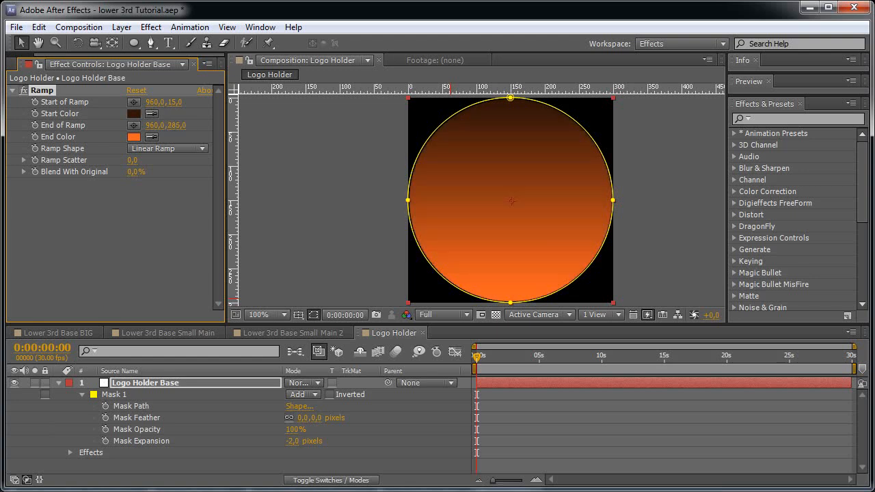
Swap the Ramp's start and end colours by sampling them from a temporary duplicate of the effect, leaving only the original Ramp
key(ctrl+d)
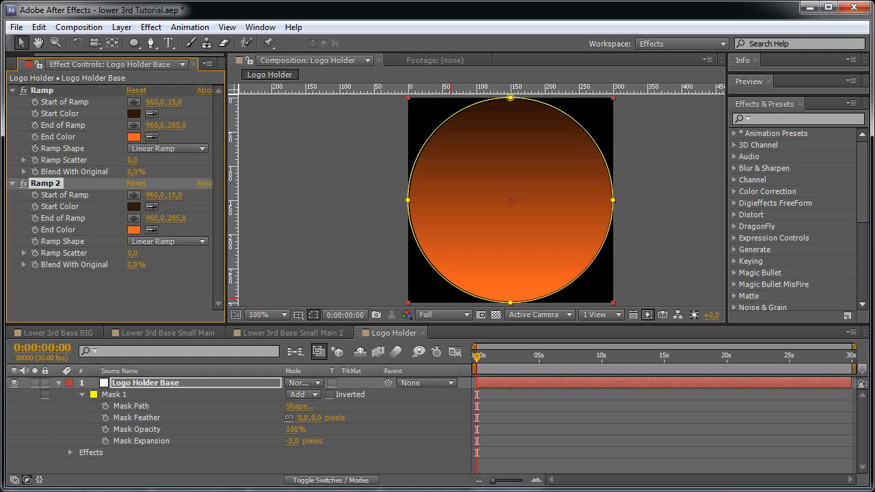
click(150, 136)
click(134, 114)
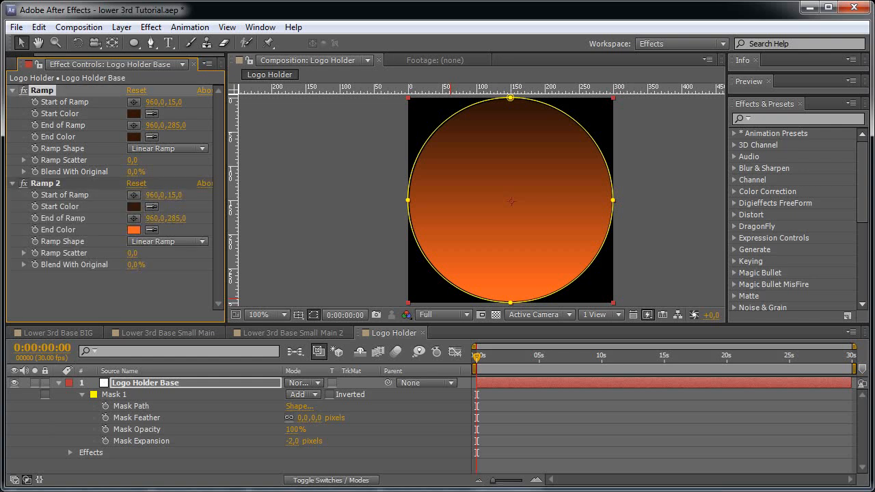
key(ctrl+z)
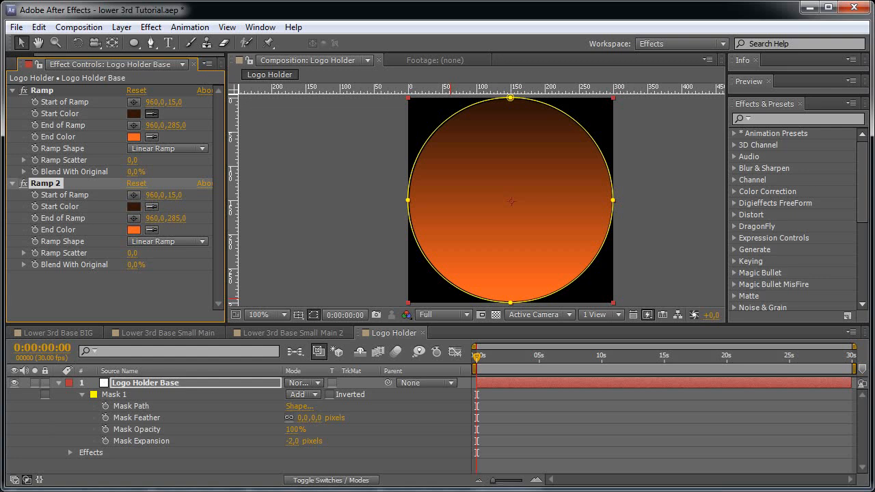
key(ctrl+z)
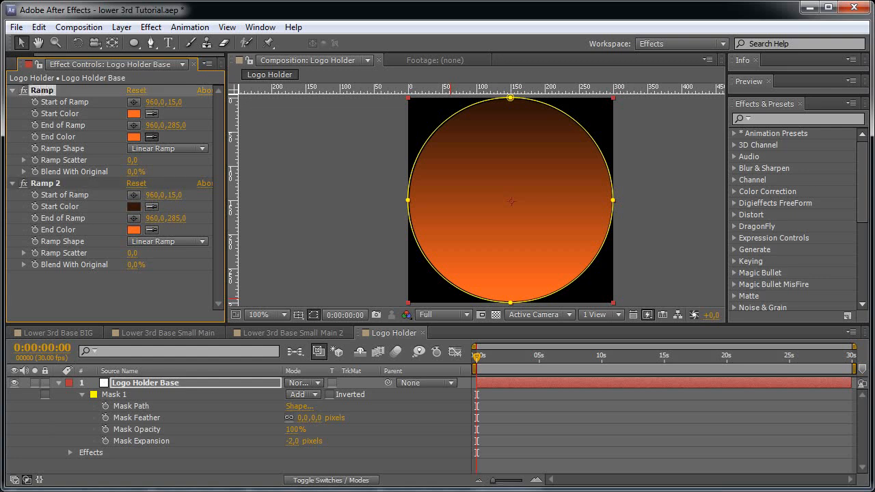
key(ctrl+z)
key(ctrl+z)
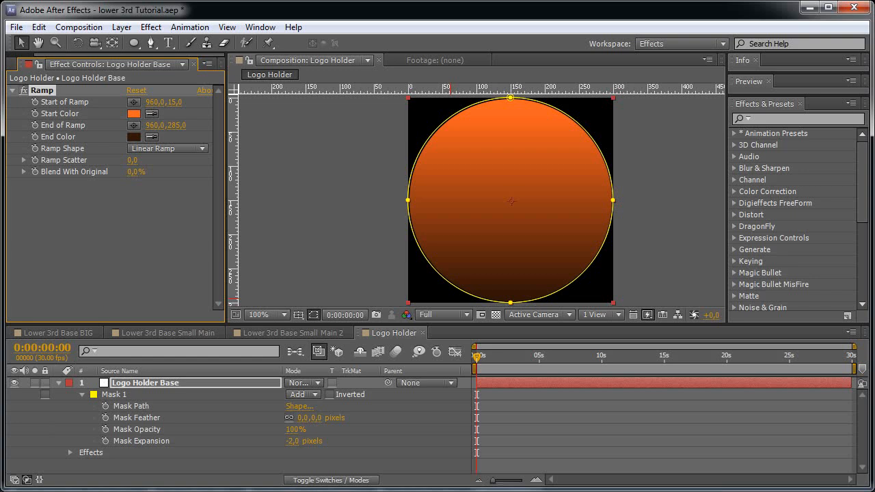
Collapse the Ramp settings and the layer's properties, and duplicate the Logo Holder Base layer
key(grave)
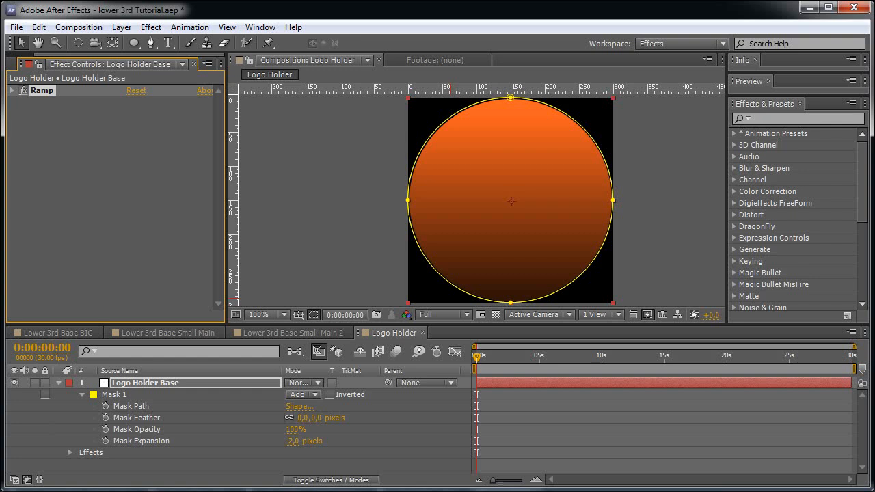
key(u)
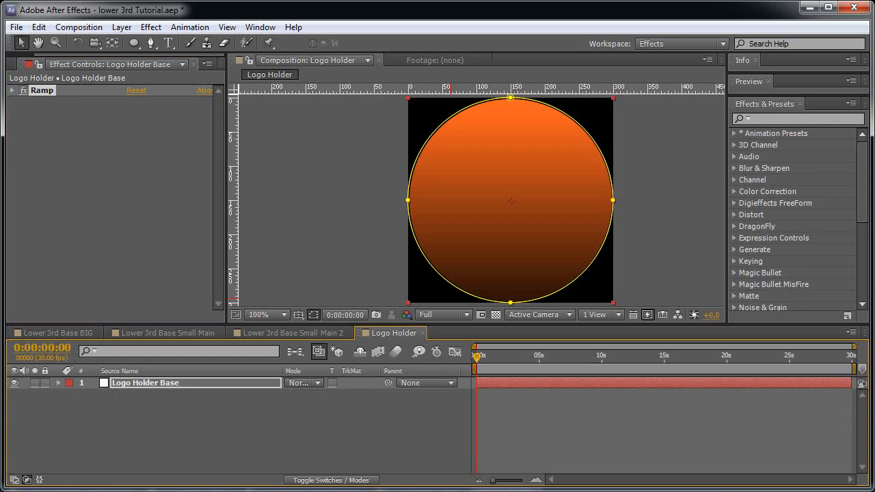
key(F2)
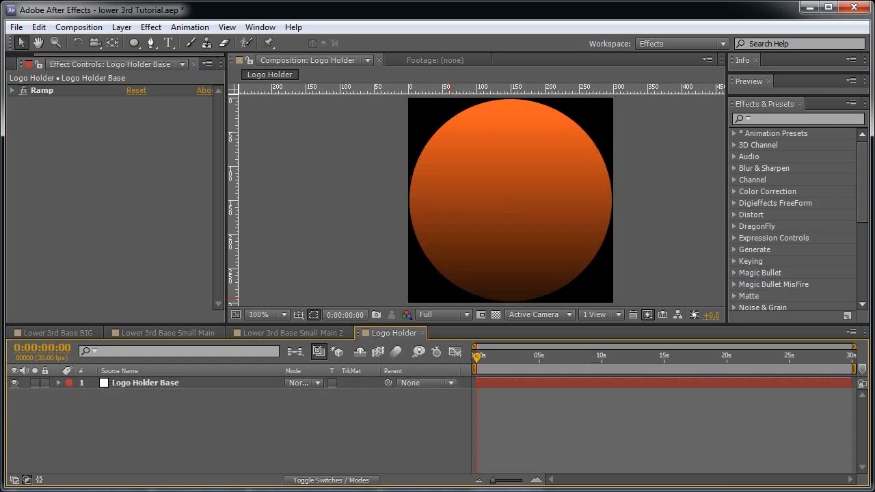
click(145, 383)
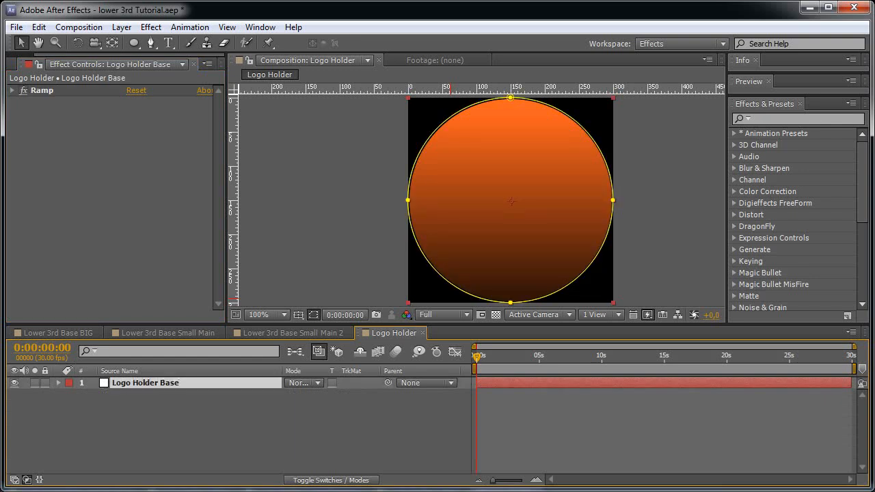
key(ctrl+d)
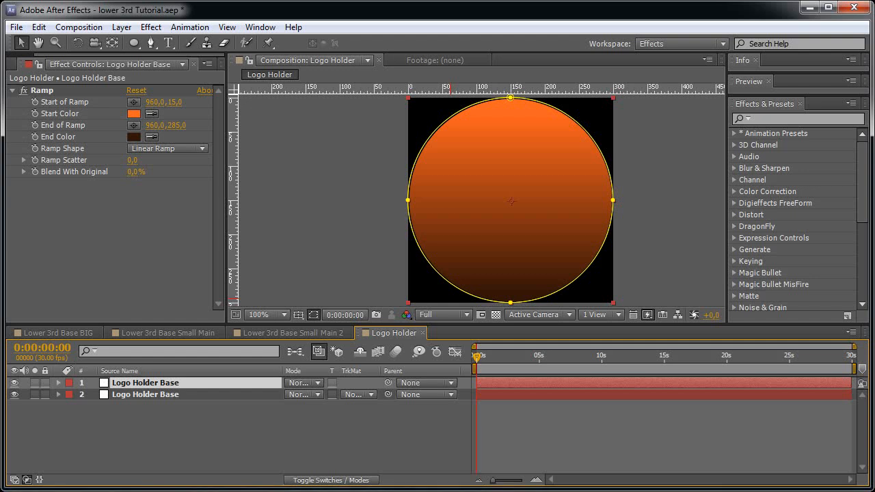
Set the Ramp's start colour to grey 979797 and its end colour to white FFFFFF on the upper Logo Holder Base layer
click(134, 114)
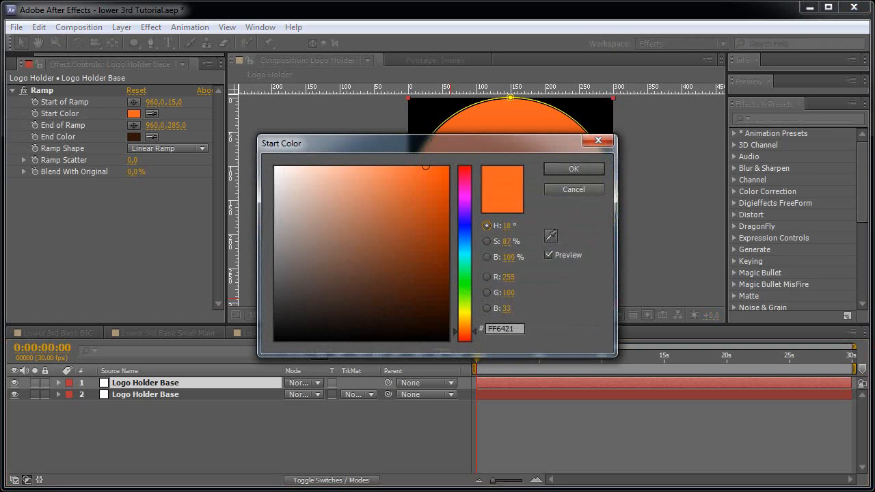
drag(275, 168, 276, 237)
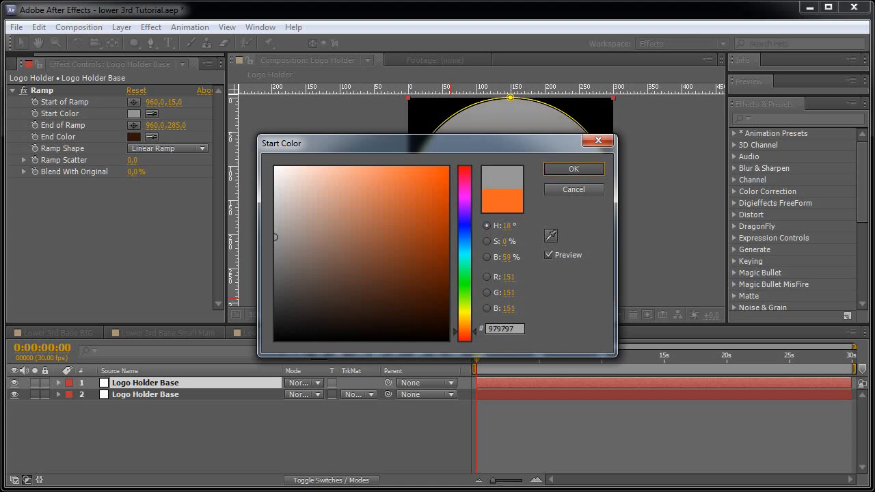
click(573, 169)
click(134, 137)
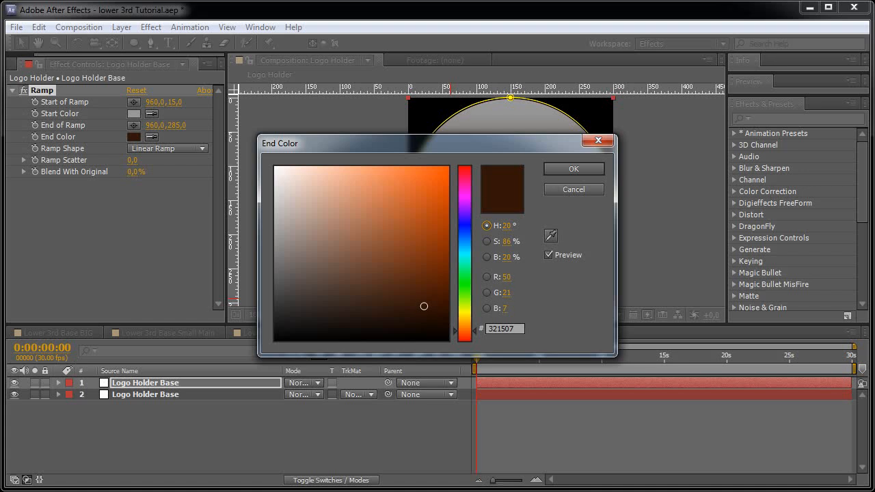
click(276, 168)
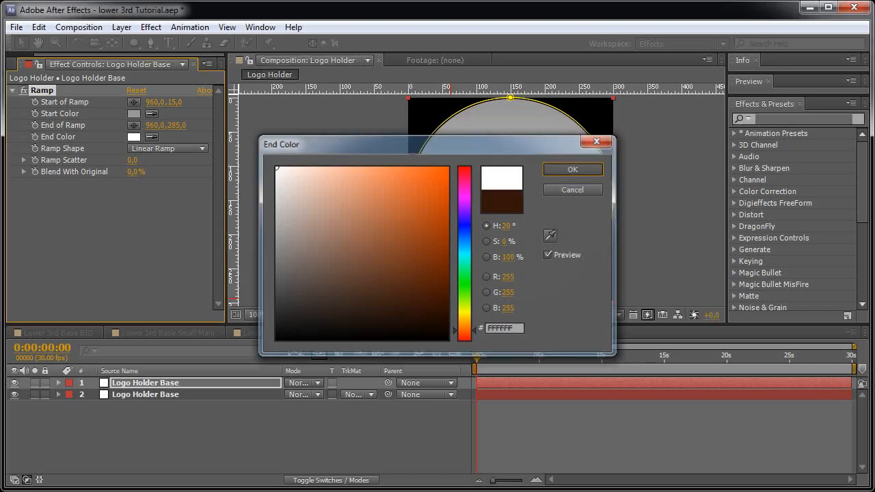
key(Return)
Set the Ramp's vertical start position to 0 and its vertical end position to 300
click(175, 102)
text(0)
key(Return)
click(176, 125)
text(300)
key(Return)
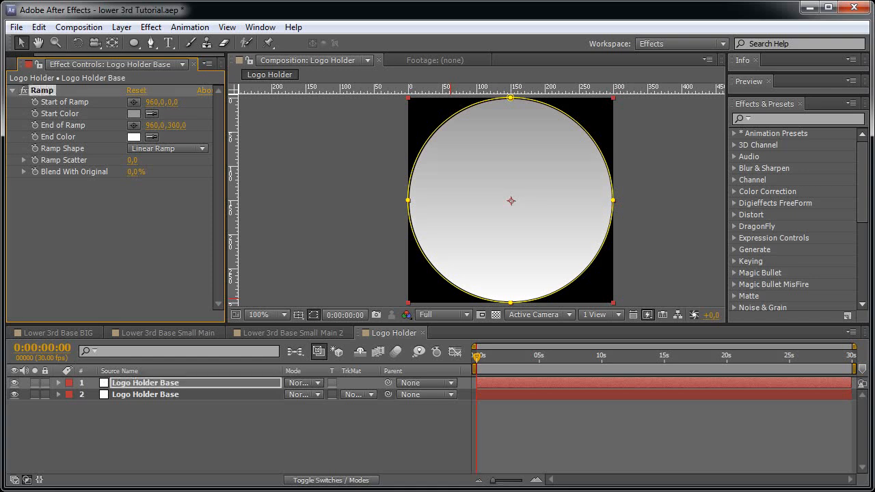
Duplicate Mask 1 on the upper Logo Holder Base layer and reveal all properties of both masks
click(145, 383)
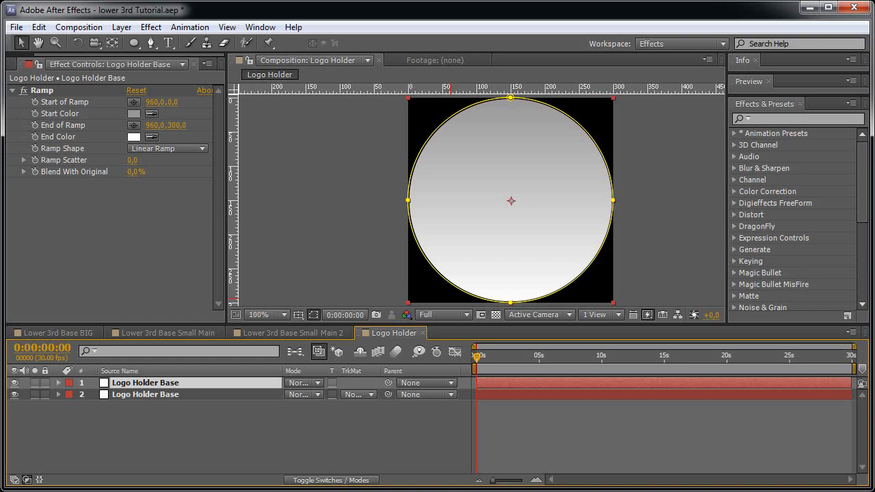
key(m)
click(114, 395)
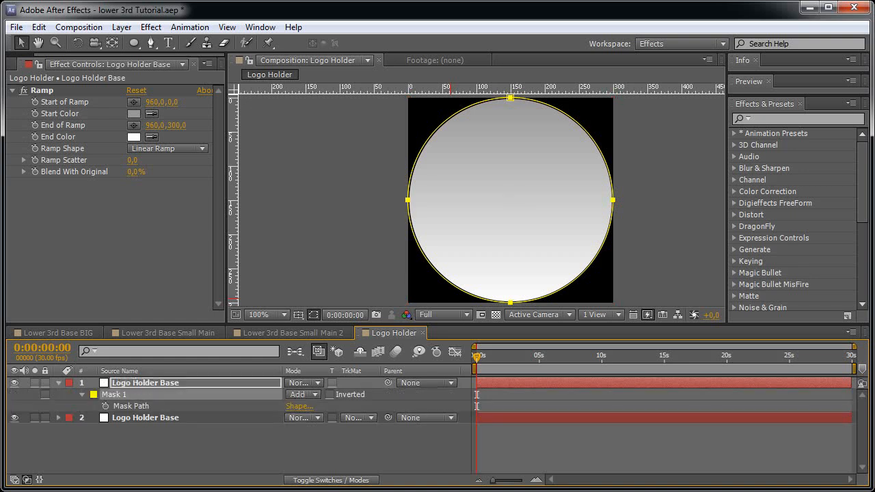
key(ctrl+d)
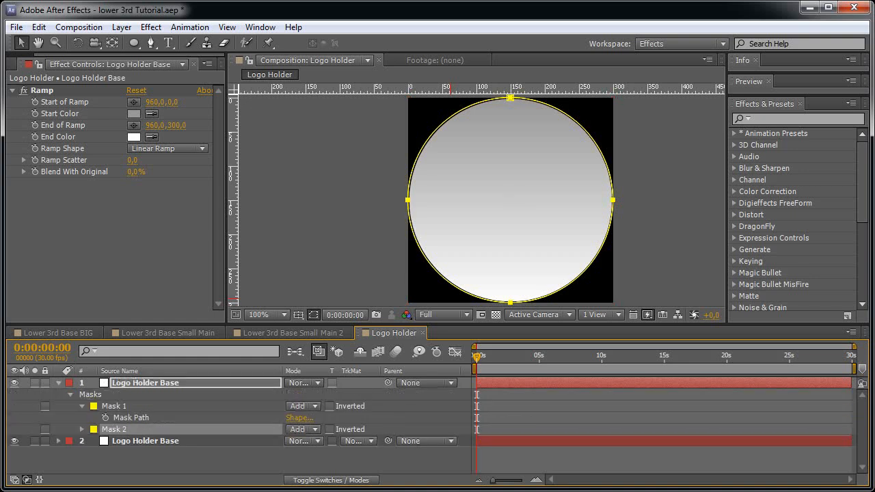
key(m)
key(m)
scroll(239, 424, down, 2)
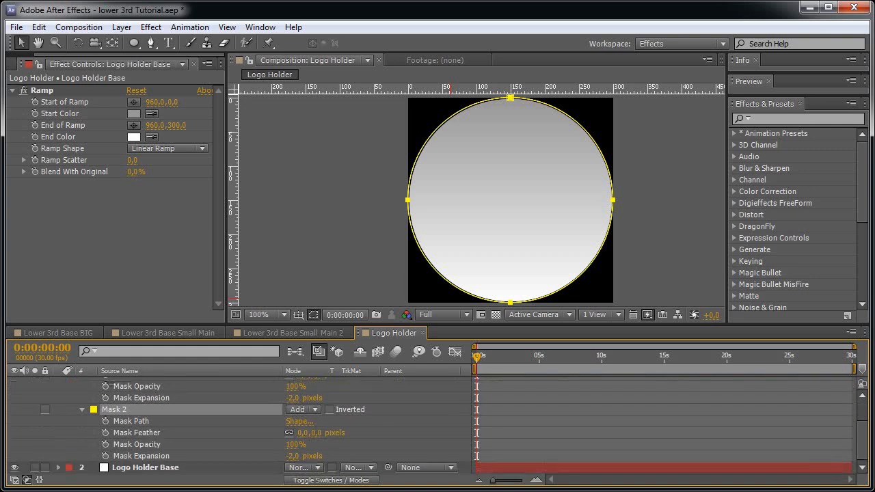
scroll(239, 423, up, 2)
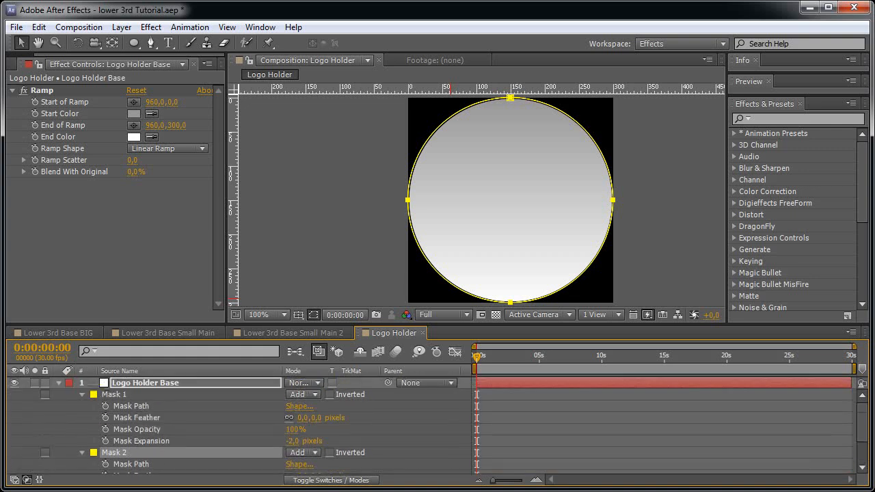
scroll(239, 424, down, 2)
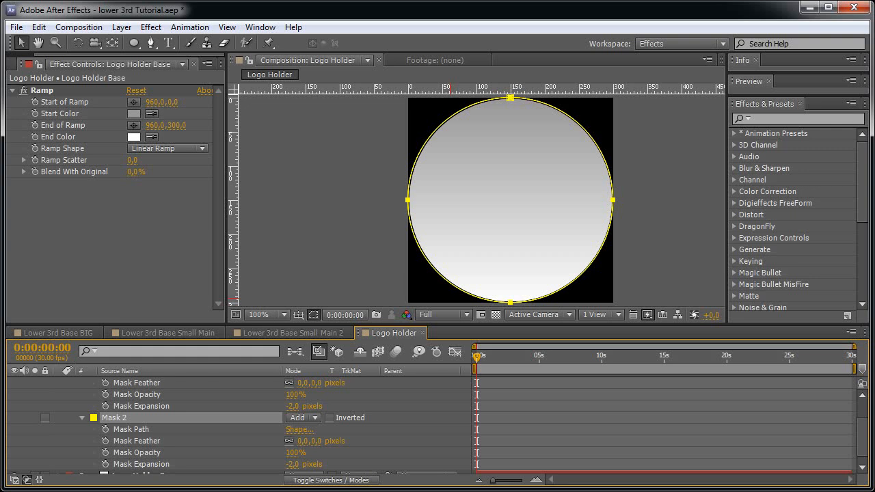
Set Mask 2's expansion to -20 pixels and its mode to Subtract
click(293, 464)
text(-20)
key(Return)
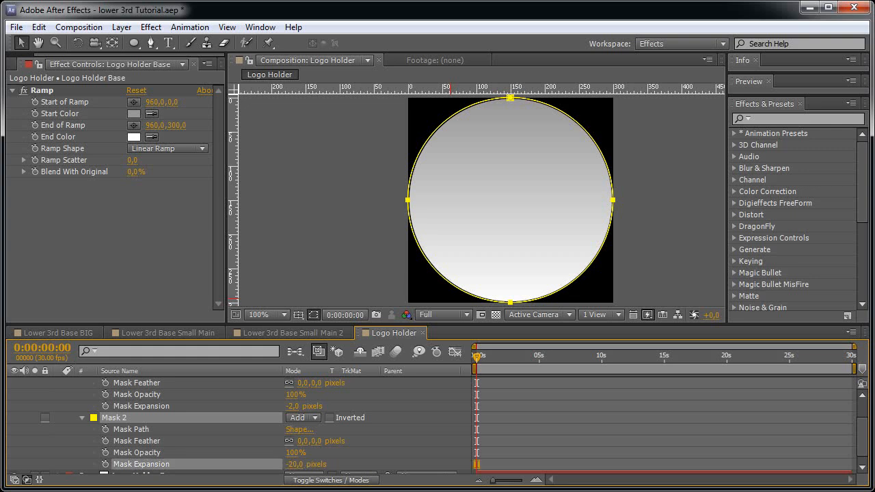
click(303, 418)
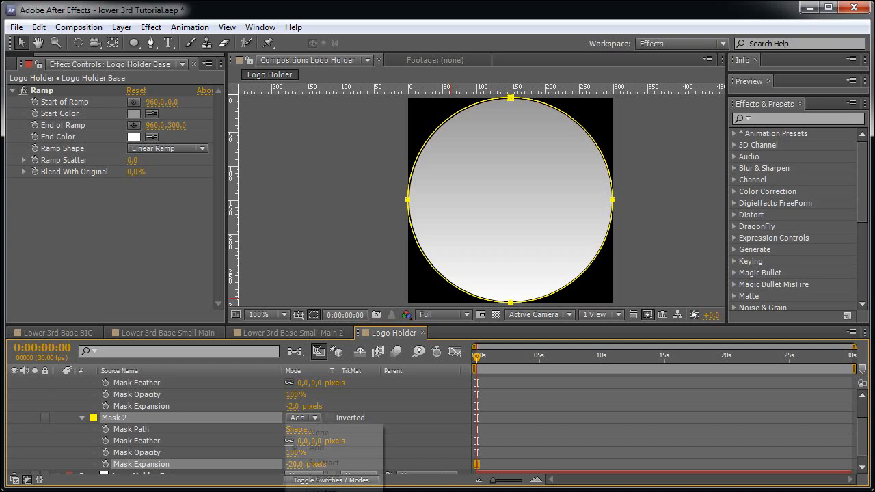
click(311, 462)
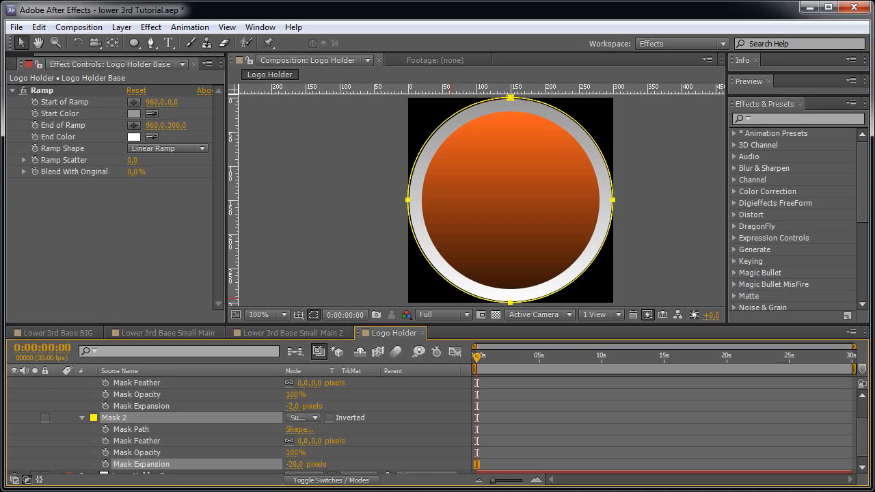
Duplicate Mask 2 and set the copy's mode to Add
scroll(240, 426, down, 1)
click(114, 410)
scroll(239, 427, up, 1)
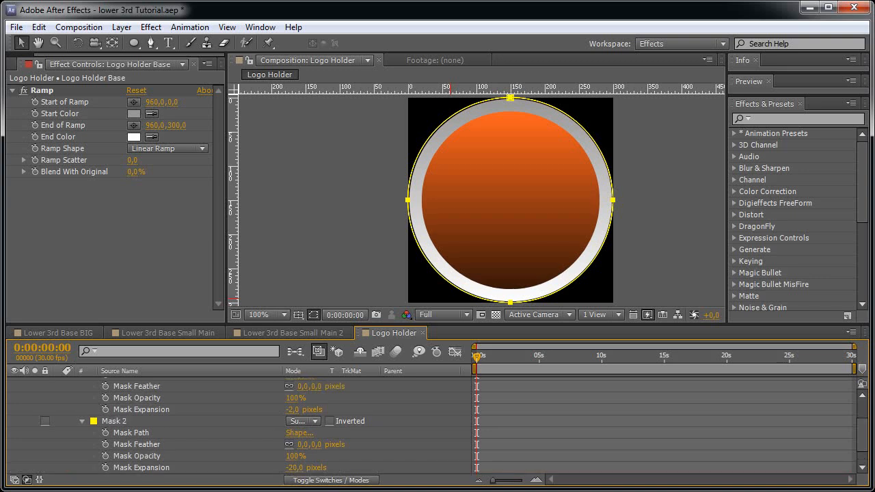
scroll(239, 426, down, 2)
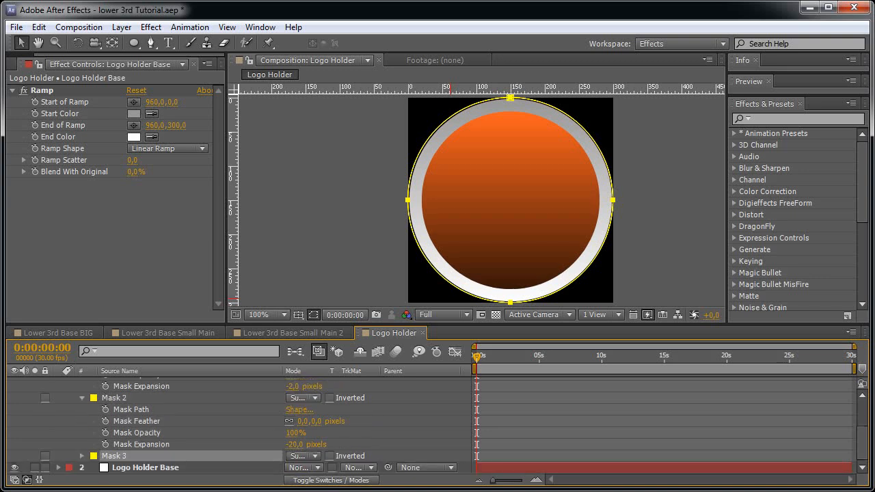
click(303, 456)
click(301, 484)
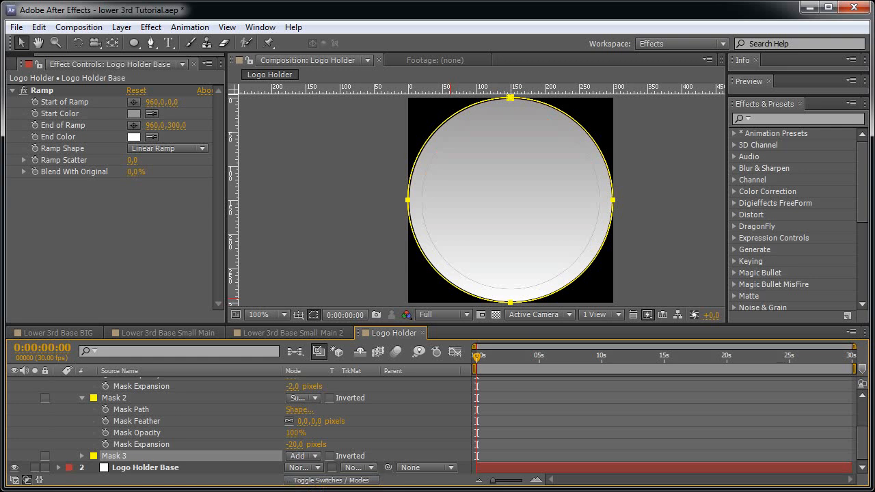
Expand Mask 3's properties and set its mask expansion to 0 pixels
click(82, 455)
scroll(239, 423, down, 1)
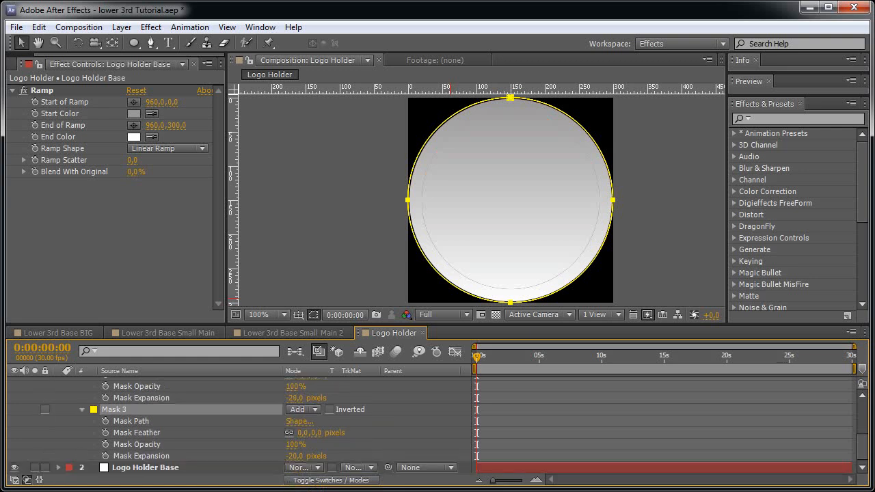
click(295, 456)
text(0)
key(Return)
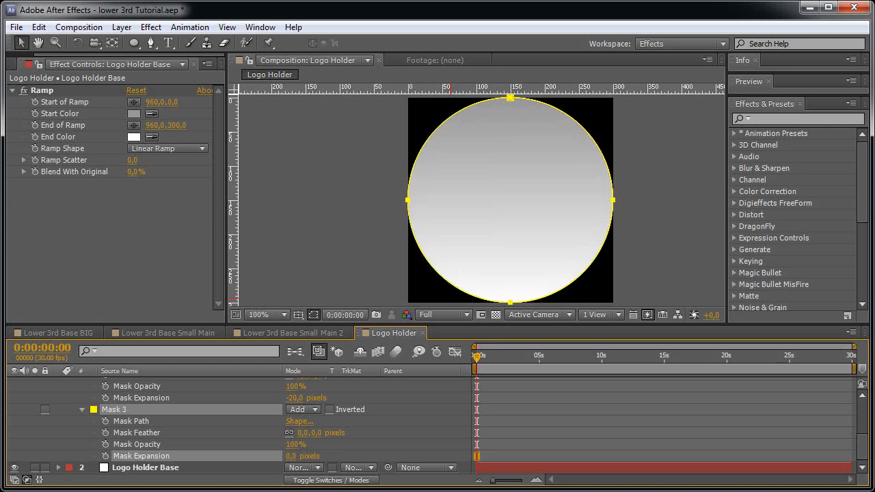
Enlarge the Mask 3 circle and move it up until its lower edge meets the composition centre, using the title/action safe guides
click(511, 201)
drag(511, 201, 511, 127)
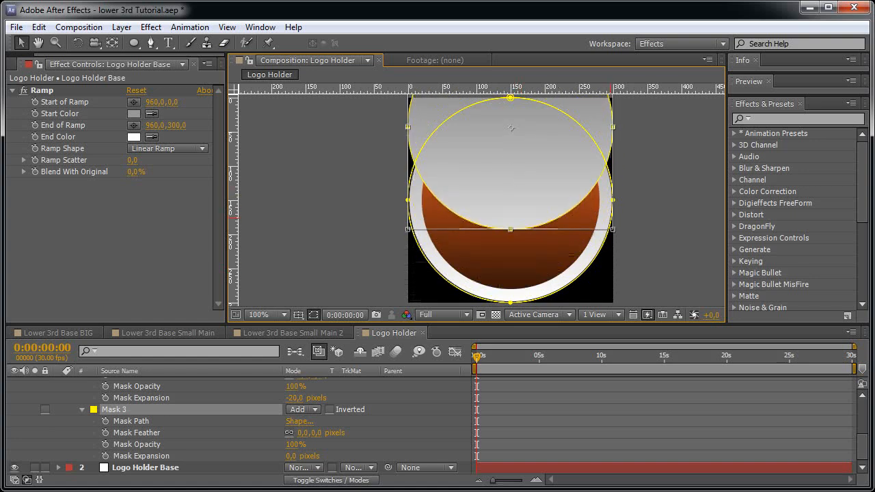
drag(613, 229, 656, 273)
drag(482, 128, 482, 61)
key(apostrophe)
key(shift+Up)
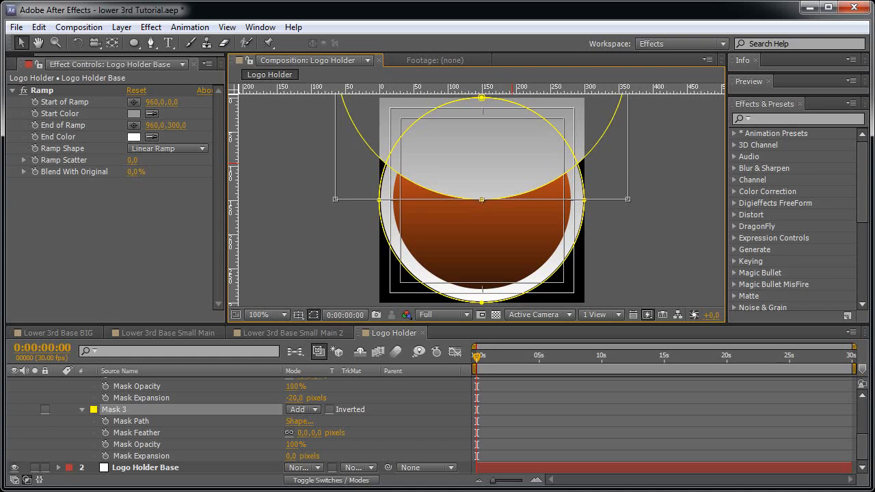
key(Down)
key(Return)
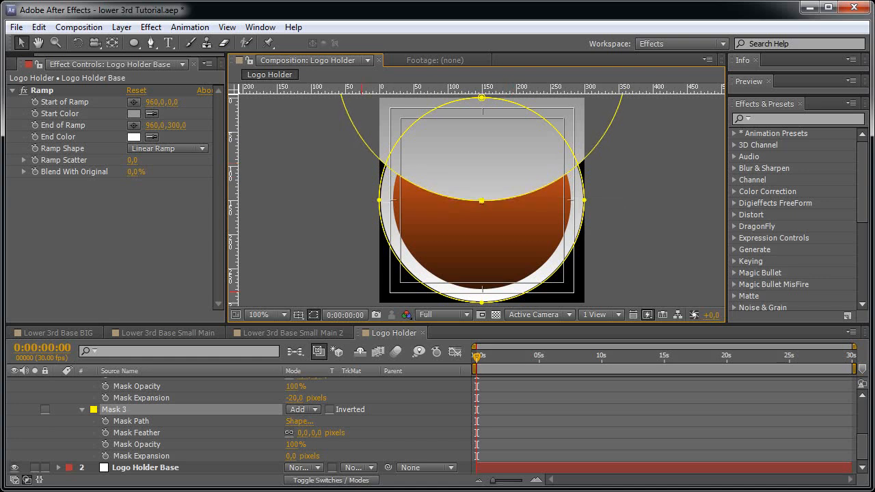
Collapse the mask properties of the upper Logo Holder Base layer and set its blending mode to Add
scroll(360, 422, up, 3)
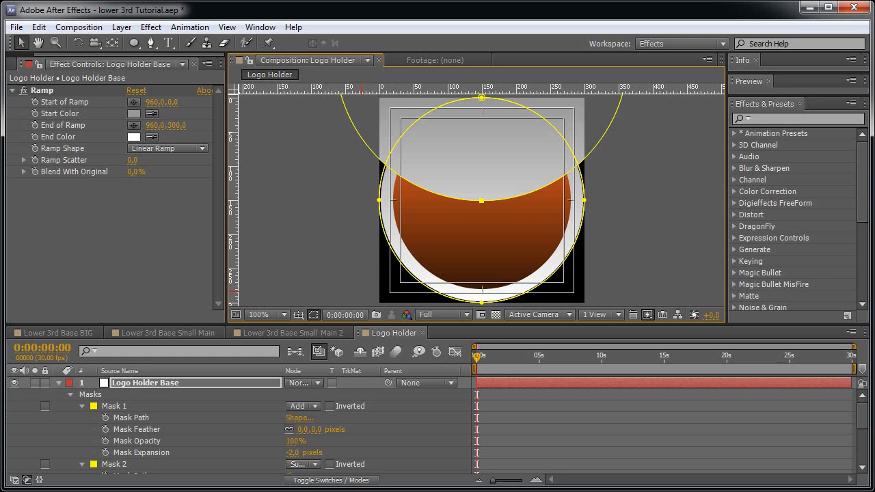
key(ctrl+d)
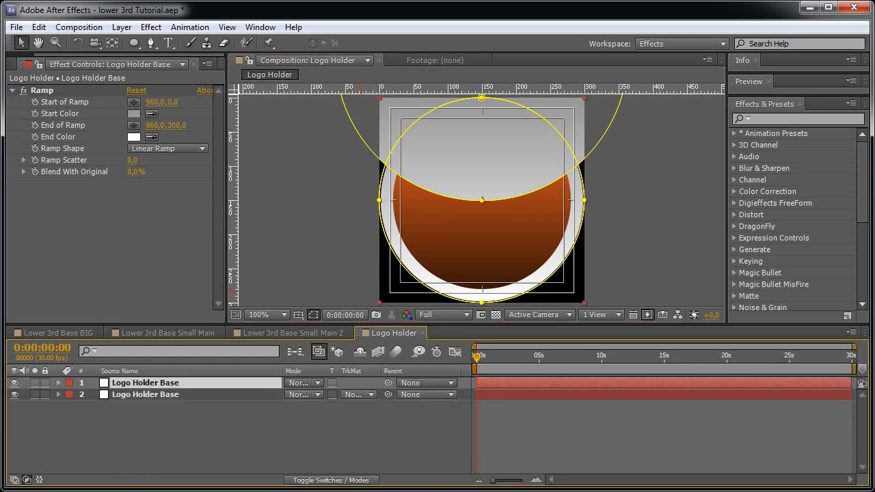
click(303, 382)
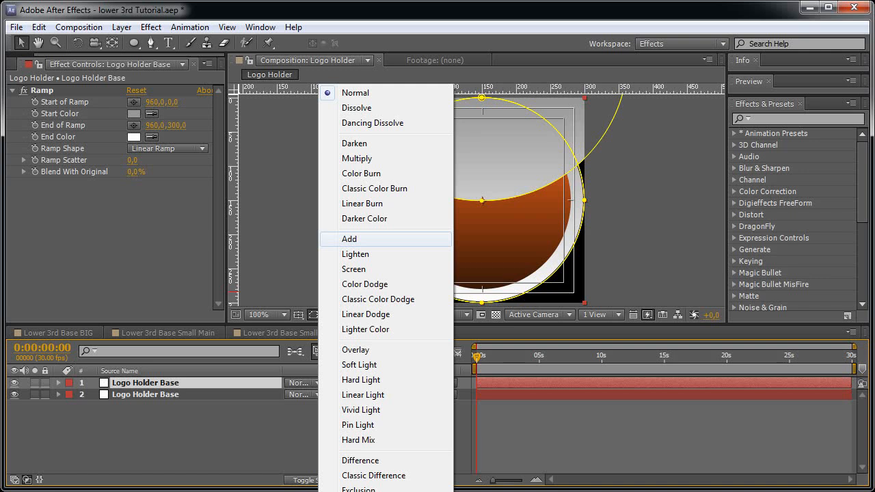
click(349, 239)
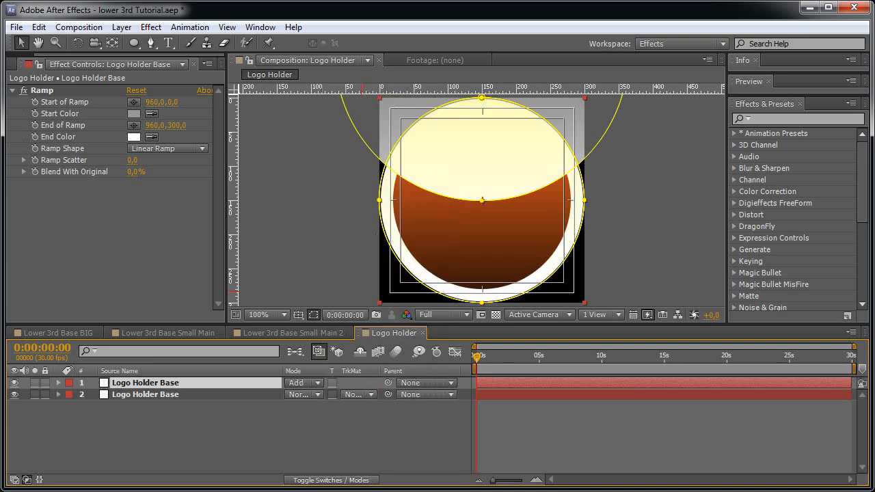
Preserve underlying transparency on the upper Logo Holder Base layer, and turn on the transparency grid to check the circle's edges
click(332, 382)
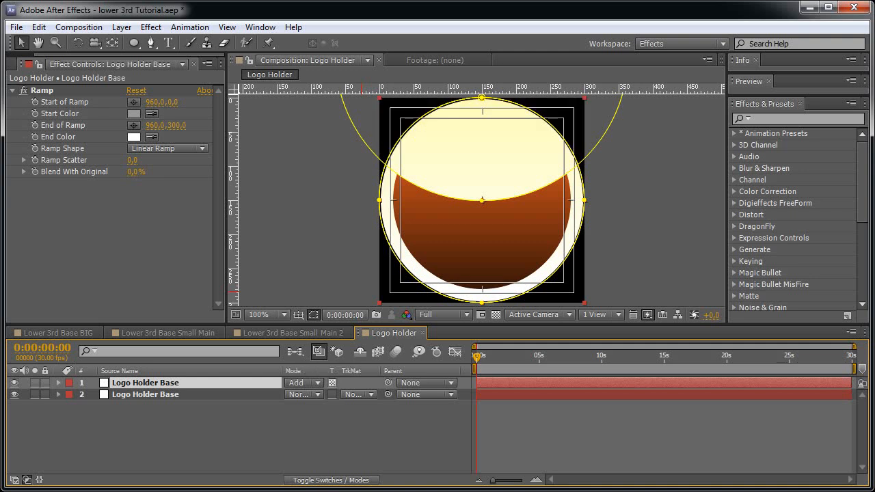
click(495, 314)
key(space)
drag(521, 147, 578, 223)
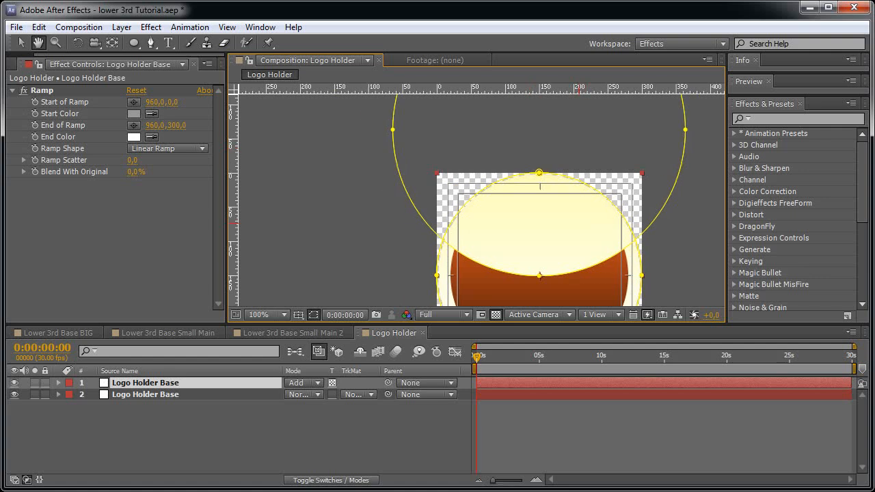
scroll(576, 268, up, 1)
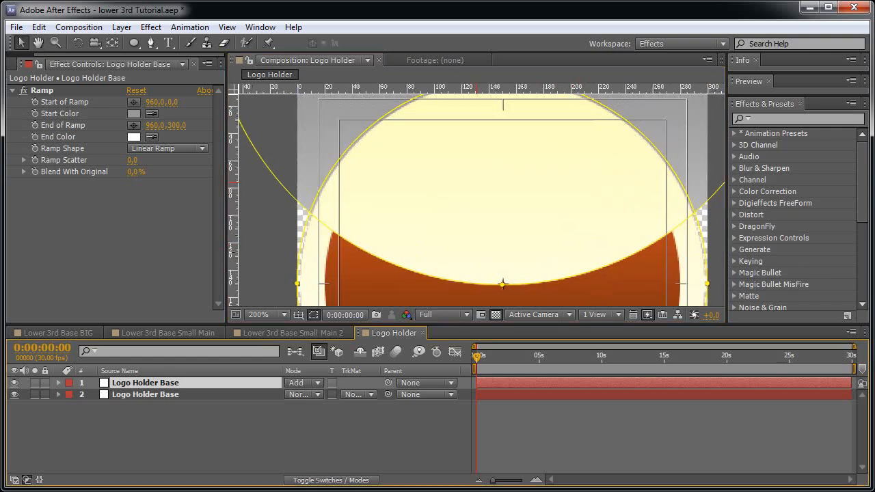
key(space)
drag(476, 183, 504, 264)
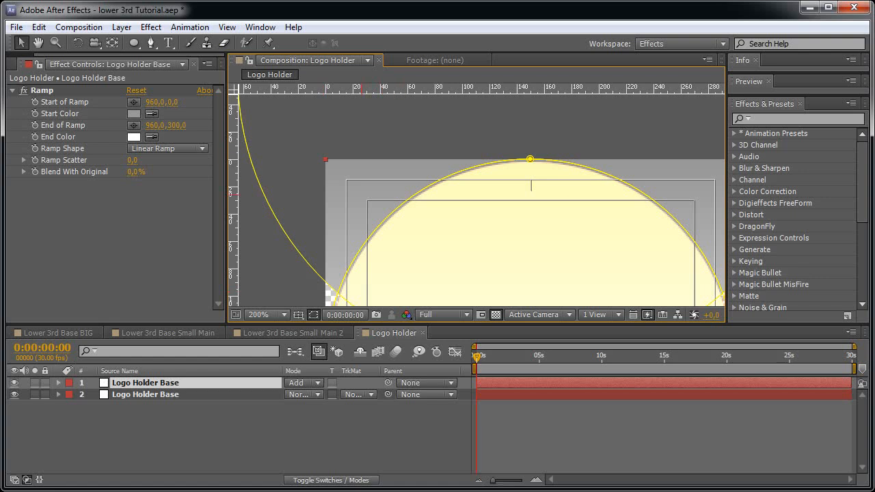
click(332, 383)
key(space)
drag(598, 300, 572, 179)
scroll(578, 190, down, 1)
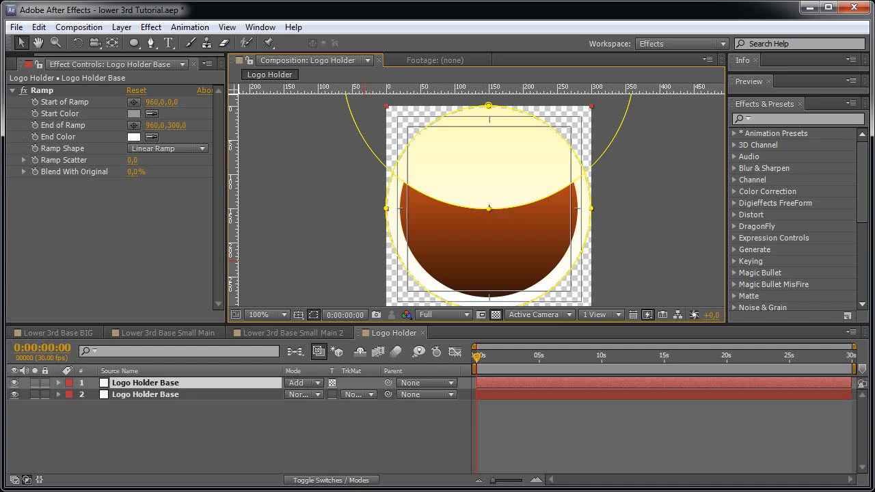
Set the upper Logo Holder Base layer's opacity to 25% and collapse its properties
click(145, 383)
key(t)
click(292, 394)
text(25)
click(293, 438)
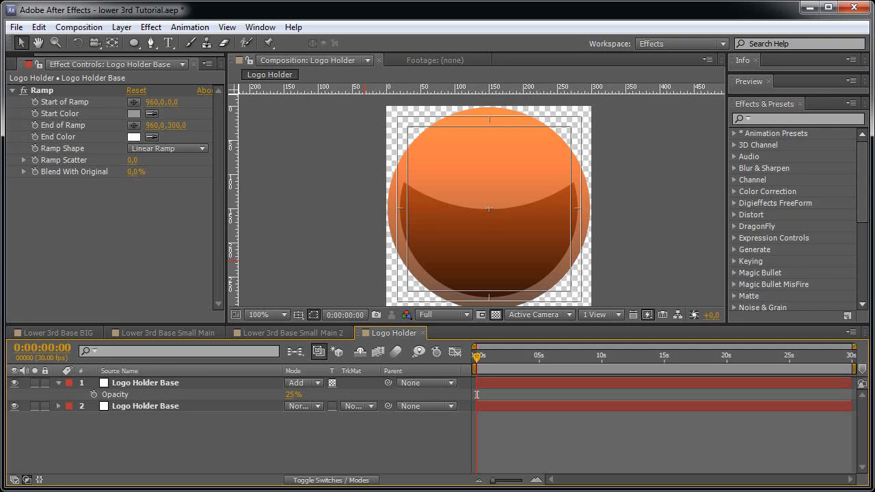
key(t)
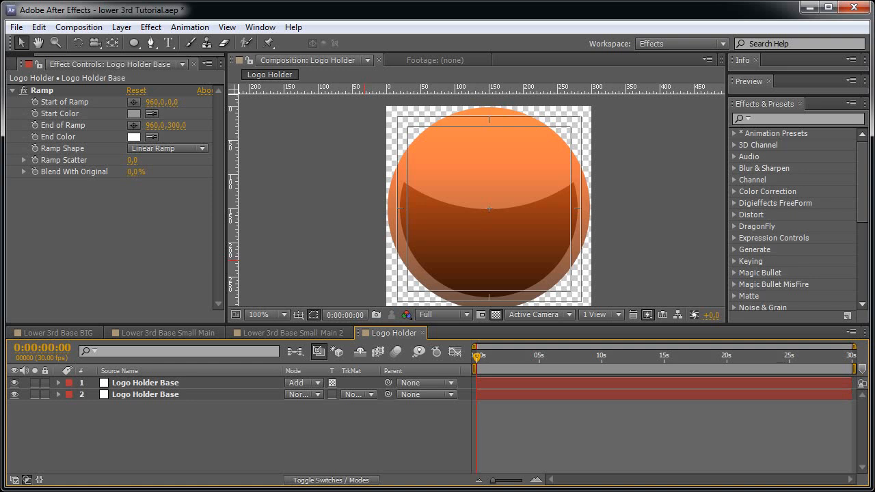
Duplicate the top Logo Holder Base layer and set the copy's blending mode to Normal
click(145, 383)
key(ctrl+d)
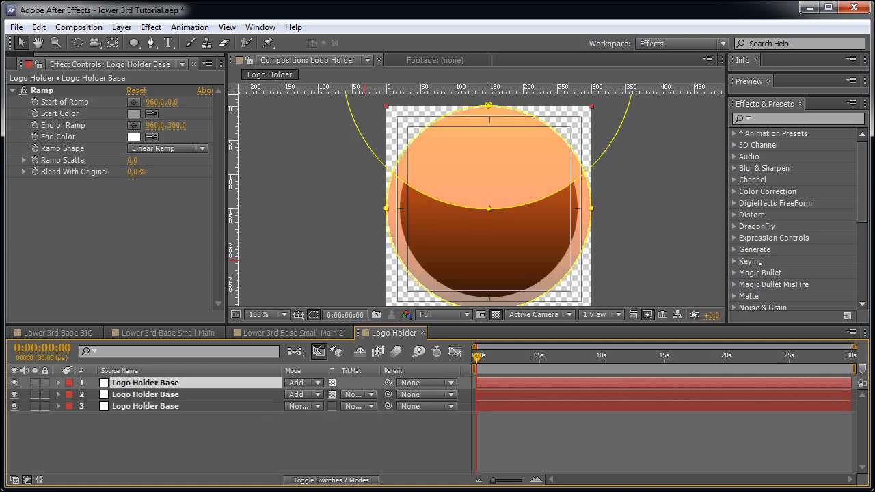
click(304, 383)
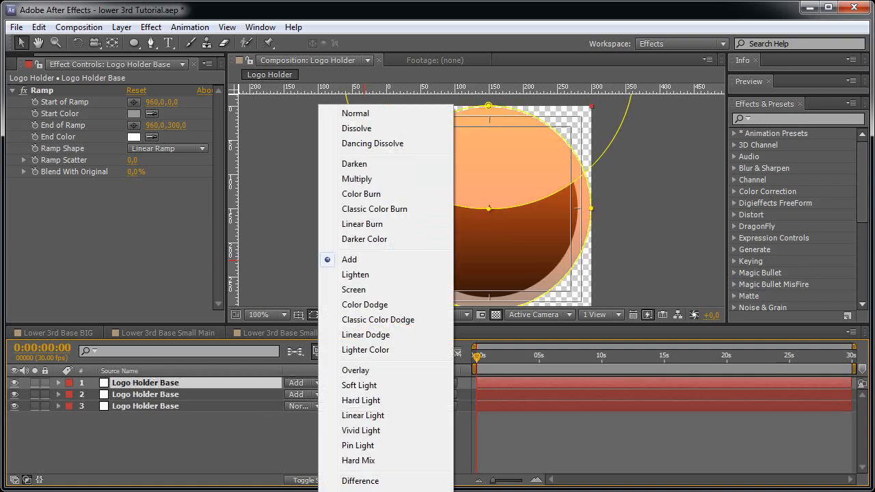
click(356, 113)
Set the top Logo Holder Base layer's opacity to 100% and turn off its preserve underlying transparency option
key(t)
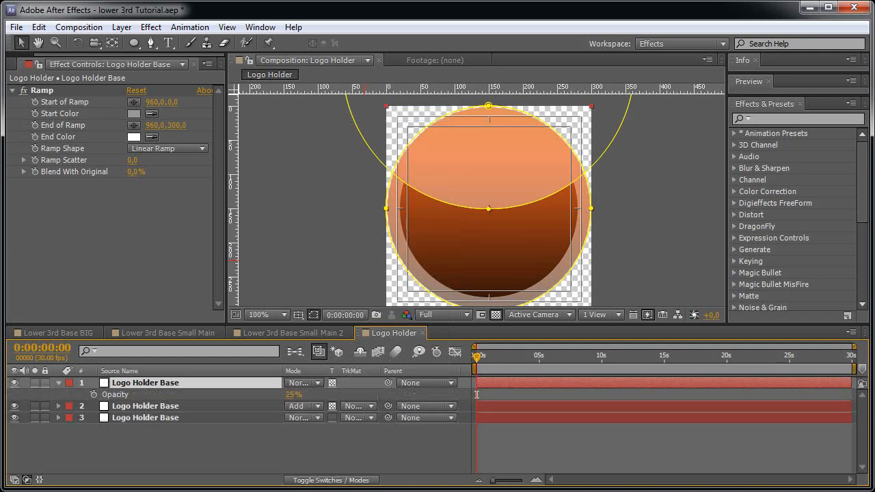
drag(294, 394, 346, 394)
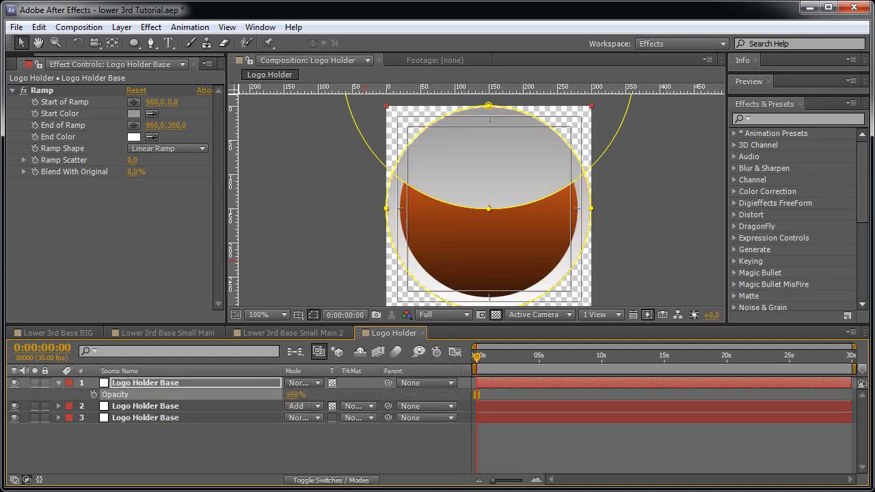
click(333, 383)
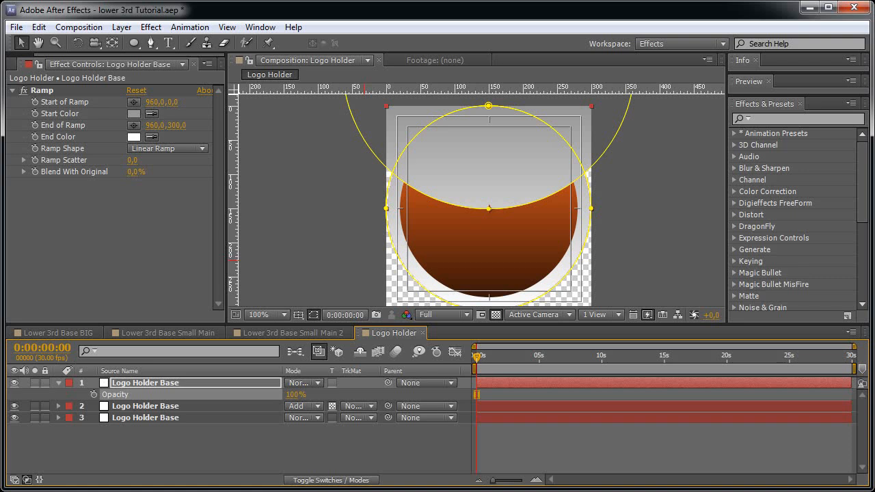
Delete Mask 3 from the top Logo Holder Base layer and collapse its mask properties
key(m)
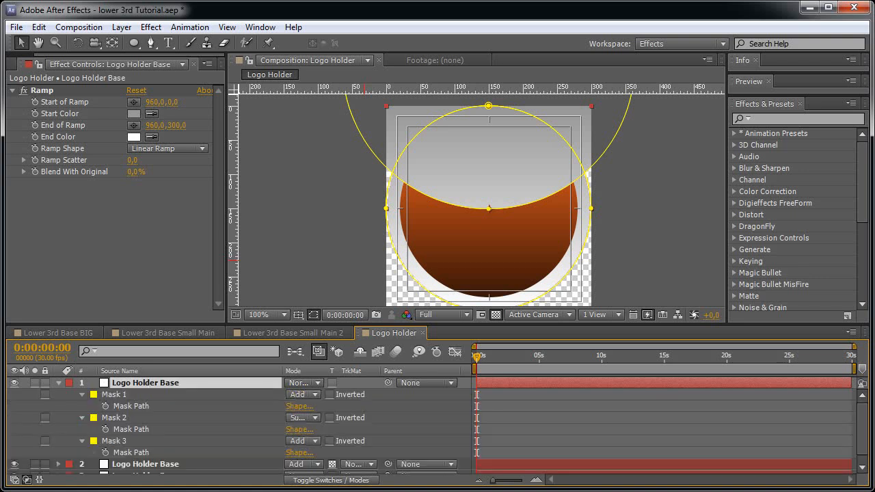
click(115, 440)
key(Delete)
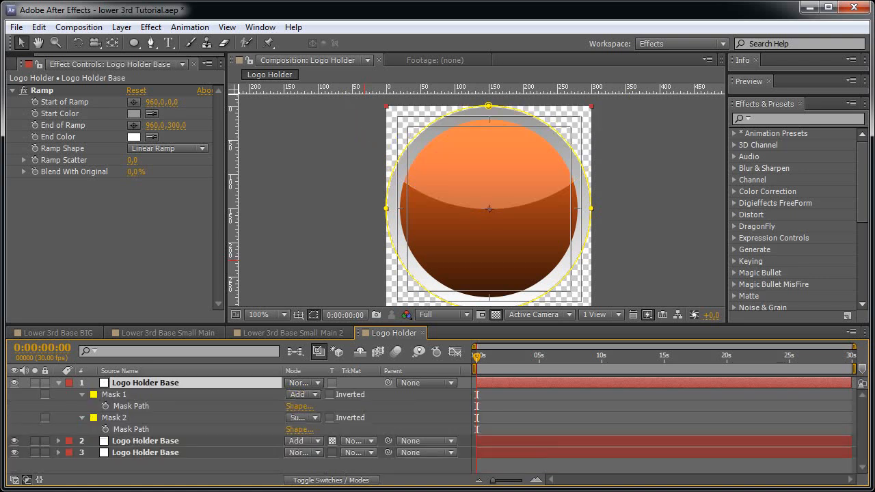
key(m)
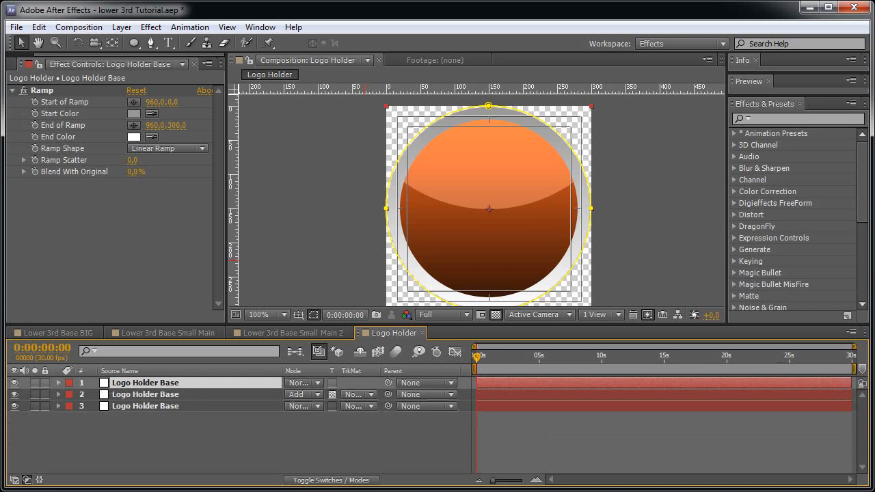
Apply Bevel Alpha to the top Logo Holder Base layer and set its light intensity to 0,80
click(150, 27)
mouse_move(273, 334)
click(371, 353)
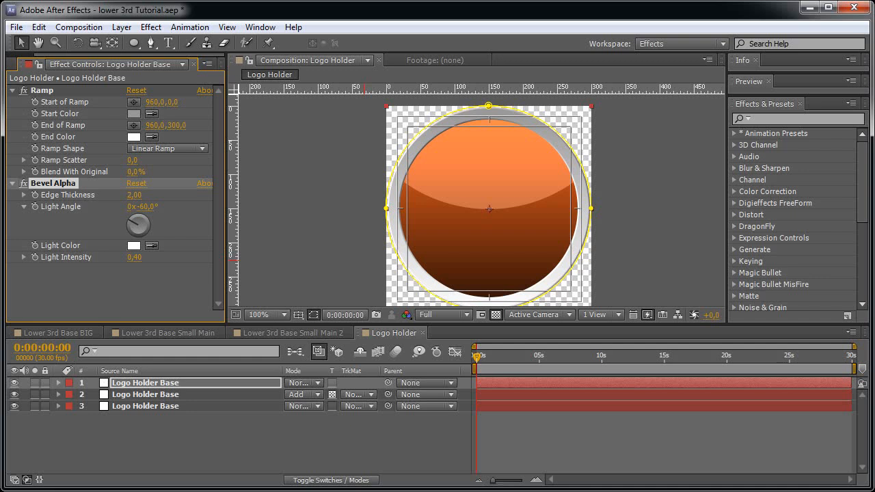
click(134, 257)
text(0,8)
key(Return)
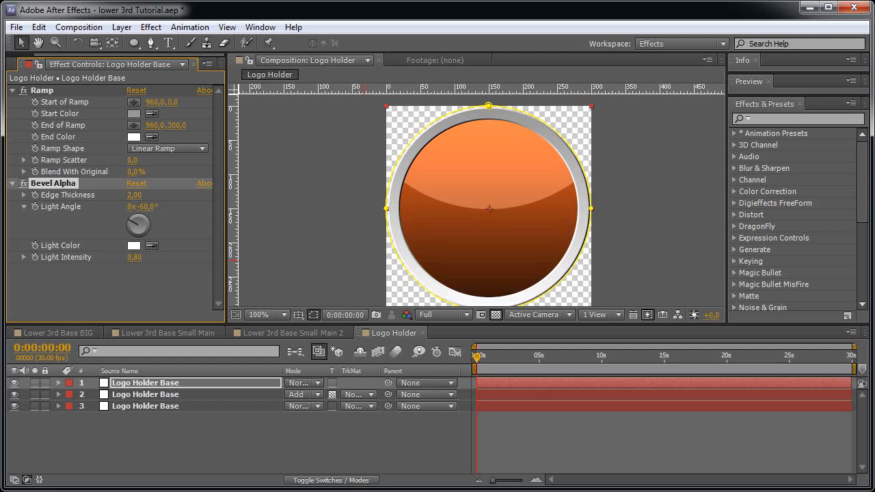
Collapse the existing effects, add a Drop Shadow to the ring layer and set the shadow's opacity to 100%
key(period)
key(h)
key(v)
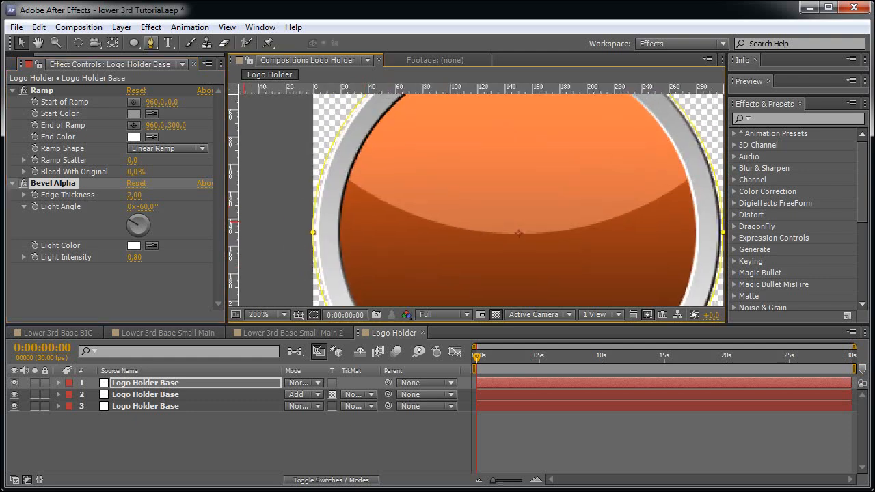
ctrl+click(13, 184)
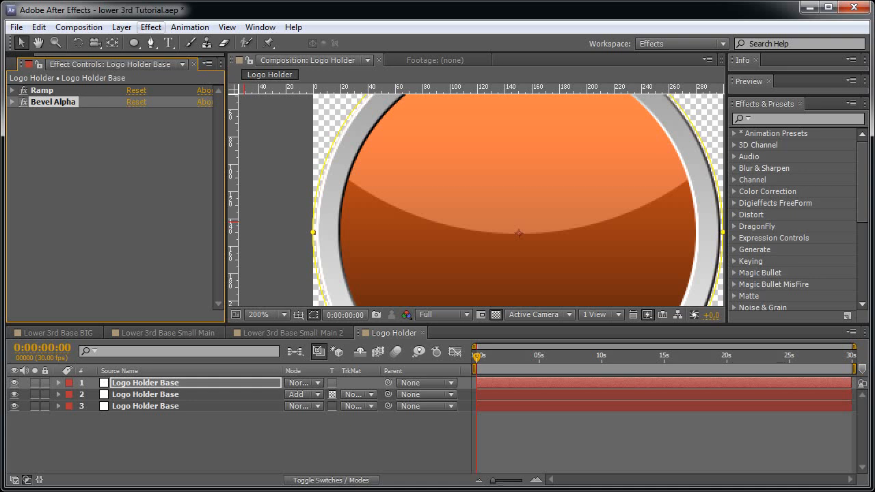
click(151, 27)
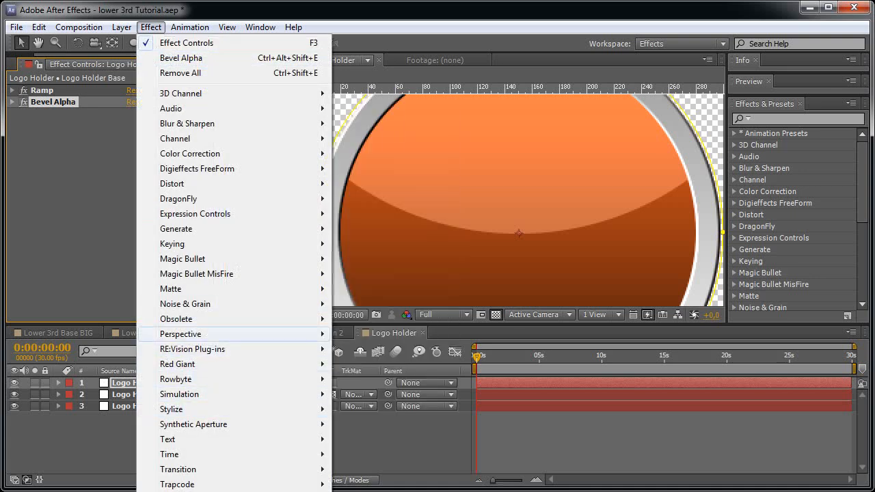
mouse_move(198, 333)
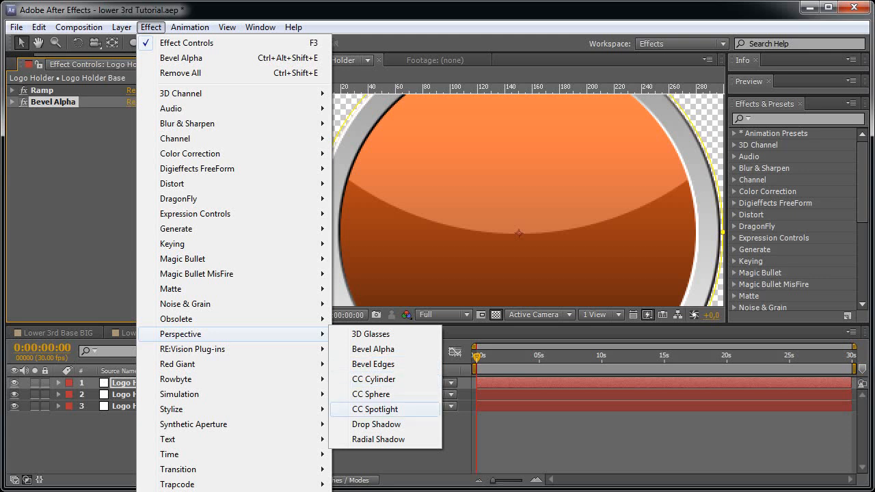
click(377, 424)
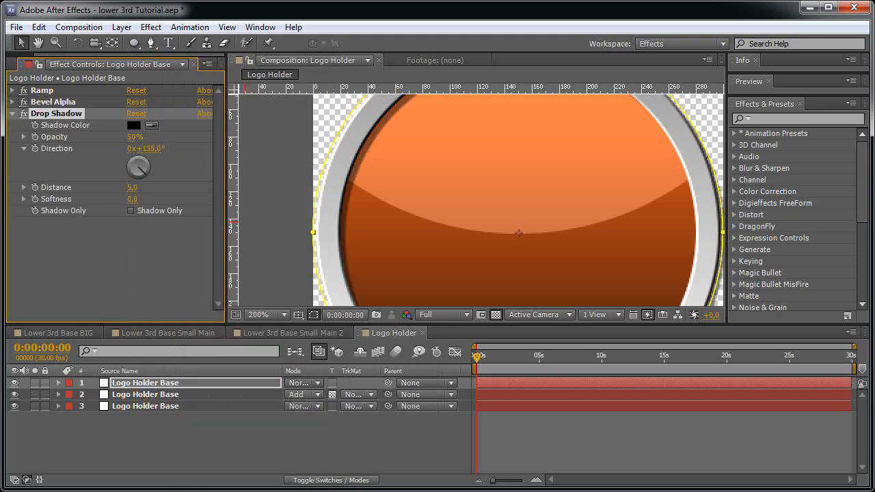
drag(135, 136, 169, 136)
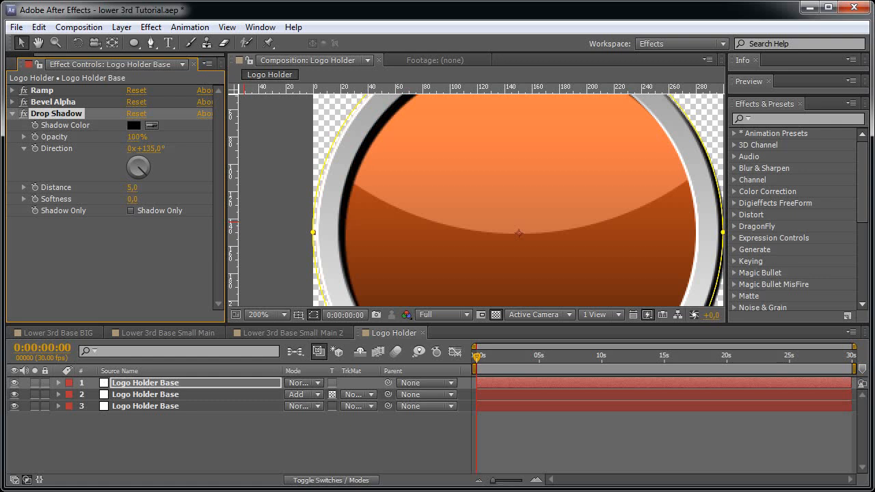
Set the Drop Shadow's softness to 80 and its distance to 0
click(131, 199)
text(80)
key(Return)
click(132, 187)
text(0)
key(Return)
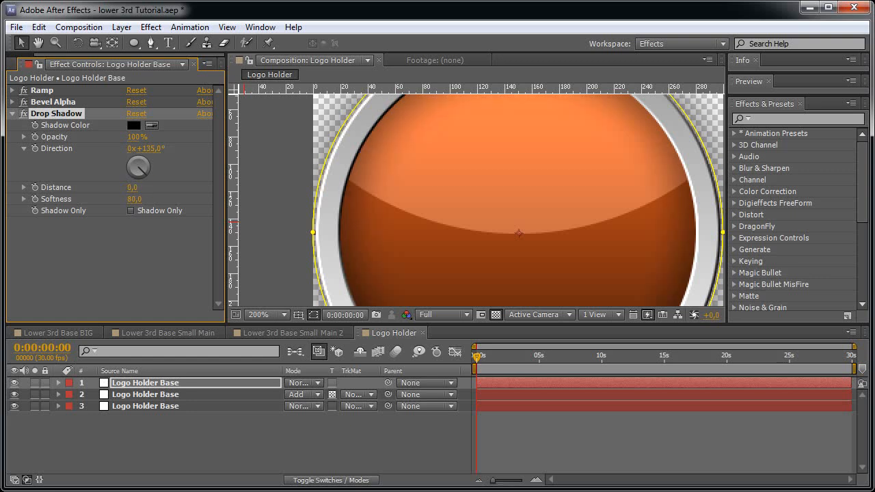
Duplicate the Drop Shadow effect, set the copy's softness to 160, and collapse all effects on the layer
key(ctrl+d)
click(134, 305)
text(160)
key(Return)
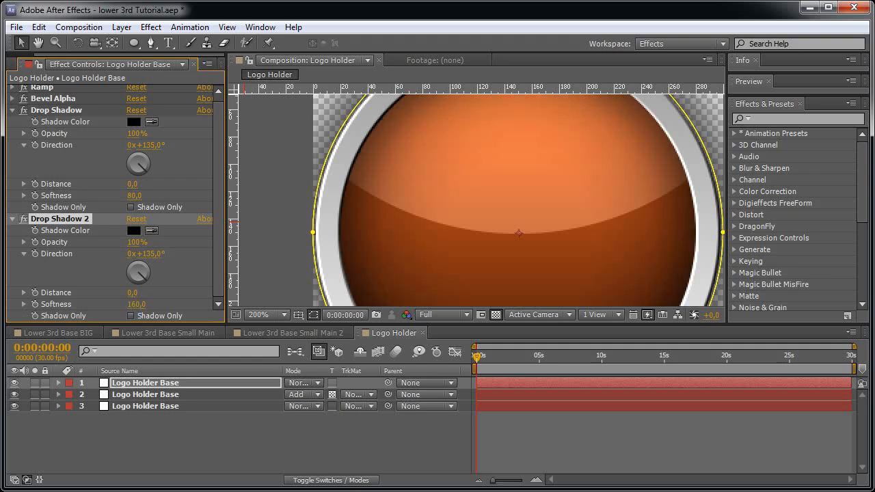
key(ctrl+grave)
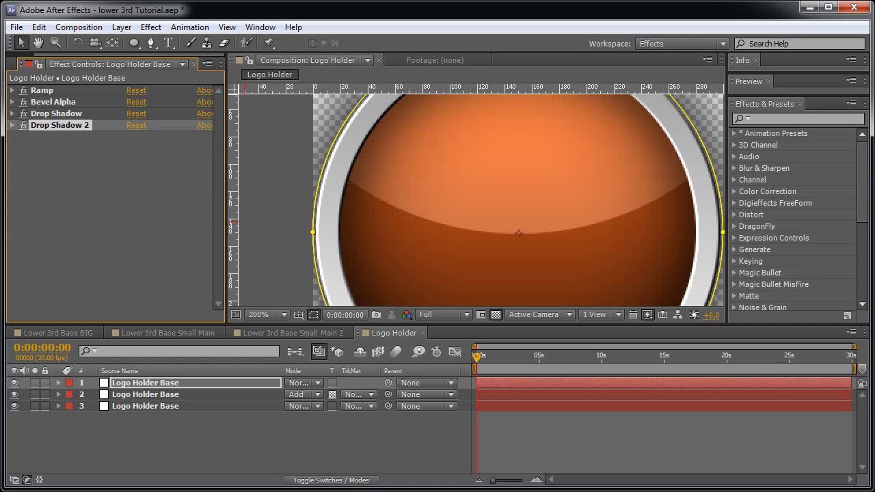
Duplicate the ring layer and remove all effects from the top copy
key(ctrl+d)
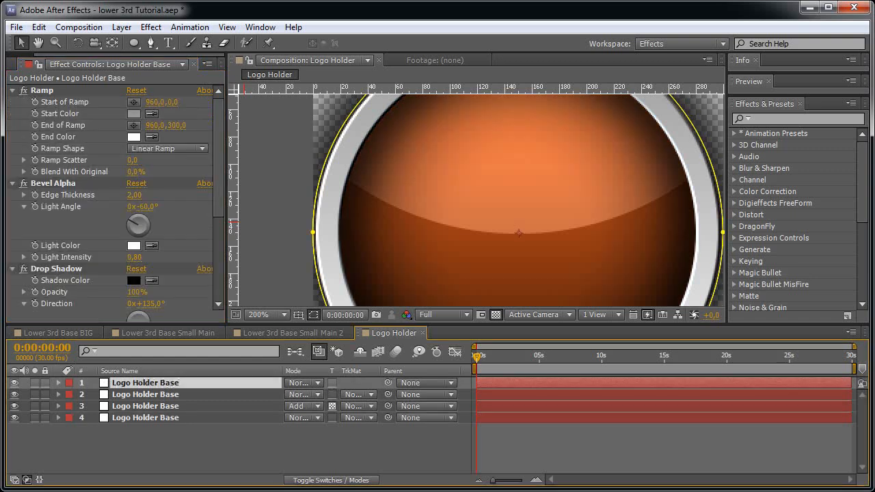
click(56, 269)
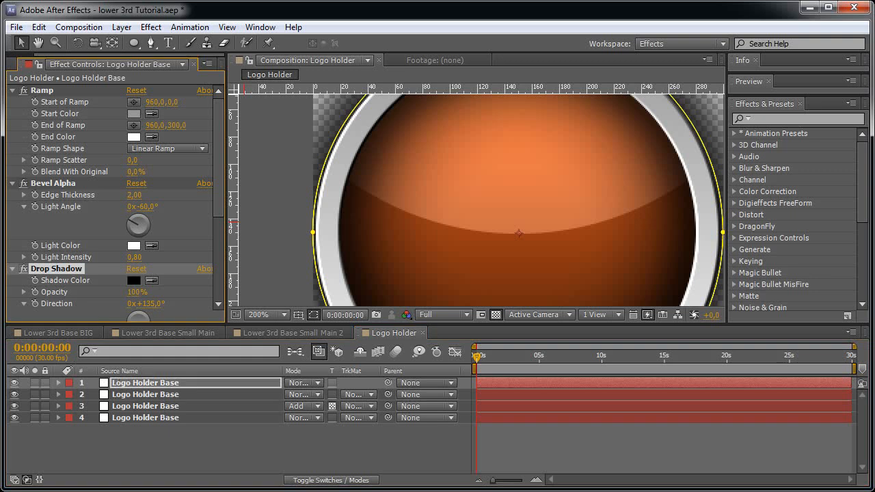
shift+click(42, 90)
key(Delete)
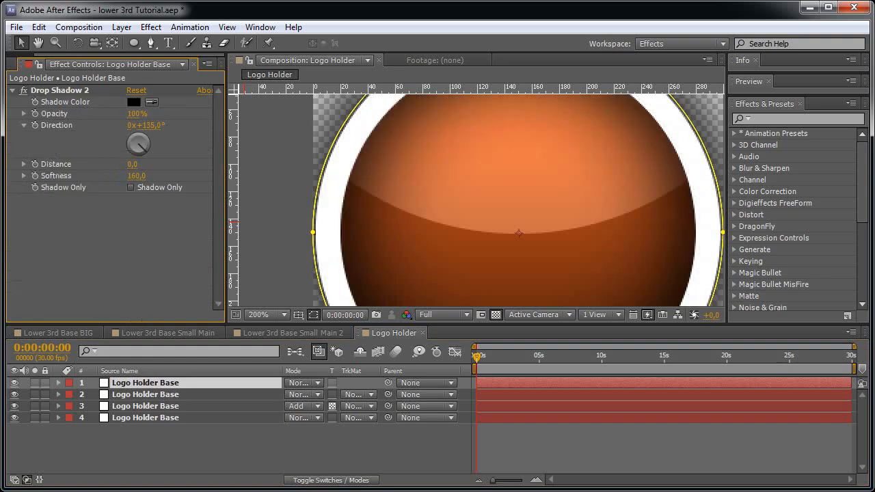
key(ctrl+a)
key(Delete)
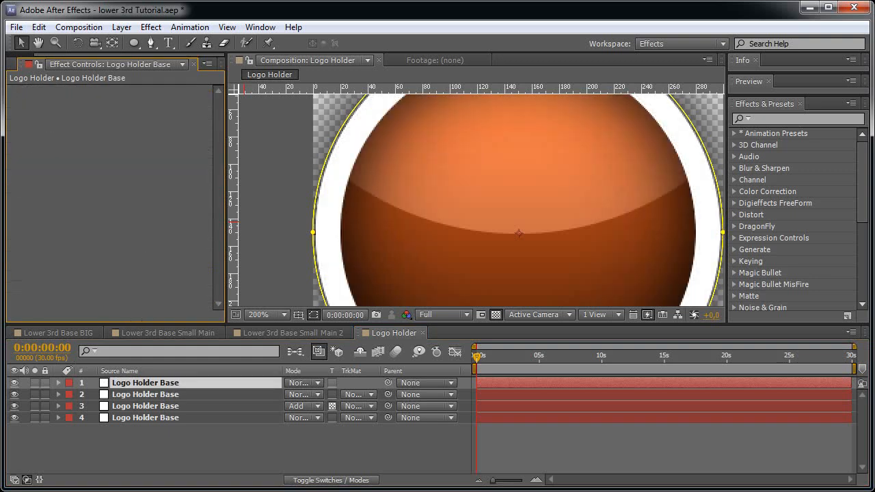
Delete Mask 2 from the top Logo Holder Base copy, leaving a full circle, and collapse its mask properties
key(m)
click(114, 417)
key(Delete)
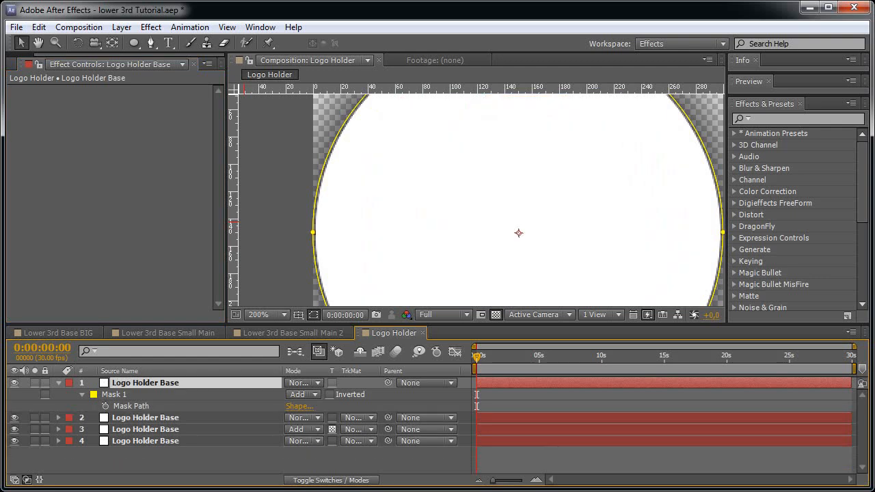
key(m)
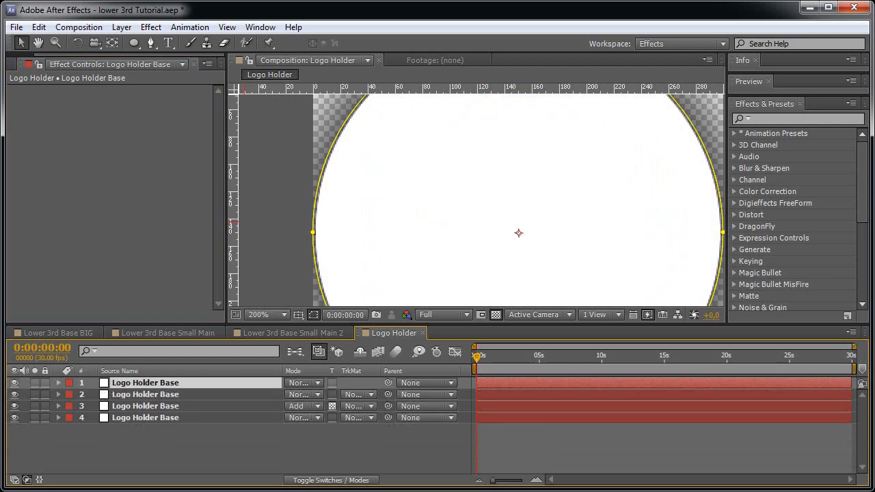
Set the second layer's track matte to Alpha Matte "Logo Holder Base" and check the circle in an enlarged composition view
click(358, 394)
click(403, 419)
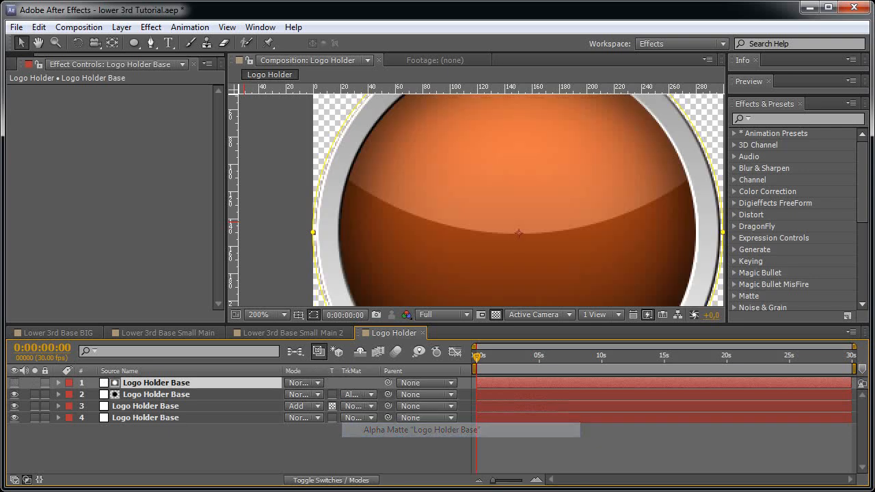
key(grave)
drag(479, 287, 508, 301)
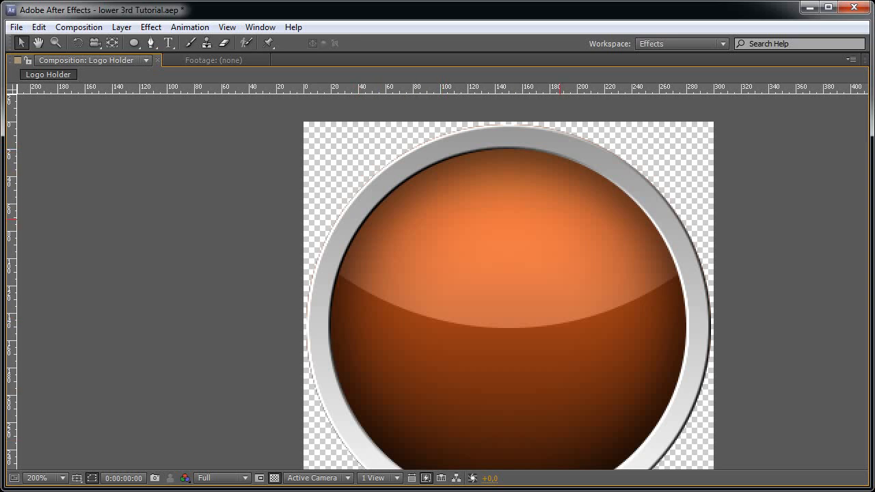
key(grave)
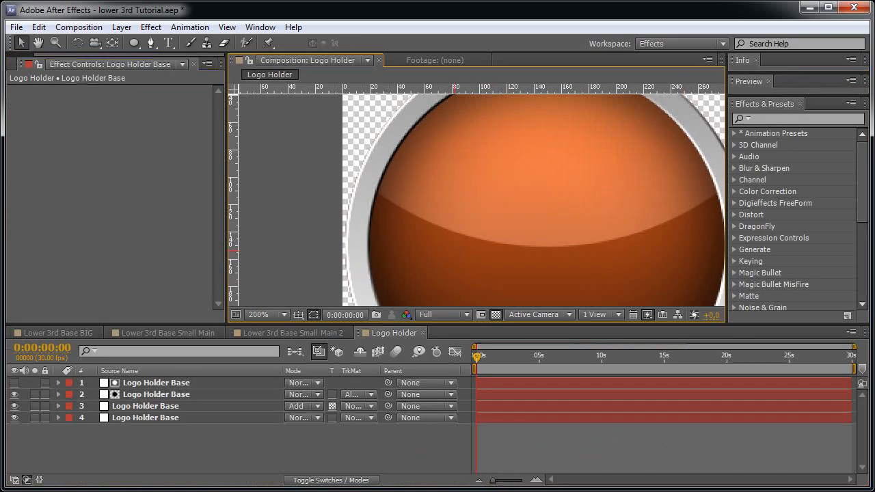
Add a text layer reading "2" on the upper part of the orange circle
key(h)
drag(521, 205, 507, 161)
key(v)
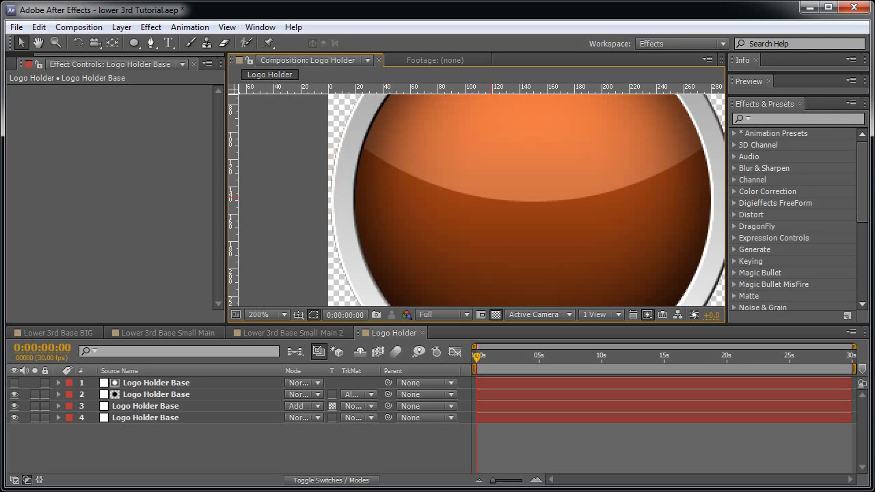
key(ctrl+t)
click(408, 189)
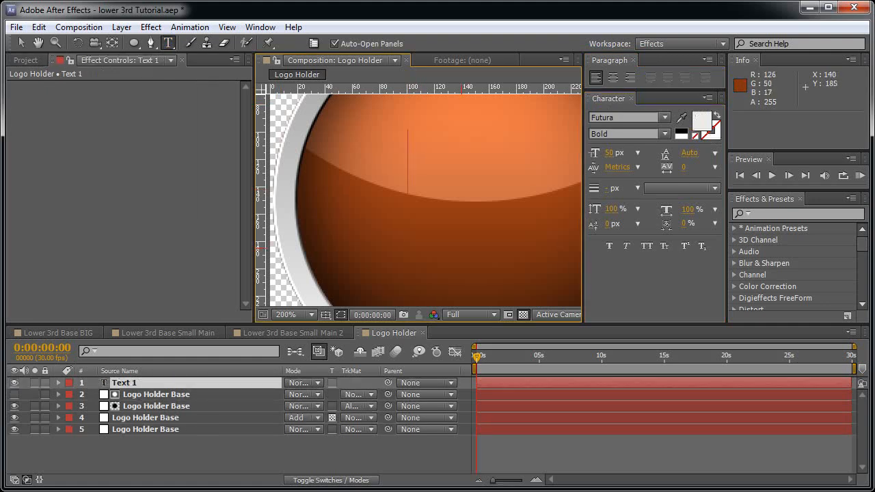
text(2)
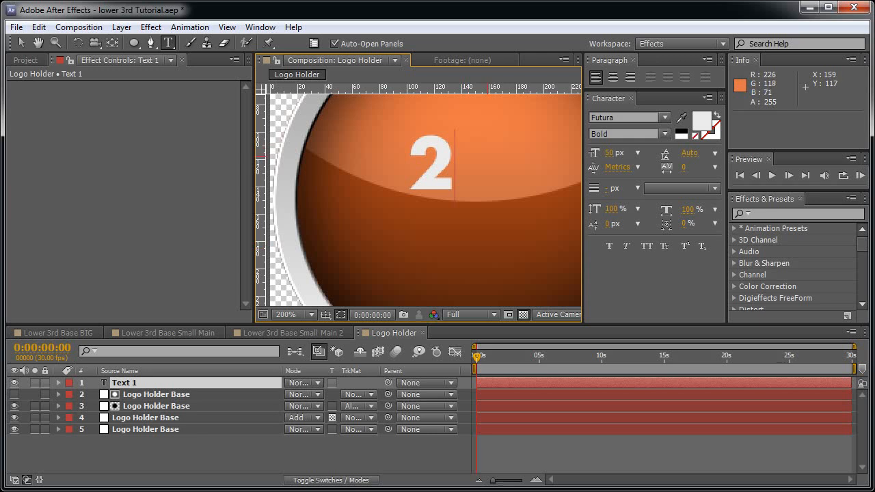
Select all of the "2" text and change its font to Futura Md BT in Bold style
key(ctrl+a)
click(624, 117)
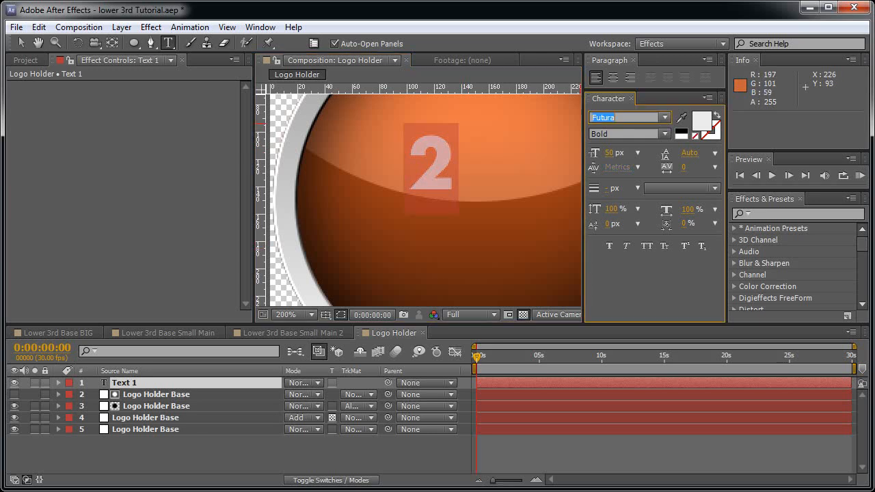
text(Felix Titling)
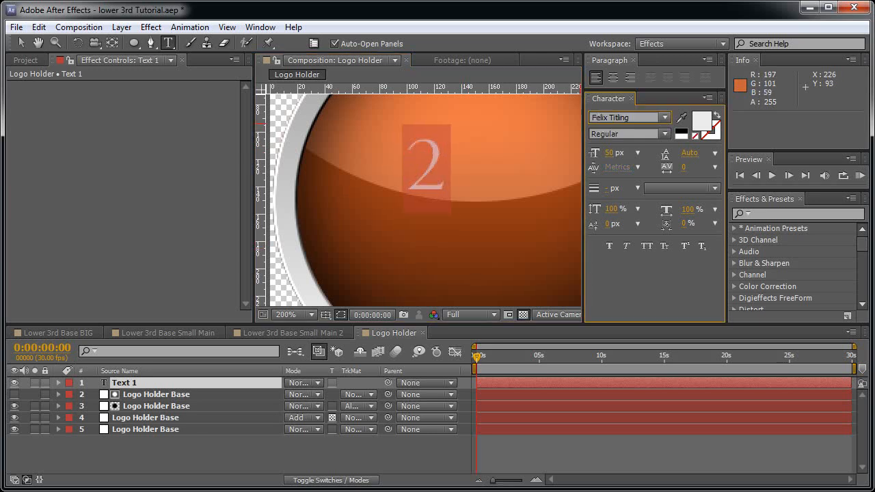
text(u)
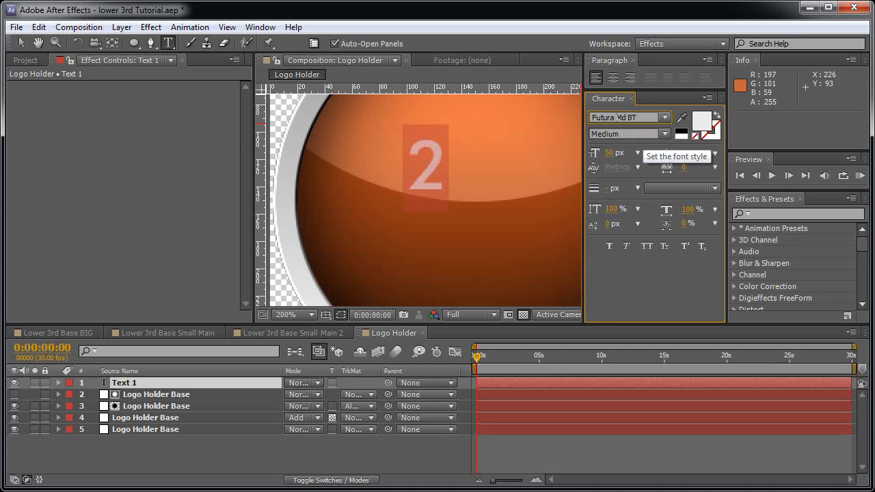
click(647, 134)
click(619, 164)
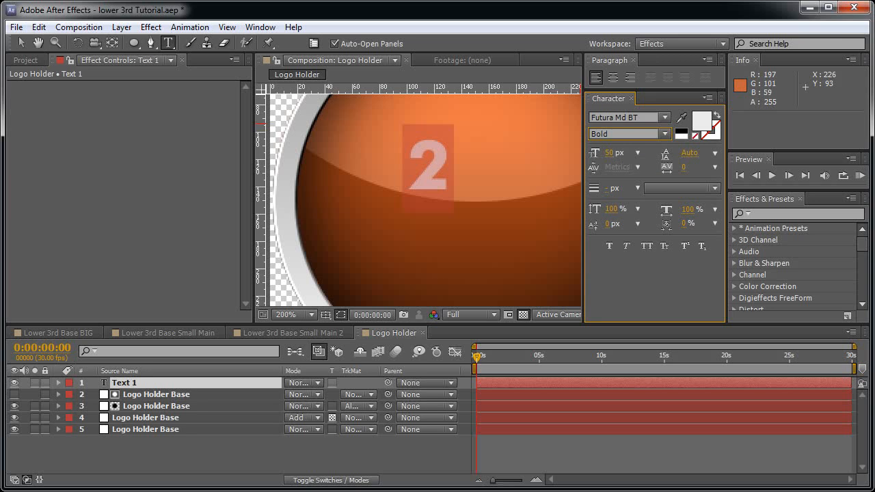
Set the "2" text's font size to 280 px and move it over the circle to about position 64.5, 231
click(609, 152)
text(280)
key(Return)
key(v)
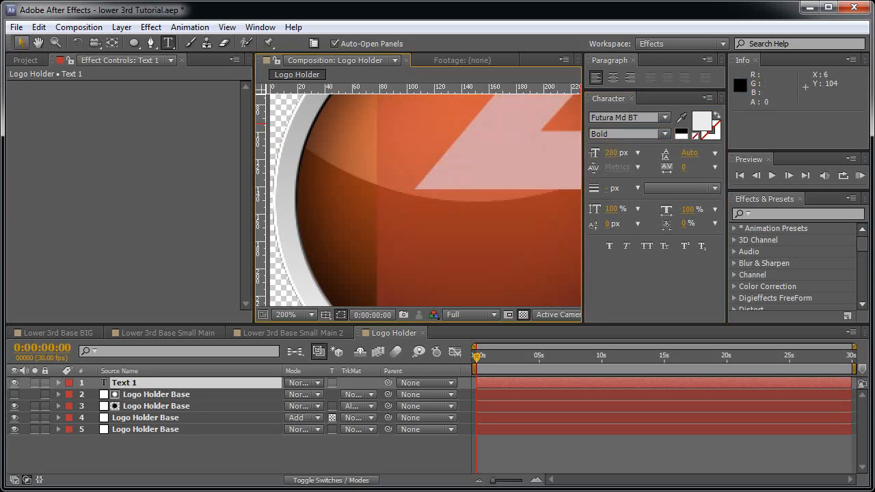
drag(483, 169, 458, 230)
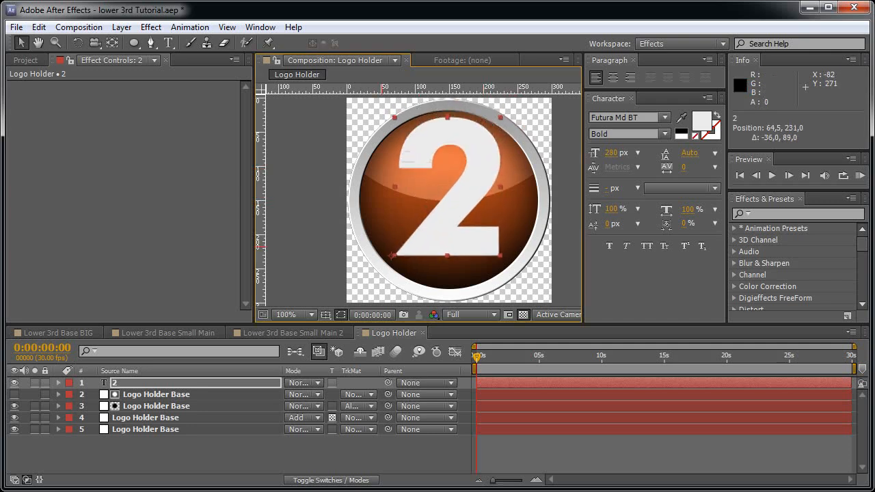
Center-align the "2" text and adjust its position to 143, 236 so it sits balanced inside the circle
key(p)
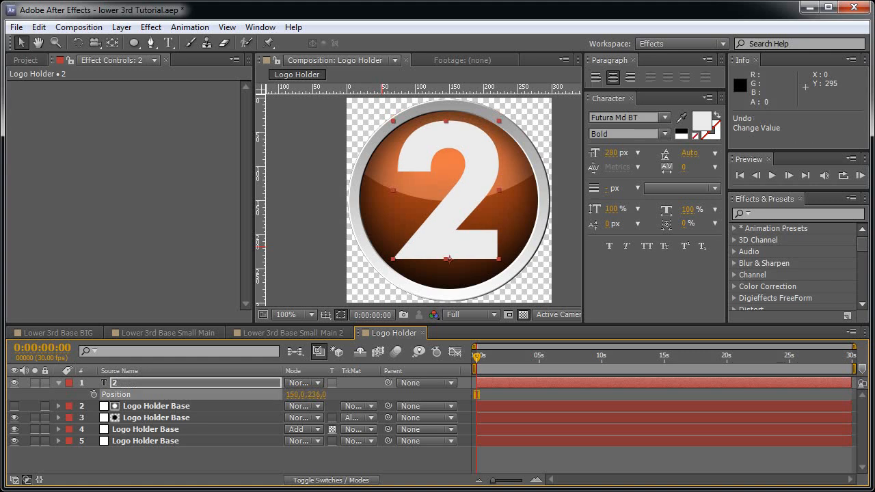
key(Left)
key(Left)
key(Left)
key(Left)
key(Left)
key(Left)
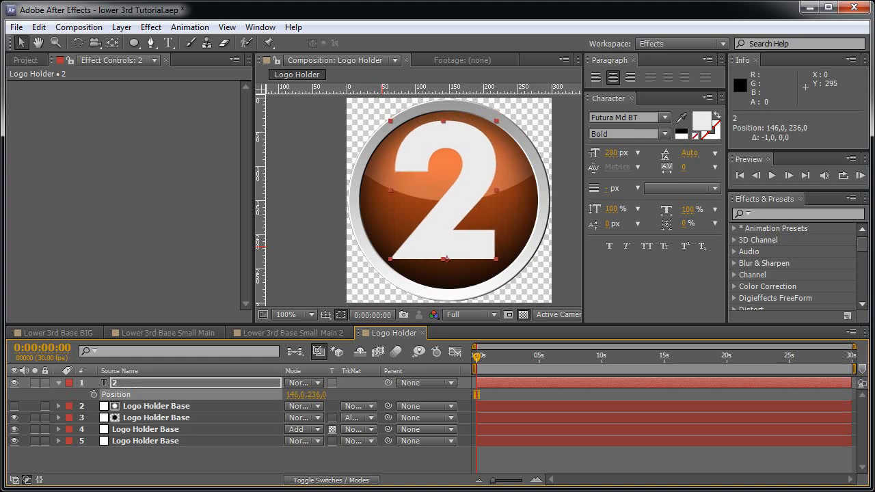
key(Left)
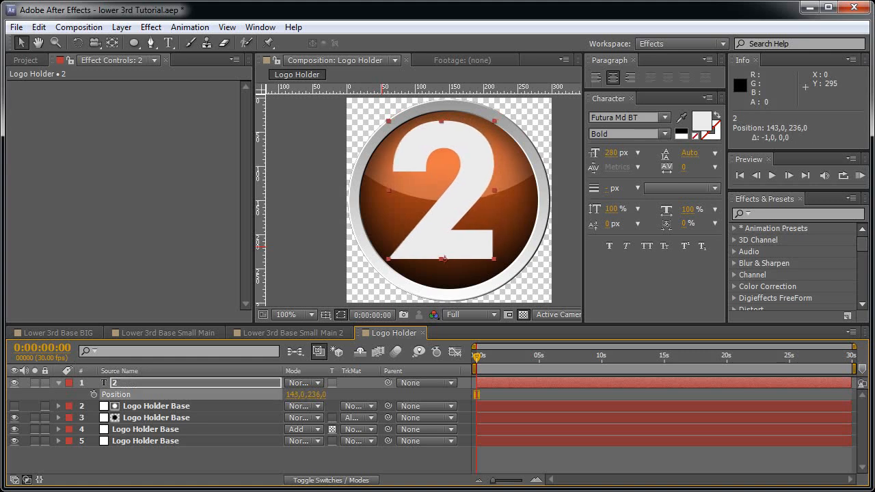
click(477, 395)
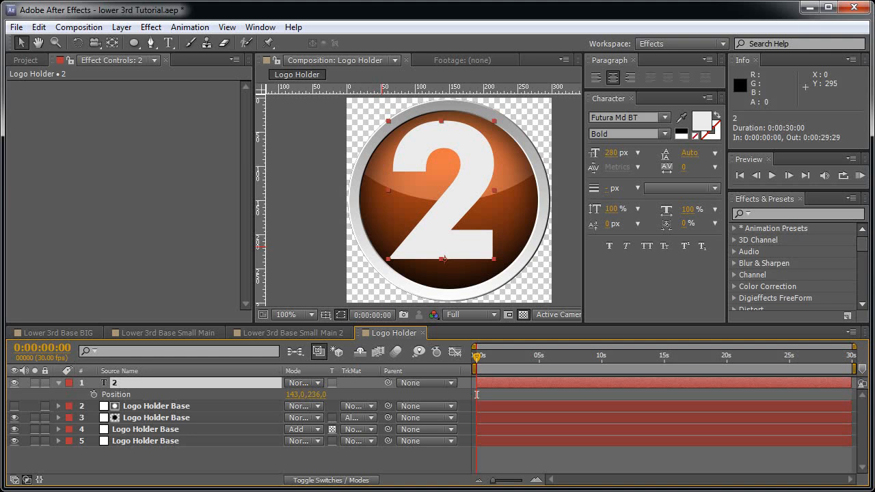
Copy the grey-to-white Ramp effect from the Add-mode Logo Holder Base layer onto the "2" text layer
key(KP_4)
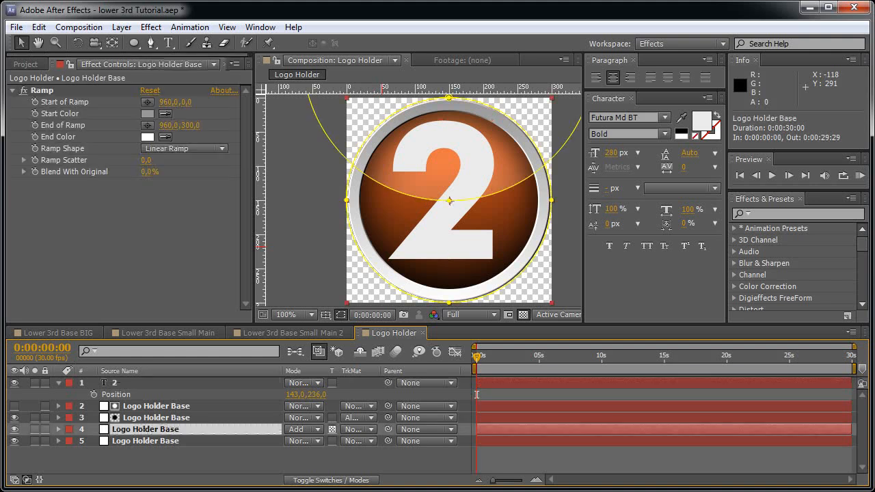
key(ctrl+c)
key(KP_1)
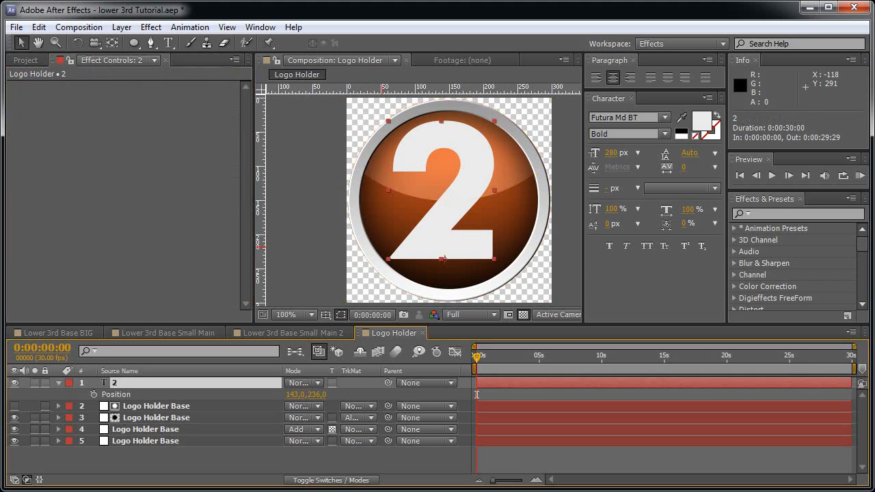
key(ctrl+v)
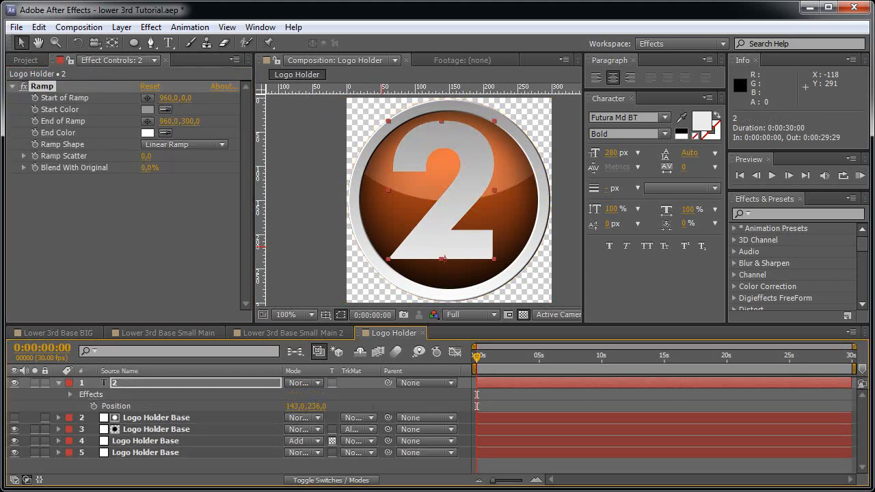
Copy the Bevel Alpha and first Drop Shadow effects from the ring's Logo Holder Base layer onto the "2" text layer
key(KP_4)
key(KP_3)
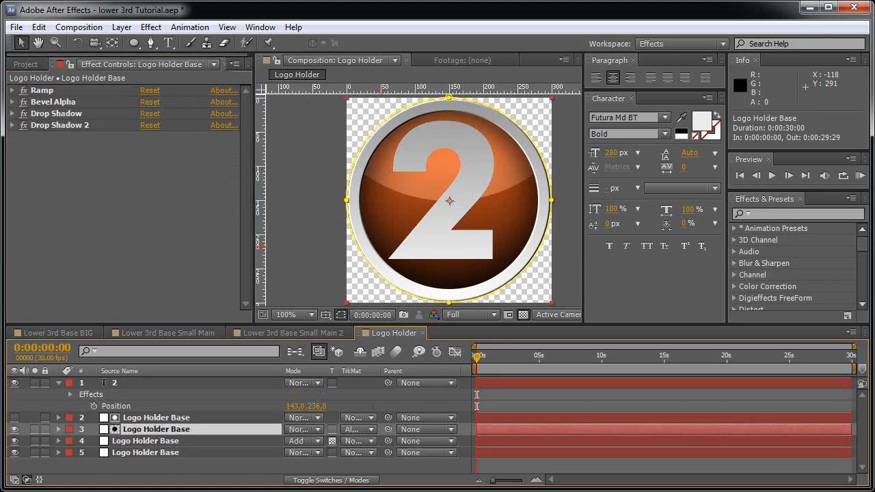
click(54, 101)
ctrl+click(57, 113)
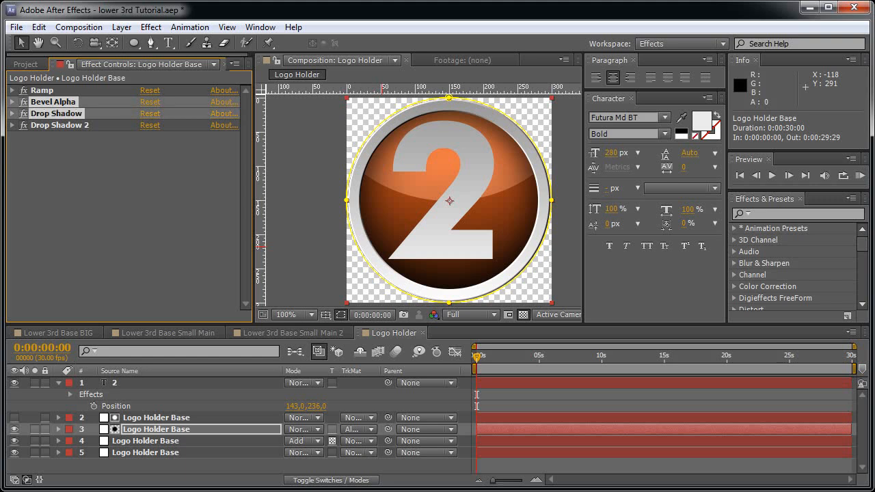
key(KP_1)
key(ctrl+v)
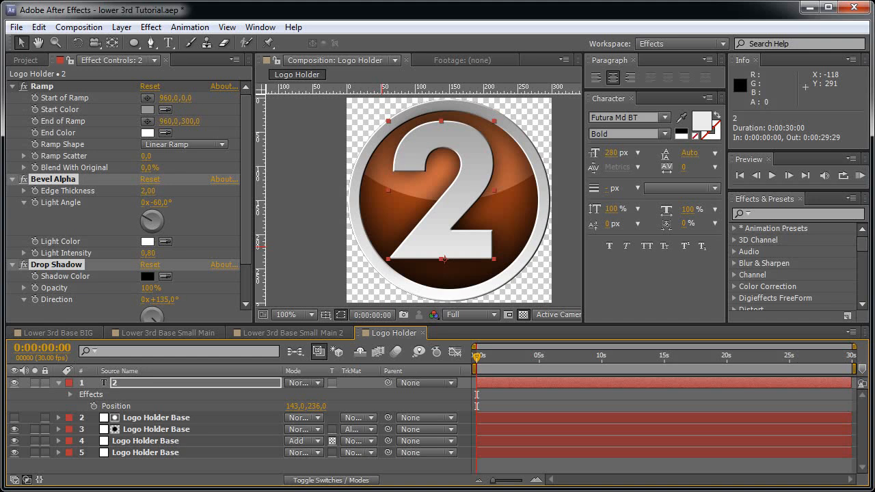
Set the "2" layer's Drop Shadow distance to 3 and softness to 6
click(88, 218)
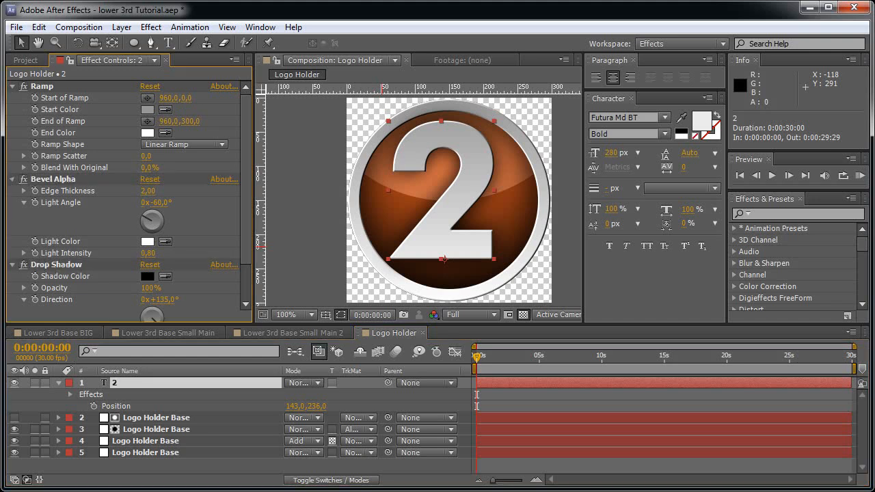
click(12, 179)
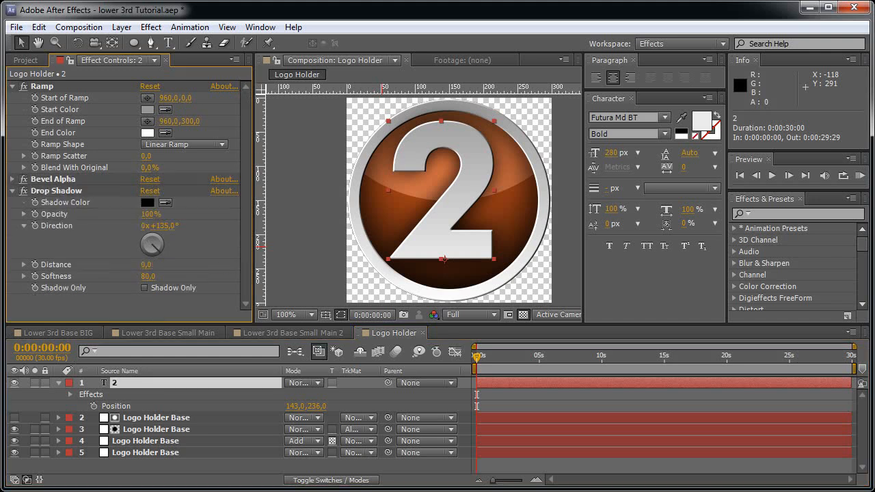
click(145, 264)
text(3)
key(Return)
click(147, 276)
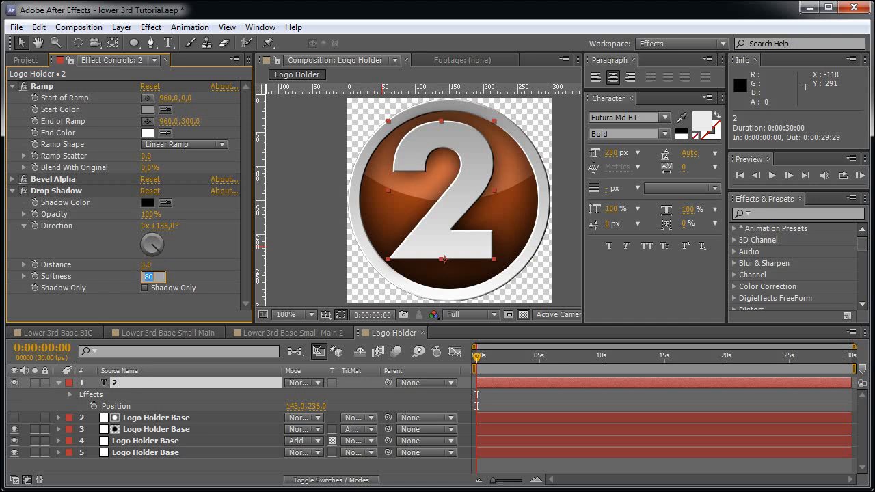
text(6)
key(Return)
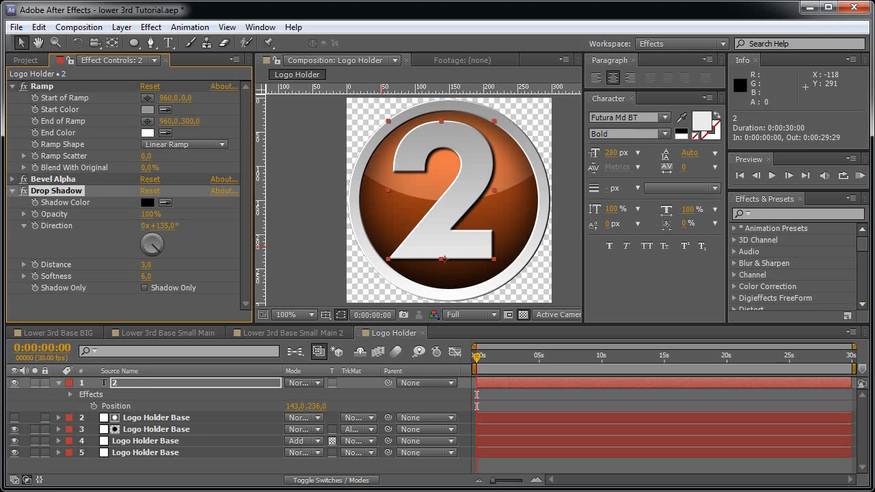
Set the "2" layer's Drop Shadow opacity to 50% and collapse the layer's effect settings
click(149, 214)
text(50)
key(Return)
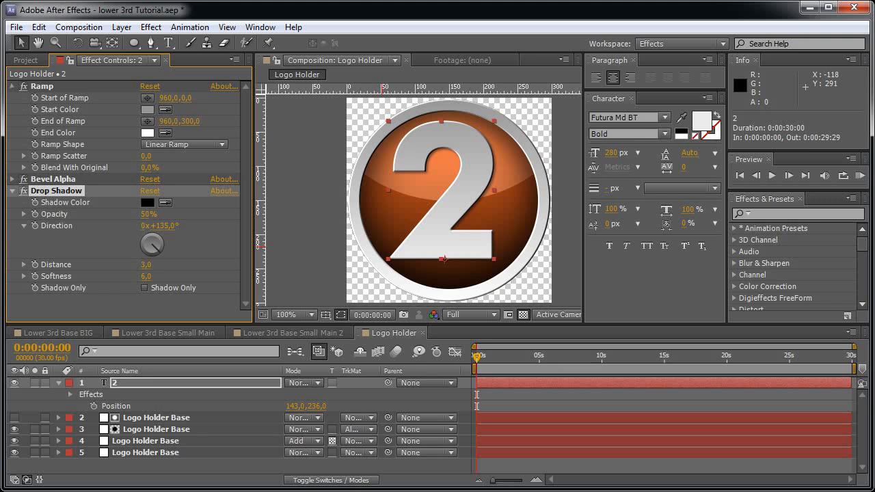
click(13, 86)
click(13, 109)
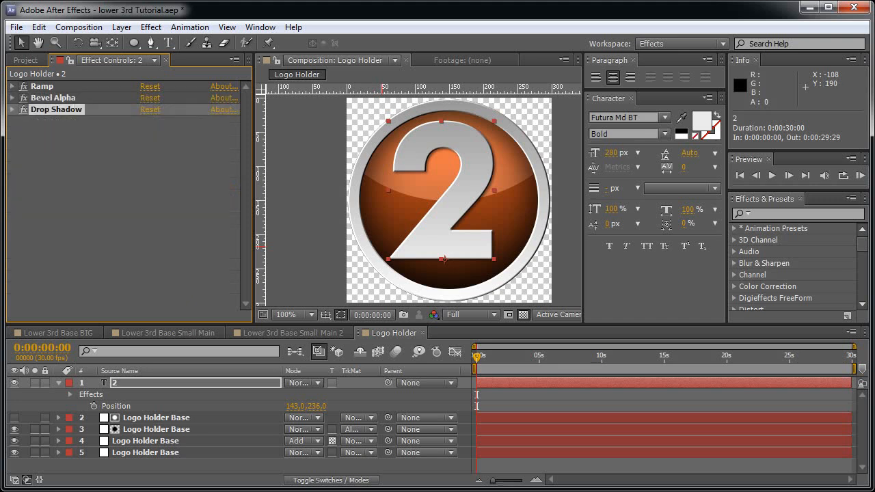
click(136, 170)
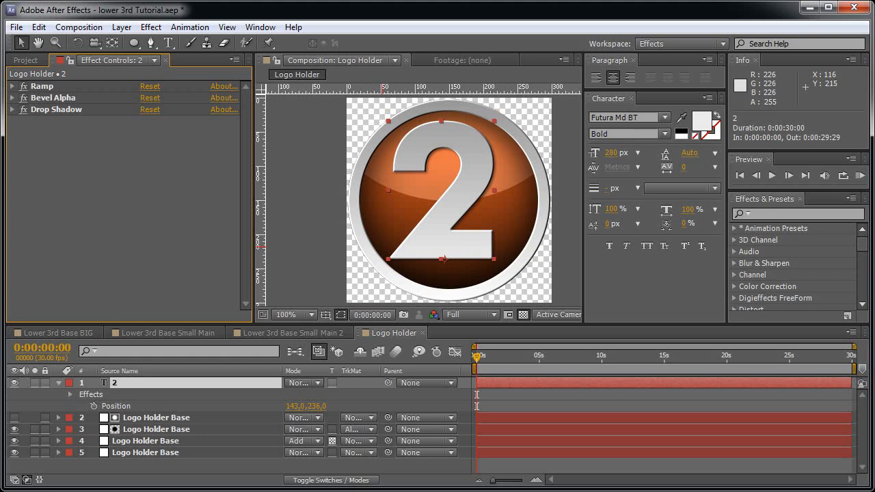
Add a separate text layer reading "news" above the "2" layer
key(ctrl+t)
click(428, 244)
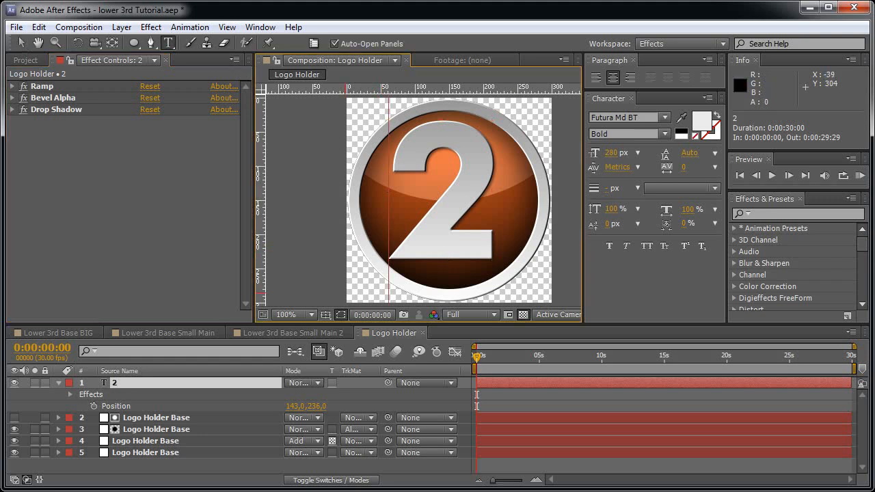
click(321, 465)
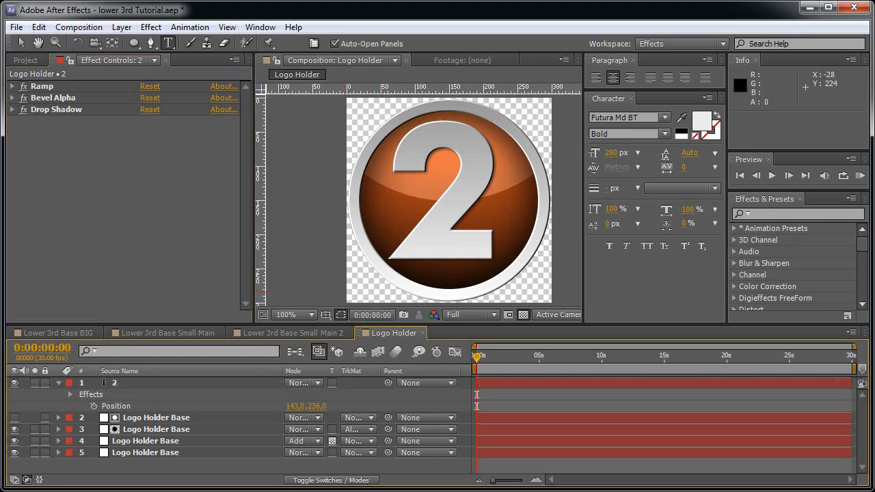
key(ctrl+alt+shift+t)
text(WS)
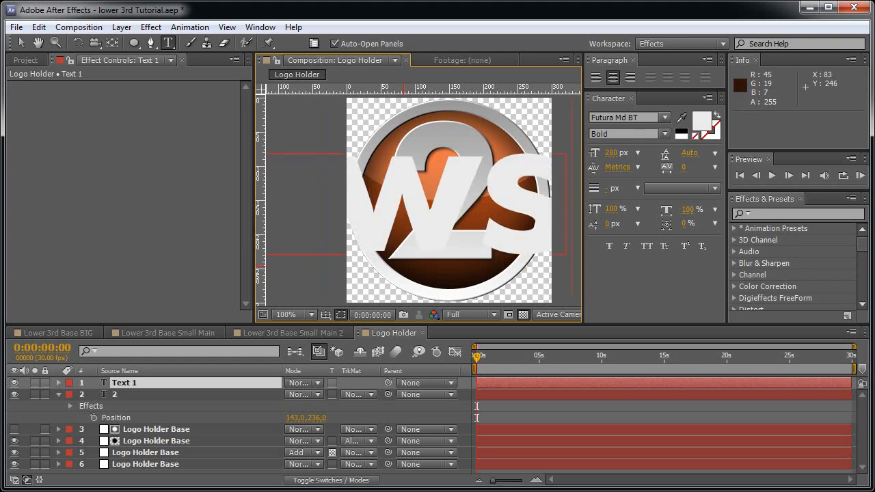
Reduce the "news" text to 112 px and move it over the base of the "2", at position 185, 233
key(ctrl+a)
drag(611, 152, 523, 153)
click(21, 43)
drag(415, 246, 560, 253)
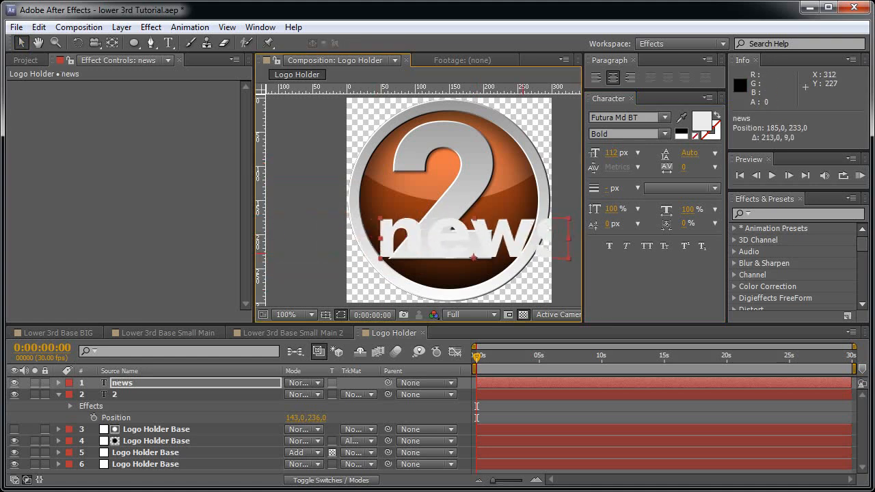
Apply Small Caps to the "news" text and set its font size to 70 px
click(663, 245)
drag(610, 152, 591, 152)
click(608, 153)
text(70)
key(Return)
Move the "news" text horizontally along the foot of the "2" to position 169, 233
scroll(481, 230, up, 1)
drag(481, 231, 429, 148)
drag(547, 209, 525, 209)
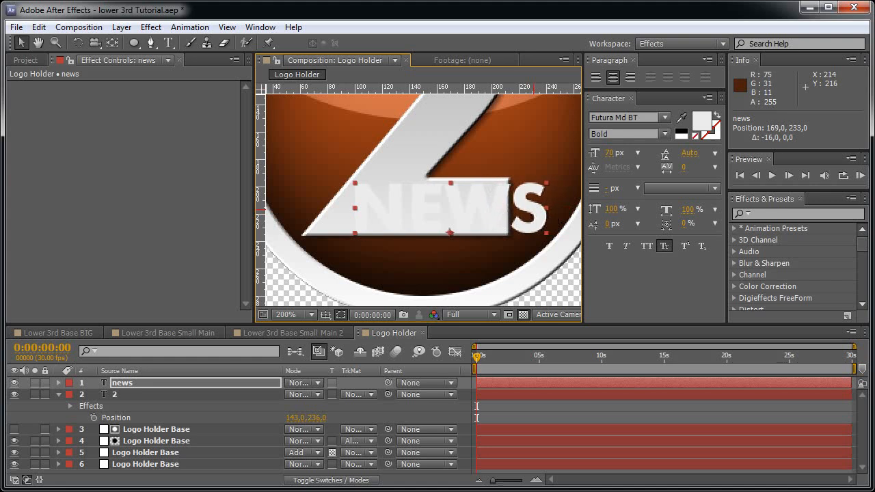
Try tracking values of 10 and 25 on the "news" text
click(695, 167)
text(10)
key(Return)
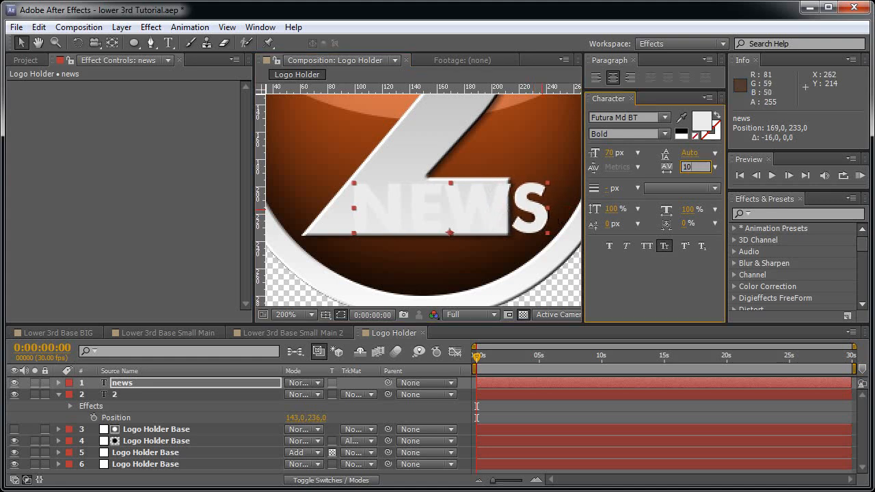
key(Return)
text(25)
key(Return)
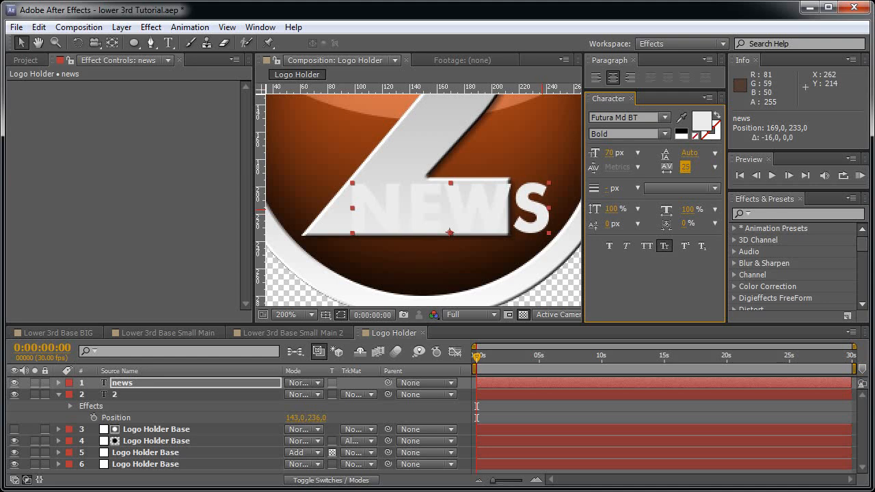
Shift the "news" text slightly left to position 167.5, 233 and set its tracking to 40
drag(529, 207, 527, 207)
click(685, 167)
text(40)
key(Return)
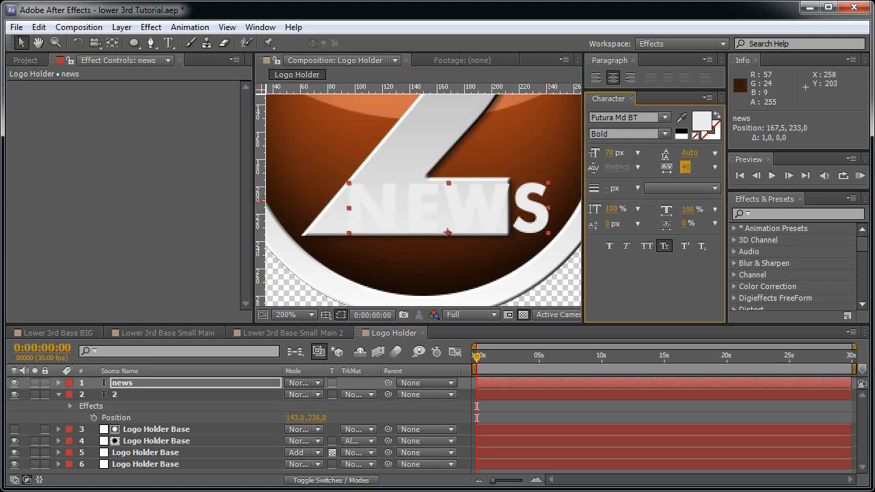
Set the tracking of the NEWS text to 60
text(60)
key(Return)
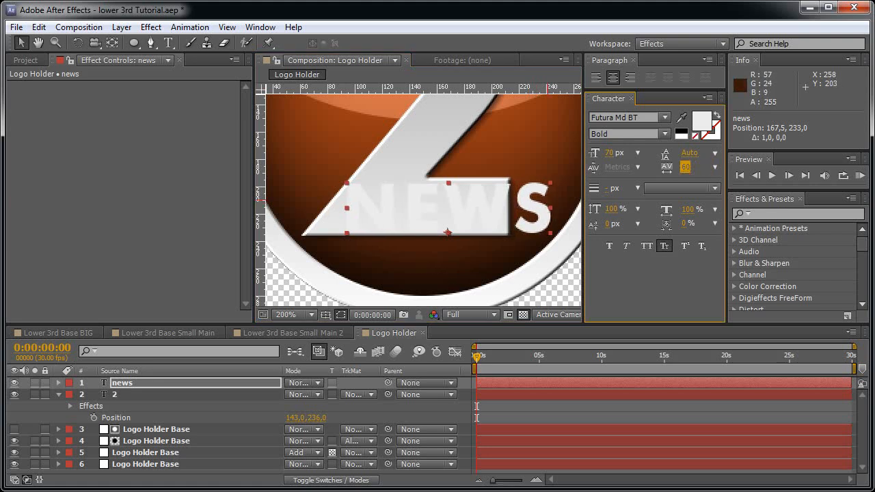
click(531, 195)
key(shift+Right)
key(shift+Left)
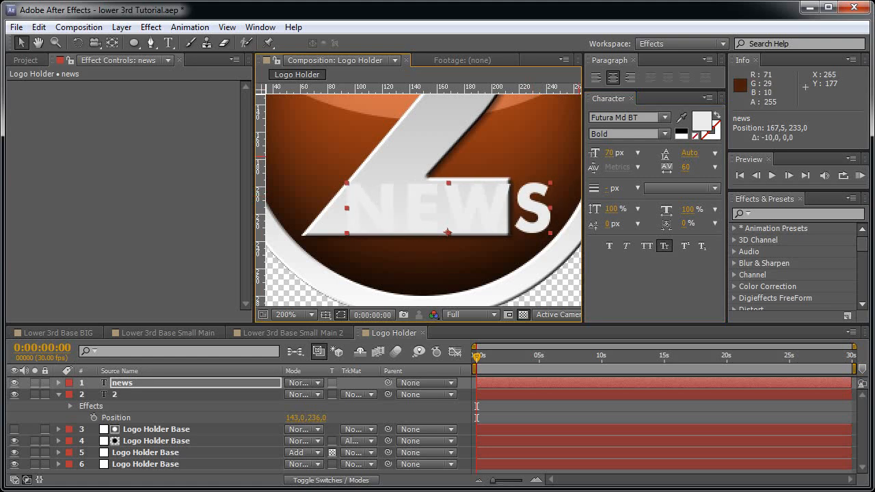
Reduce the NEWS text's font size to 68 px and nudge it one pixel to the left
click(609, 153)
text(68)
key(Return)
click(524, 193)
key(Left)
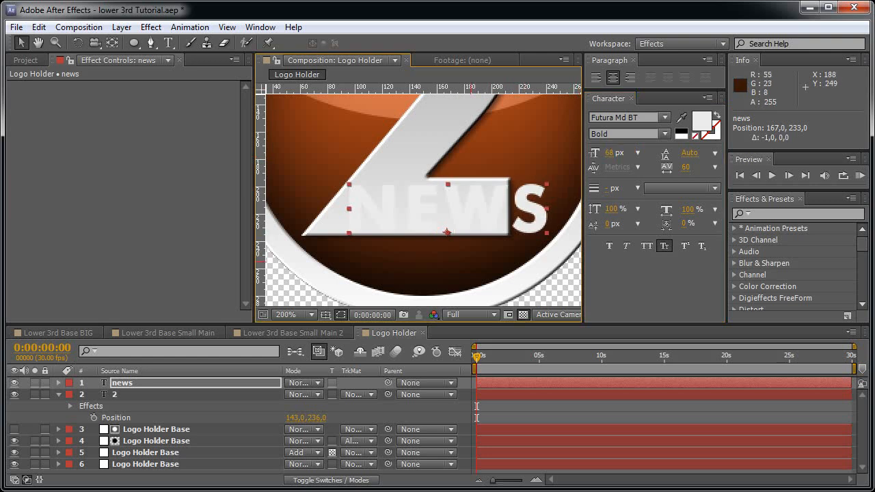
Set the large 2 layer's track matte to Alpha Inverted so the news text cuts through it
click(136, 395)
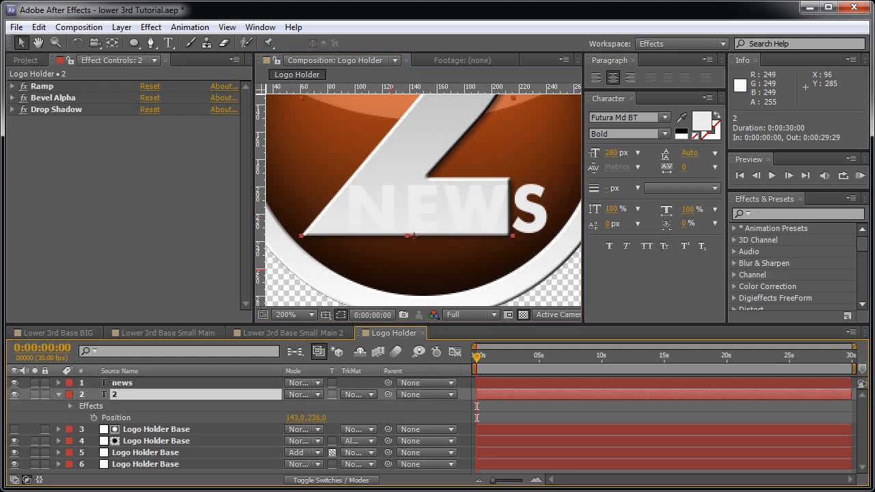
click(359, 394)
click(417, 442)
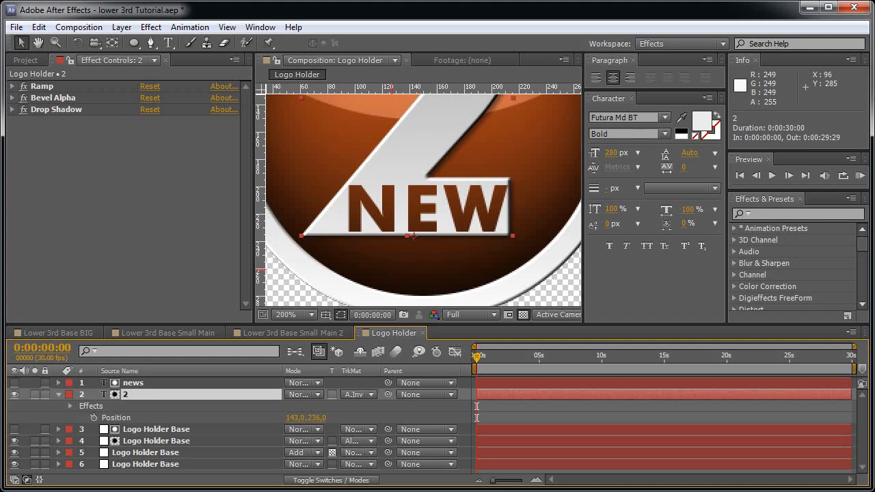
Duplicate the news text layer and turn on the copy's visibility
click(133, 383)
key(ctrl+d)
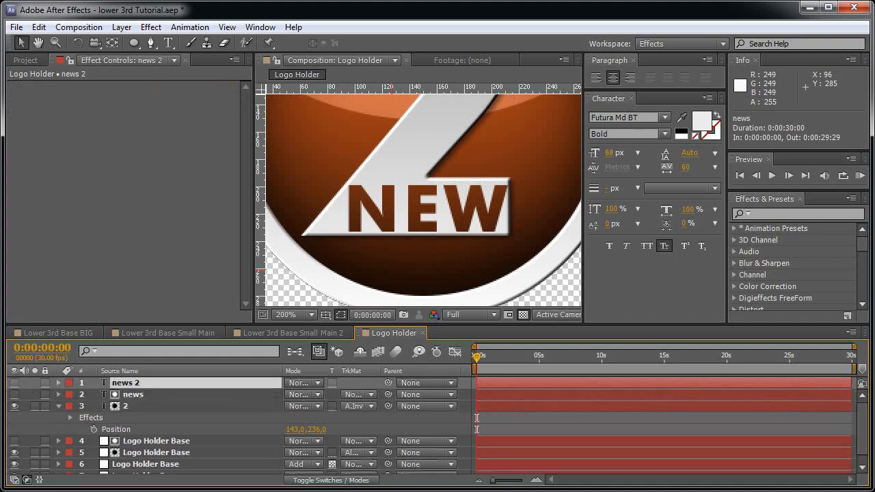
key(F2)
click(15, 382)
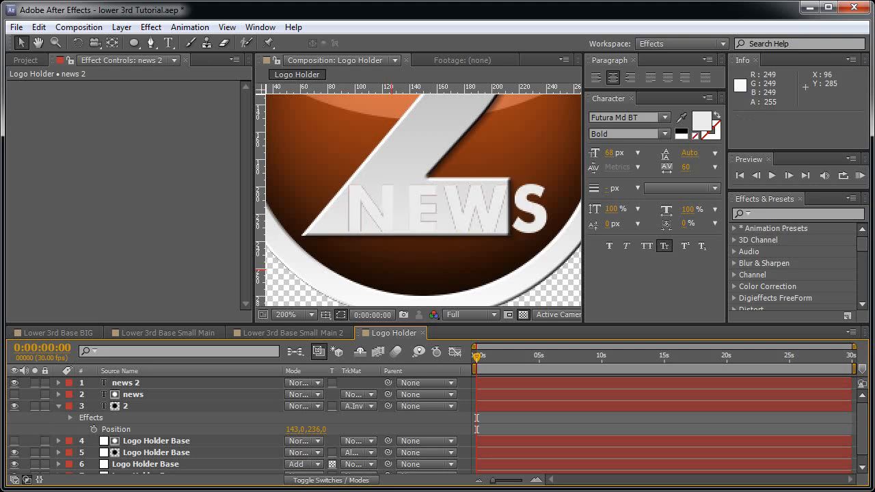
Solo the news 2 layer, draw an elliptical mask about 40 by 64 px around its letter S, and end the solo
click(34, 382)
key(q)
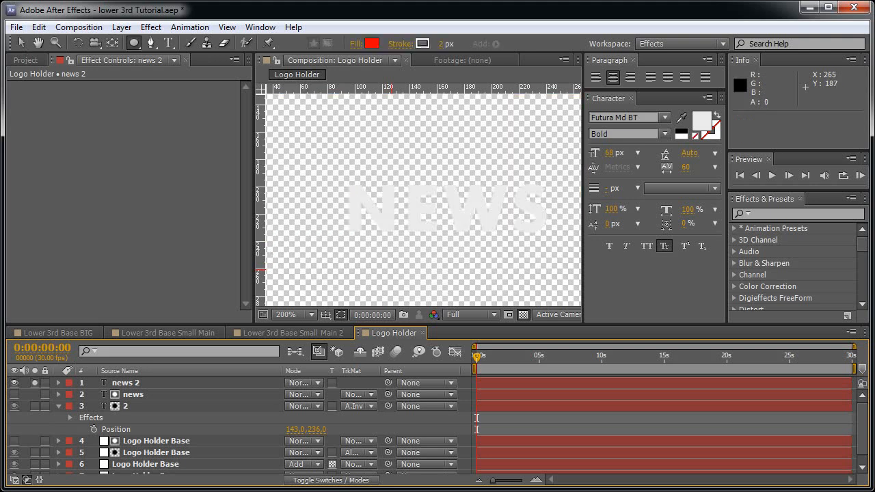
drag(571, 169, 527, 232)
key(ctrl+z)
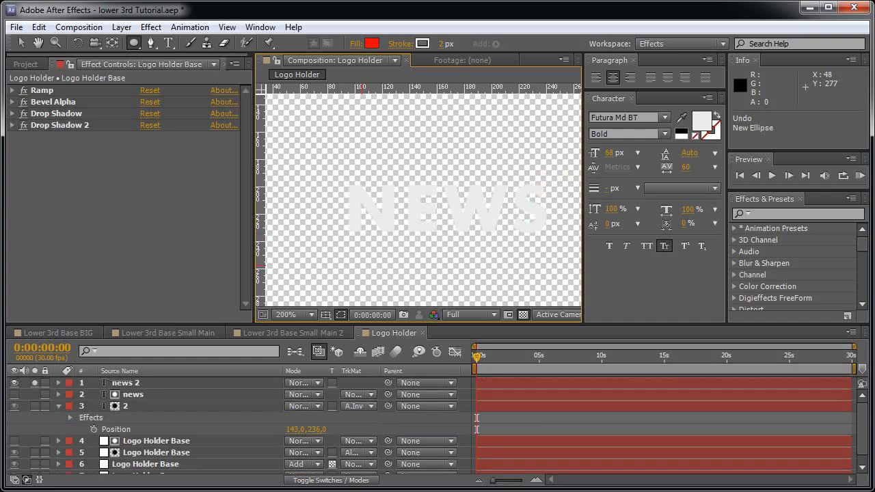
click(125, 383)
drag(562, 171, 506, 256)
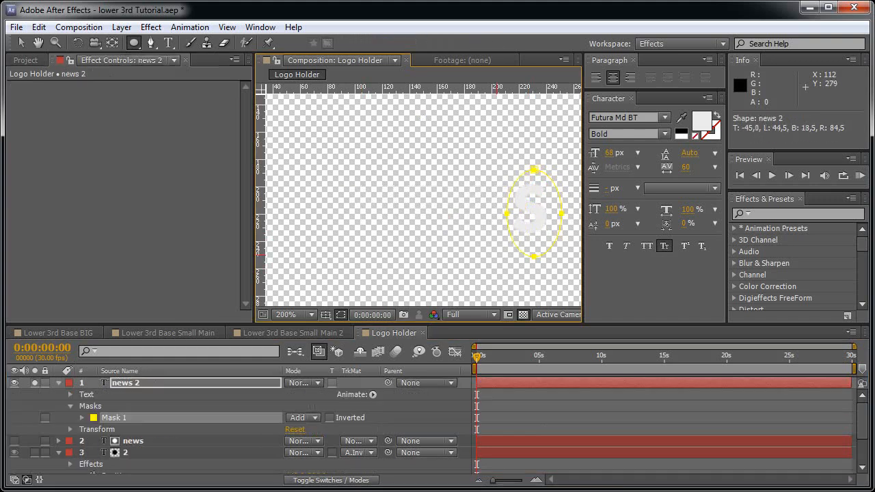
click(58, 383)
click(34, 383)
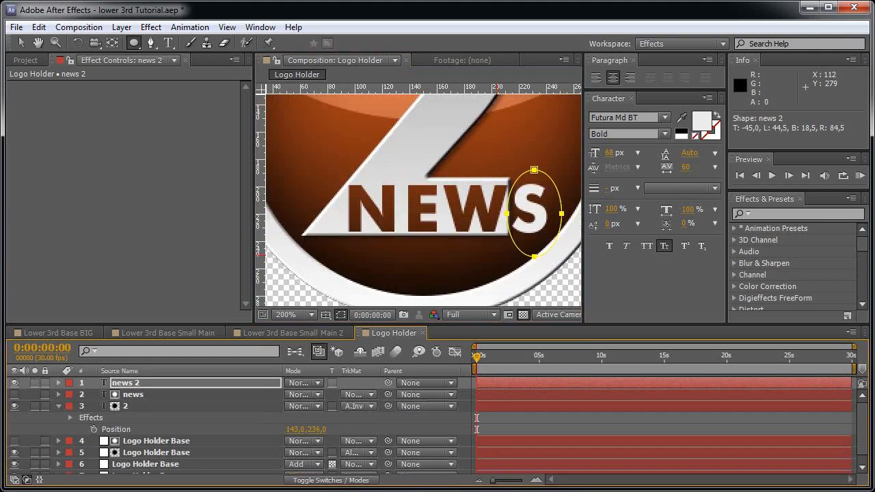
Copy the Ramp, Bevel Alpha and Drop Shadow effects from the 2 layer onto the news 2 layer
click(126, 406)
click(42, 86)
shift+click(56, 109)
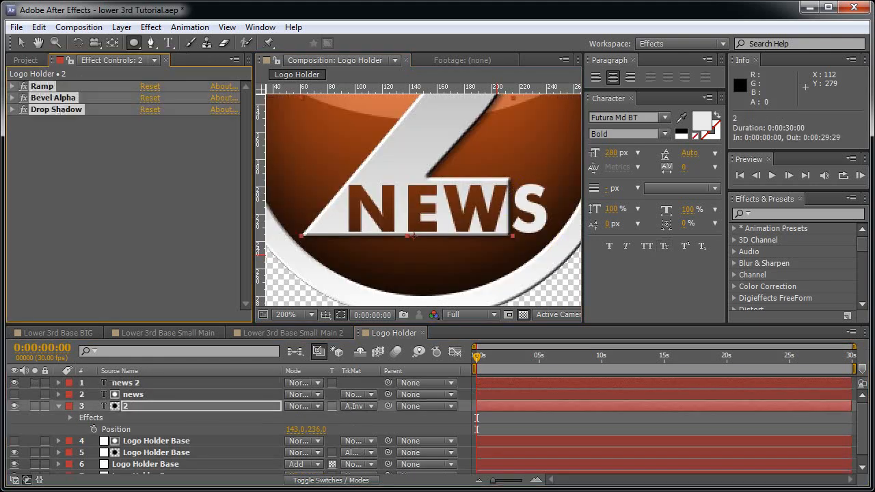
click(126, 382)
key(ctrl+v)
key(F2)
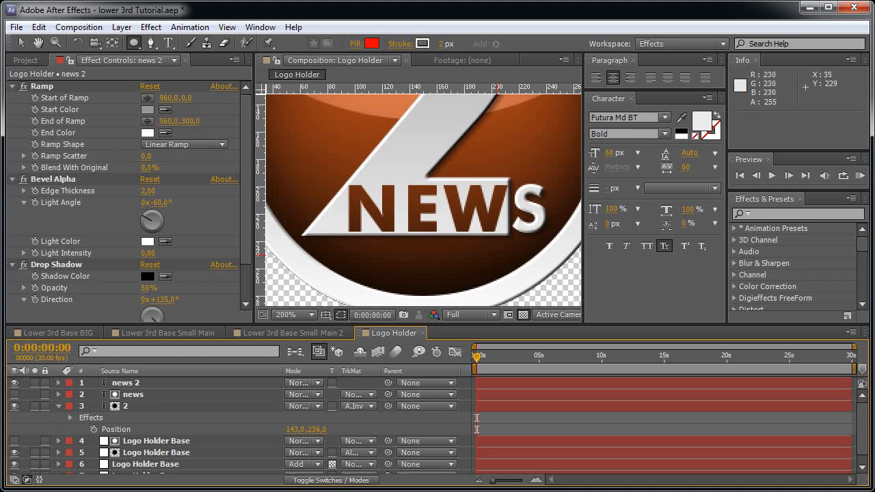
Set the Bevel Alpha edge thickness on the news 2 layer to 1.00 and check the whole logo
click(125, 382)
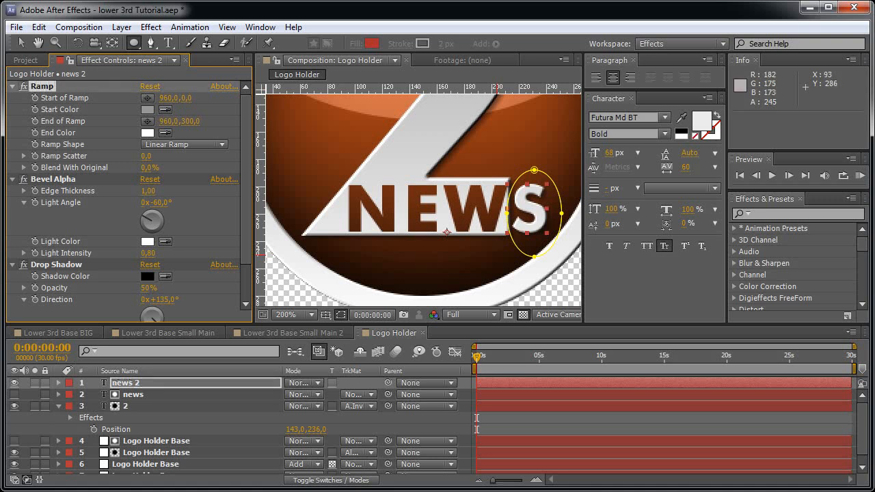
key(F2)
key(grave)
key(comma)
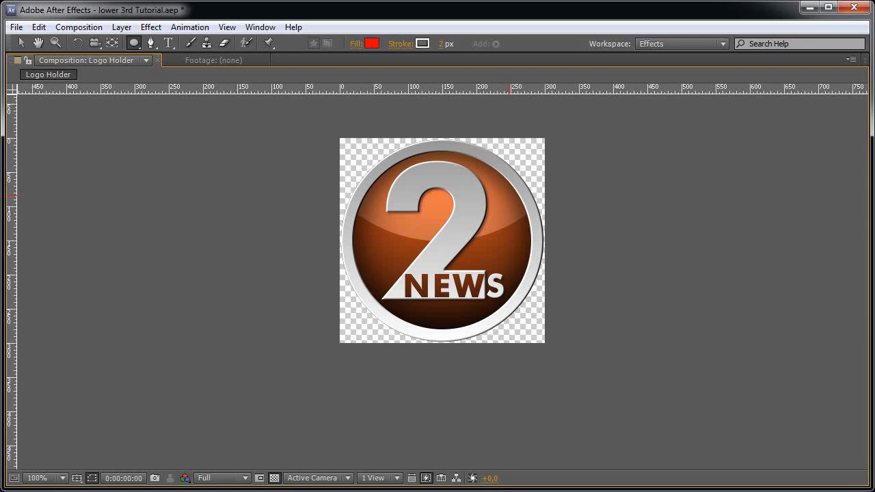
key(grave)
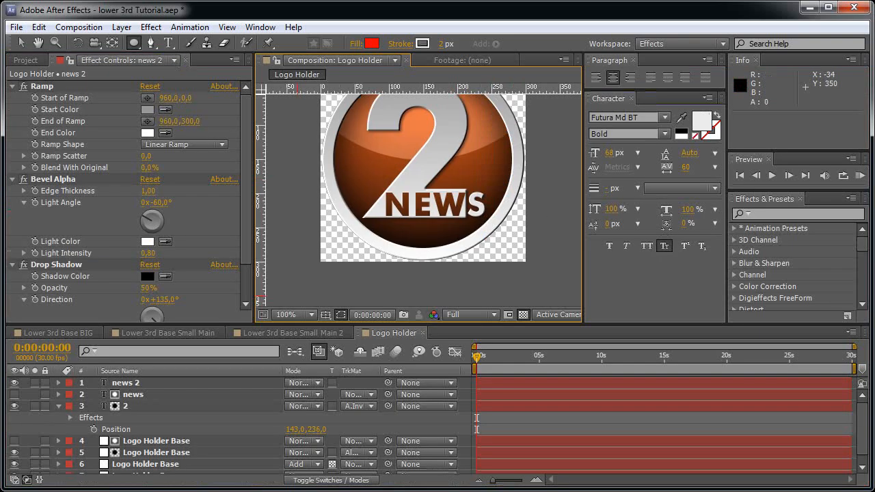
Save the project and collapse the expanded layer properties and effect settings
key(u)
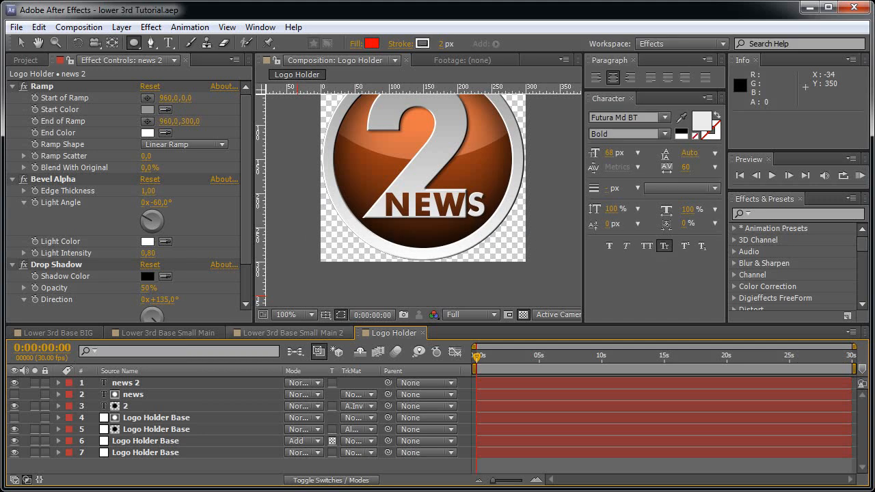
key(ctrl+grave)
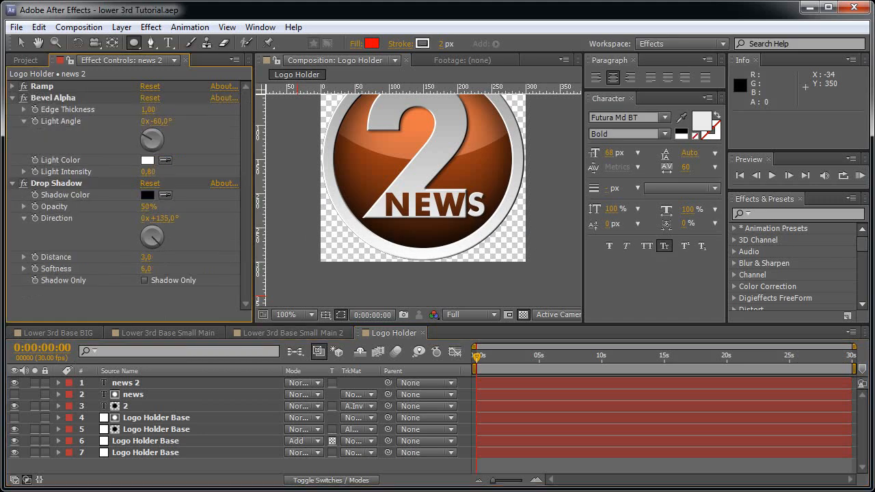
key(v)
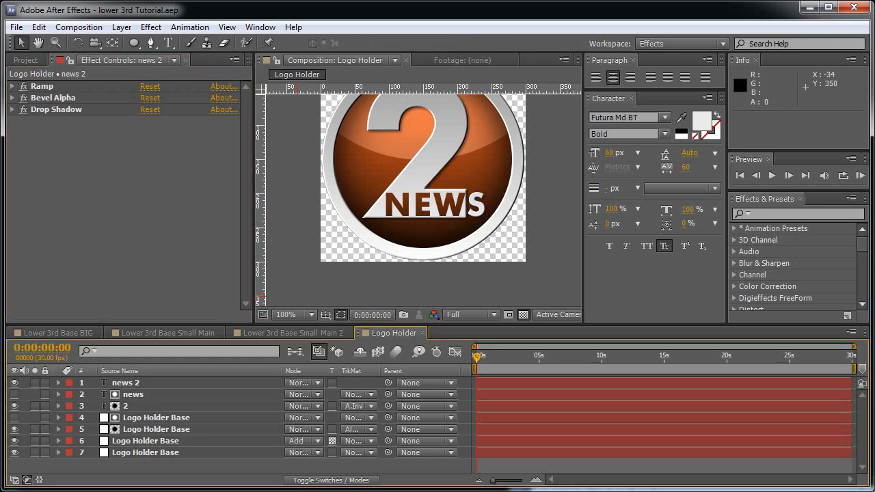
Create a composition named Main Comp with the HDTV 1080 29.97 preset and a frame rate of 30
key(ctrl+n)
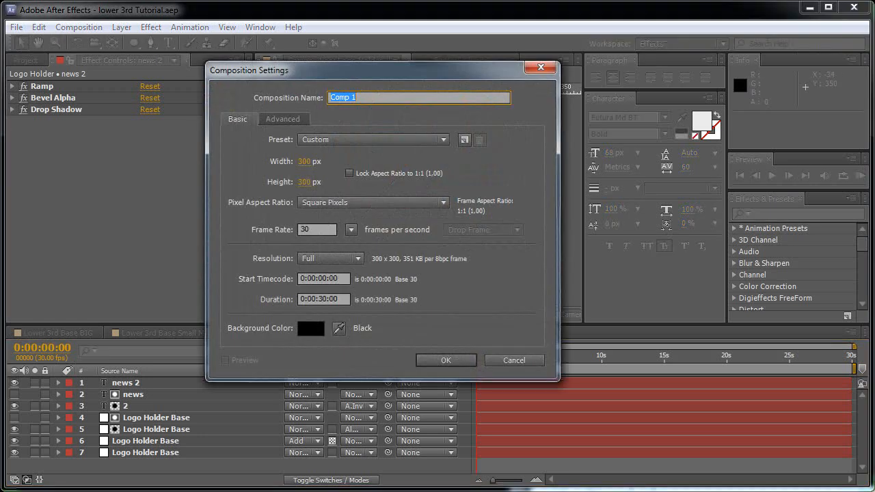
text(Main Comp)
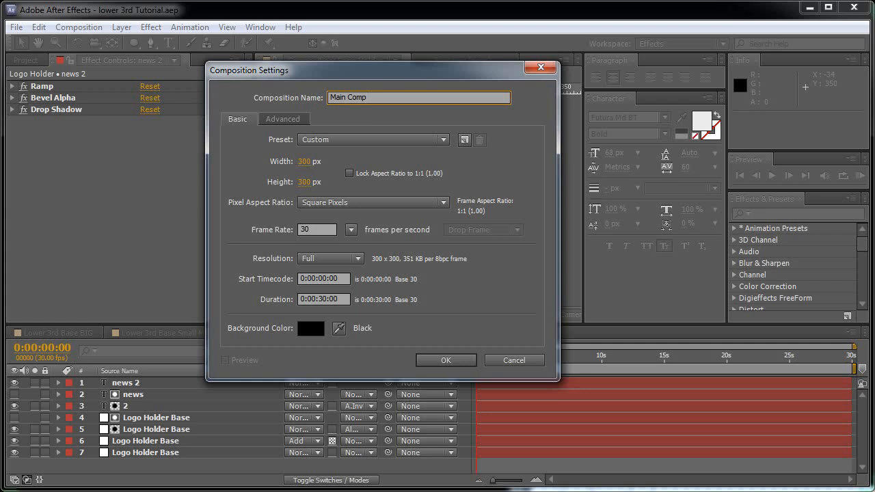
click(373, 139)
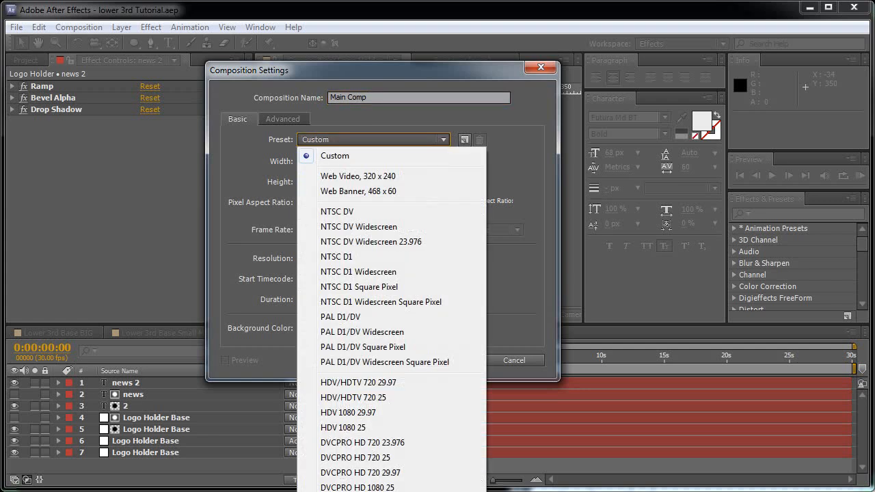
click(373, 490)
double_click(316, 230)
text(30)
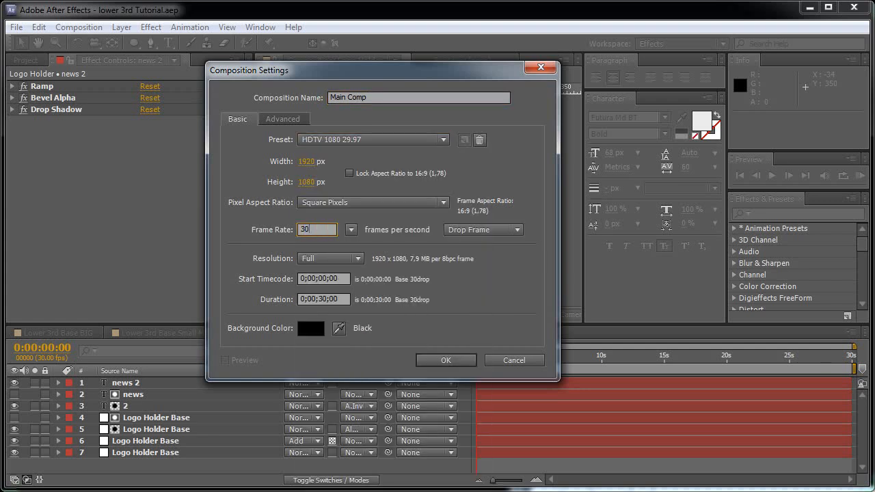
click(445, 360)
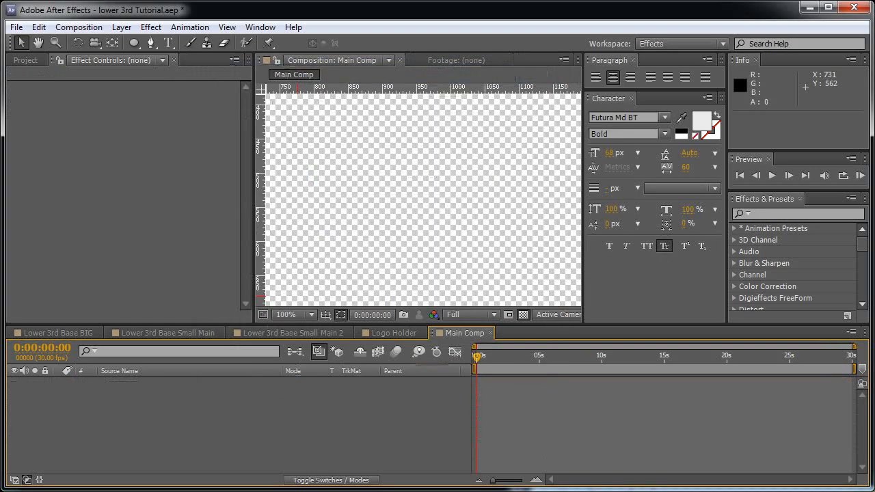
Add the Lower 3rd Base BIG composition as a layer in Main Comp
key(ctrl+0)
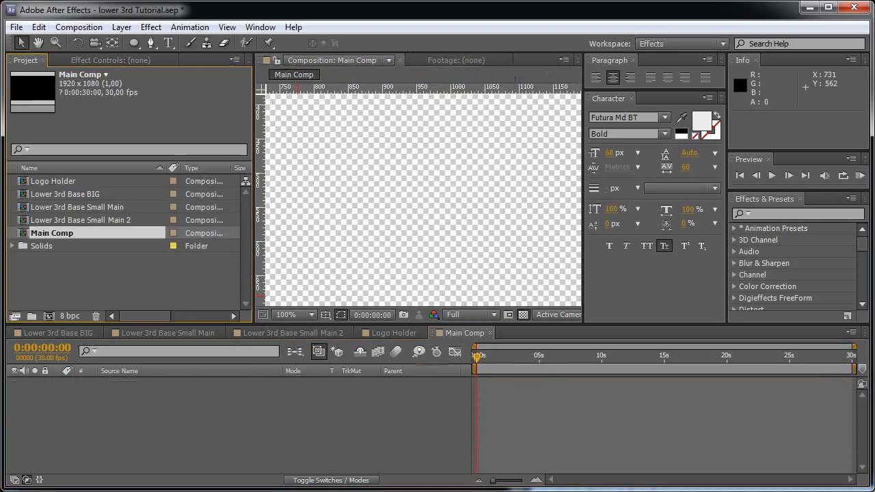
click(65, 194)
drag(65, 194, 171, 394)
scroll(423, 200, down, 2)
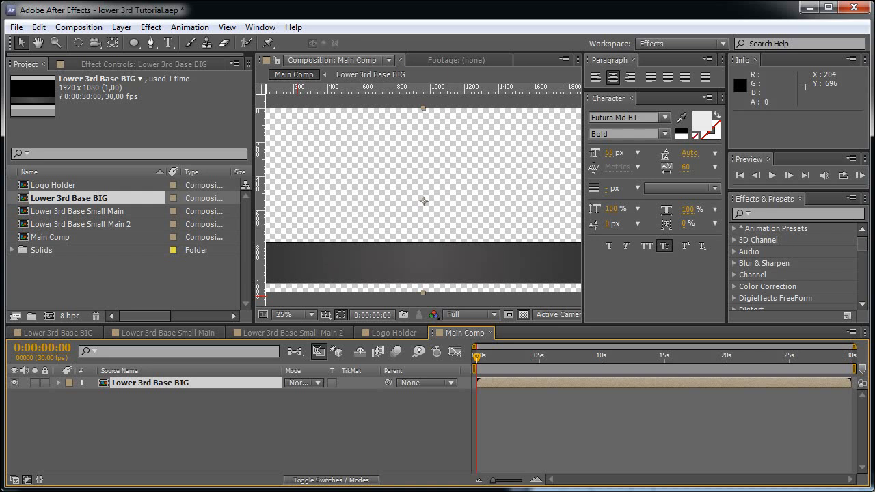
Add Lower 3rd Base Small Main 2 above the BIG base and move its orange bar down onto the grey bar
click(86, 224)
drag(86, 224, 164, 380)
key(grave)
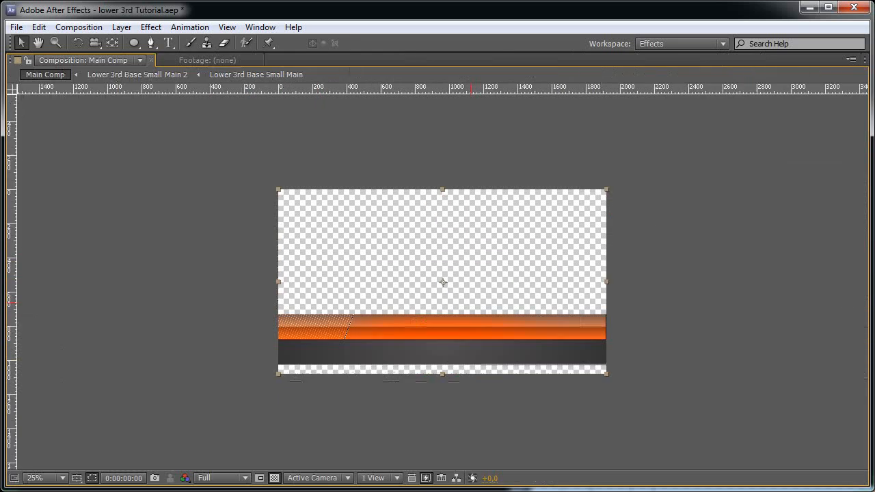
key(period)
drag(443, 281, 443, 309)
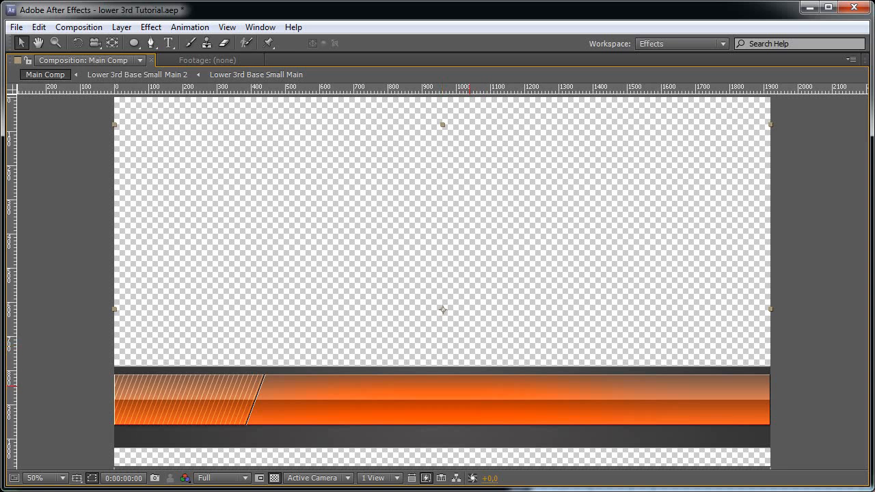
Scale the Lower 3rd Base Small Main 2 layer to 101%
key(grave)
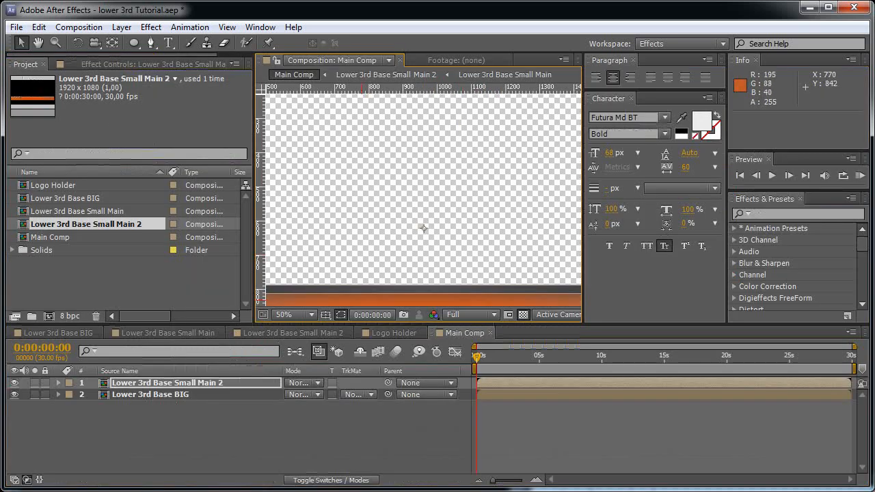
key(s)
click(330, 394)
text(101)
key(Return)
key(grave)
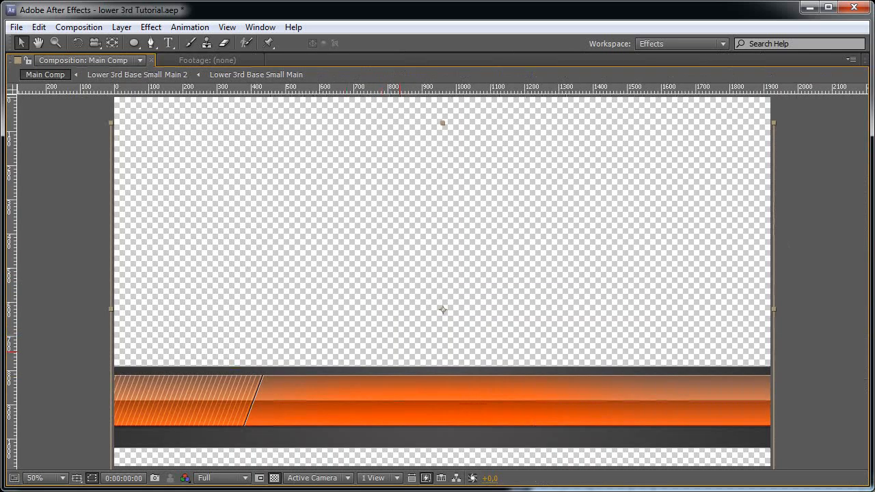
Examine the left end and edges of the orange bar over the grey base up close
drag(315, 380, 359, 330)
scroll(359, 330, up, 1)
drag(292, 376, 547, 331)
drag(180, 348, 225, 347)
key(ctrl+z)
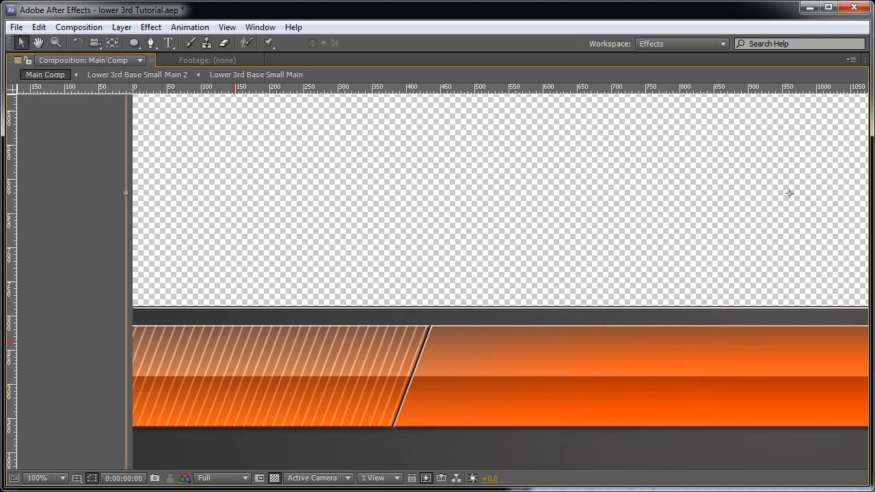
key(comma)
key(grave)
key(comma)
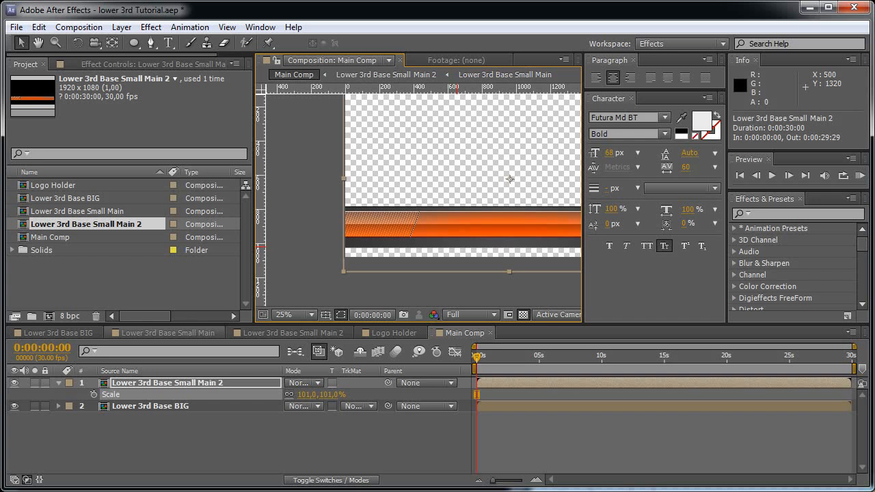
In the Lower 3rd Base BIG composition, move the second Lower 3rd base layer up to position 960, 1256
click(57, 333)
click(145, 383)
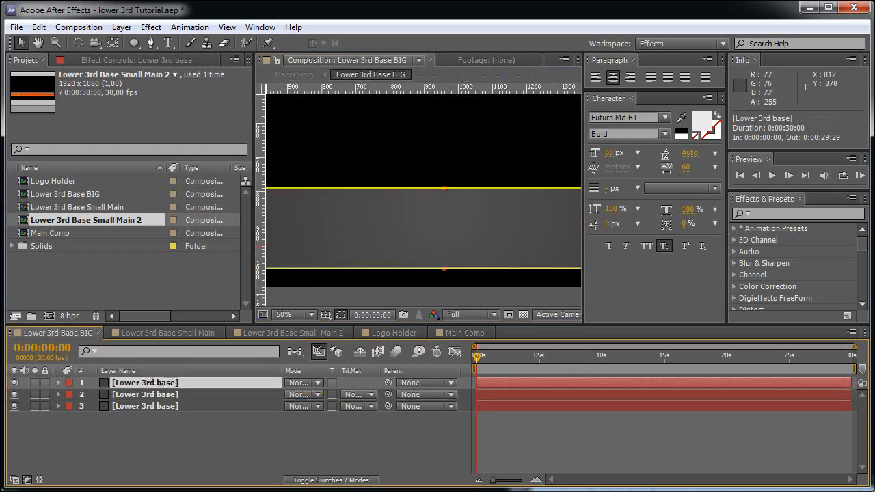
click(145, 394)
key(shift+Up)
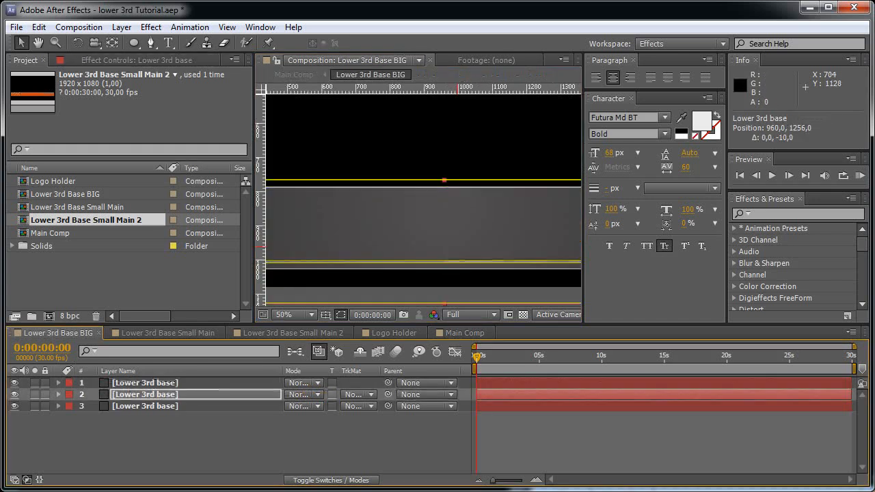
click(145, 383)
key(grave)
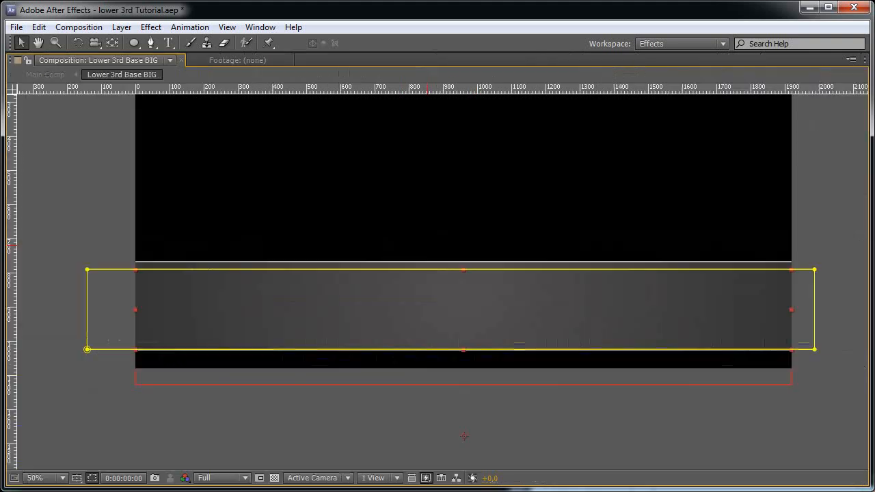
key(period)
key(space)
drag(312, 240, 712, 251)
double_click(134, 272)
key(space)
drag(790, 263, 393, 263)
key(period)
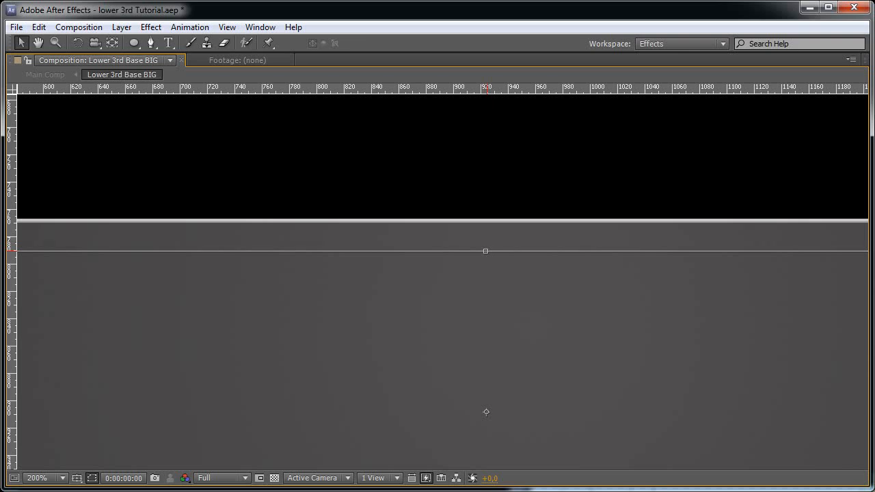
Nudge the second Lower 3rd base layer up about 5 px further
key(grave)
click(145, 394)
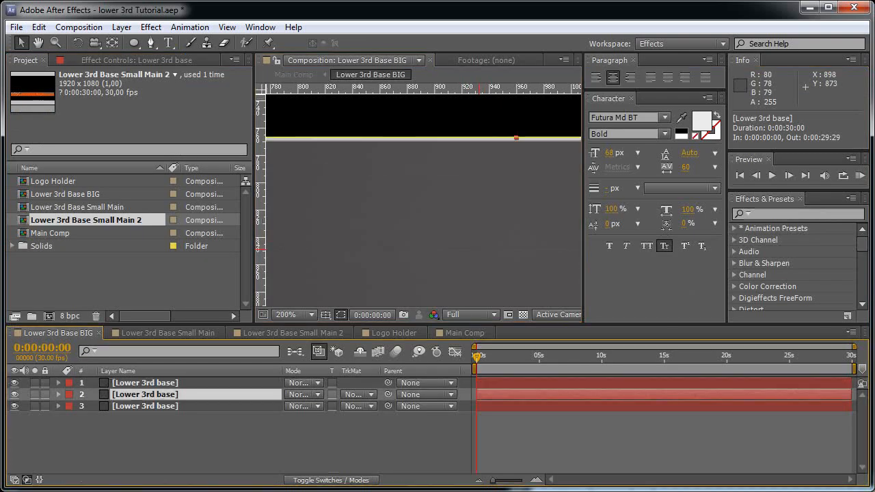
key(shift+Up)
Raise the upper edge of the topmost Lower 3rd base layer's mask to the light line above the grey bar
click(144, 382)
key(grave)
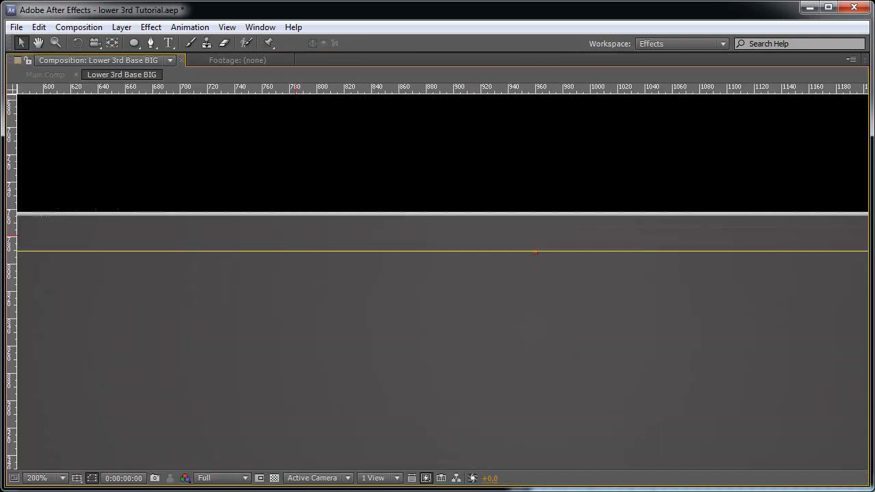
key(comma)
key(space)
drag(297, 267, 527, 267)
drag(86, 267, 365, 269)
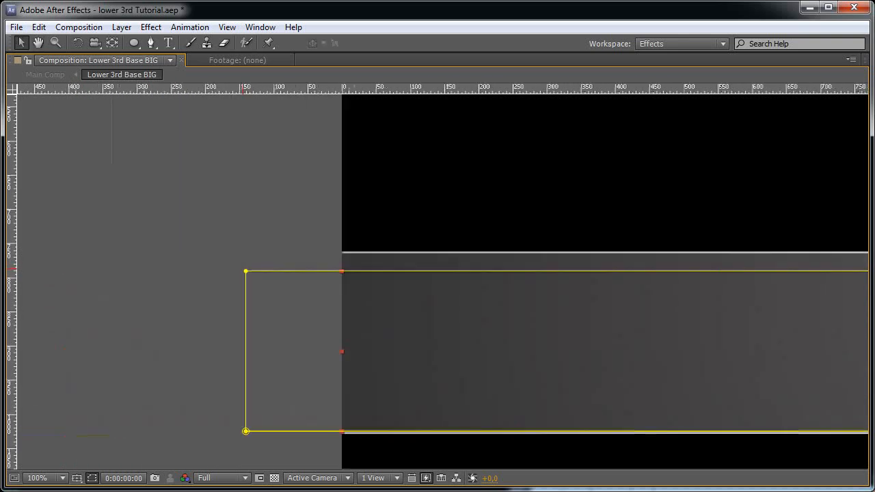
double_click(245, 270)
key(space)
drag(652, 269, 2, 283)
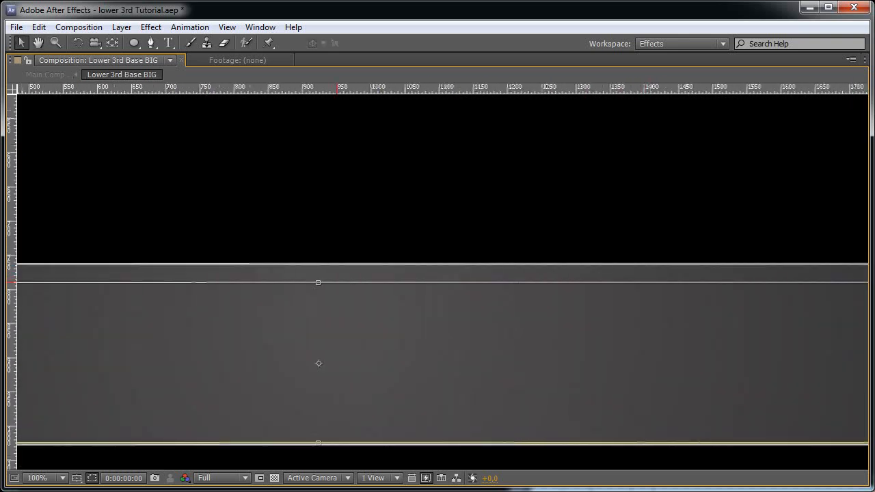
drag(317, 283, 317, 269)
key(Return)
key(grave)
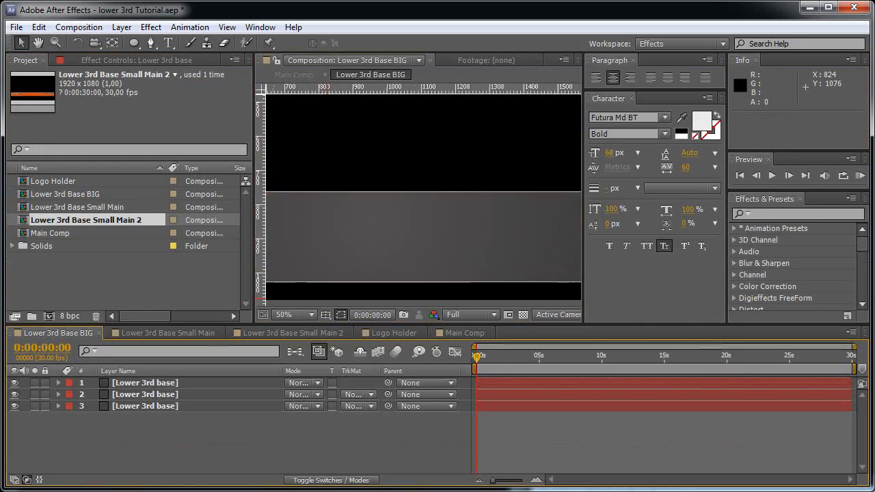
In the Lower 3rd Base Small Main composition, lower the upper edge of the Lower 3rd base layer's mask slightly to thin the orange bar
click(465, 333)
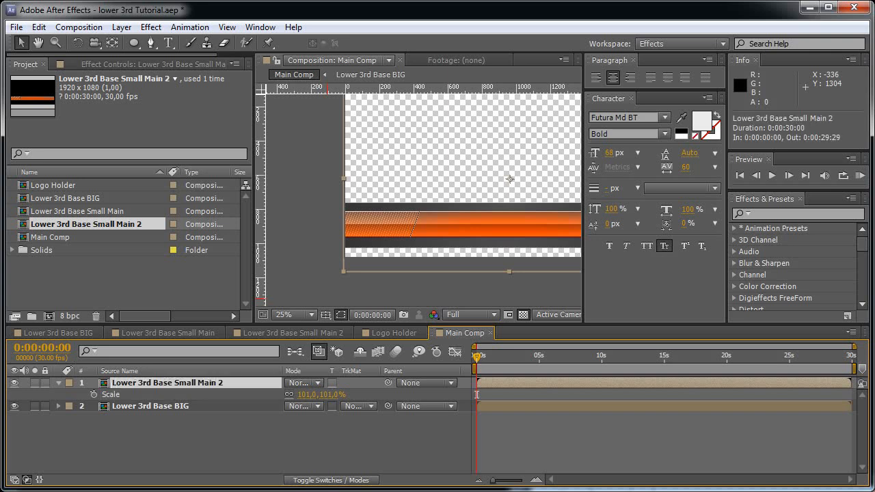
double_click(164, 383)
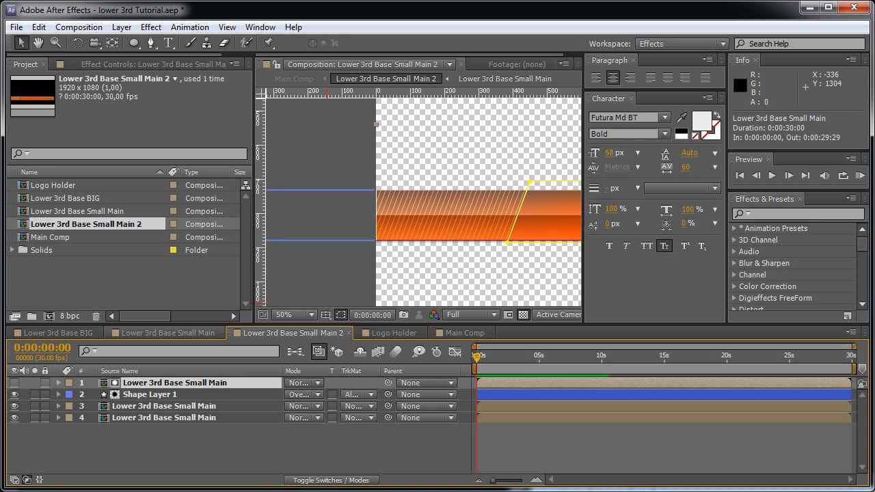
click(167, 333)
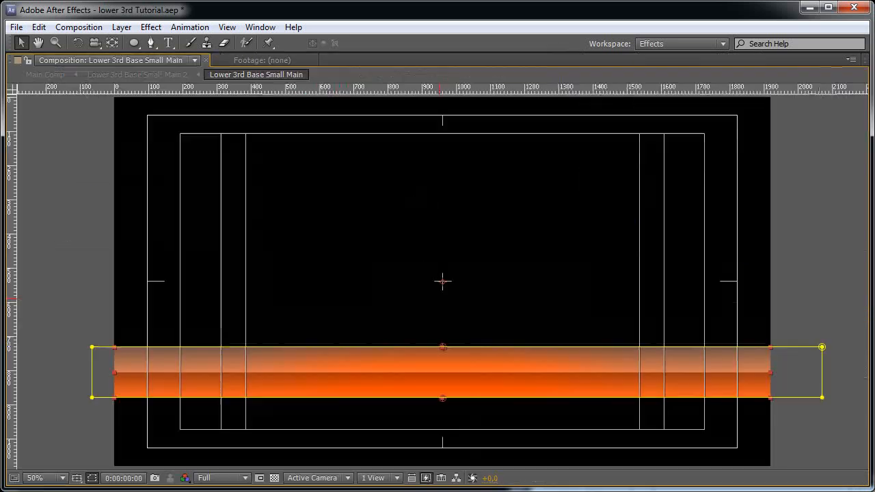
key(grave)
click(821, 347)
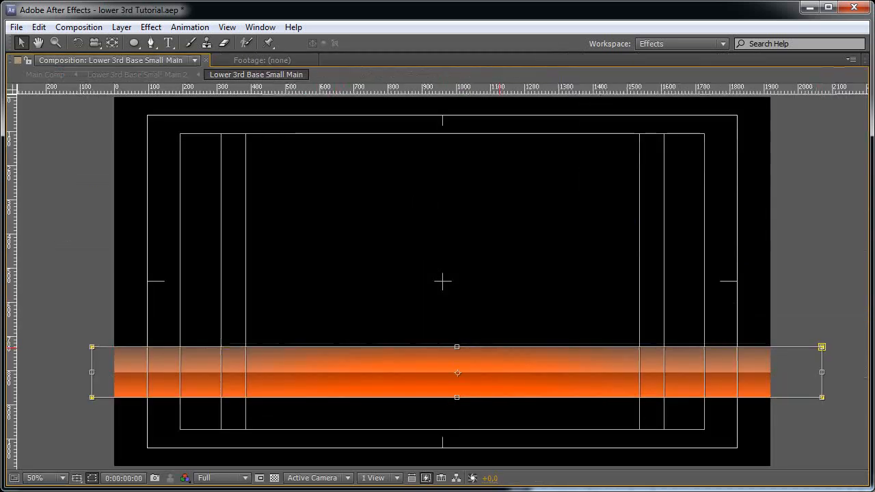
drag(456, 346, 457, 352)
key(Return)
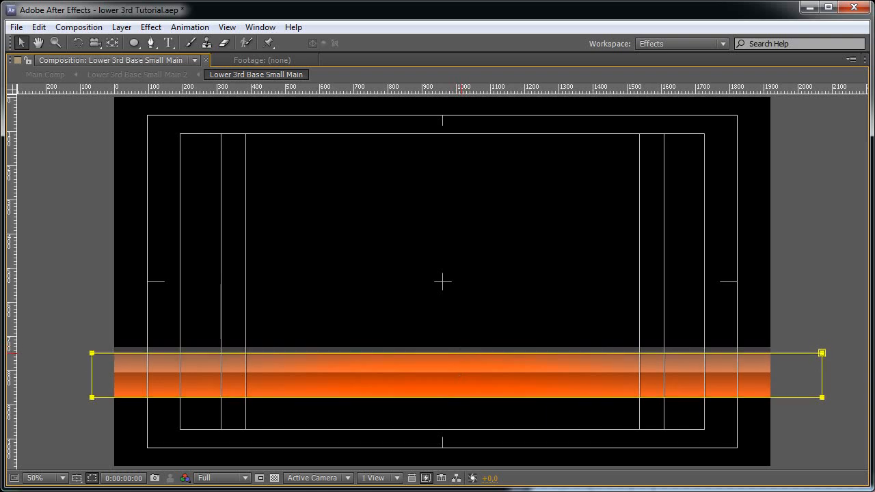
key(grave)
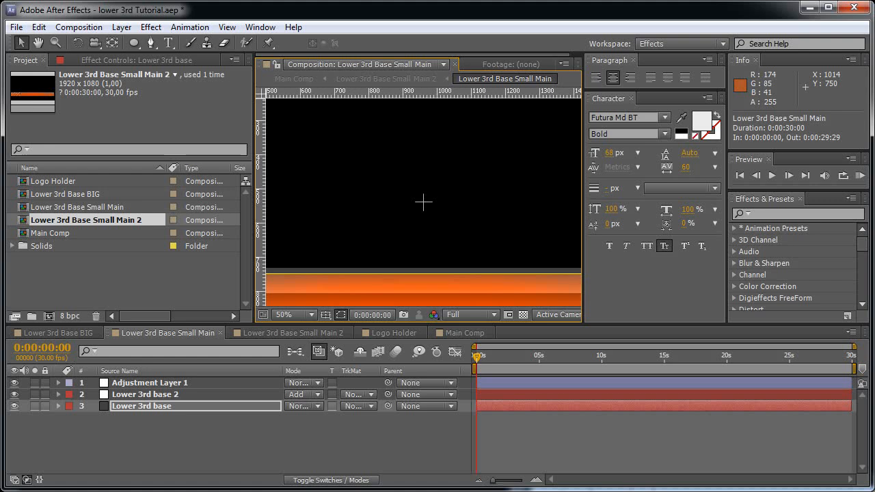
Copy the Lower 3rd base mask onto the Lower 3rd base 2 layer and delete that layer's original mask
key(m)
key(ctrl+Up)
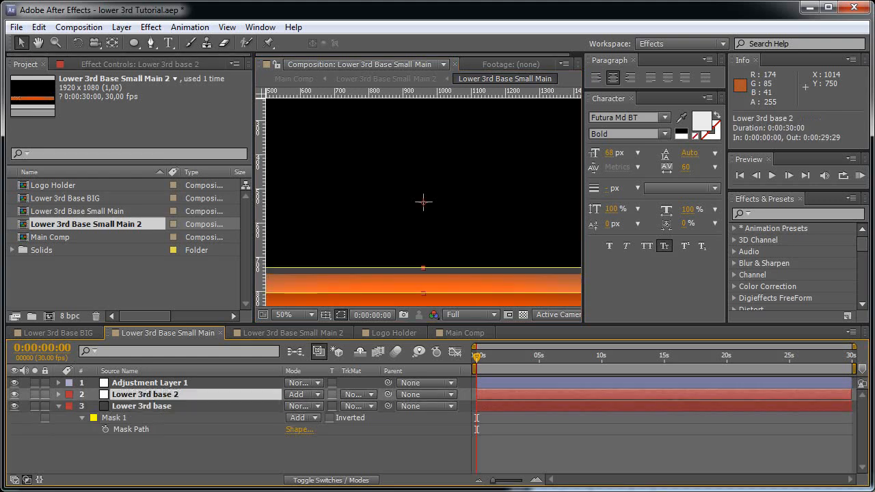
key(Return)
scroll(423, 203, down, 2)
key(apostrophe)
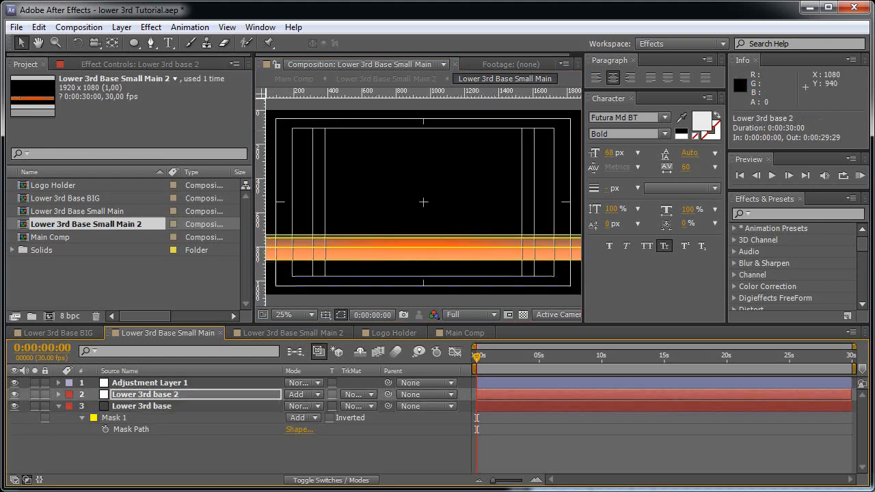
key(Return)
key(m)
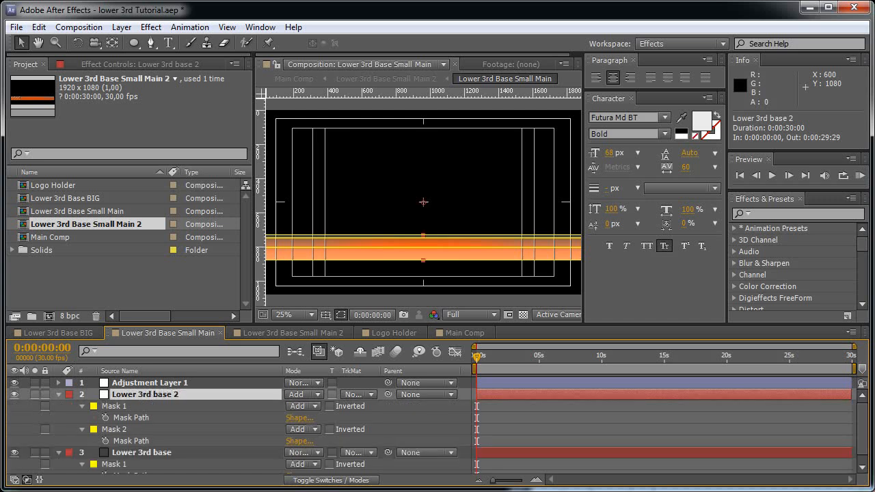
key(Delete)
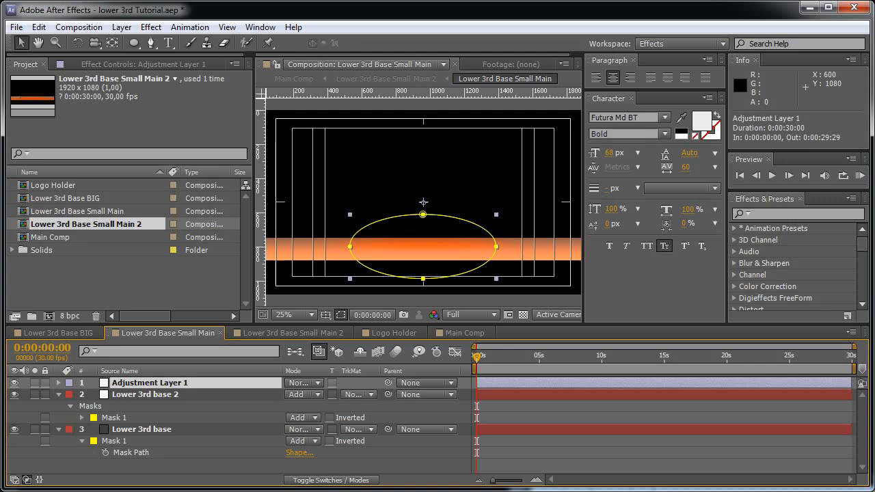
Raise the lower edge of the Lower 3rd base 2 mask to the middle of the bar so the gloss covers only the upper half
click(145, 395)
key(grave)
double_click(632, 338)
scroll(482, 391, up, 2)
key(space)
drag(481, 389, 496, 236)
scroll(495, 277, up, 1)
key(Return)
key(space)
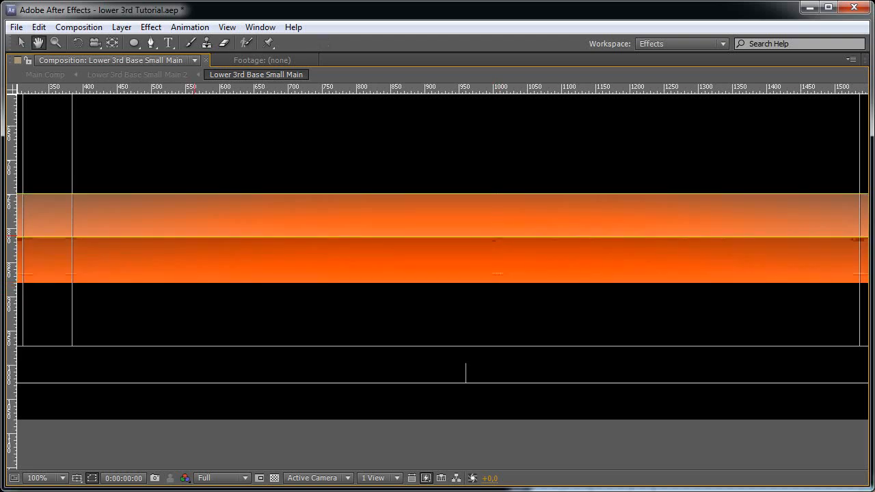
drag(195, 235, 551, 247)
scroll(392, 329, down, 1)
key(grave)
click(382, 466)
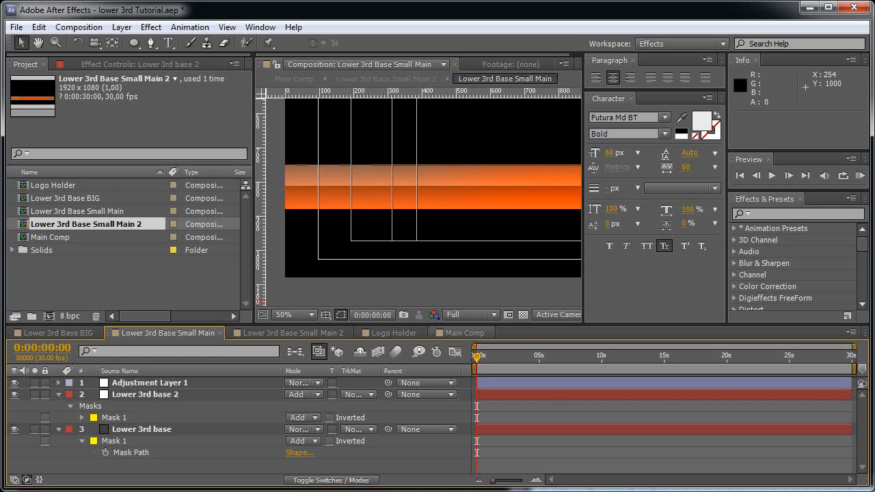
In Main Comp, move the Lower 3rd Base Small Main 2 layer up about 20 px over the grey base
click(464, 332)
key(grave)
scroll(440, 280, up, 1)
key(space)
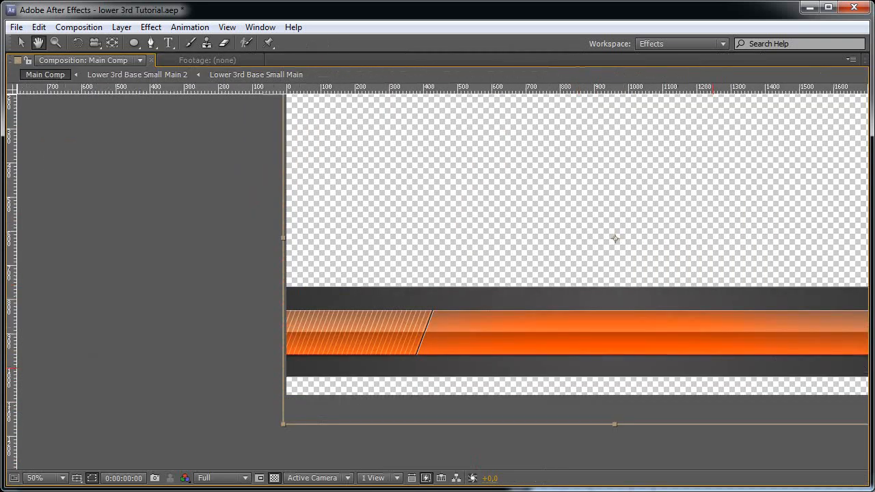
drag(615, 239, 447, 217)
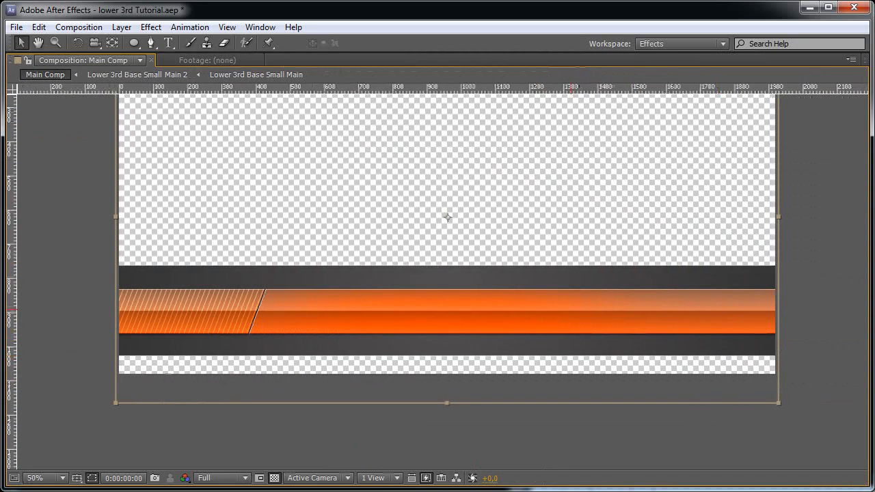
key(shift+Up)
key(shift+Up)
key(shift+Down)
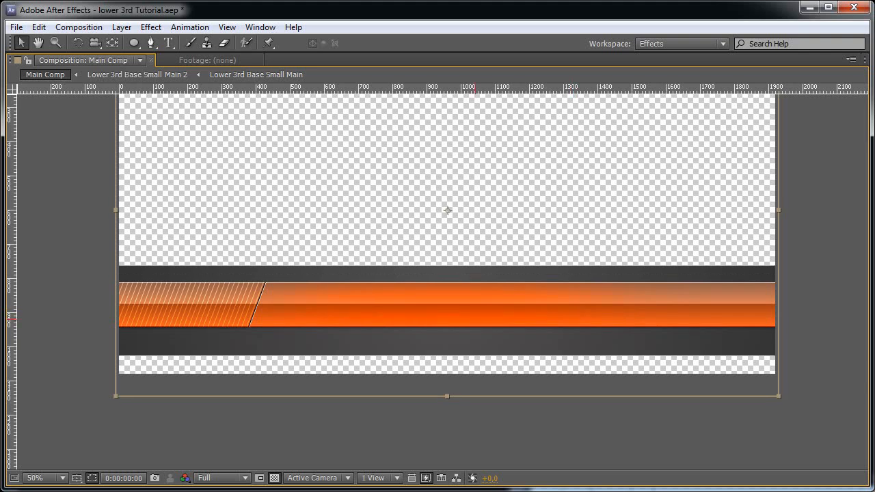
key(grave)
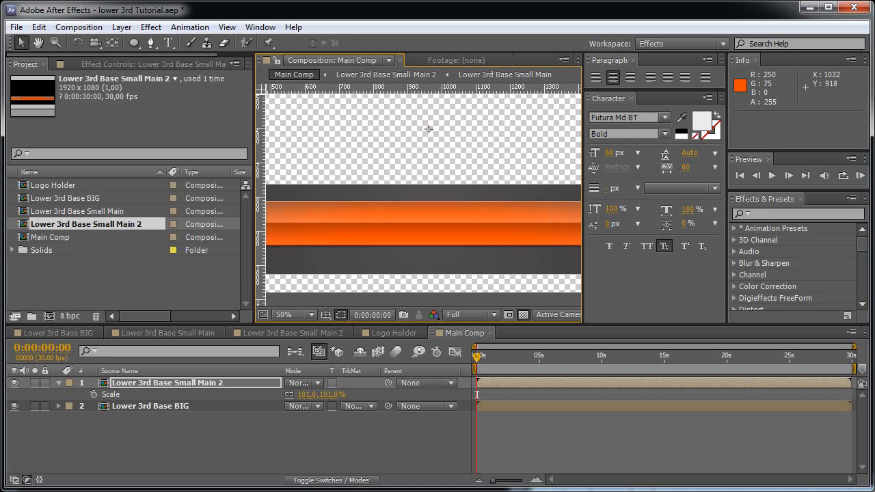
Move the second Lower 3rd base layer of Lower 3rd Base BIG up to position 960, 1211
click(58, 332)
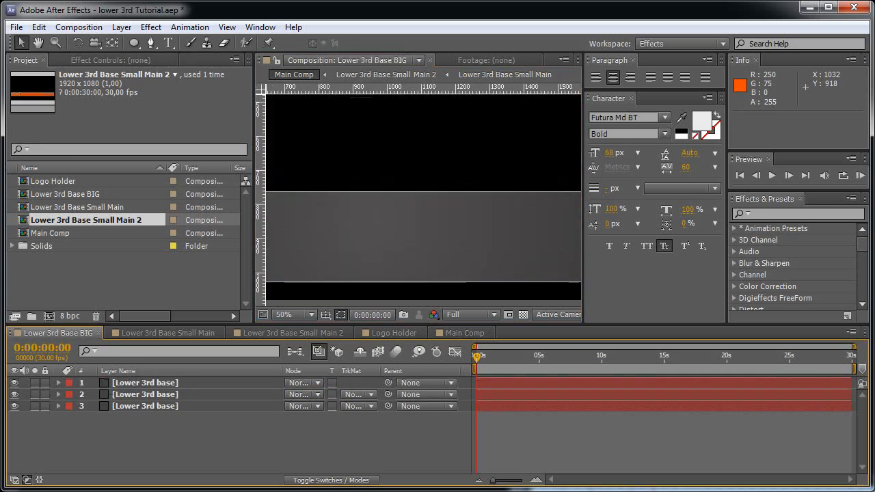
click(144, 394)
key(shift+Up)
key(shift+Up)
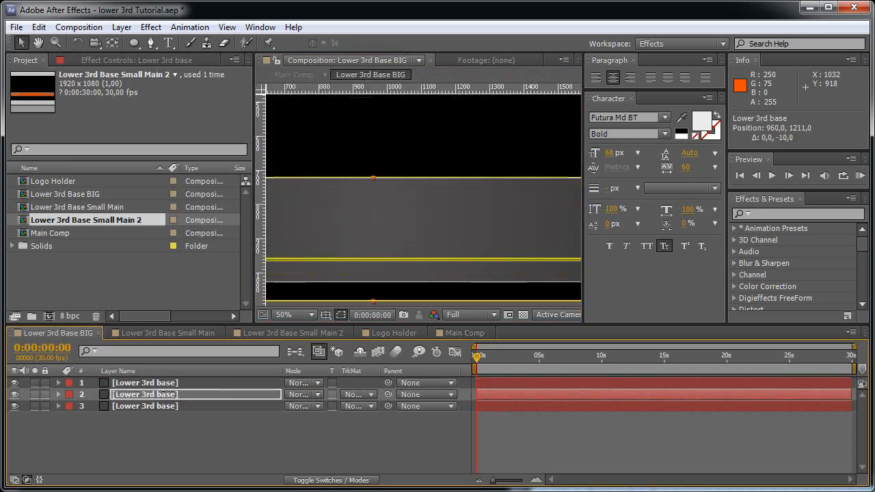
Extend the topmost grey layer's mask upward to just below the raised light line
click(145, 383)
key(grave)
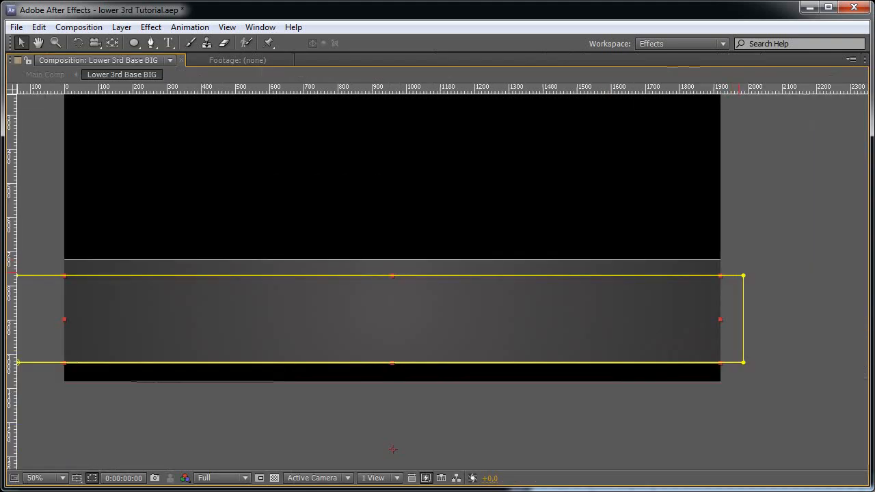
double_click(744, 275)
scroll(317, 266, up, 2)
drag(191, 258, 435, 241)
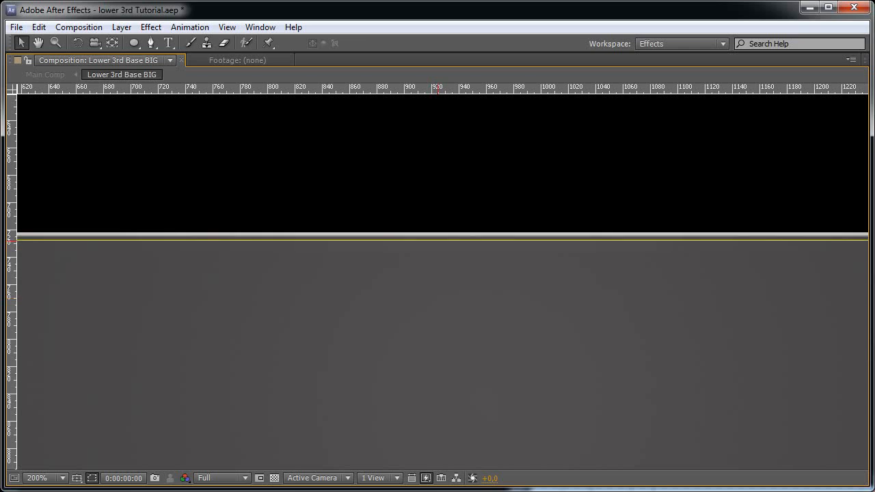
key(grave)
Shift the orange Lower 3rd Base Small Main 2 bar in Main Comp up by about 30 px
click(464, 333)
key(grave)
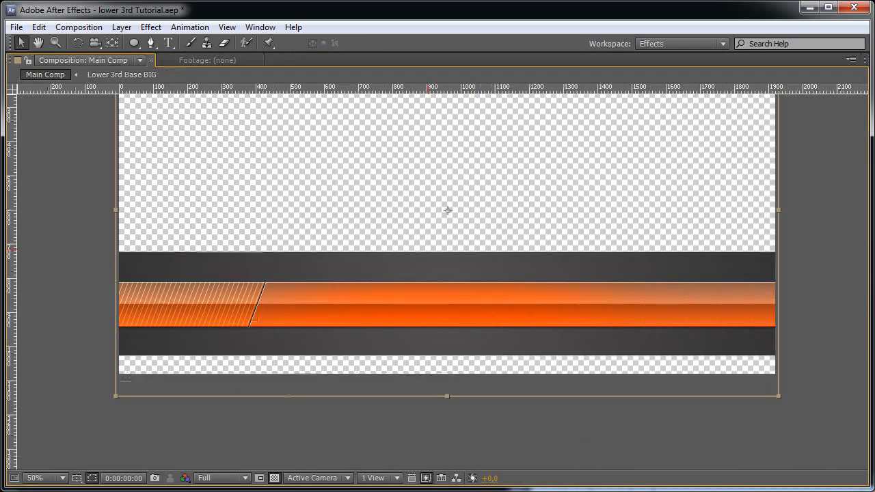
key(shift+Up)
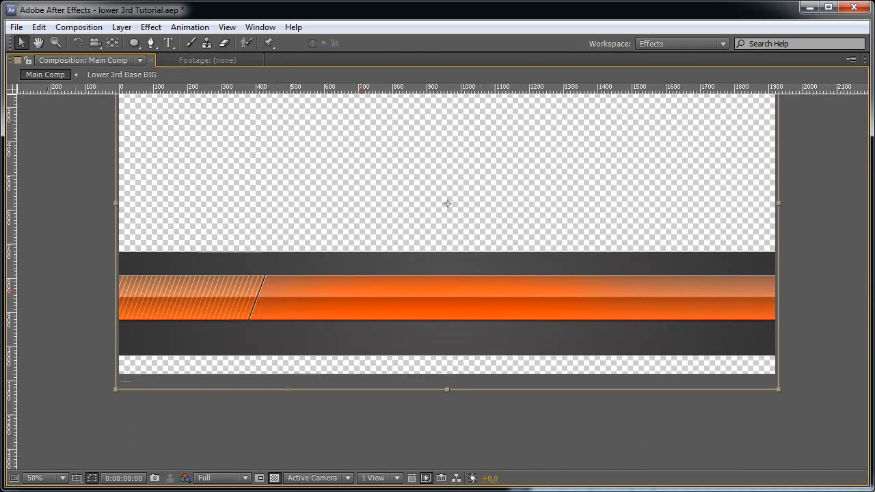
key(Up)
key(Up)
key(Up)
key(Up)
key(Up)
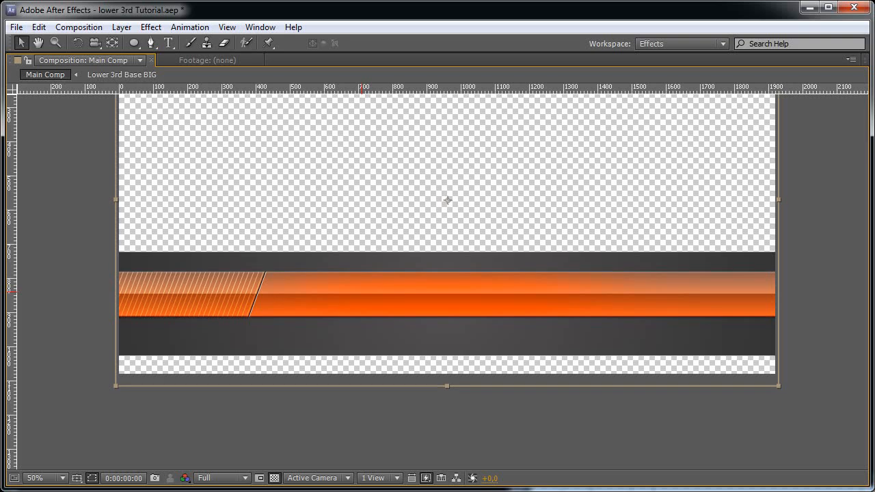
Collapse the Scale property and hide the Lower 3rd Base Small Main 2 layer in Main Comp
key(grave)
key(comma)
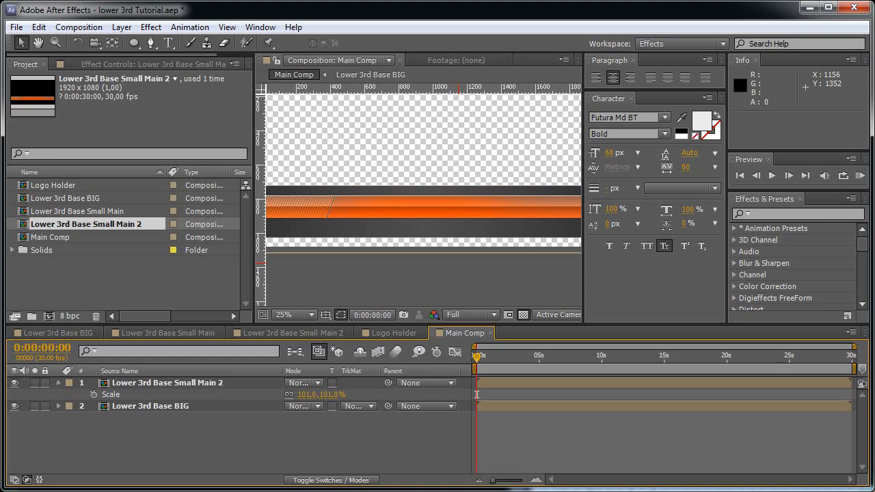
key(s)
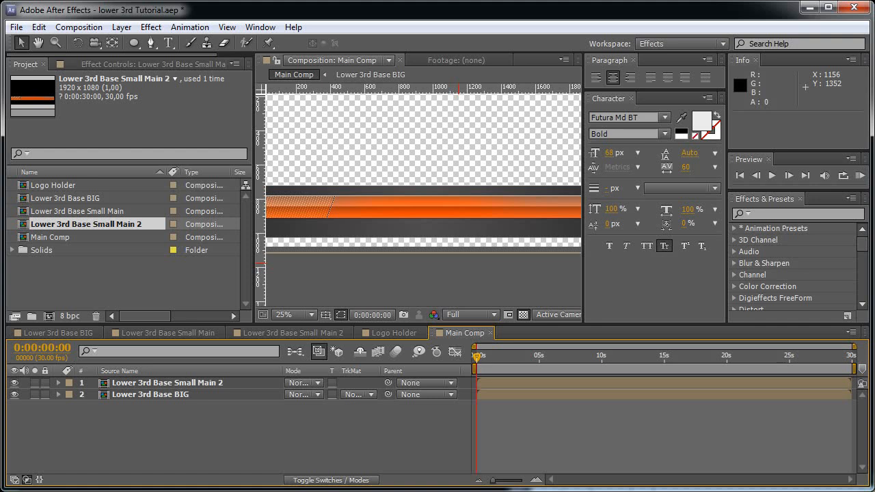
click(15, 383)
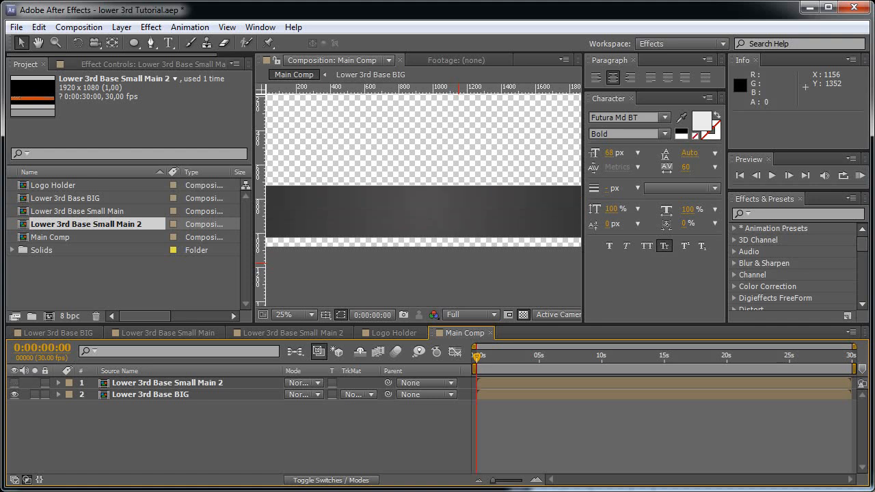
key(q)
key(grave)
drag(134, 42, 198, 42)
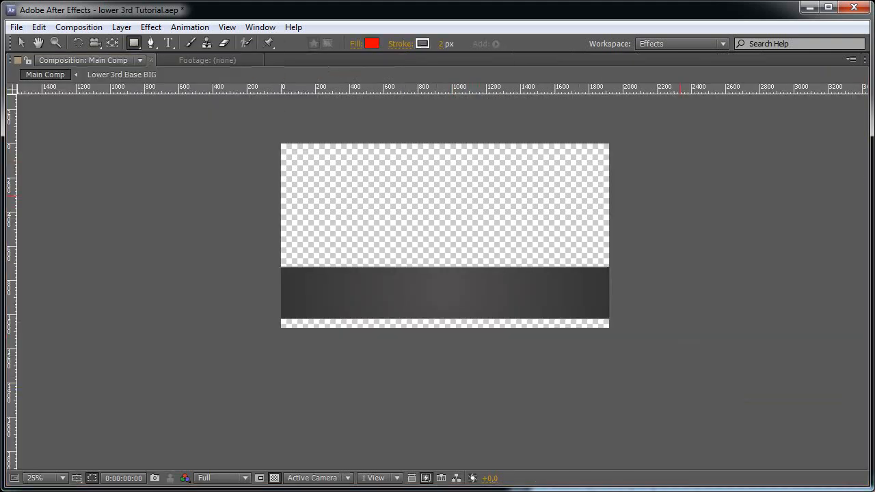
key(space)
drag(680, 196, 634, 262)
drag(727, 153, 660, 450)
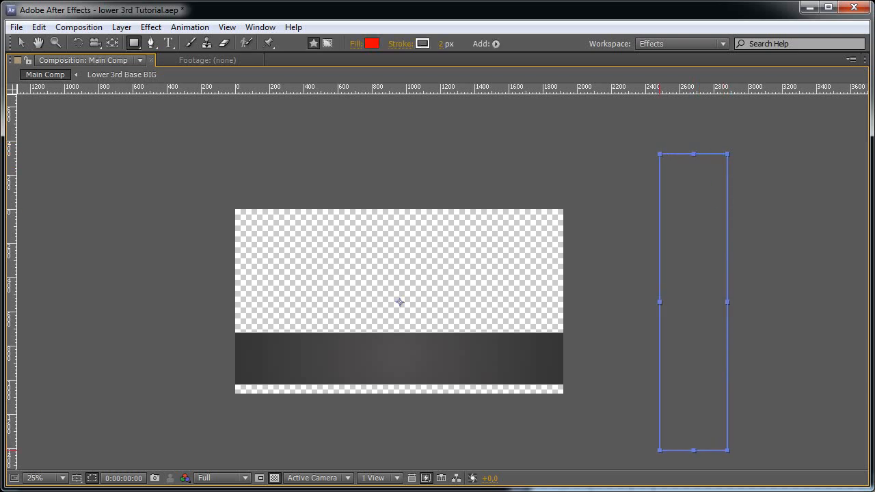
key(ctrl+z)
Draw a tall rectangular mask on the Lower 3rd Base BIG layer, entirely outside the frame beyond its right edge
key(grave)
click(230, 394)
key(grave)
key(grave)
key(grave)
key(grave)
key(grave)
drag(692, 168, 636, 445)
key(grave)
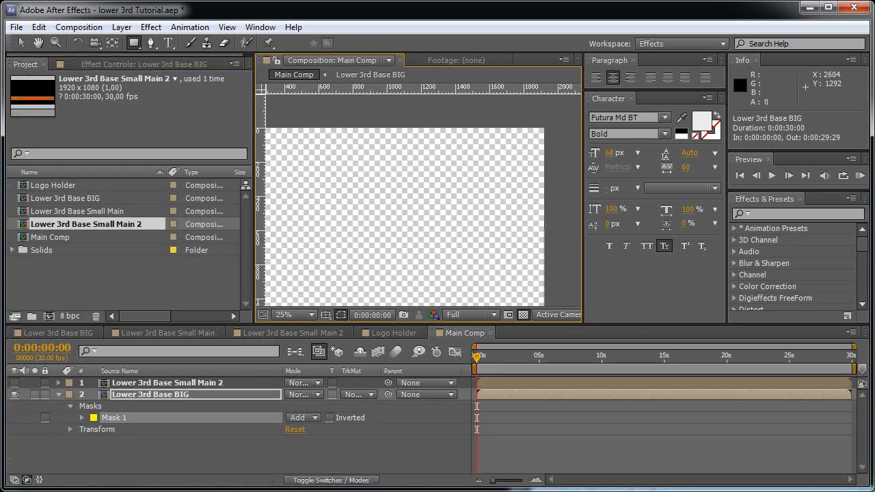
Unlink the mask feather of Lower 3rd Base BIG and set its horizontal value to 200 pixels
key(f)
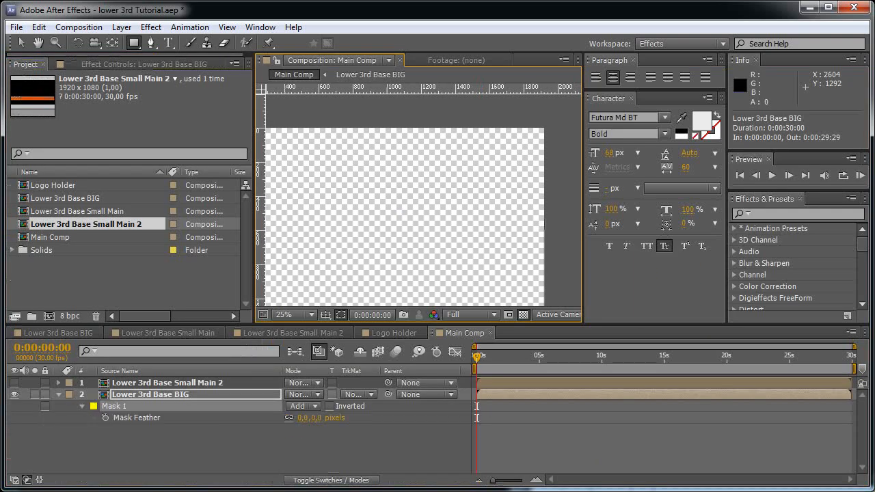
click(289, 418)
click(304, 418)
text(200)
key(Return)
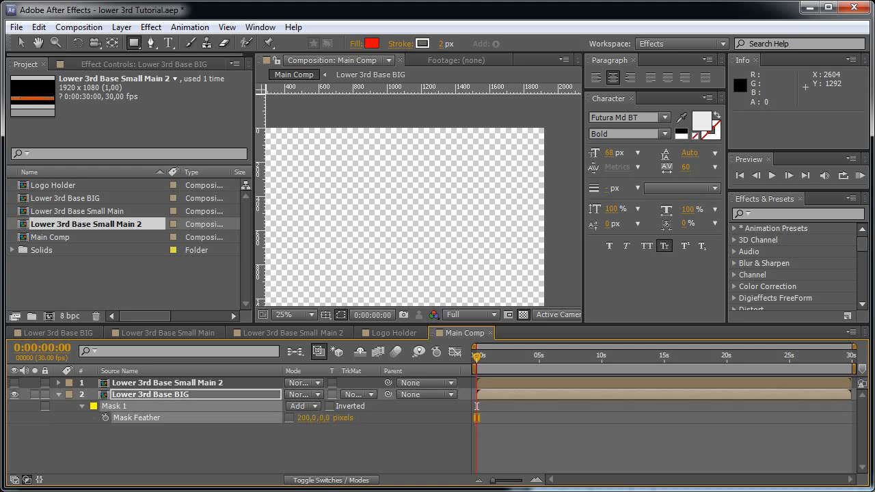
Animate the Lower 3rd Base BIG mask path from 0:00:00:00 to 0:00:00:20, stretching its left edge past the frame's left side
key(alt+shift+f)
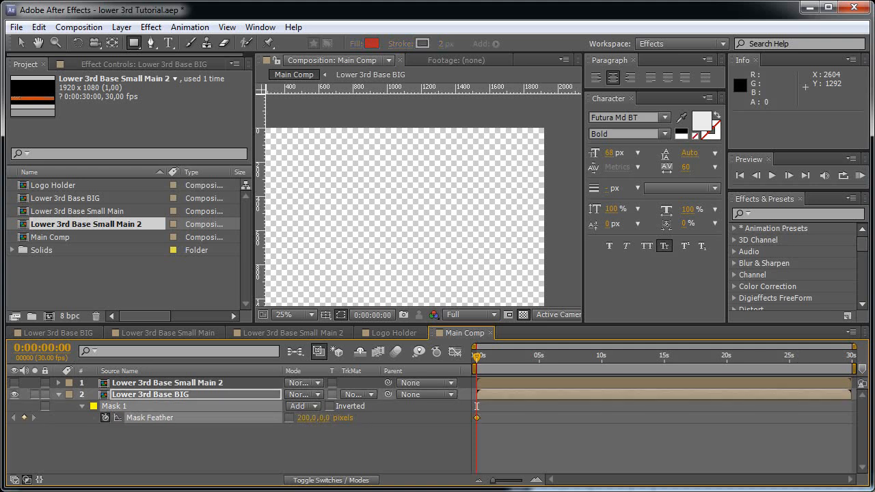
key(alt+shift+m)
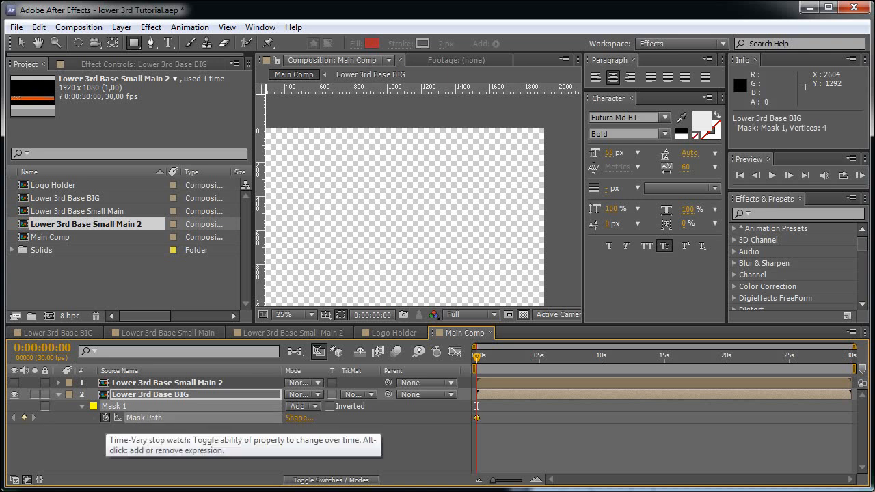
drag(476, 406, 484, 406)
key(grave)
key(v)
key(ctrl+t)
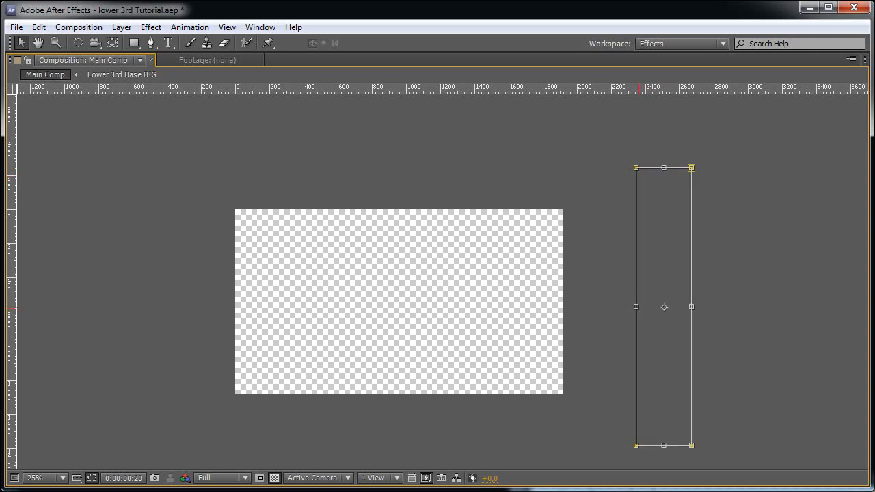
drag(636, 307, 197, 307)
key(Return)
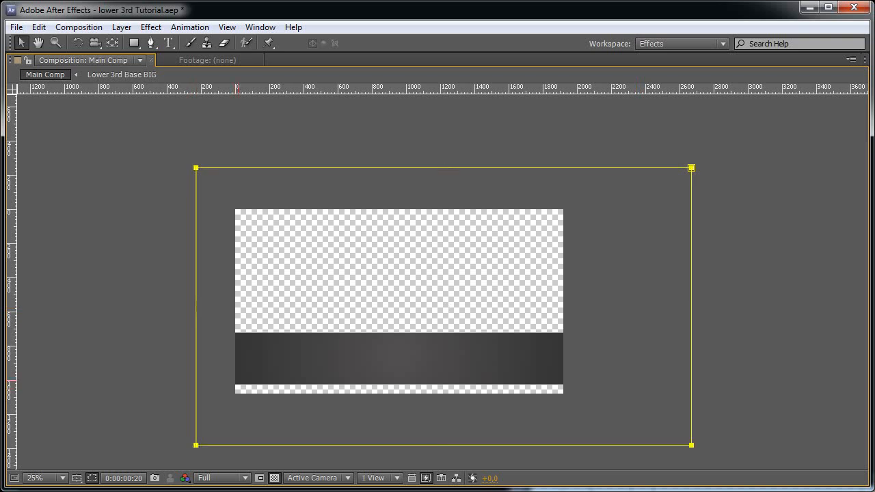
key(grave)
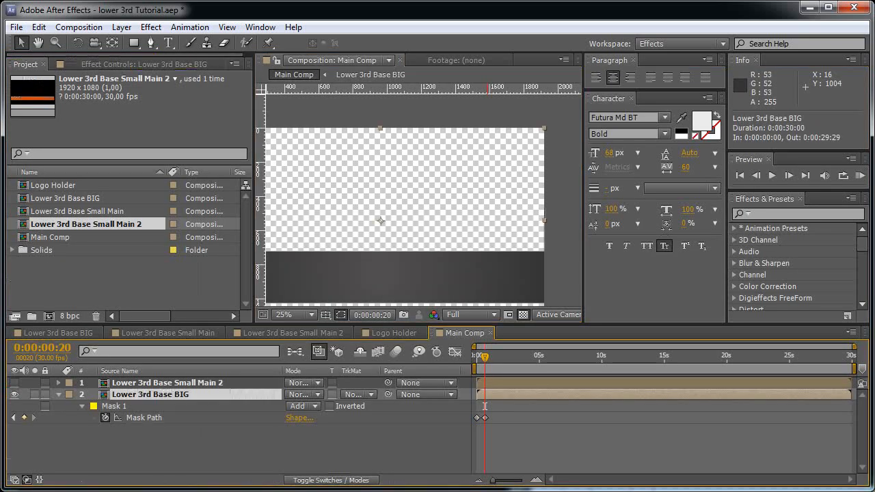
Show the Lower 3rd Base Small Main 2 layer and draw a tall rectangular mask on it beyond the frame's left edge
key(grave)
drag(111, 125, 169, 466)
key(grave)
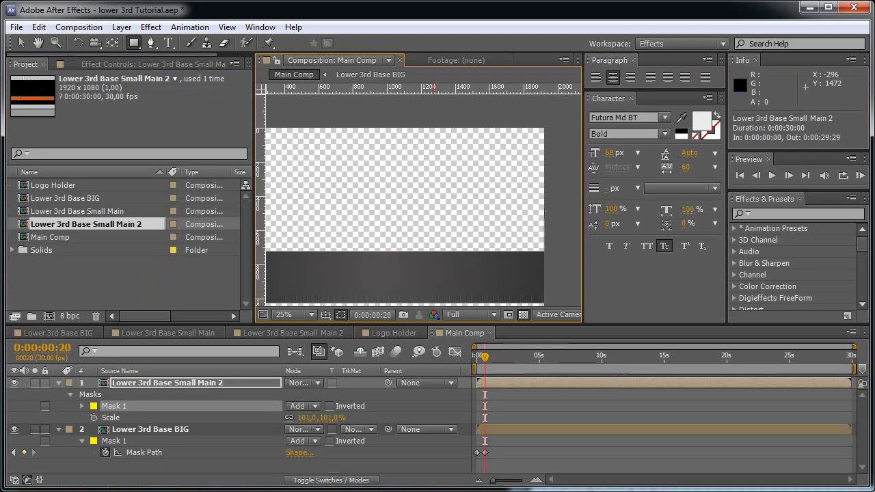
Set the horizontal mask feather of Lower 3rd Base Small Main 2 to 200 pixels, leaving the vertical feather at 0
key(f)
click(302, 406)
text(200)
key(Return)
Animate the Lower 3rd Base Small Main 2 mask path from 0:00:00:00 to 0:00:00:20, stretching its right edge past the frame's right side
key(Home)
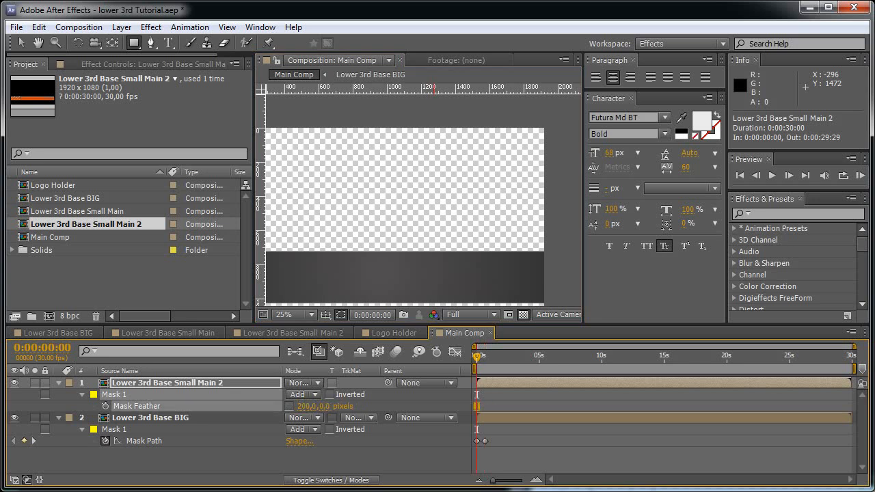
key(m)
key(alt+shift+m)
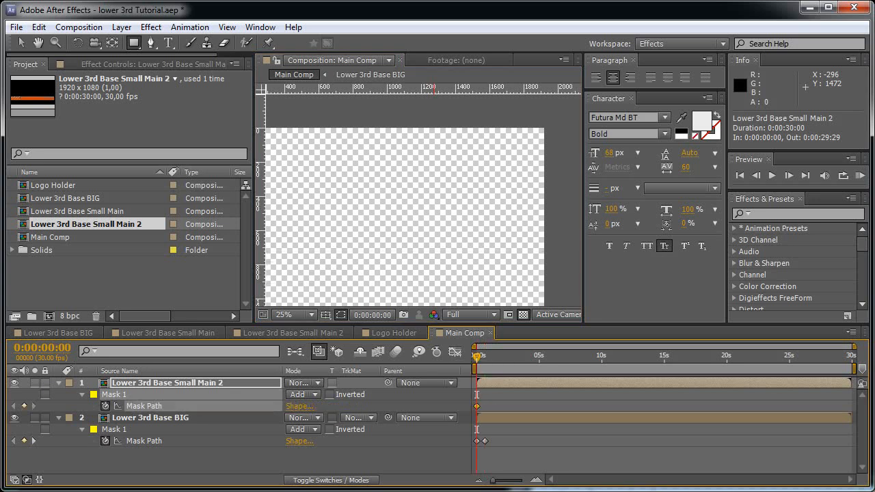
key(k)
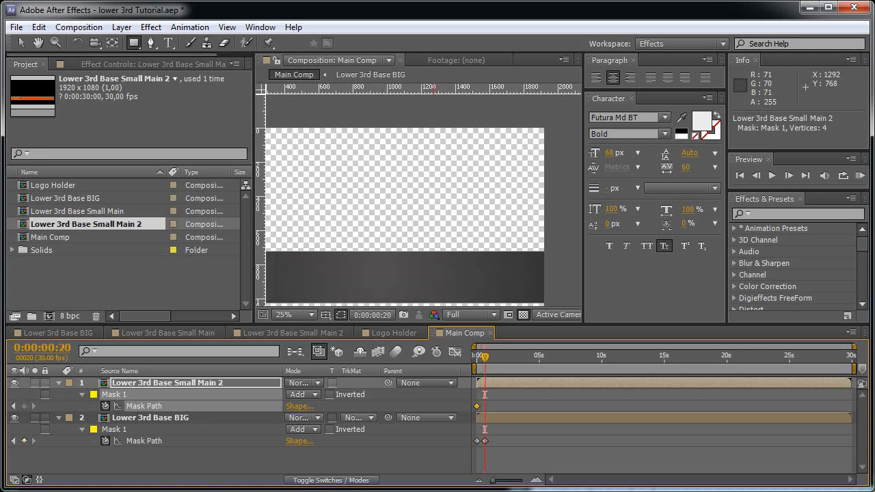
key(grave)
key(v)
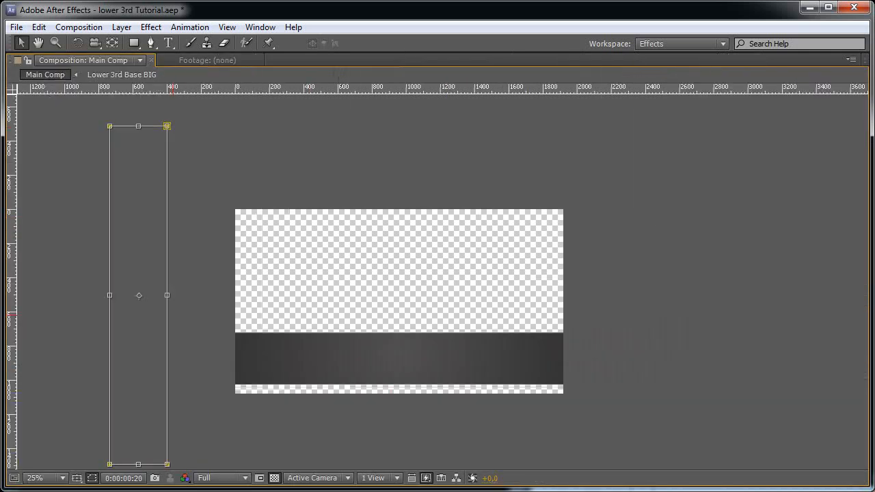
drag(167, 126, 617, 126)
key(grave)
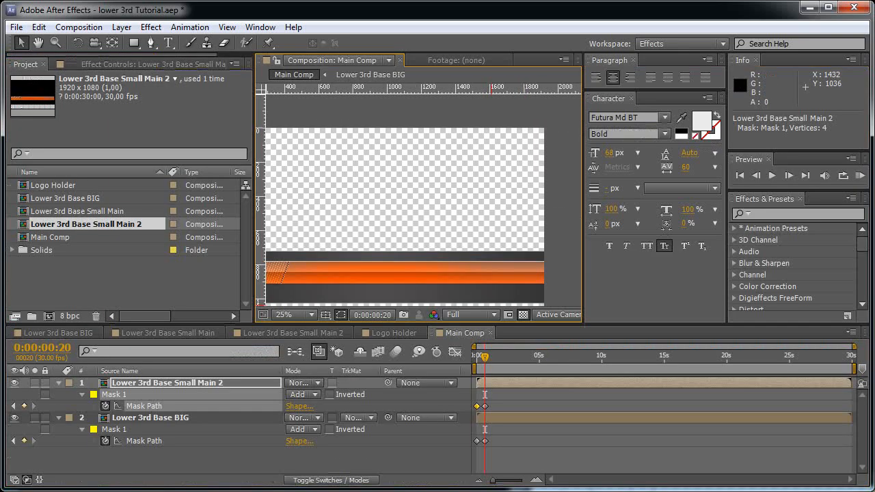
key(F2)
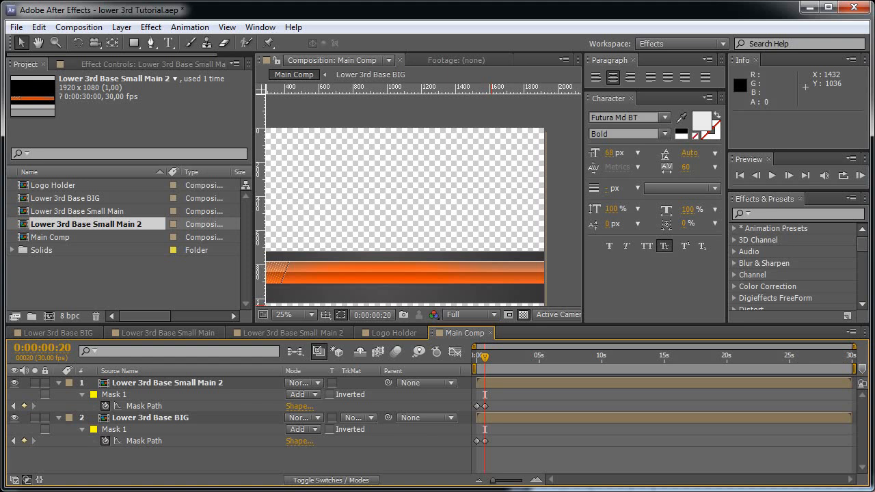
Add the Logo Holder composition as the top layer of Main Comp and place it over the orange bar's striped section
drag(52, 184, 170, 381)
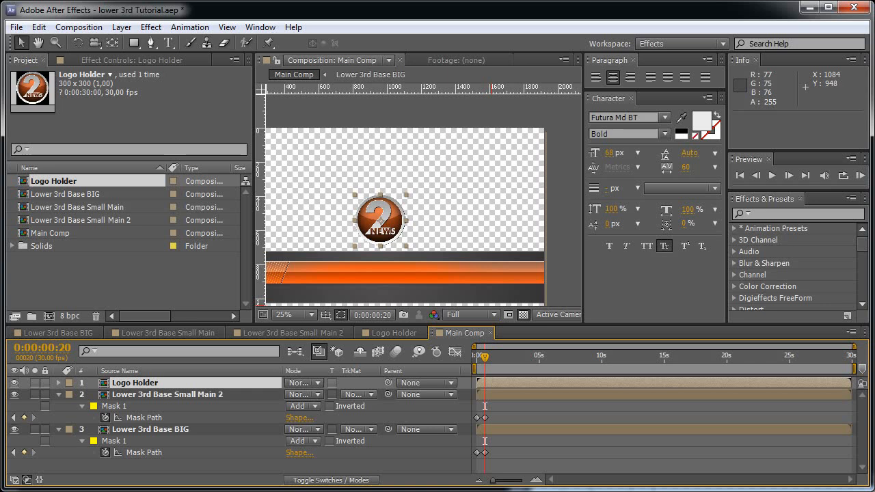
key(grave)
scroll(392, 228, up, 2)
scroll(392, 229, down, 2)
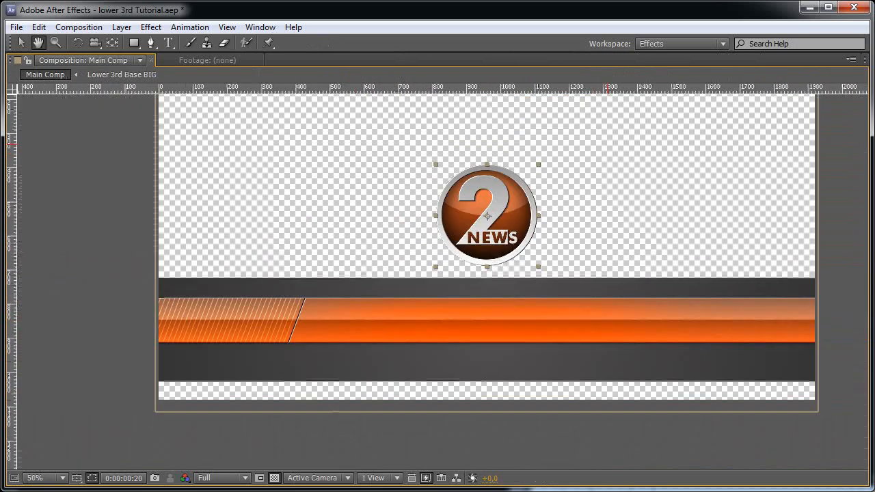
drag(487, 215, 230, 321)
key(grave)
Scale the Logo Holder layer to 60%
key(s)
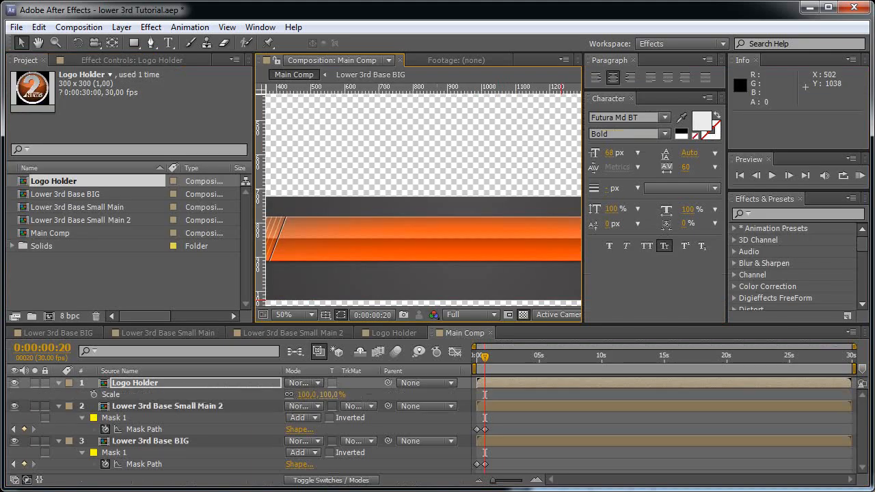
key(grave)
key(grave)
click(323, 394)
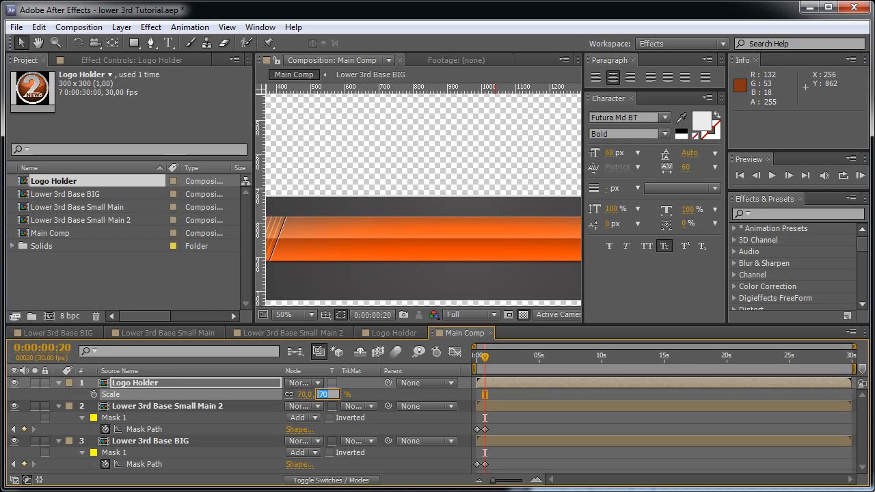
text(60)
key(Return)
Move the logo horizontally along the orange bar to a spot beyond the slanted divider's right side
key(grave)
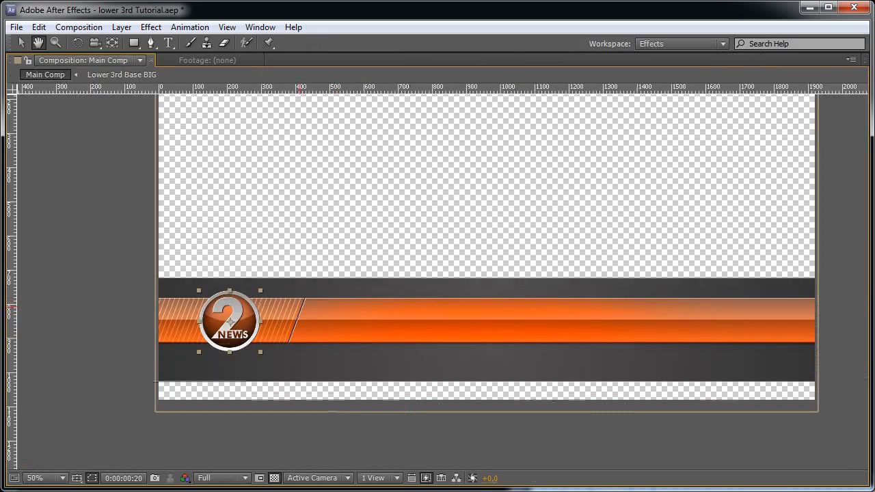
scroll(437, 274, up, 2)
drag(354, 425, 581, 325)
key(v)
scroll(459, 201, down, 2)
drag(512, 239, 399, 245)
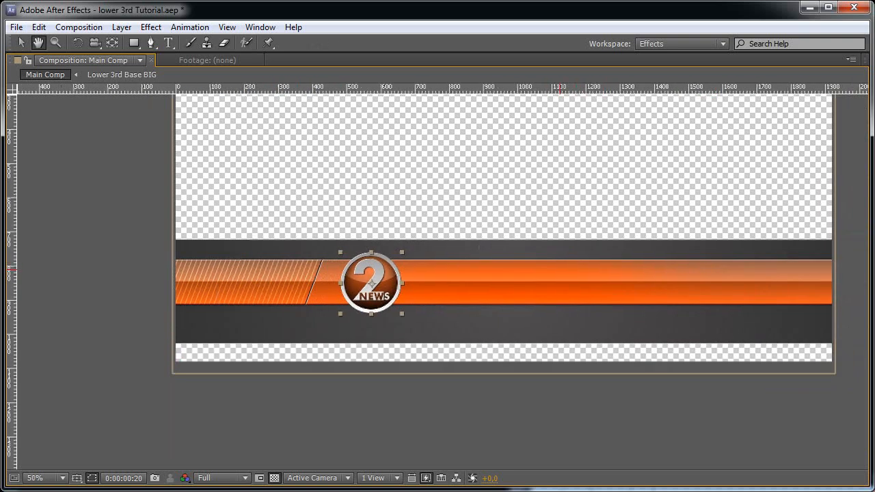
Nudge the logo about 45 px left until it sits close beside the slanted divider
key(shift+Left)
key(shift+Left)
key(shift+Left)
key(Left)
key(Left)
key(Left)
key(Left)
key(Left)
key(Left)
key(Left)
key(Left)
key(Left)
key(Left)
key(Left)
key(Left)
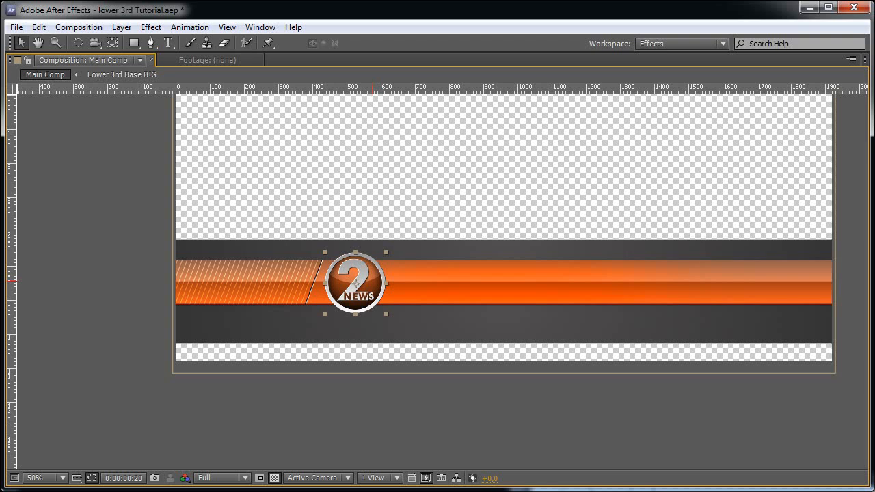
Shift the logo about 270 px left so it sits over the striped section of the orange bar
key(shift+Left)
key(shift+Left)
key(shift+Left)
key(shift+Left)
key(shift+Left)
key(shift+Left)
key(shift+Left)
key(shift+Left)
key(shift+Left)
key(shift+Left)
key(shift+Left)
key(shift+Left)
key(shift+Left)
key(shift+Left)
key(shift+Left)
key(shift+Left)
key(shift+Left)
key(shift+Left)
key(shift+Left)
key(shift+Left)
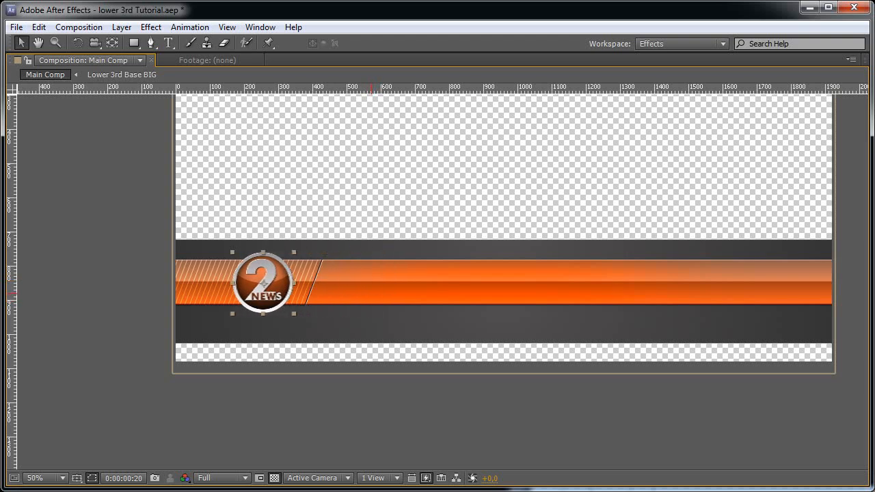
key(grave)
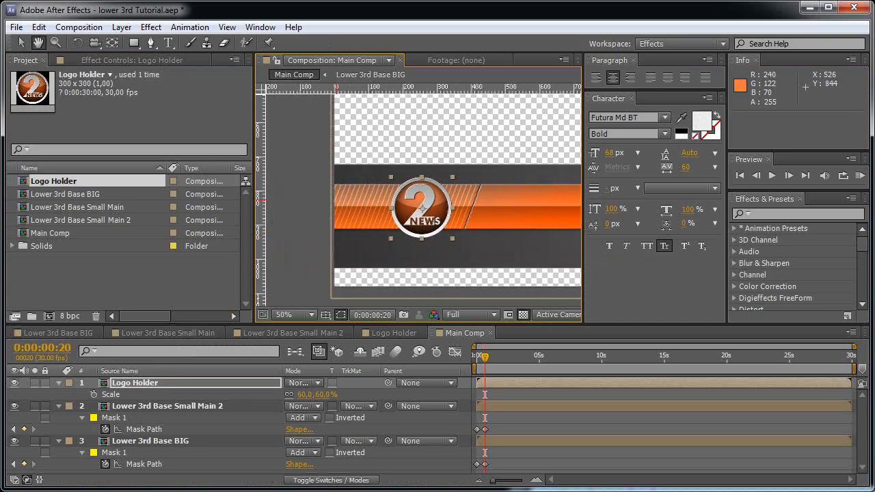
Apply the Bevel Alpha effect to the Logo Holder layer
key(v)
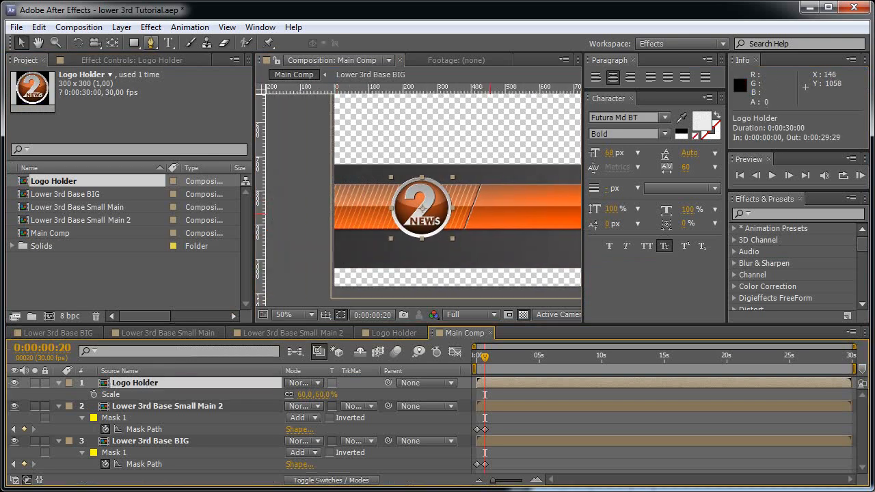
click(150, 27)
mouse_move(205, 333)
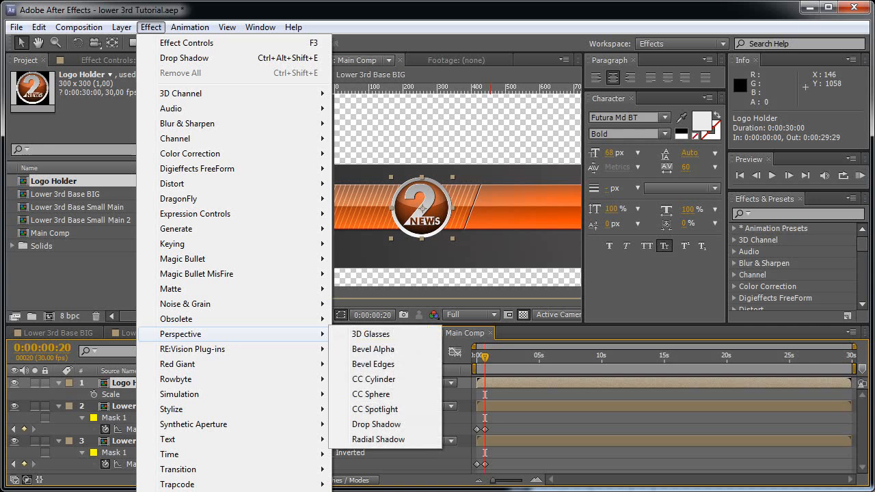
click(369, 349)
scroll(439, 214, up, 2)
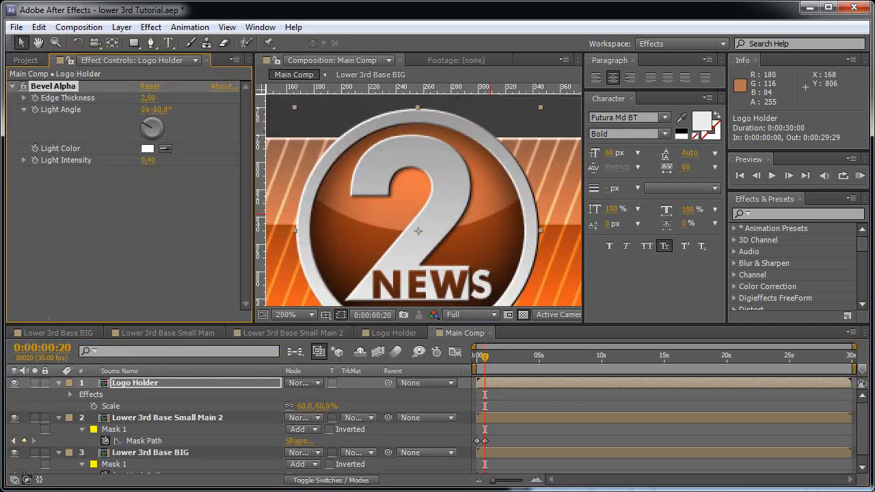
Set the logo bevel's edge thickness to 3 and its light intensity to 1
click(148, 98)
text(3)
key(Return)
click(147, 160)
text(1)
key(Return)
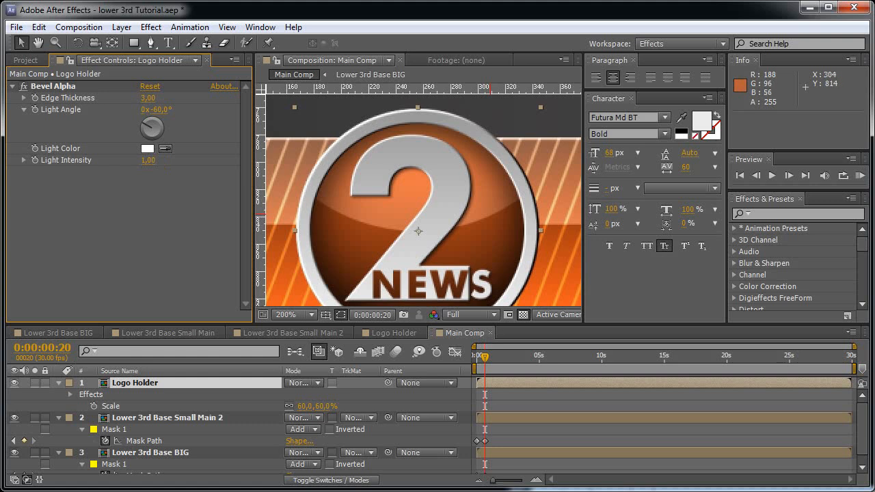
Set the Bevel Alpha edge thickness on the logo to 2
scroll(418, 231, down, 1)
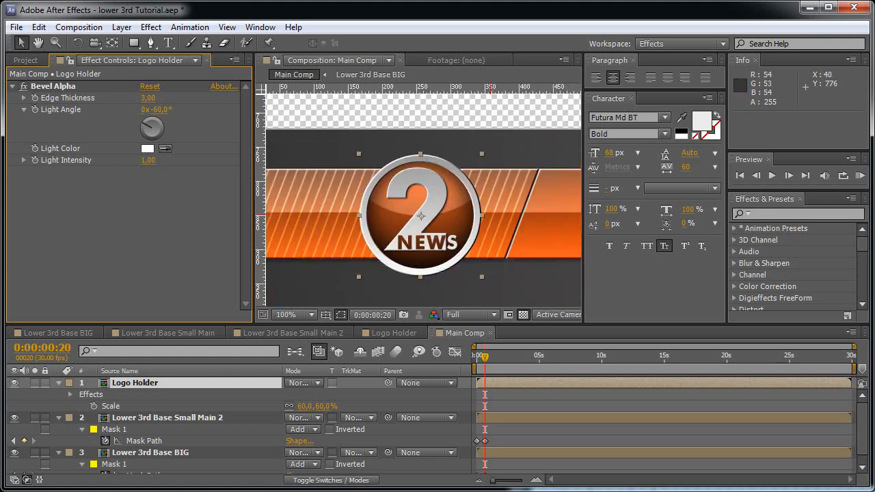
click(148, 98)
scroll(379, 171, up, 1)
text(2)
key(Return)
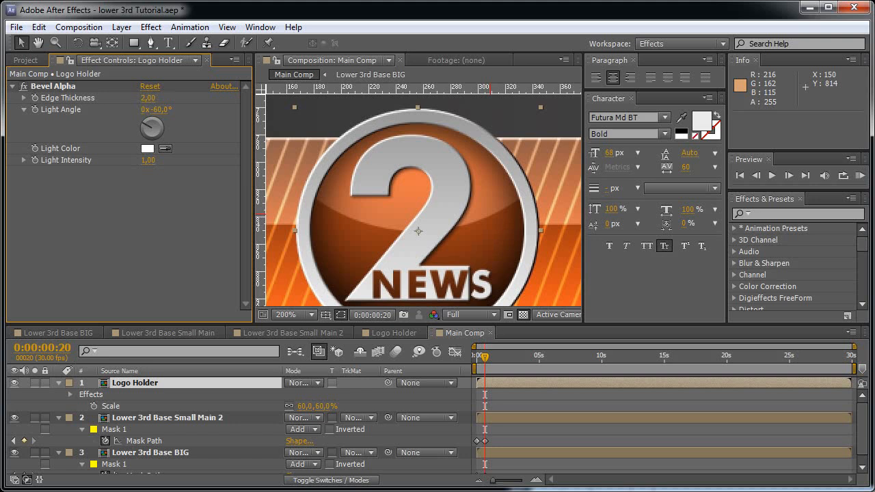
Apply a Drop Shadow effect to the Logo Holder layer with distance 3 and softness 6
click(151, 27)
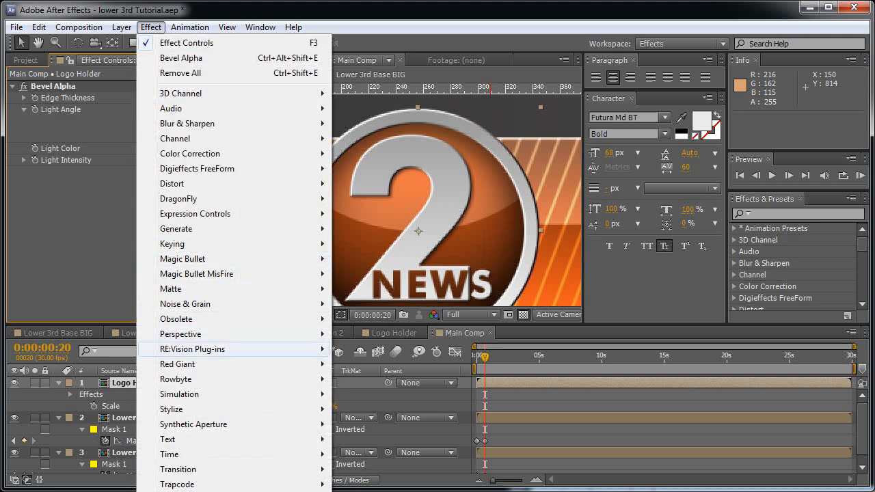
mouse_move(180, 333)
click(375, 423)
key(space)
drag(392, 231, 386, 140)
click(145, 245)
text(3)
key(Tab)
text(6)
key(Return)
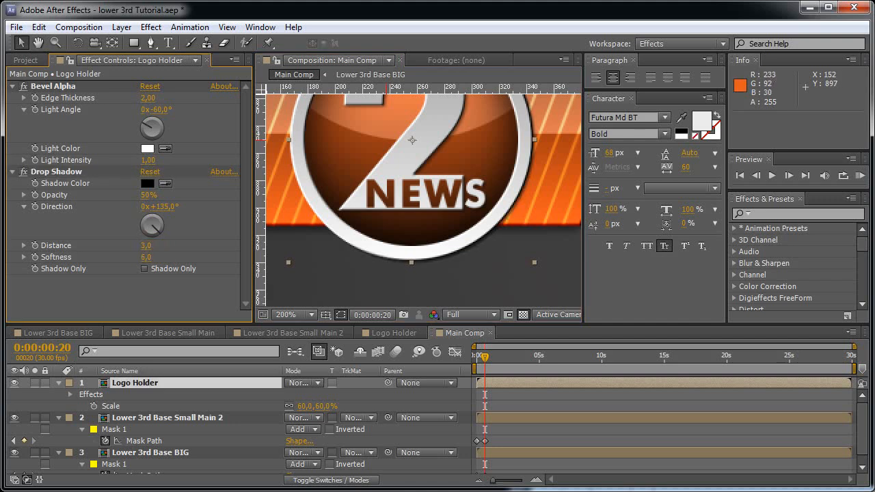
Set the logo's drop shadow opacity to 65% and its softness to 10
click(147, 195)
text(65)
key(Return)
key(F2)
click(147, 257)
text(10)
key(Return)
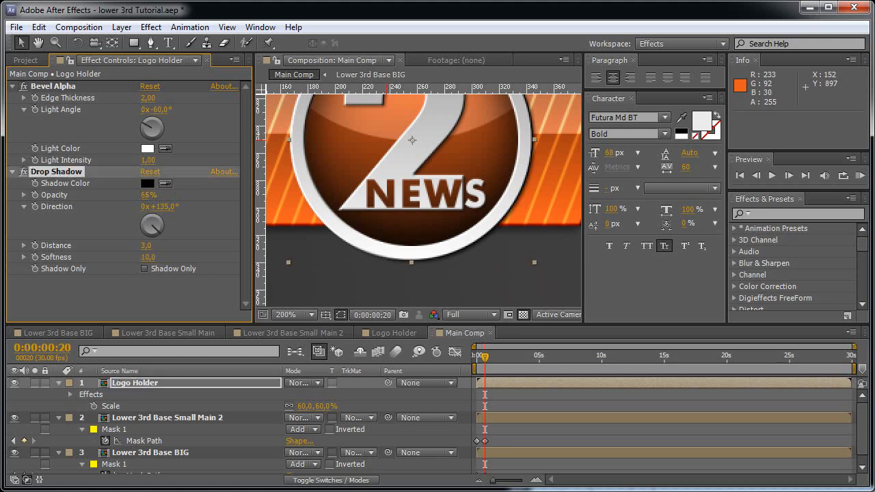
Set the Bevel Alpha light intensity on the Logo Holder layer to 0,80
key(F2)
click(148, 160)
text(0,8)
key(Return)
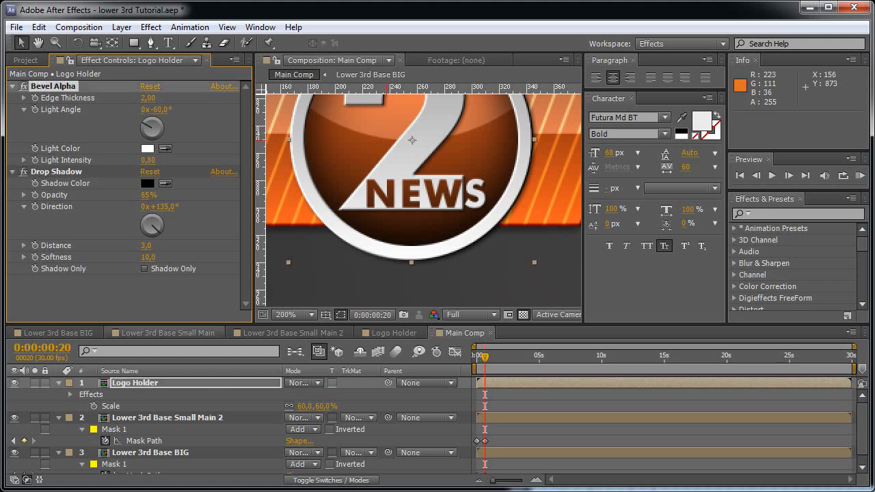
key(F2)
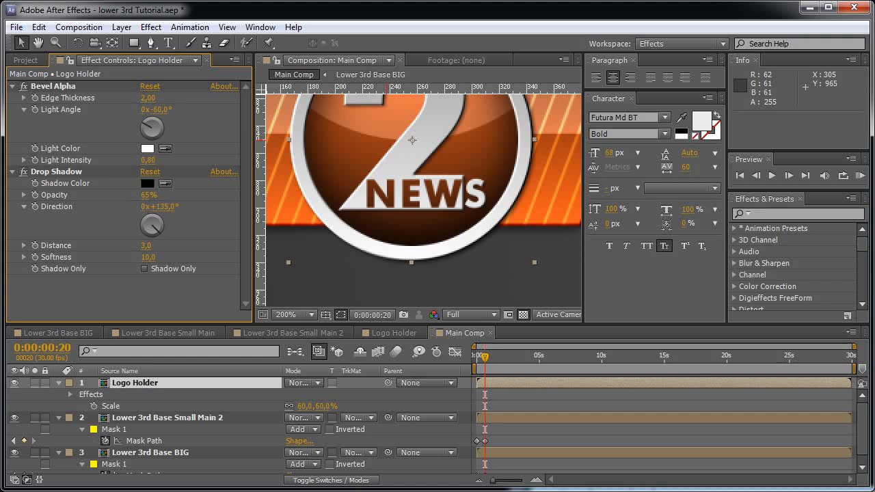
Add a Scale keyframe of 0% to the Logo Holder layer at 0:00:00:15
key(equal)
key(equal)
key(equal)
key(Page_Up)
key(Page_Up)
key(Page_Up)
key(Page_Up)
key(Page_Up)
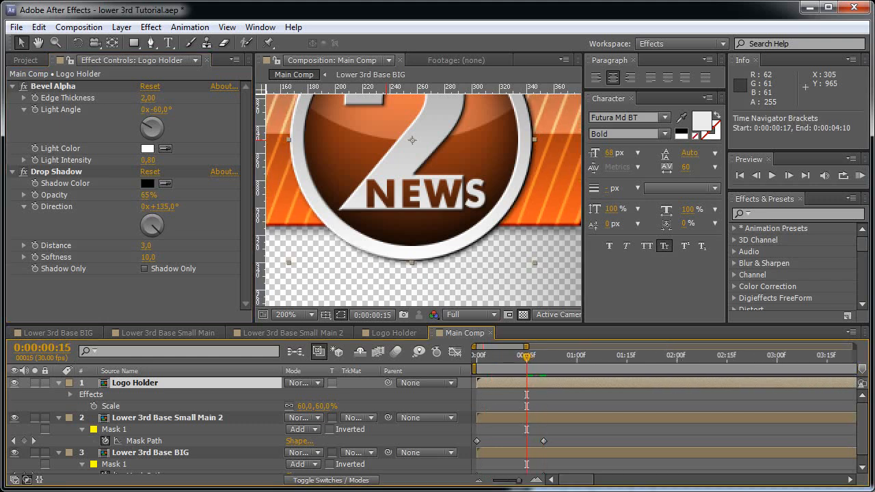
key(alt+shift+s)
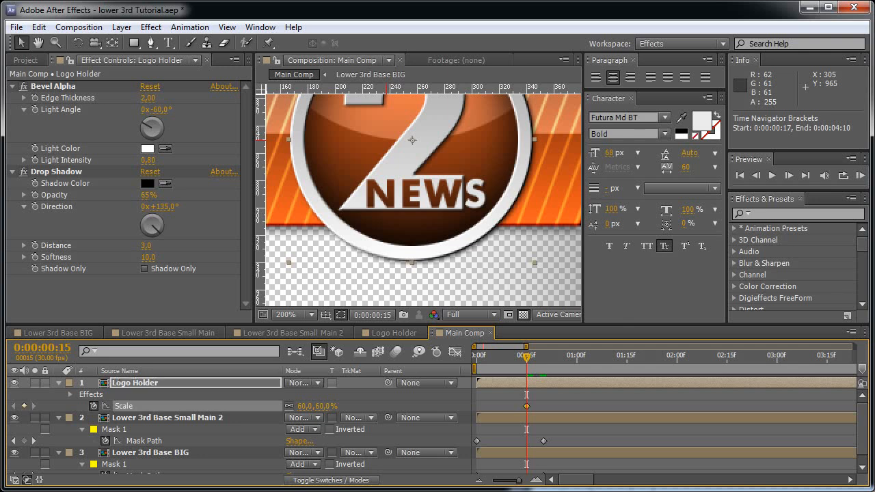
click(325, 406)
text(0)
key(Return)
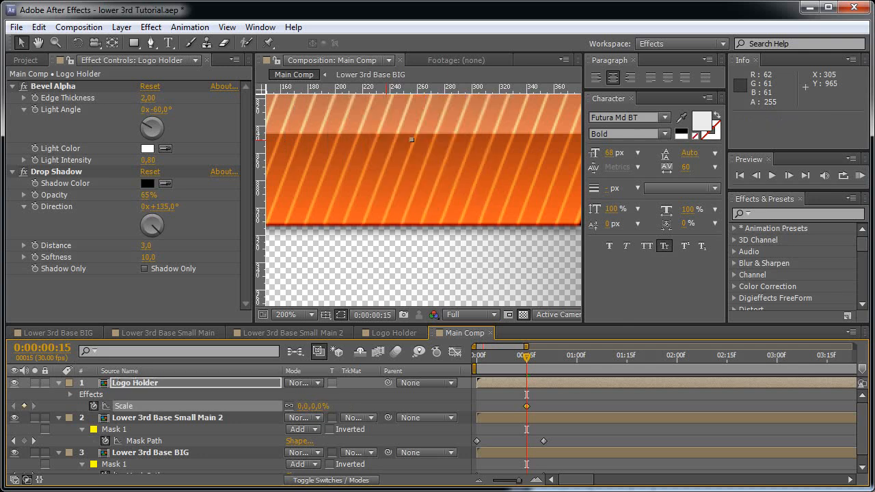
Set the Logo Holder's rotation to -1x-180° and keyframe it at 0:00:00:15, showing its Scale and Rotation properties together
key(r)
click(290, 394)
text(-1)
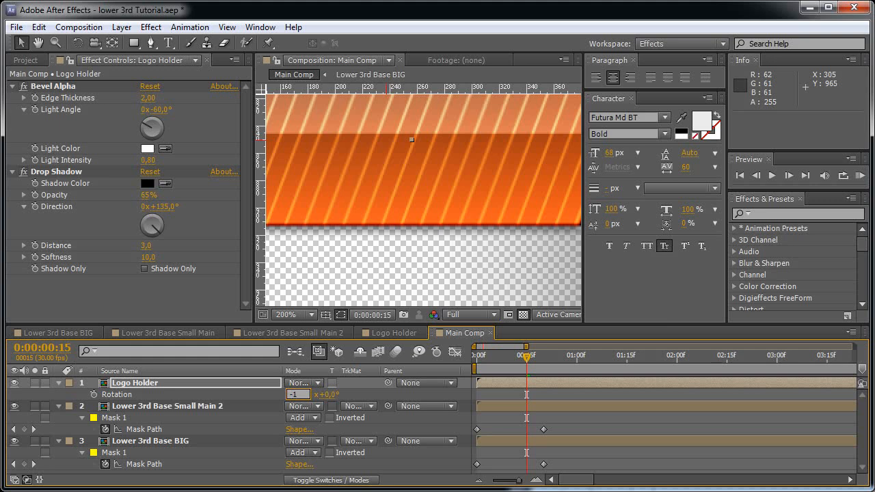
key(Tab)
text(-180)
key(Return)
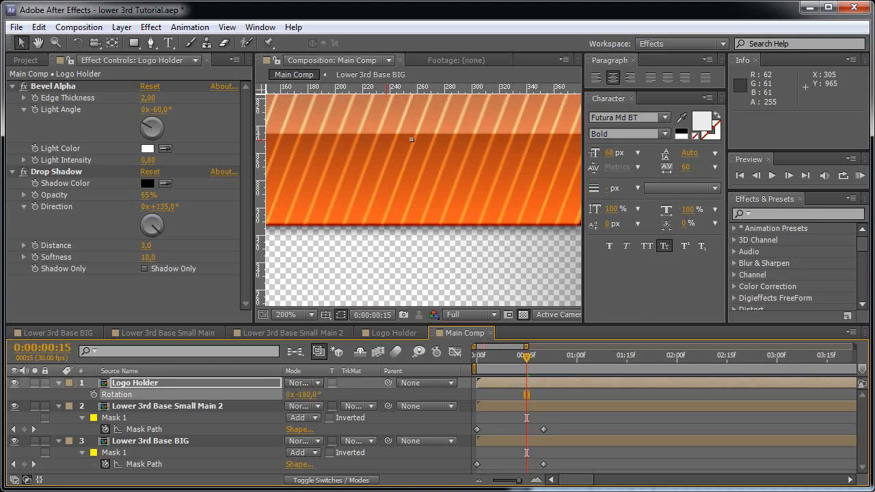
drag(302, 394, 212, 394)
key(alt+shift+r)
key(alt+shift+s)
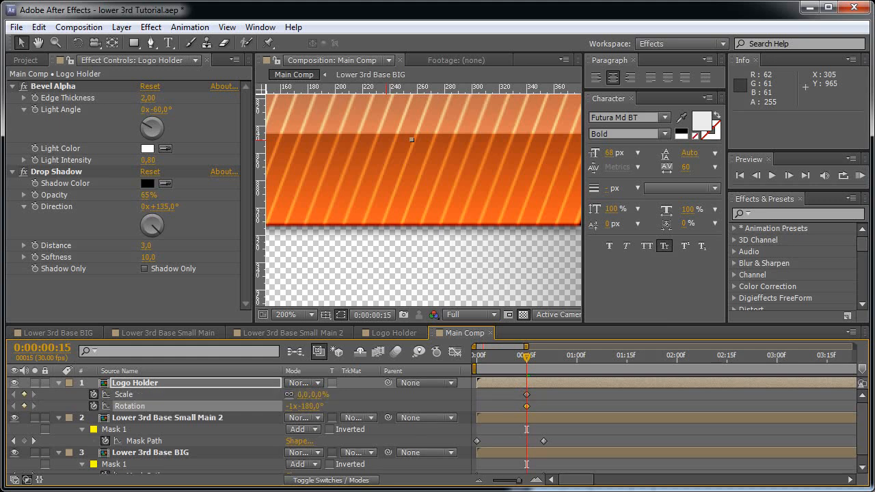
At 0:00:00:25, keyframe the Logo Holder's scale at 60% and its rotation at 0x+0°
key(shift+Page_Down)
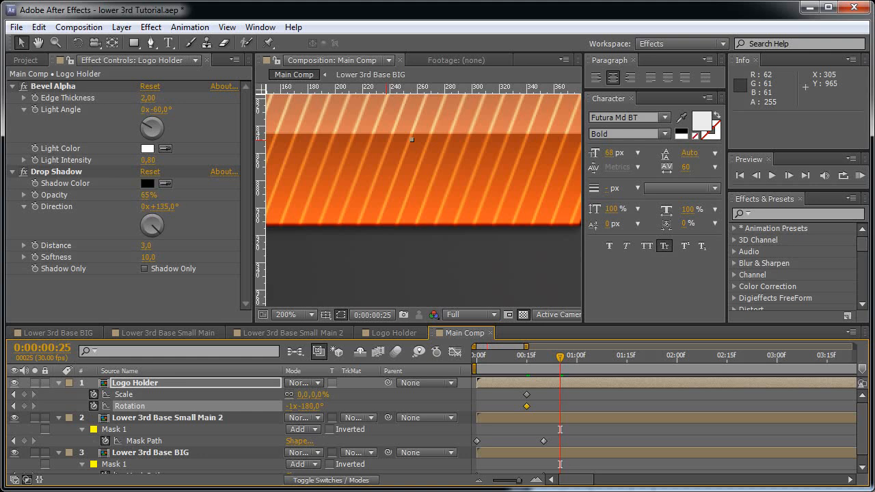
click(317, 394)
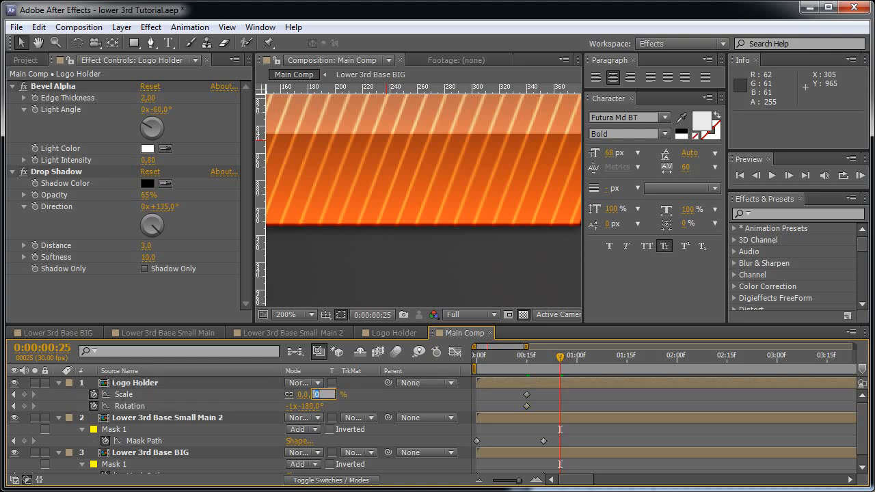
text(60)
key(Return)
click(290, 406)
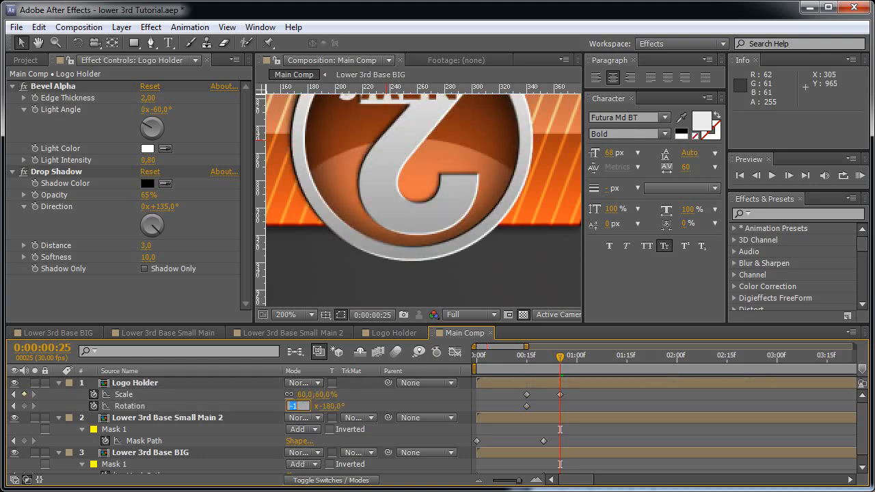
text(0)
key(Tab)
text(0)
key(Return)
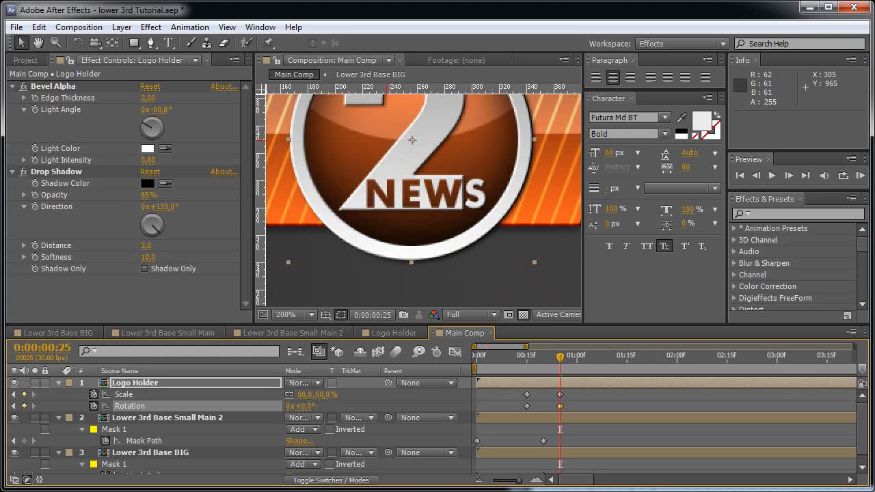
key(F2)
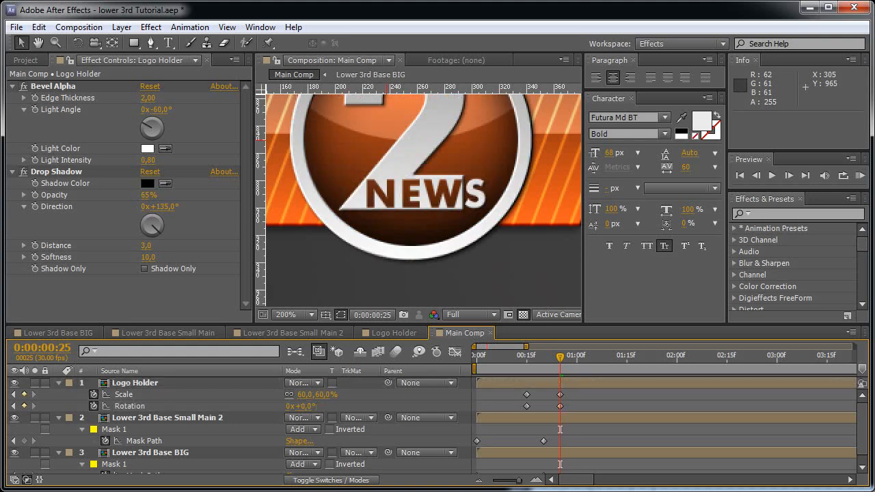
Paste the Inertial Bounce expression with amp .025, freq 2.0 and decay 3.0 onto the Logo Holder's Scale, reviewing its full code
alt+click(93, 394)
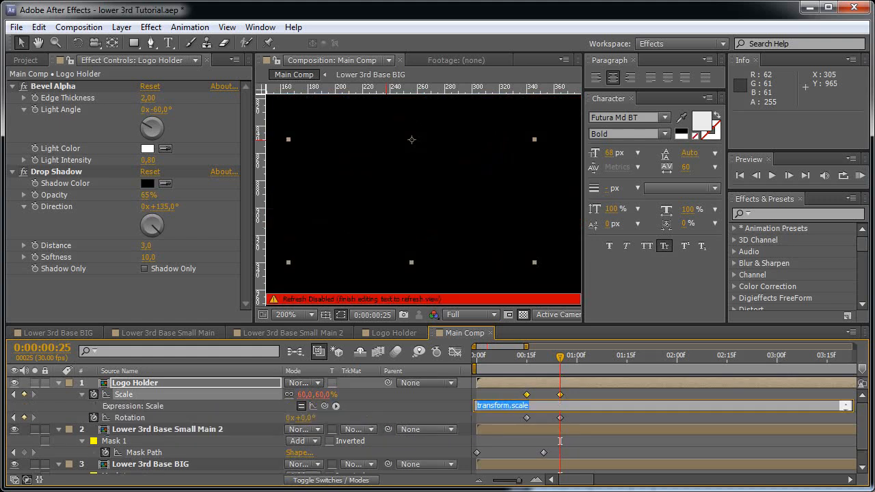
key(ctrl+v)
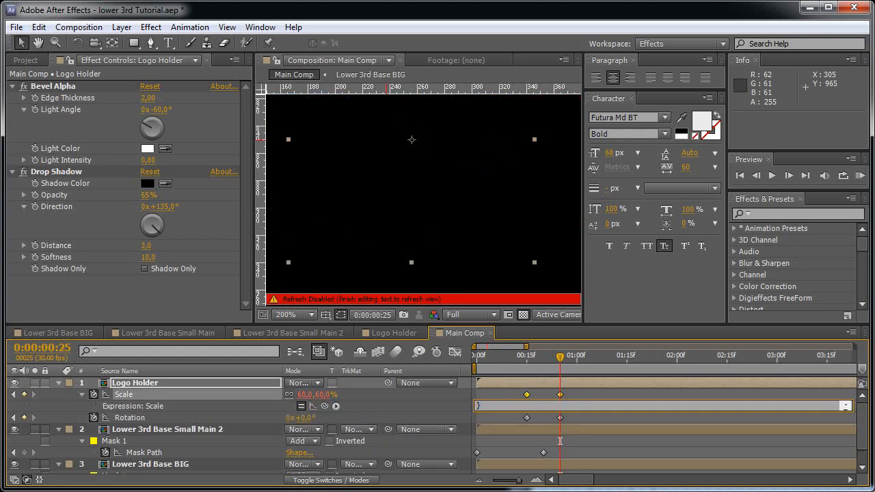
drag(662, 411, 661, 468)
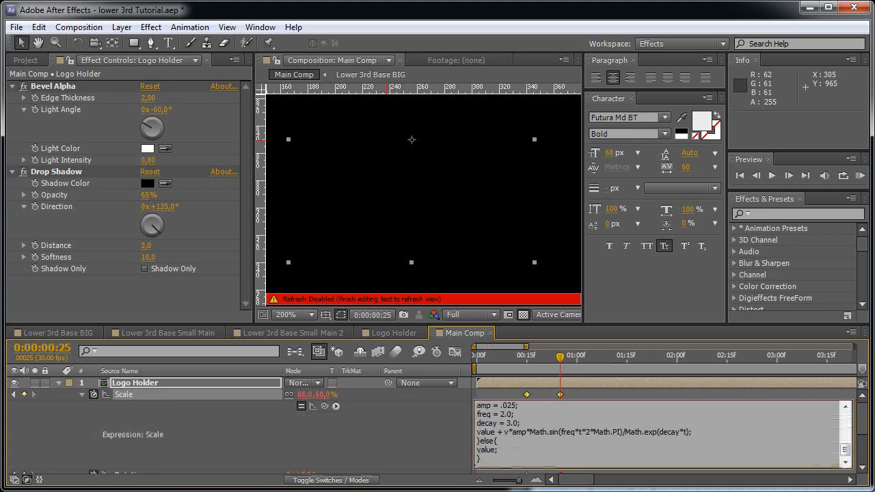
drag(661, 323, 661, 177)
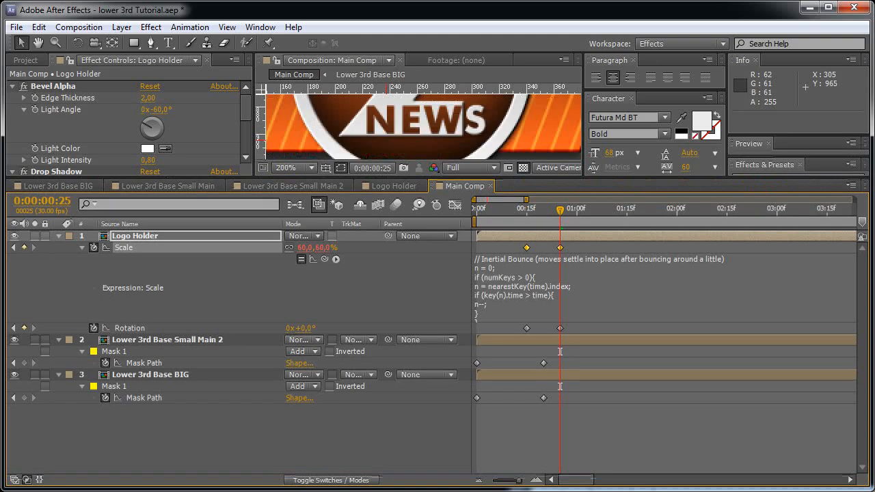
click(661, 285)
scroll(661, 287, down, 1)
drag(661, 320, 661, 433)
drag(559, 464, 560, 471)
click(481, 453)
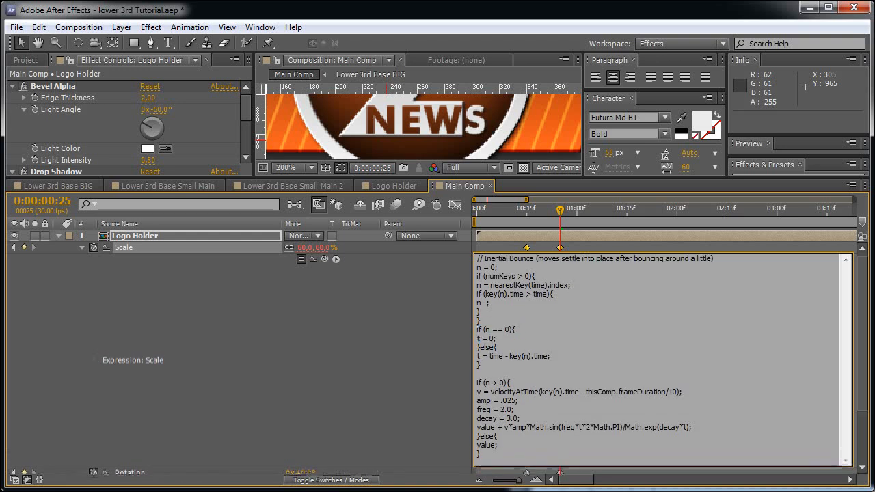
key(ctrl+a)
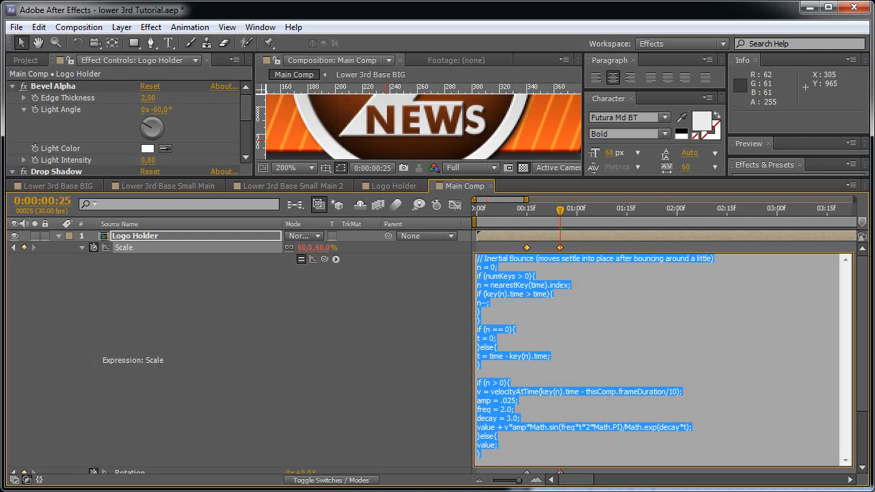
click(481, 454)
drag(481, 454, 476, 258)
click(510, 383)
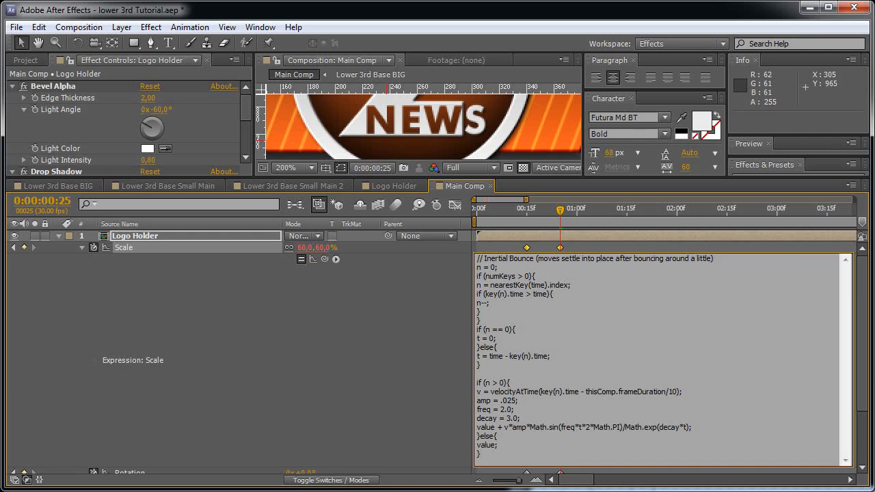
key(KP_Enter)
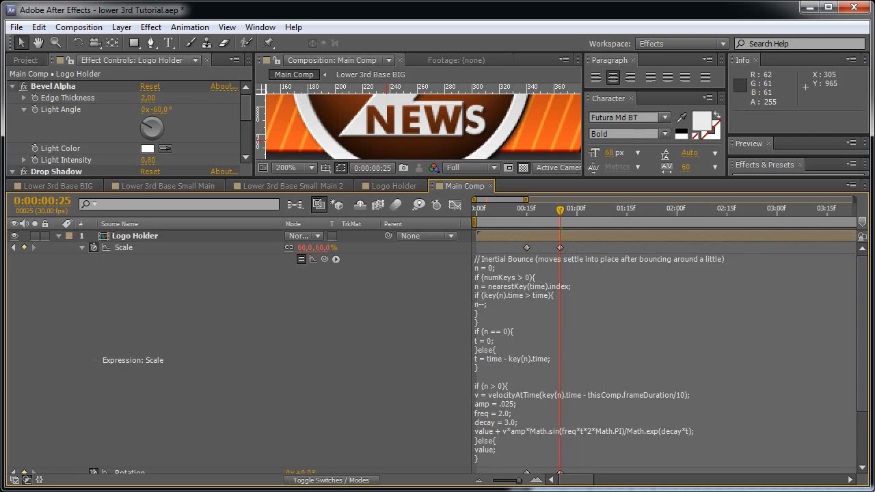
Enable motion blur for the Logo Holder layer and preview its animation
key(u)
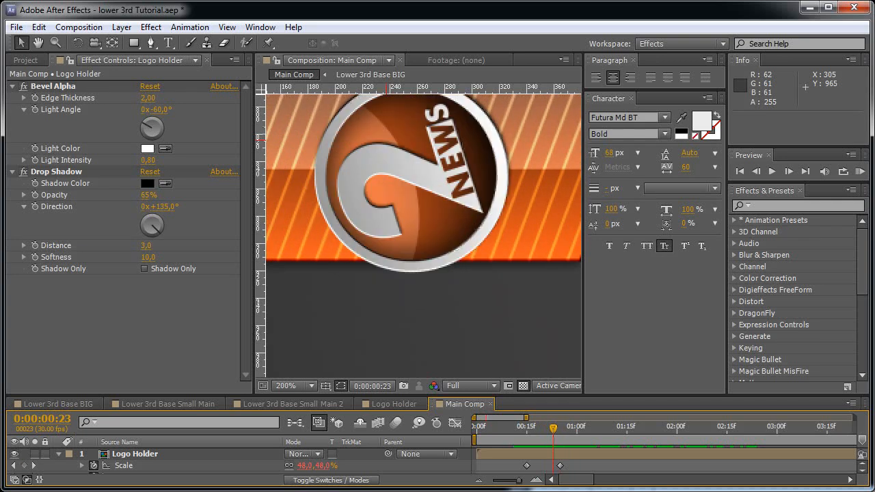
key(F4)
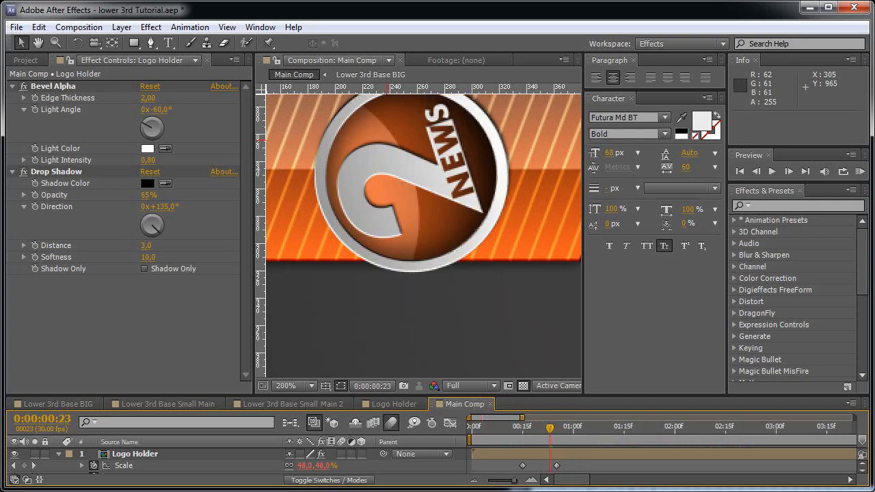
click(341, 454)
key(space)
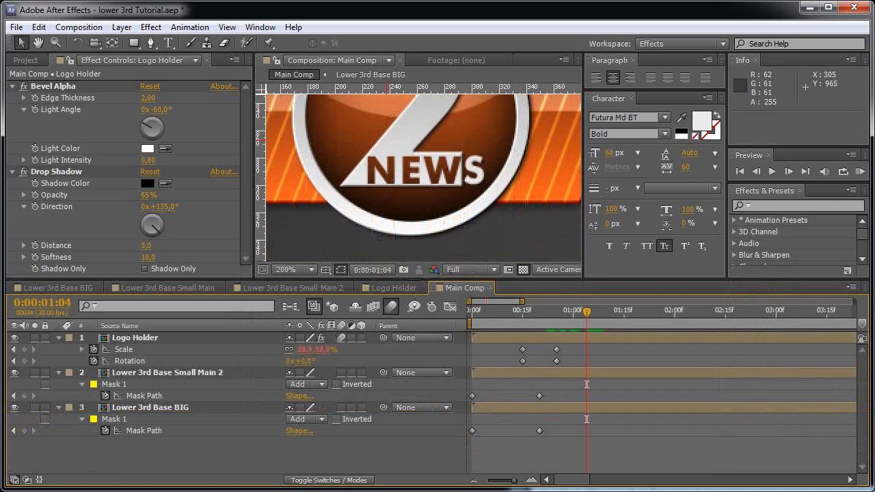
Apply Easy Ease to the Logo Holder's last Rotation keyframe and preview the spin
click(556, 360)
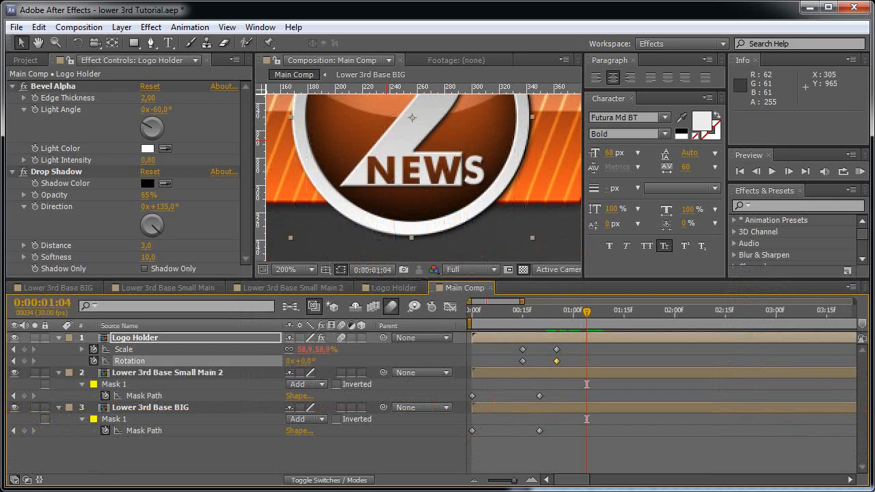
right_click(556, 360)
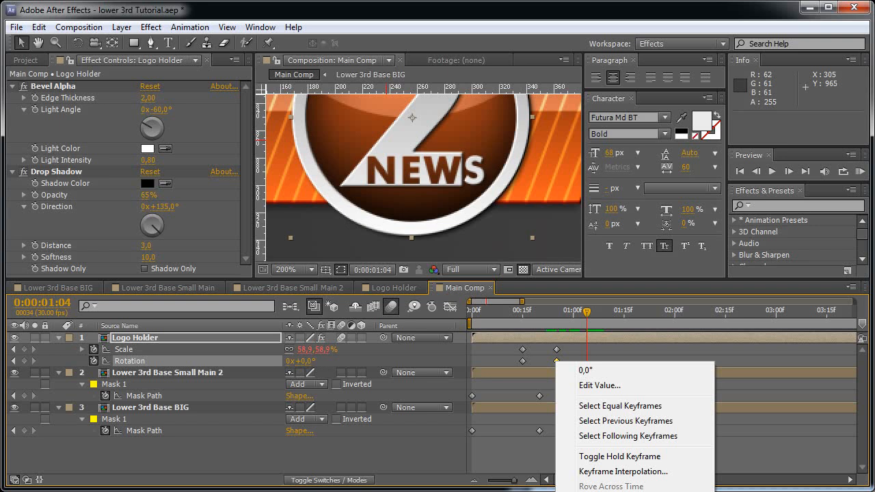
key(F9)
key(space)
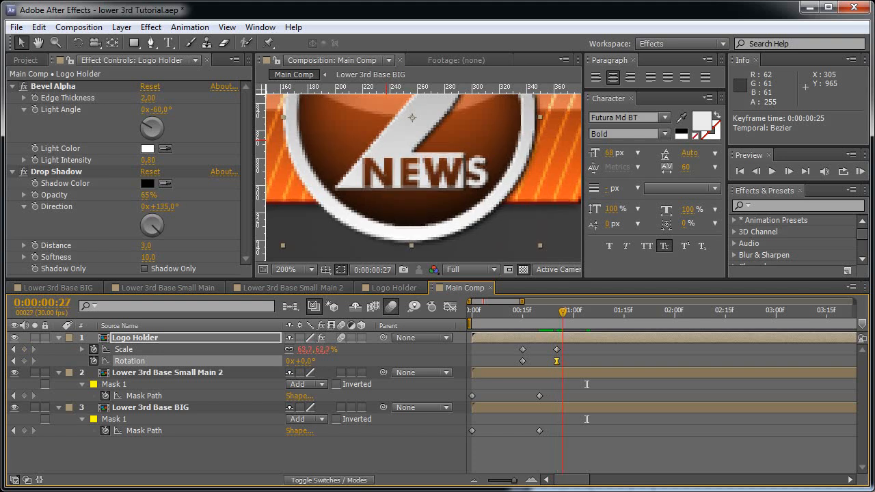
key(space)
Show the whole lower third at 25% in an enlarged composition viewer and display the title/action-safe guides
key(comma)
key(comma)
key(comma)
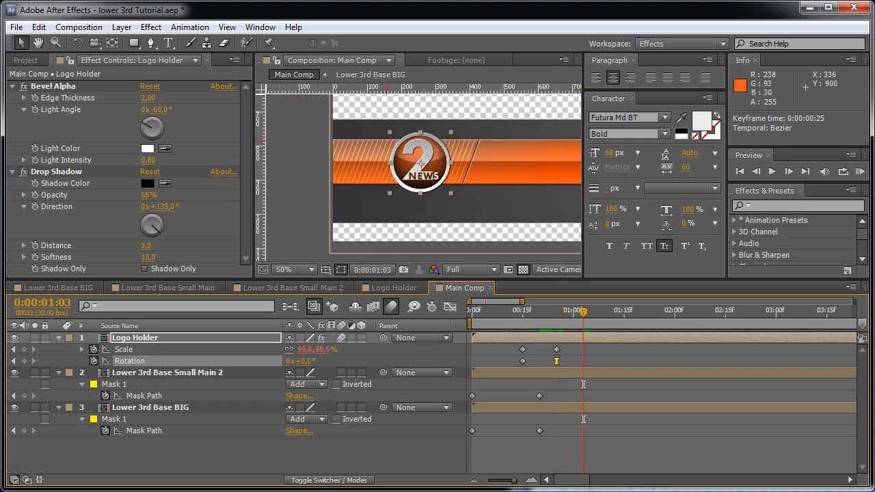
drag(410, 205, 389, 205)
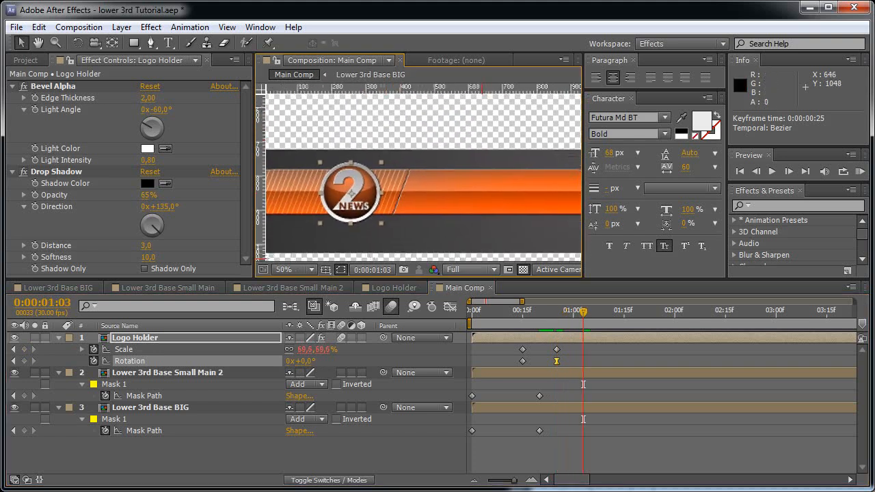
drag(423, 277, 424, 334)
drag(585, 205, 675, 205)
key(comma)
key(h)
drag(458, 274, 482, 274)
key(v)
key(apostrophe)
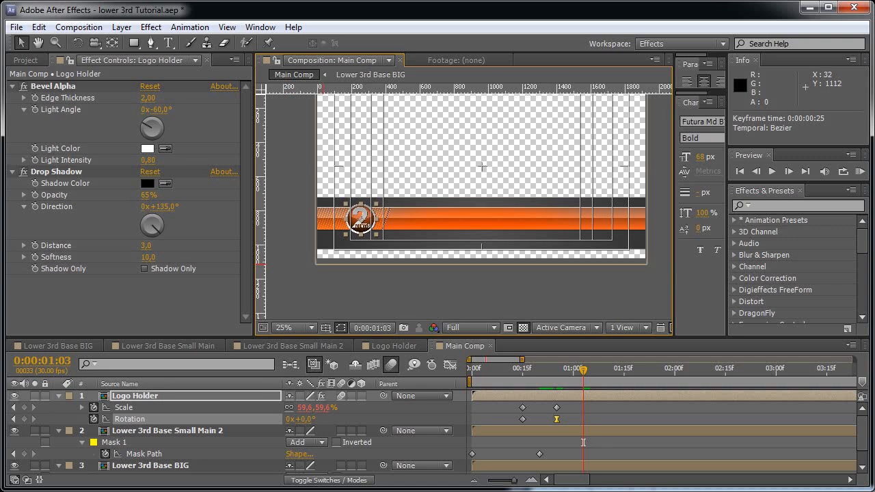
Collapse the revealed properties of all layers in the Main Comp timeline and deselect the layers
key(m)
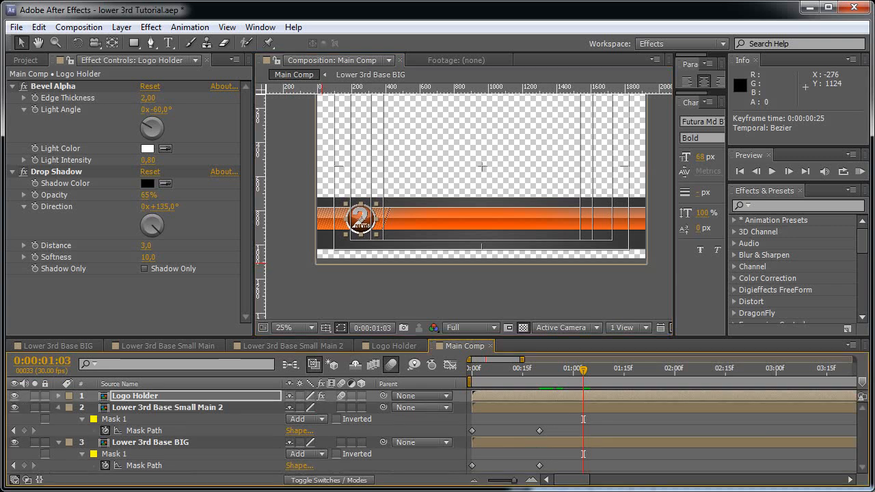
key(ctrl+a)
key(m)
key(F2)
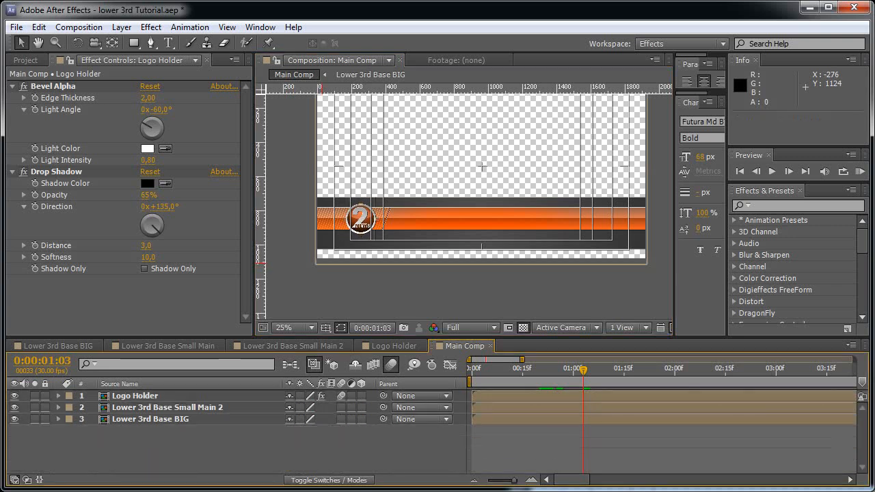
Create a white 1920 x 1080 px solid named "Bottom Flare" and apply the Optical Flares effect to it
key(ctrl+y)
text(B)
key(BackSpace)
text(Bottom)
key(BackSpace)
key(BackSpace)
key(BackSpace)
text(tom Flare)
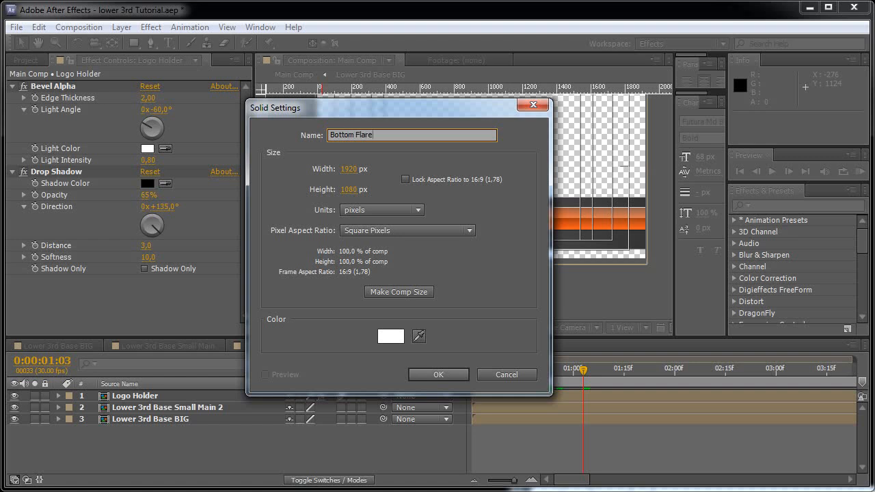
click(438, 374)
click(151, 27)
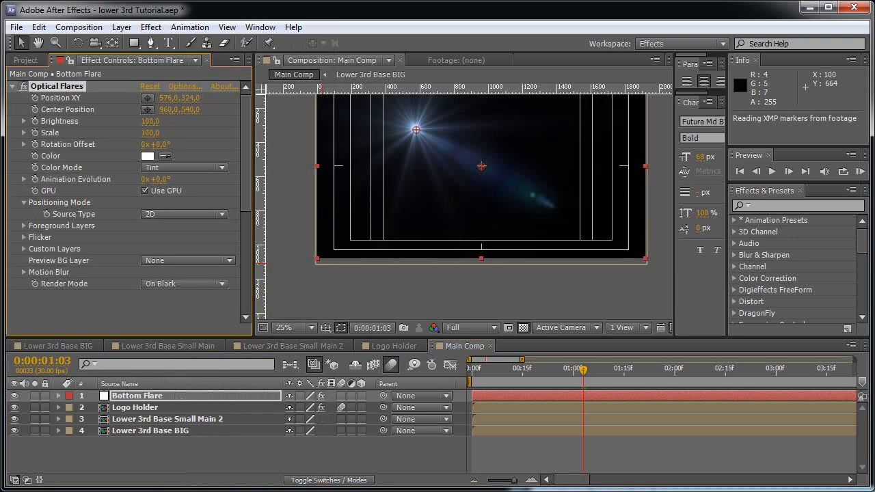
key(F2)
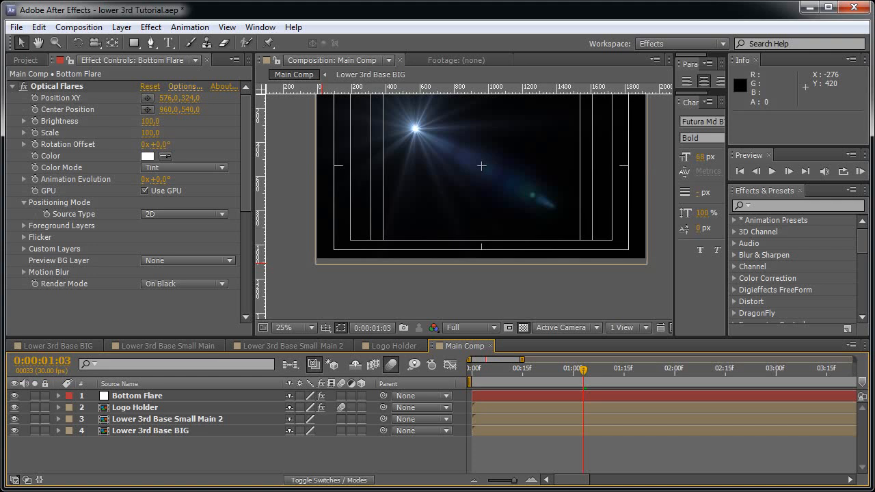
Open the Optical Flares options for Bottom Flare and clear all objects of the default flare
click(185, 86)
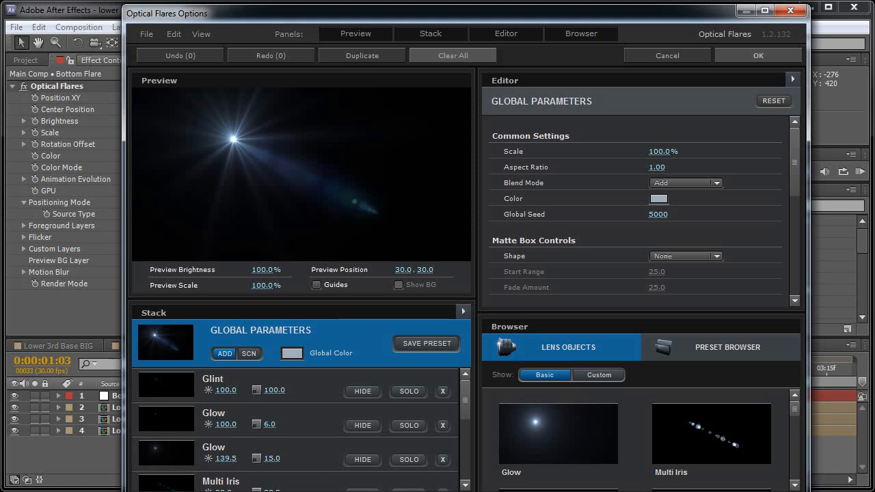
click(452, 55)
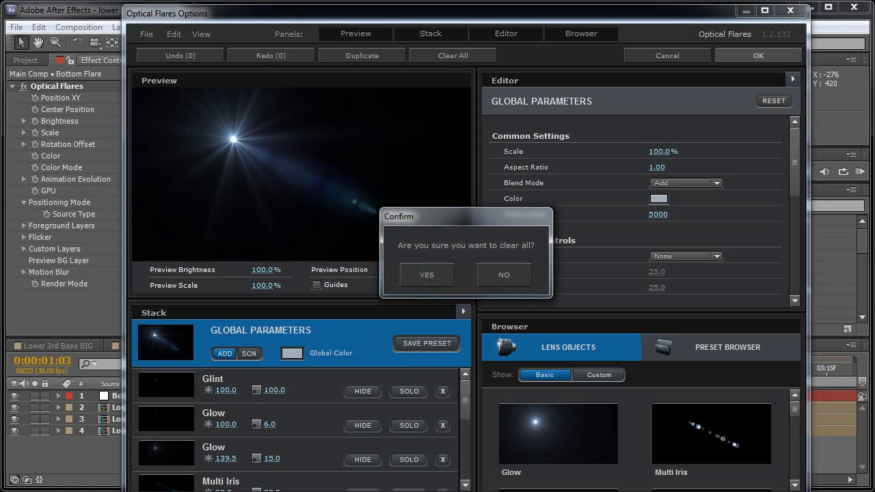
key(Return)
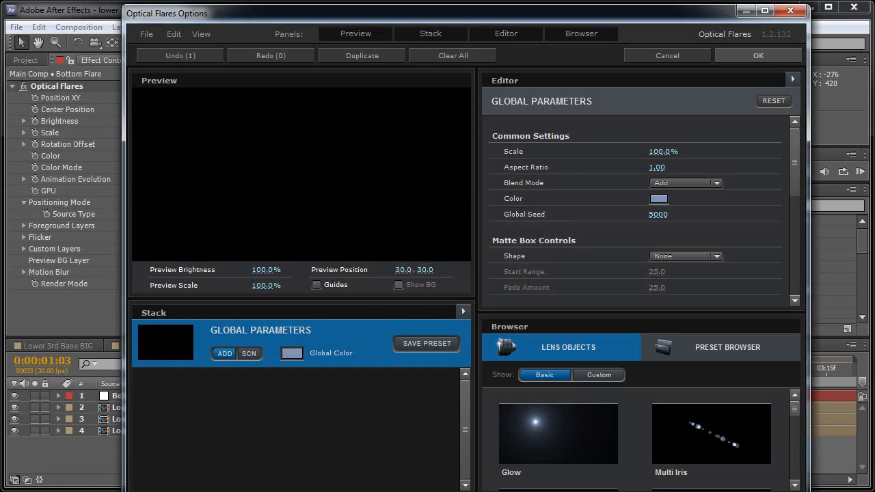
Add a Streak lens object to the flare stack and rename it "Streak Long"
drag(794, 409, 794, 423)
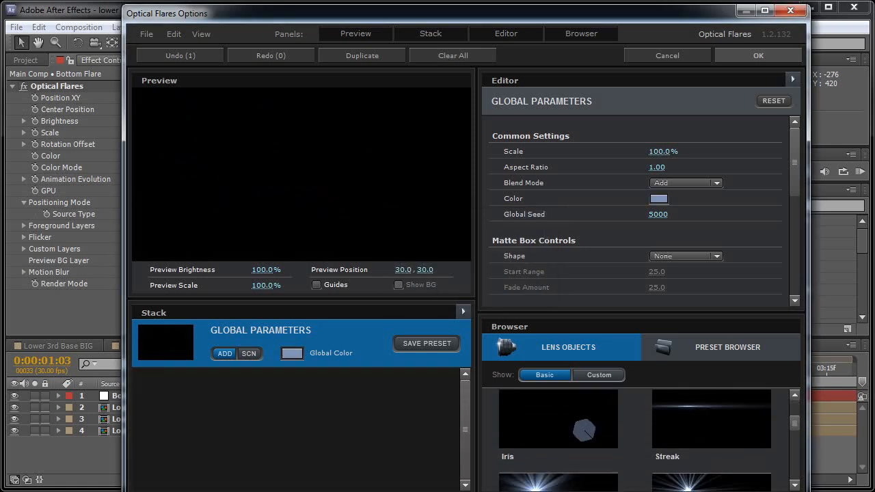
click(710, 418)
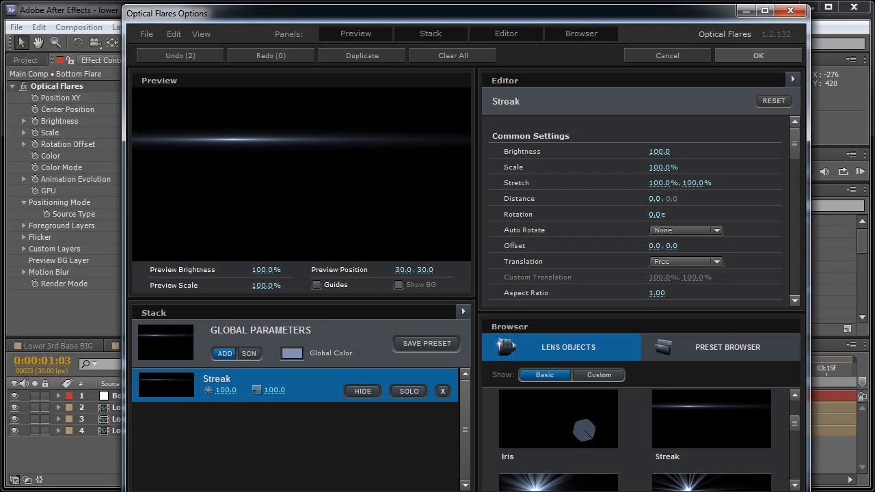
click(217, 378)
click(230, 378)
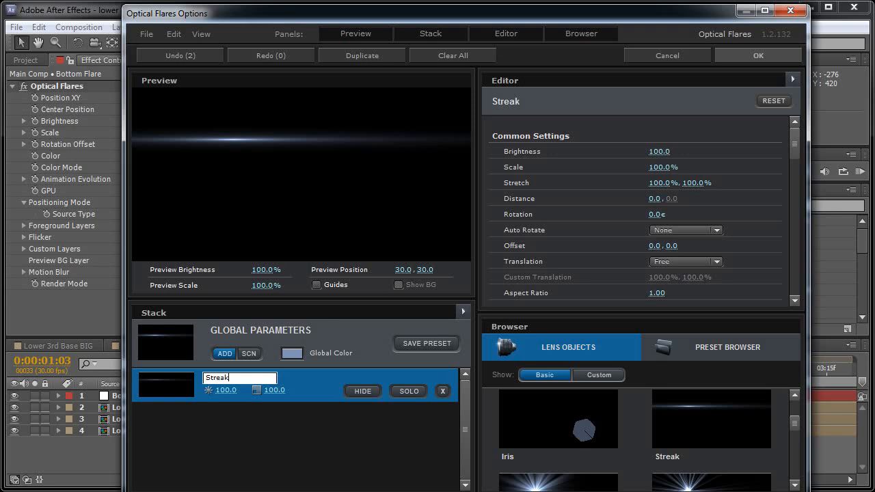
text(Long)
key(Return)
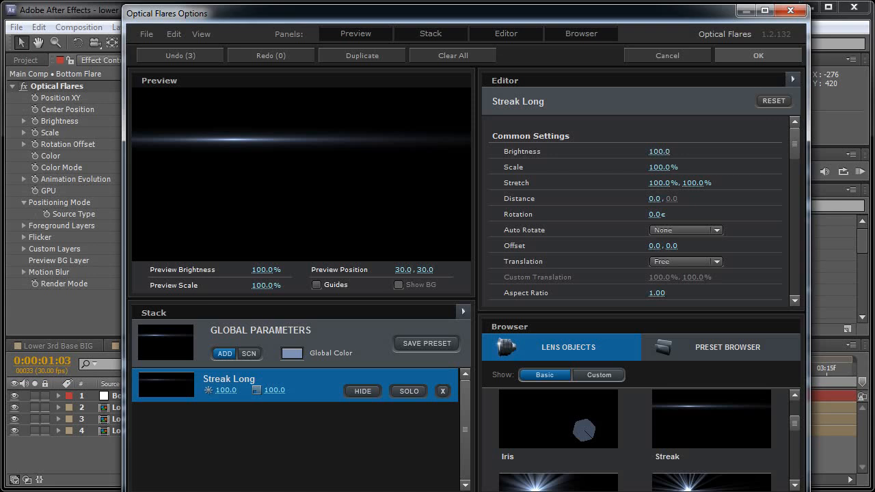
Set the Stretch of Streak Long to 150% by 70%
click(666, 183)
text(150)
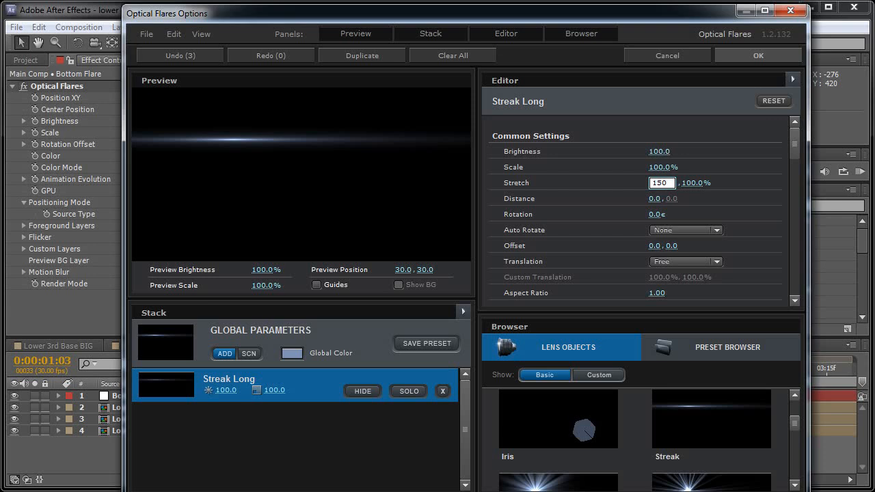
key(Return)
click(695, 182)
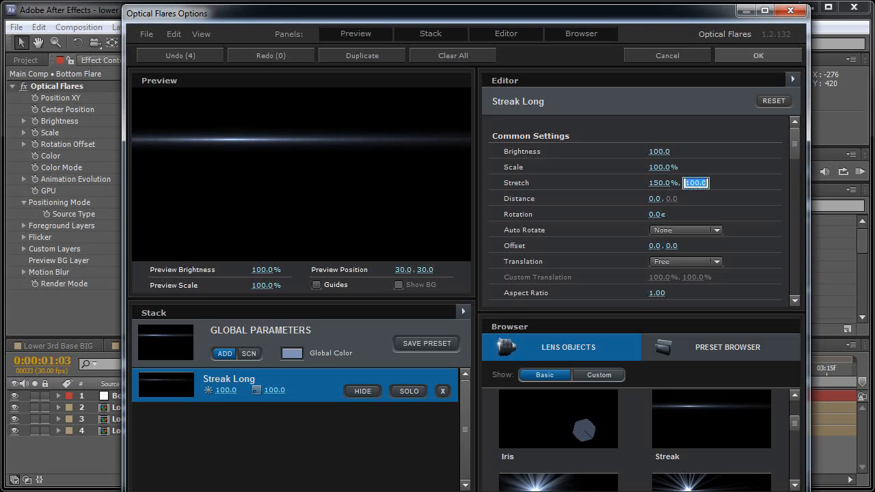
text(70)
key(Return)
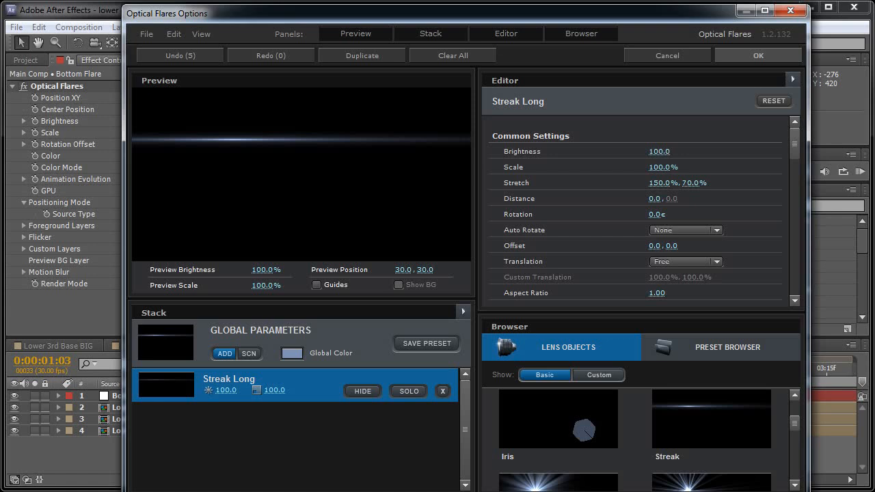
Add a second Streak lens object, rename it "Streak Short" and place it above Streak Long in the stack
click(711, 419)
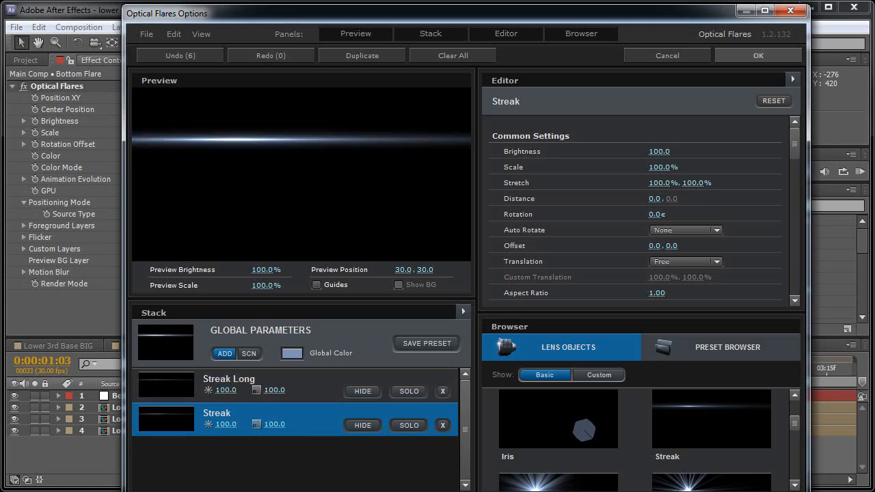
double_click(217, 413)
click(229, 412)
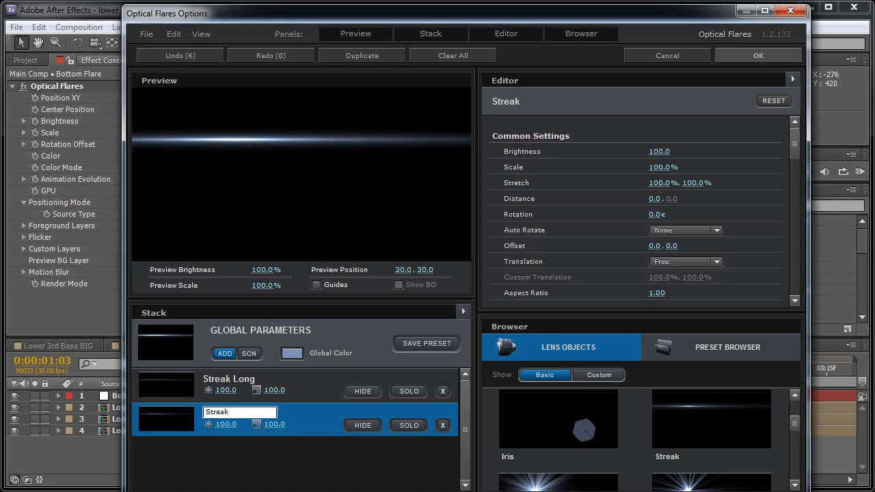
text(Short)
key(Return)
drag(164, 418, 164, 379)
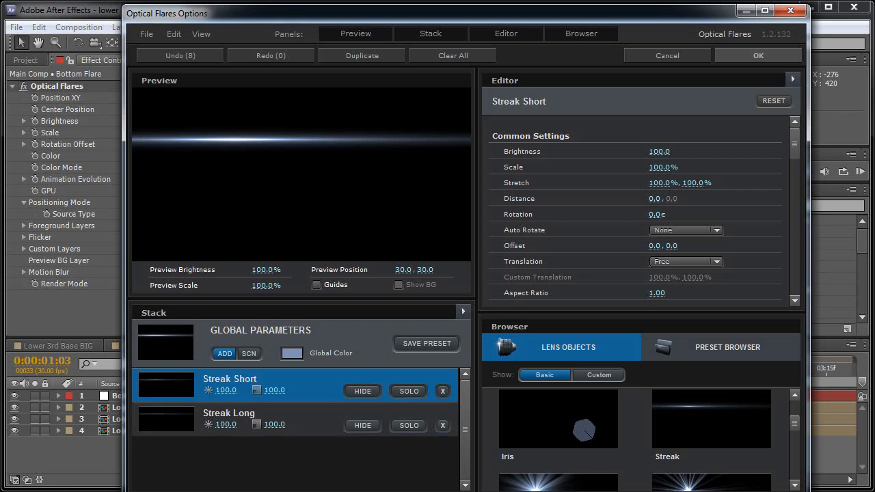
Set the Stretch of Streak Short to 50% by 50%
click(655, 183)
text(50)
key(Return)
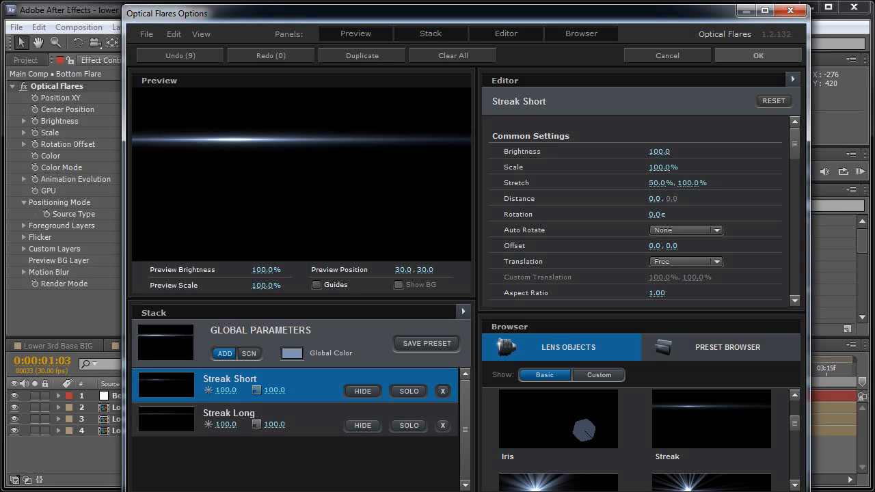
click(691, 183)
text(50)
key(Return)
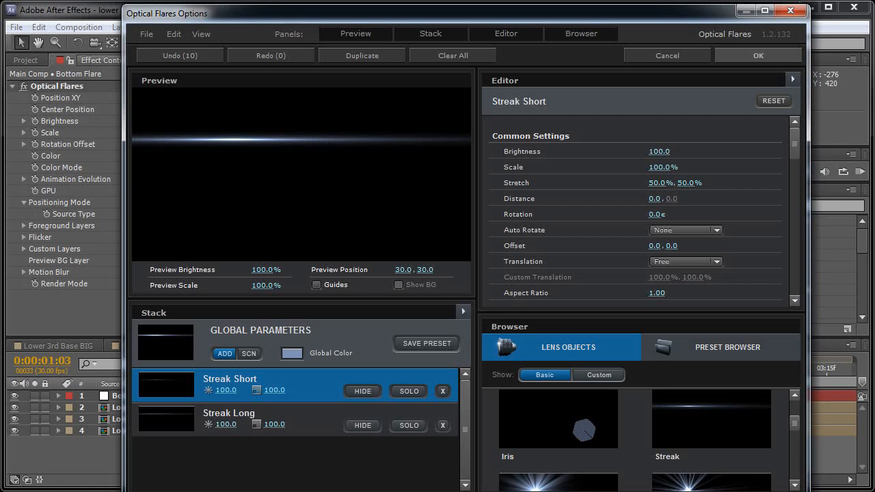
Set the flare's global Aspect Ratio to 0.3 and move the preview flare to about 60.3, 40.2
click(342, 331)
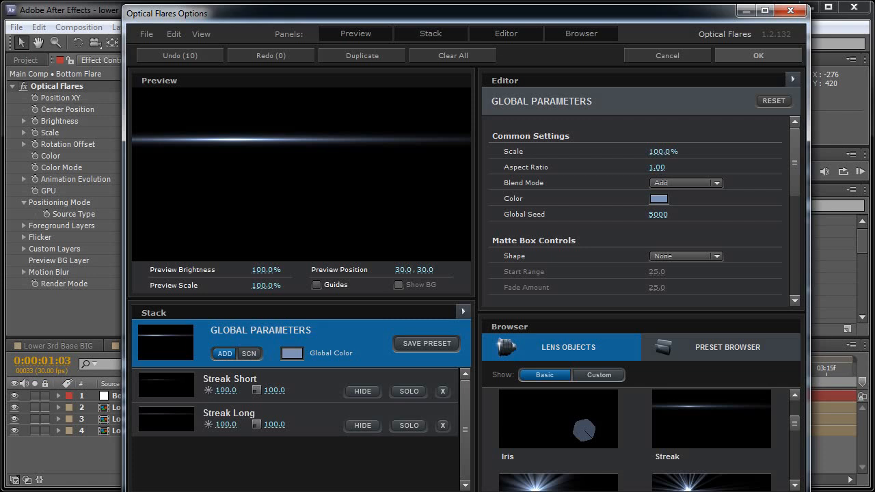
drag(656, 167, 635, 167)
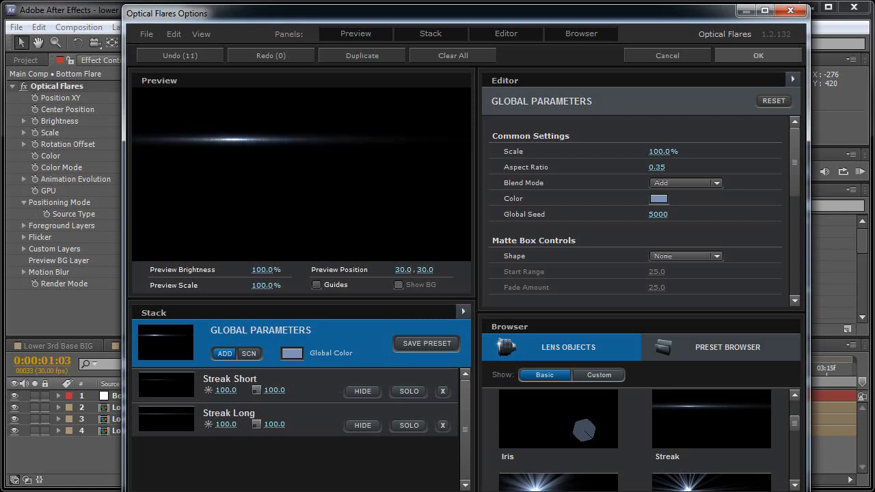
click(662, 167)
text(0.3)
key(Return)
drag(232, 139, 336, 158)
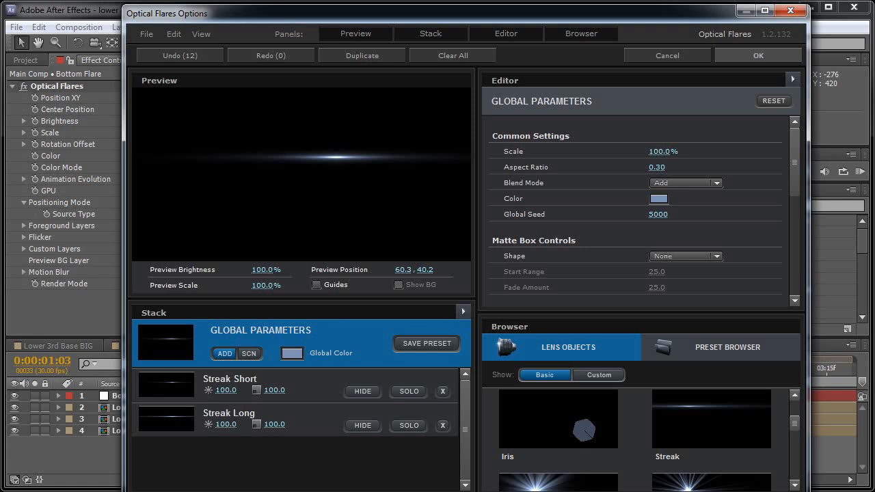
Set the flare's global color to orange, RGB 250, 120, 40, and accept the Optical Flares options
click(291, 353)
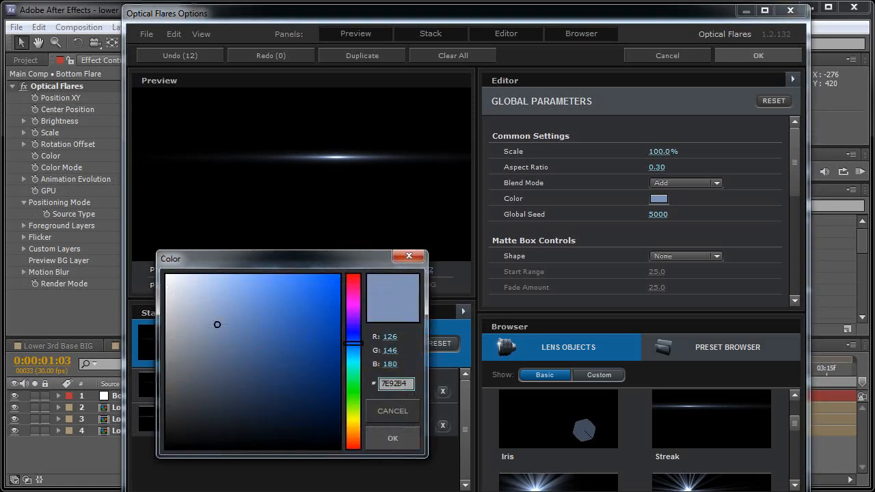
drag(352, 344, 352, 435)
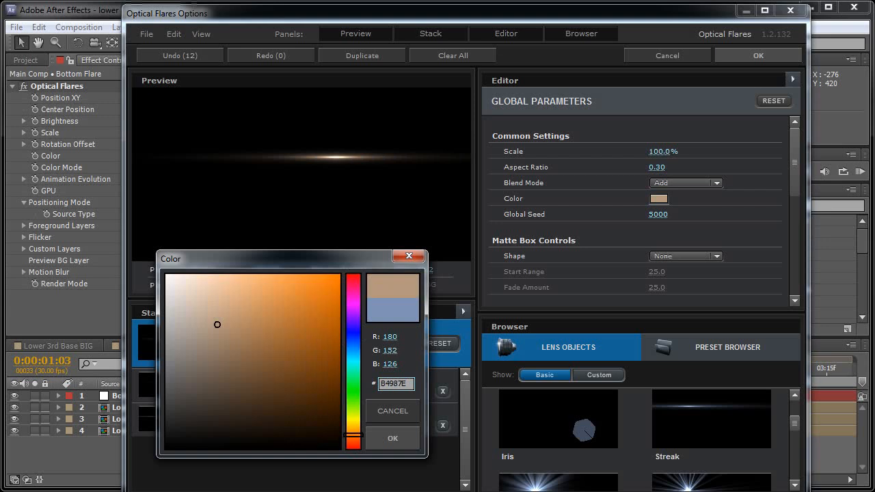
click(301, 275)
drag(301, 275, 306, 276)
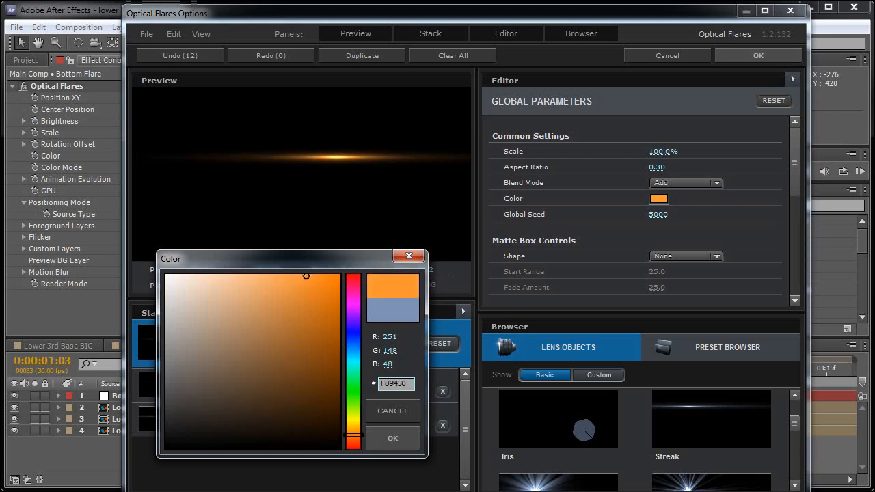
text(250)
key(Tab)
text(120)
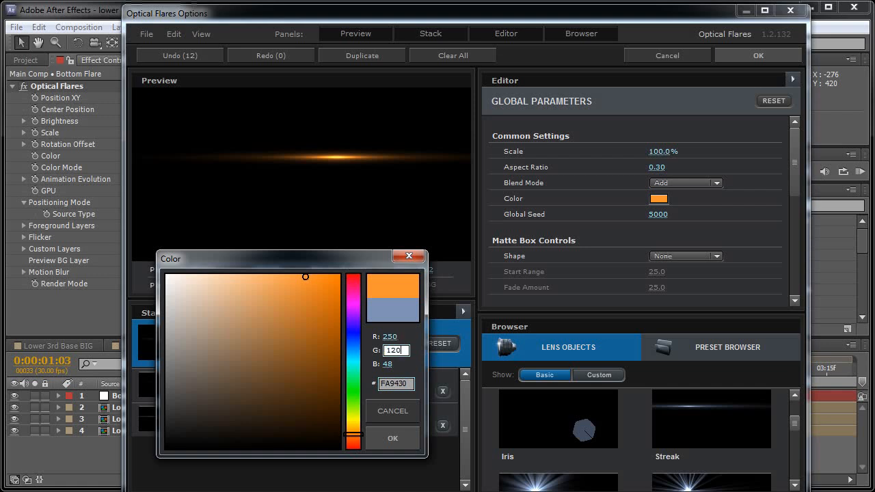
key(Tab)
text(40)
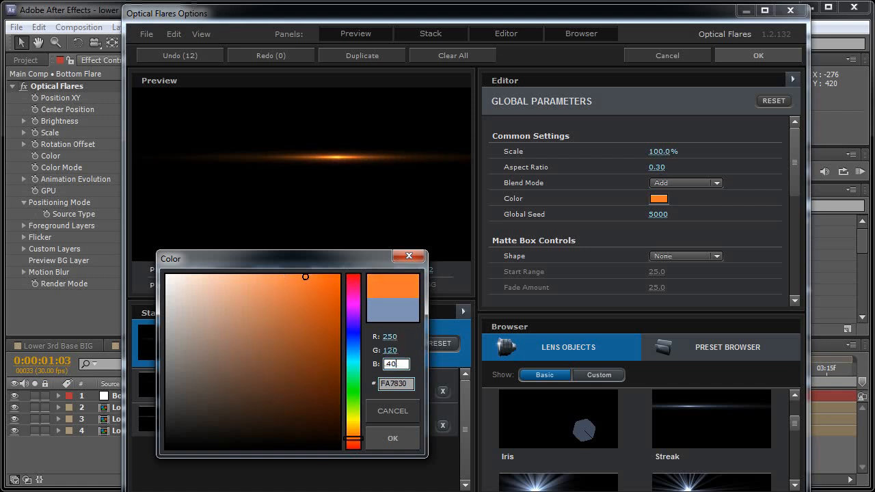
key(Tab)
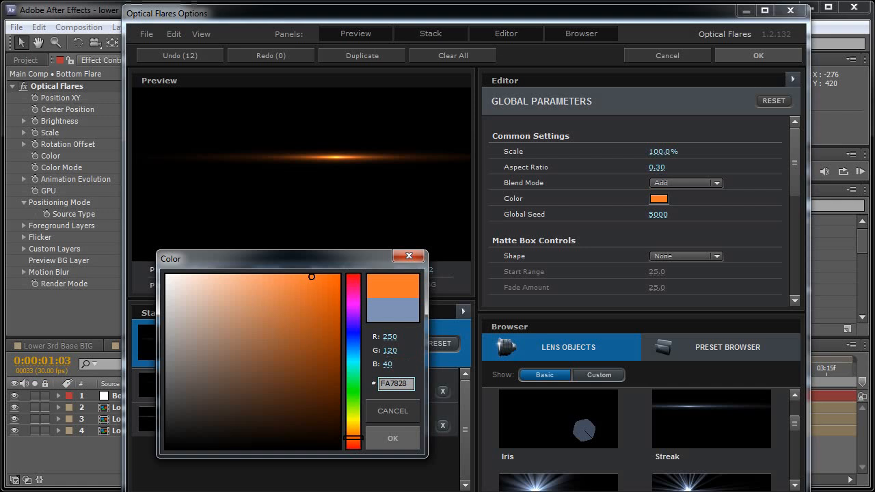
key(Return)
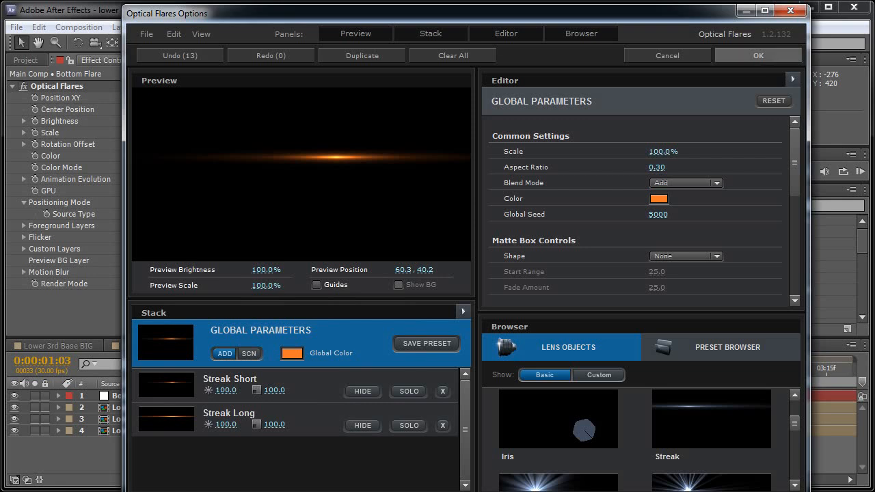
click(757, 55)
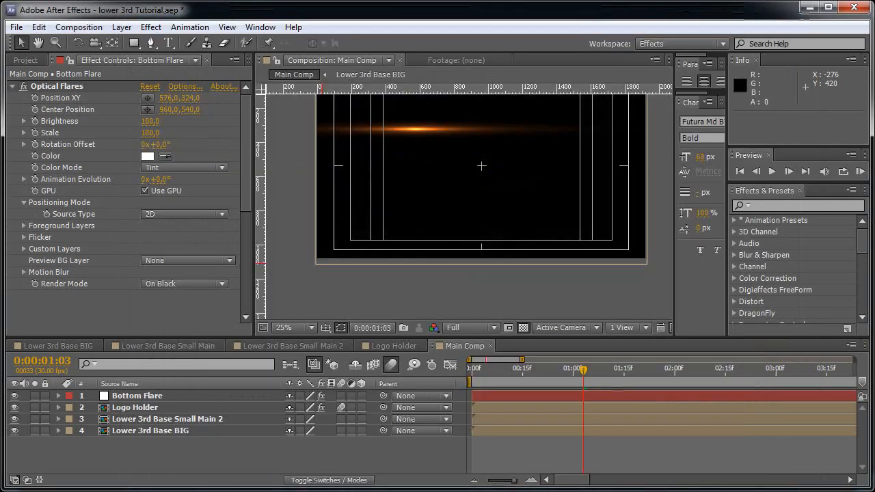
Show the layer mode switches in the timeline and set Bottom Flare's blending mode to Screen
click(137, 396)
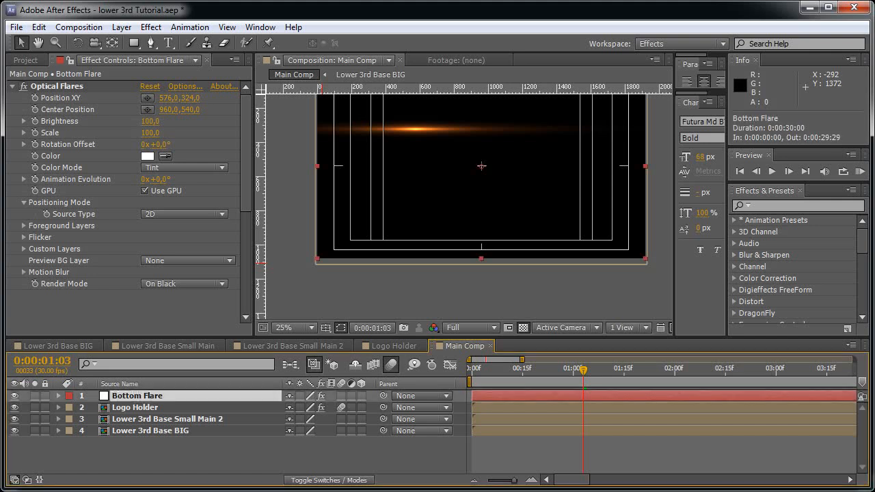
key(F4)
click(300, 396)
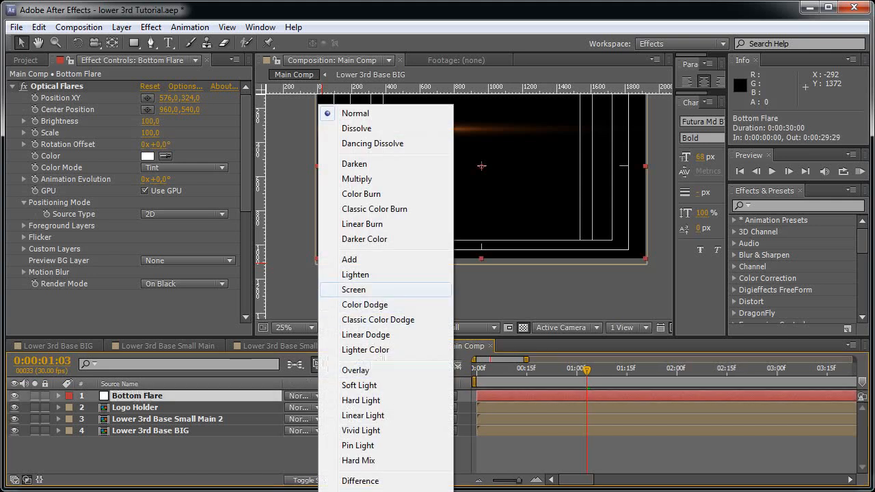
click(354, 289)
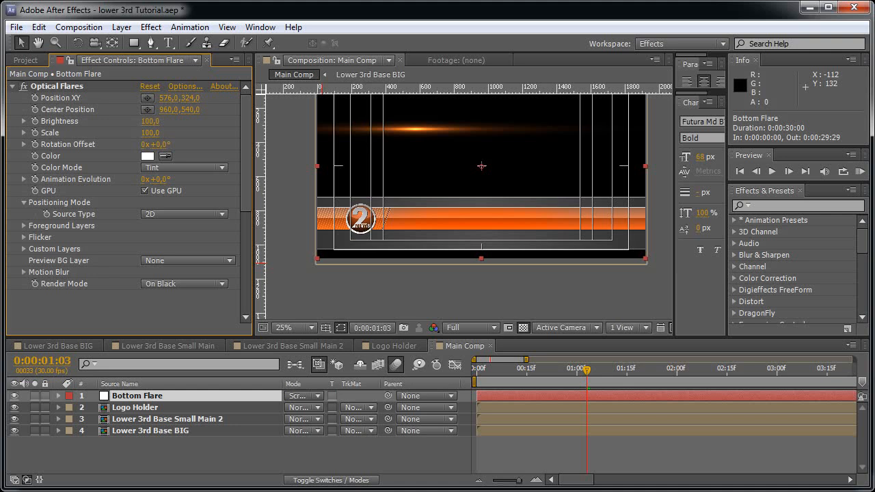
Move the flare's position down from the upper frame to the lower edge of the orange bar near the logo
drag(415, 130, 412, 213)
scroll(434, 226, up, 1)
drag(357, 220, 519, 244)
Set Bottom Flare's blending mode to Add and fine-tune its Position XY to 479, 912.5 on the bar's lower edge
click(304, 396)
click(345, 257)
scroll(546, 271, up, 1)
mouse_move(546, 271)
mouse_down()
mouse_move(461, 235)
mouse_move(488, 241)
mouse_up()
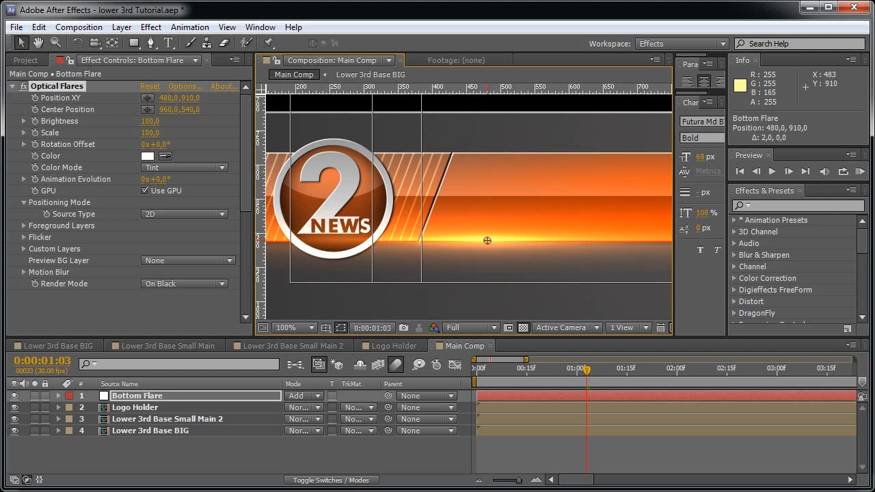
drag(486, 240, 508, 235)
scroll(486, 240, up, 1)
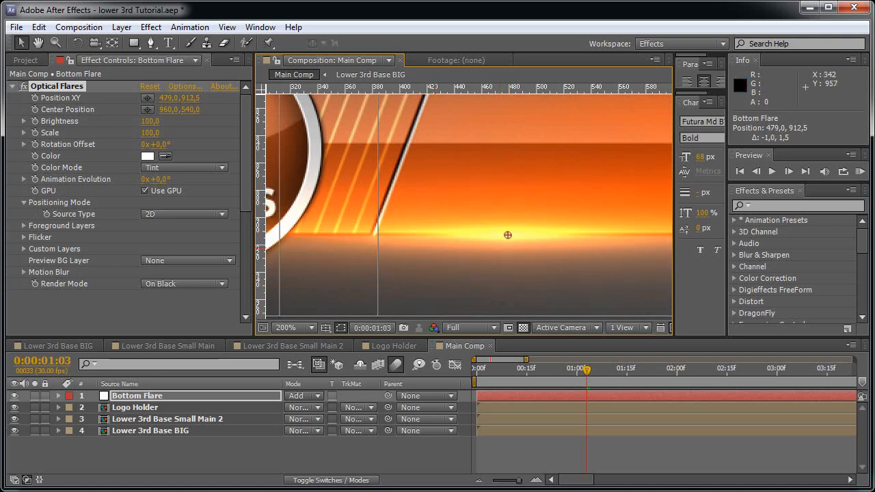
Compare the Streak Short and Streak Long elements in Bottom Flare's Optical Flares options by toggling their visibility, and accept the options
click(184, 86)
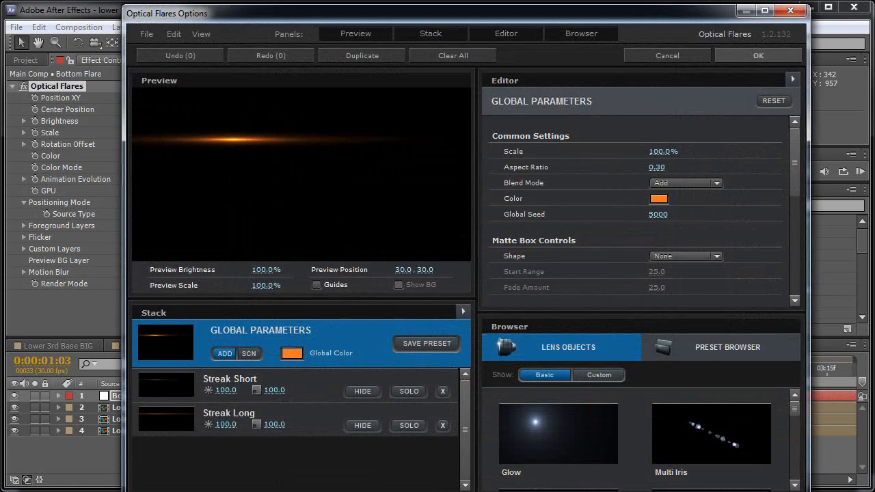
click(298, 383)
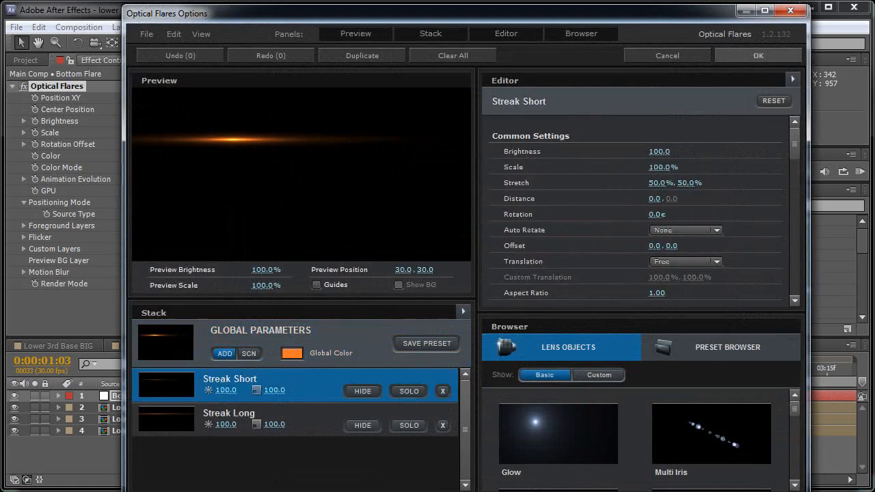
click(298, 418)
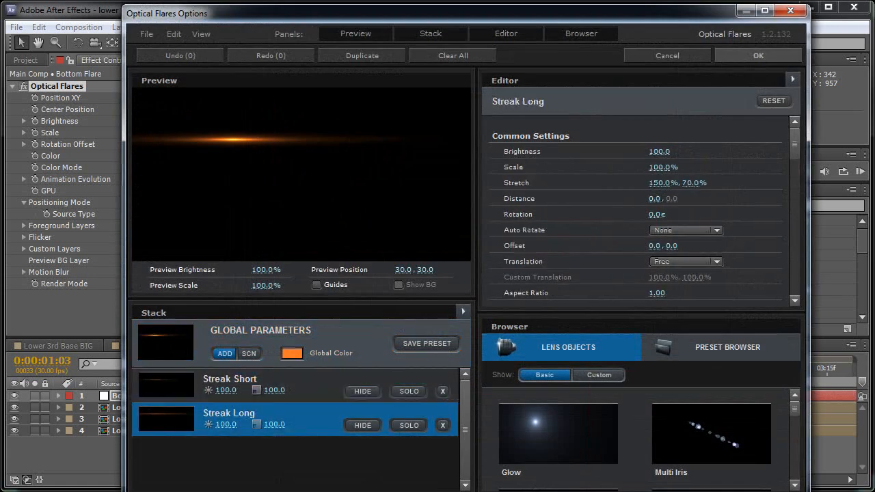
click(298, 384)
click(362, 391)
click(362, 425)
click(362, 425)
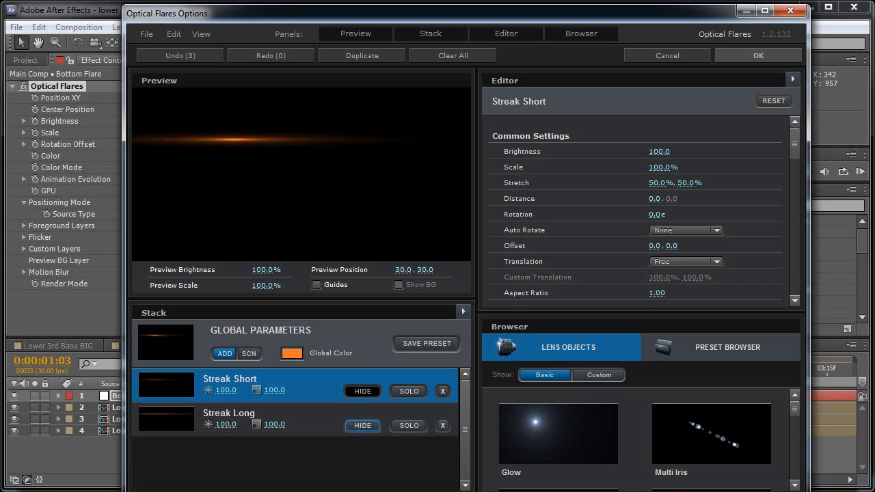
click(362, 391)
click(355, 335)
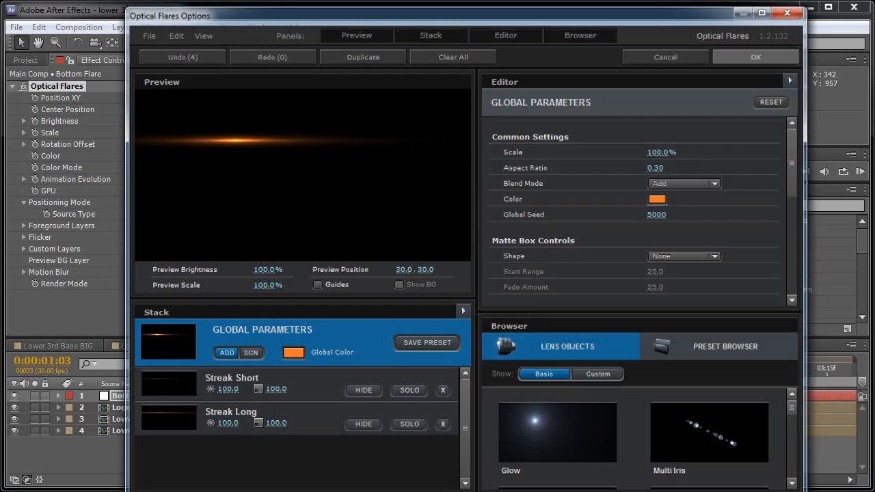
click(758, 56)
Nudge Bottom Flare's Position XY to 478.5, 912.5 and duplicate the layer as a new solid named Top Flare
drag(507, 235, 506, 235)
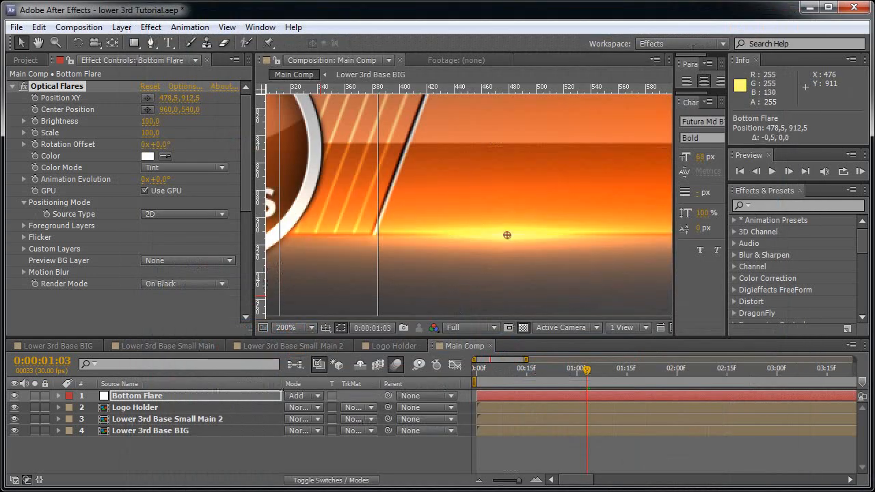
key(comma)
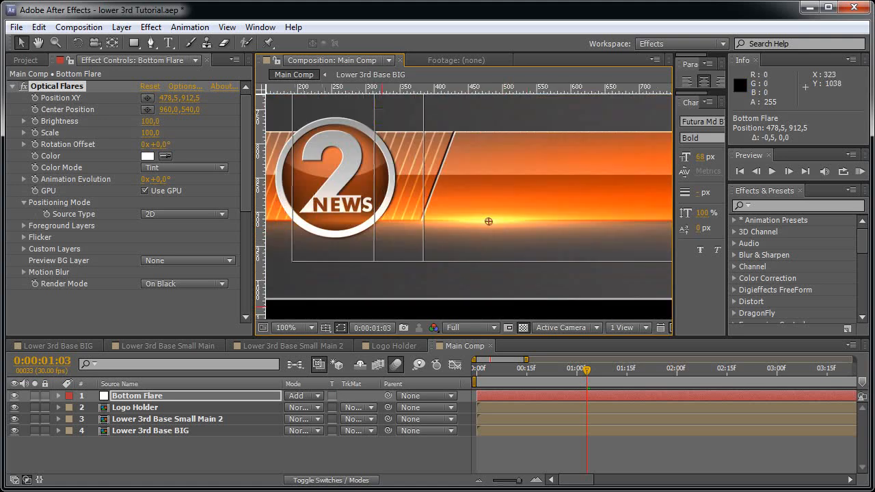
key(ctrl+d)
key(ctrl+shift+y)
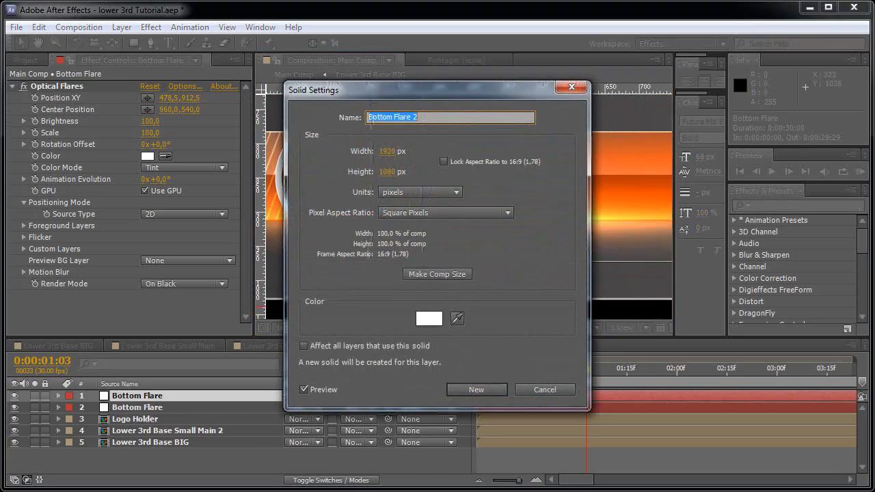
text(Top Flare)
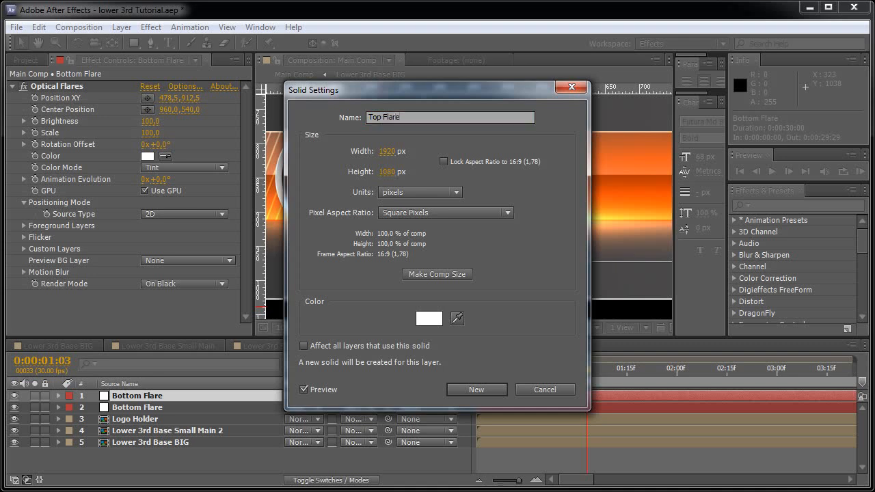
key(Return)
Move Top Flare's flare point straight up to the orange bar's upper edge, at Position XY 478.5, 783.5
click(55, 87)
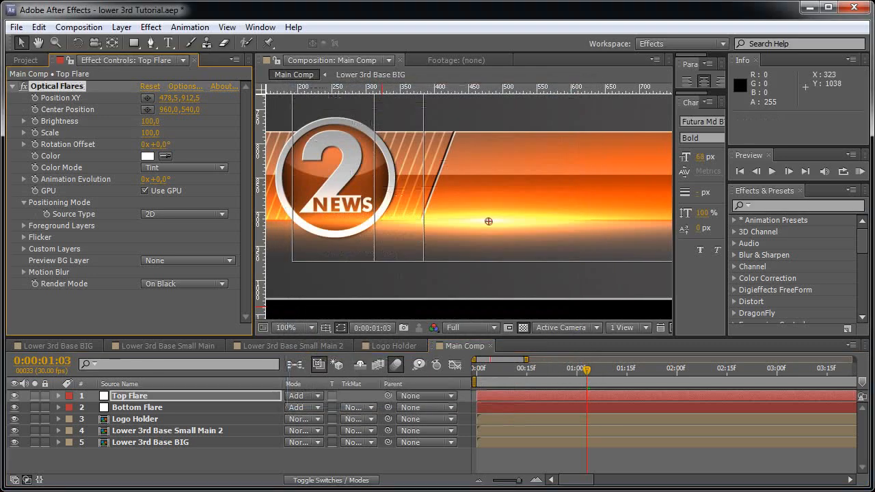
drag(488, 221, 488, 133)
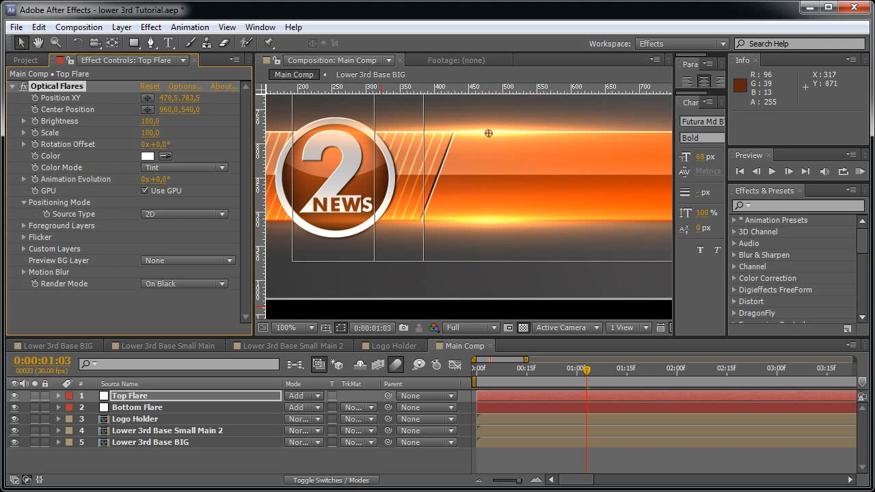
click(273, 461)
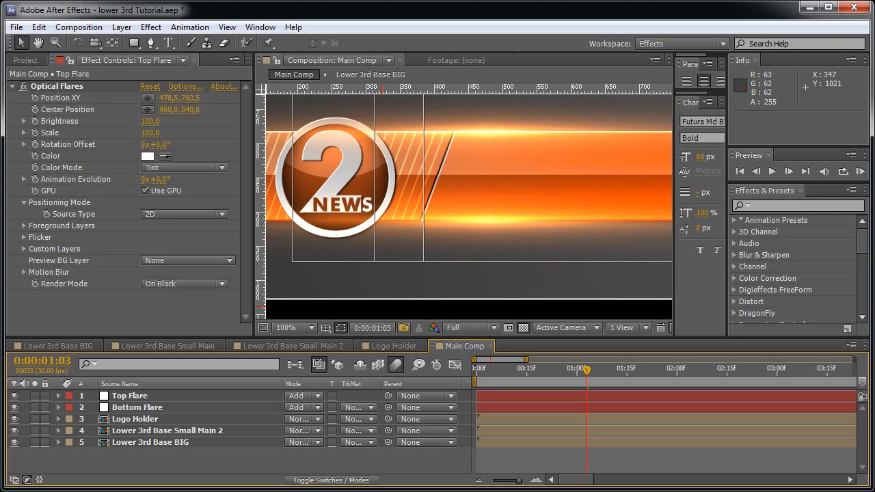
At 0:00:00:10, set Bottom Flare's Position X to 2100, placing the flare outside the frame
click(510, 370)
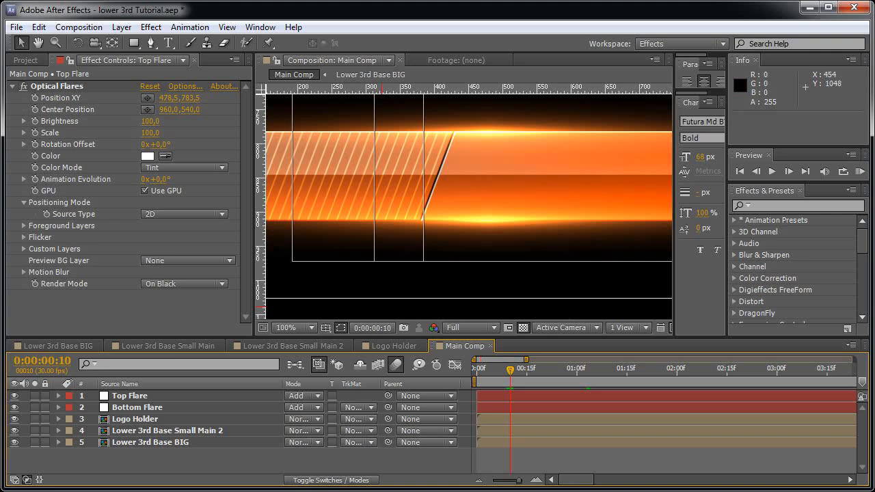
key(ctrl+Down)
scroll(464, 205, down, 2)
key(h)
scroll(465, 205, down, 2)
drag(516, 226, 431, 253)
drag(480, 214, 507, 214)
key(v)
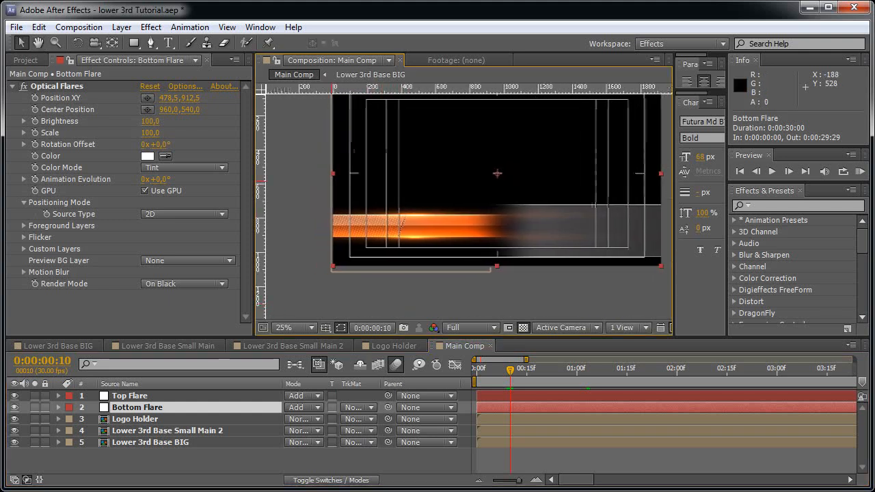
drag(415, 237, 282, 238)
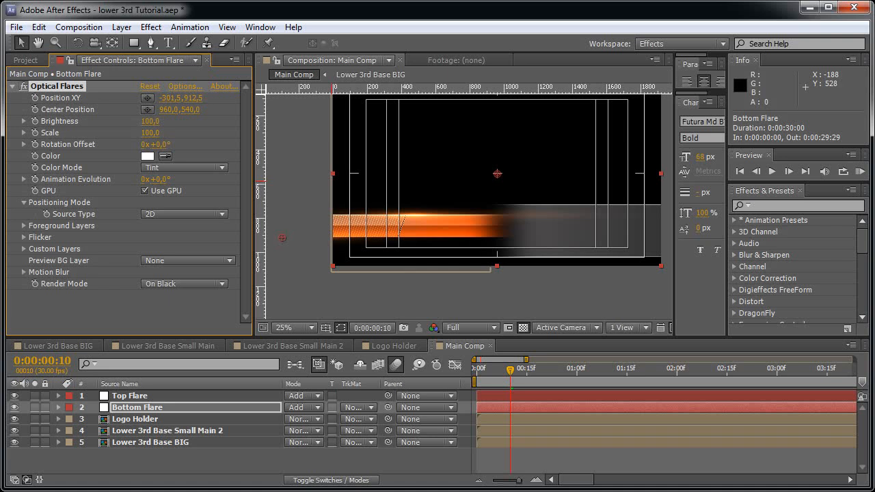
drag(167, 98, 227, 98)
click(171, 98)
text(2100)
key(Return)
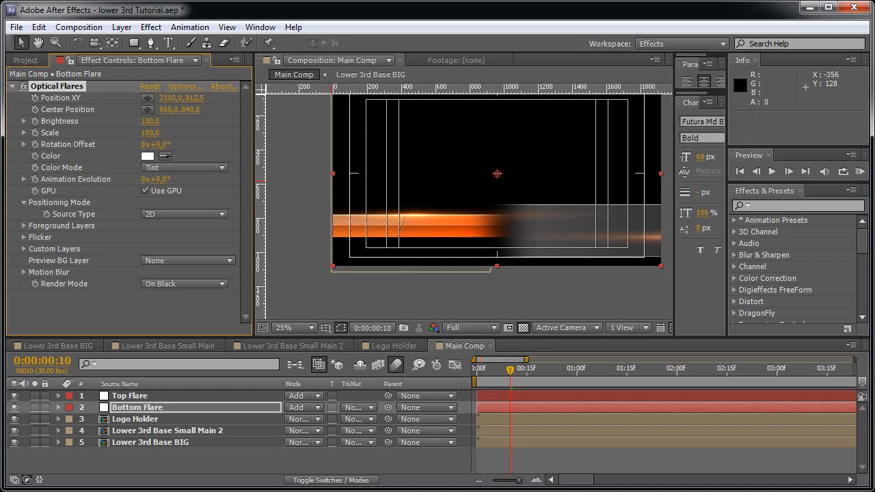
Start keyframing Bottom Flare's Position XY and Brightness at 0:00:00:10, with Brightness set to 0
click(34, 98)
click(35, 121)
click(150, 121)
text(0)
key(Return)
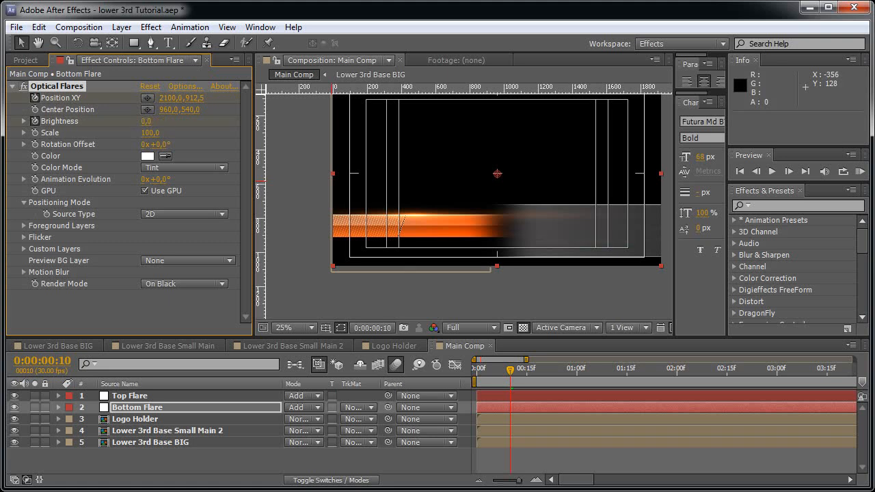
Set a Brightness keyframe of 100 for Bottom Flare at 0:00:00:15
key(Page_Down)
key(Page_Down)
key(Page_Down)
key(Page_Down)
key(Page_Down)
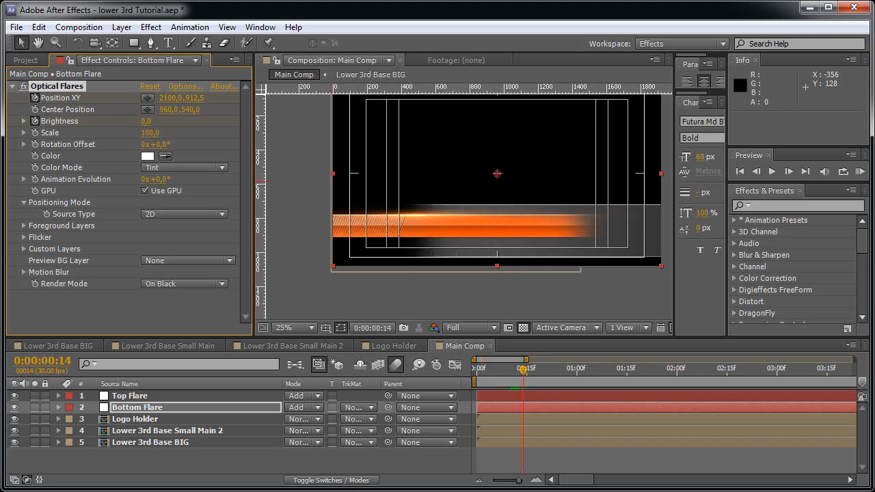
click(146, 120)
text(100)
key(Return)
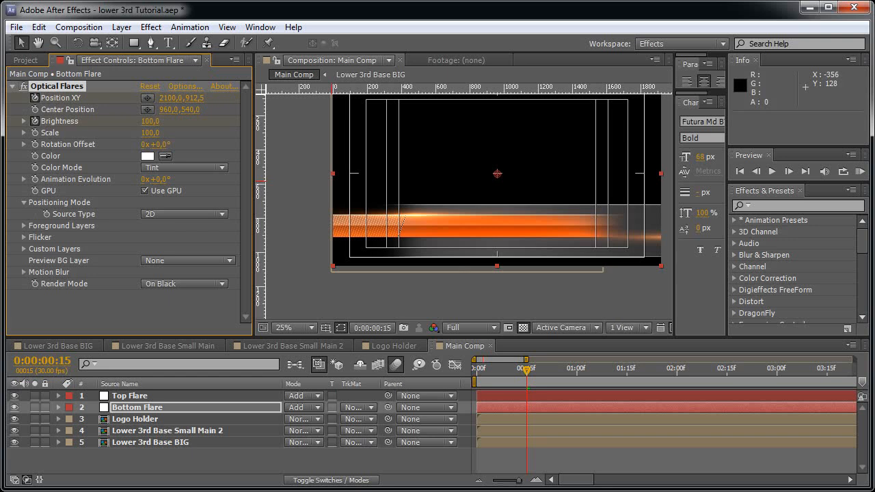
Reveal Bottom Flare's keyframes in the timeline and set its Brightness to 150 at 0:00:01:00
key(u)
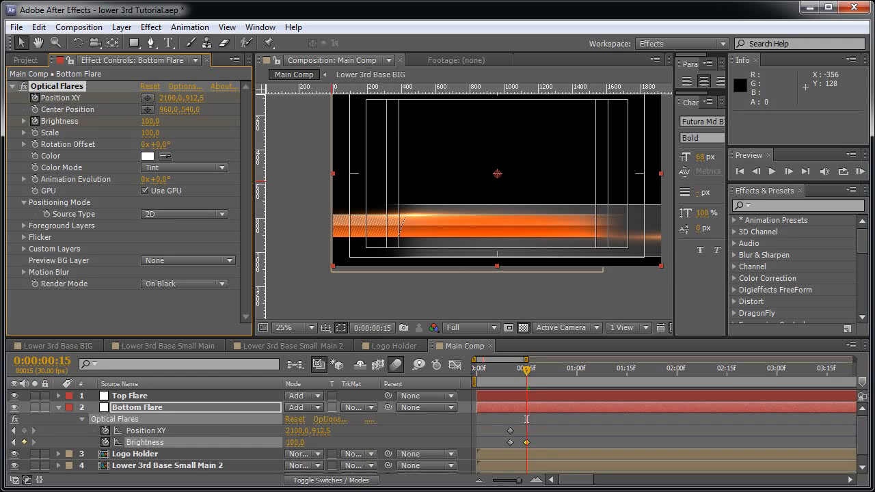
drag(527, 419, 576, 418)
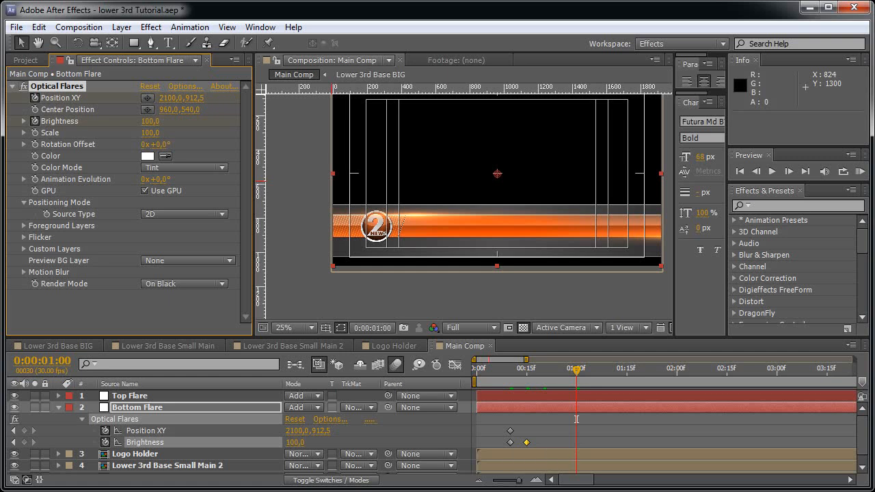
text(150)
key(Return)
At 0:00:01:20, set Bottom Flare's Position X to -150 and its Brightness to 0
drag(576, 419, 644, 419)
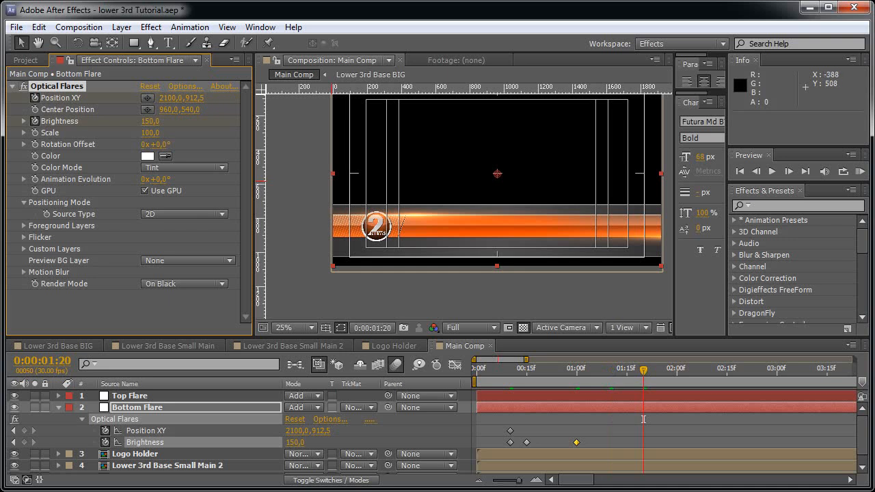
key(ctrl+v)
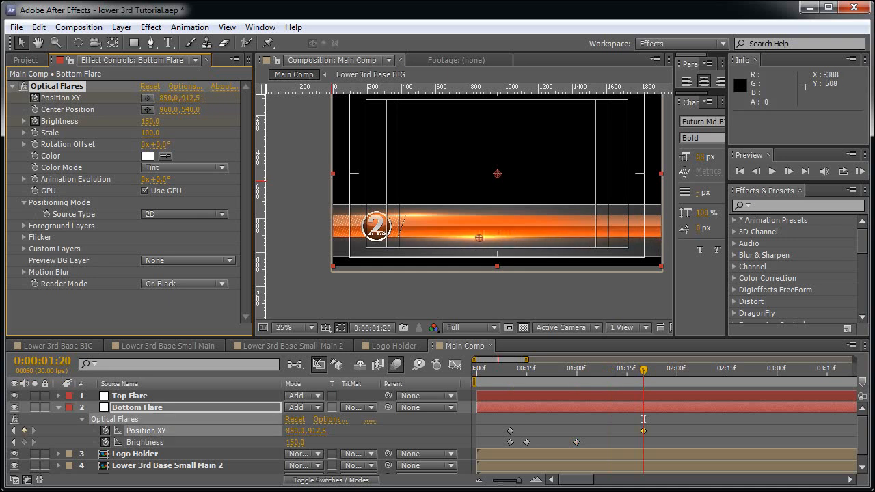
drag(166, 97, 143, 97)
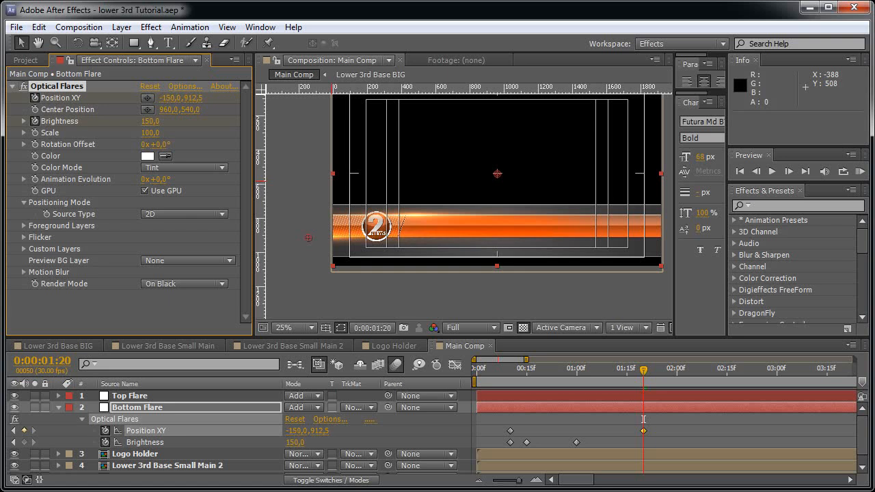
click(149, 121)
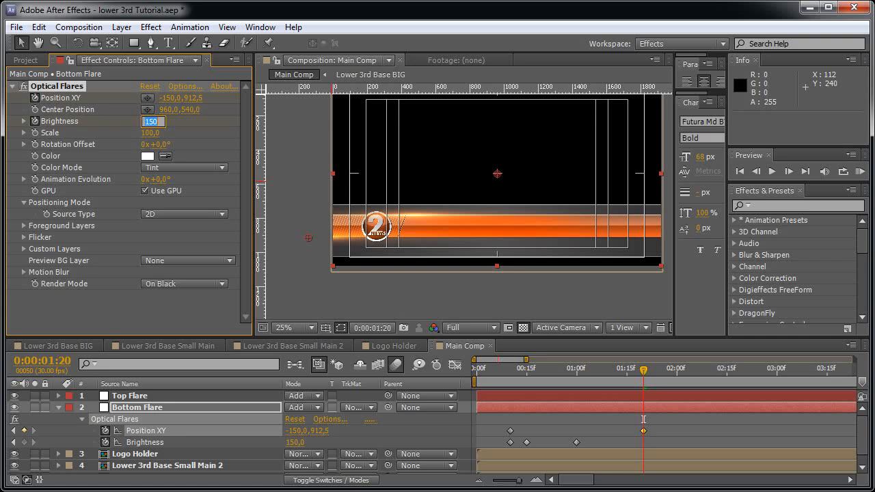
text(0)
key(Return)
click(643, 419)
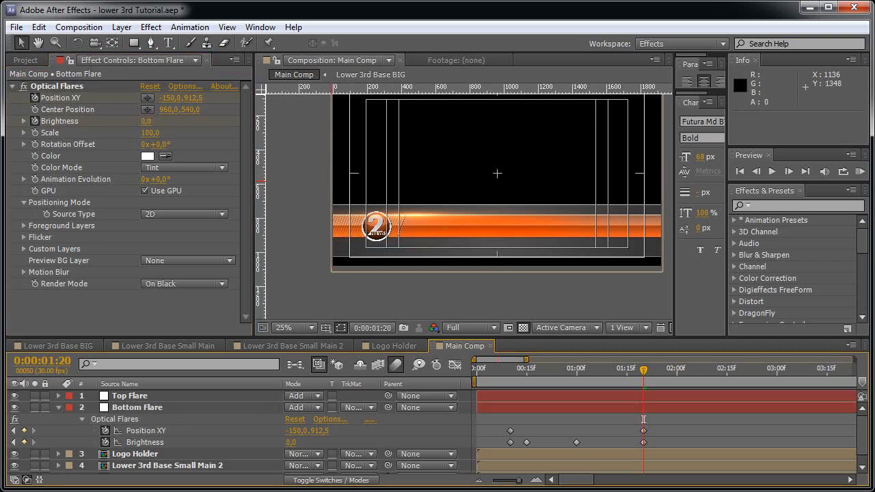
Add a Brightness keyframe of 100 to Bottom Flare at 0:00:01:15 and return to 0:00:01:20
drag(643, 418, 627, 419)
click(293, 442)
text(100)
key(Return)
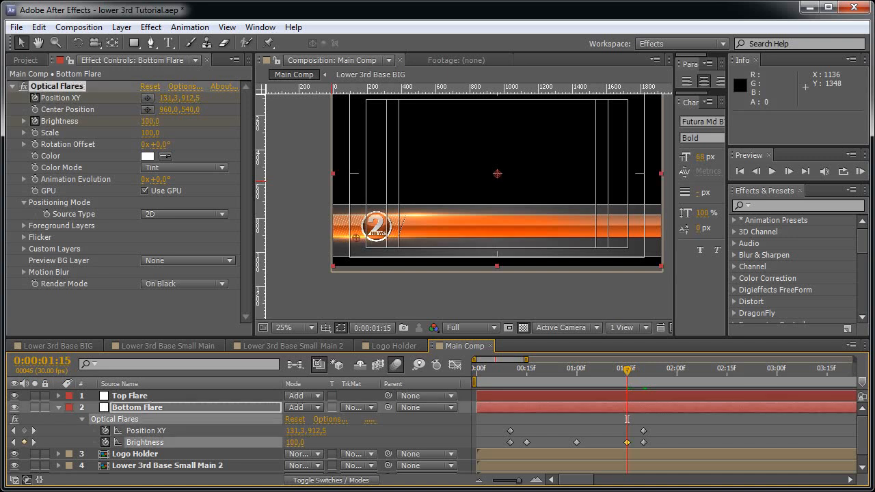
drag(626, 419, 643, 419)
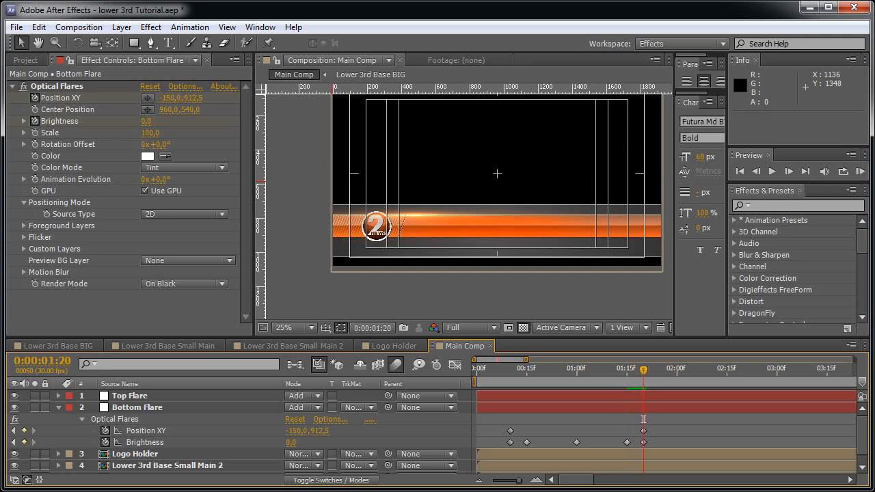
Apply Easy Ease to Bottom Flare's Brightness keyframe at 0:00:01:00 and preview the flare animation
click(577, 442)
right_click(576, 442)
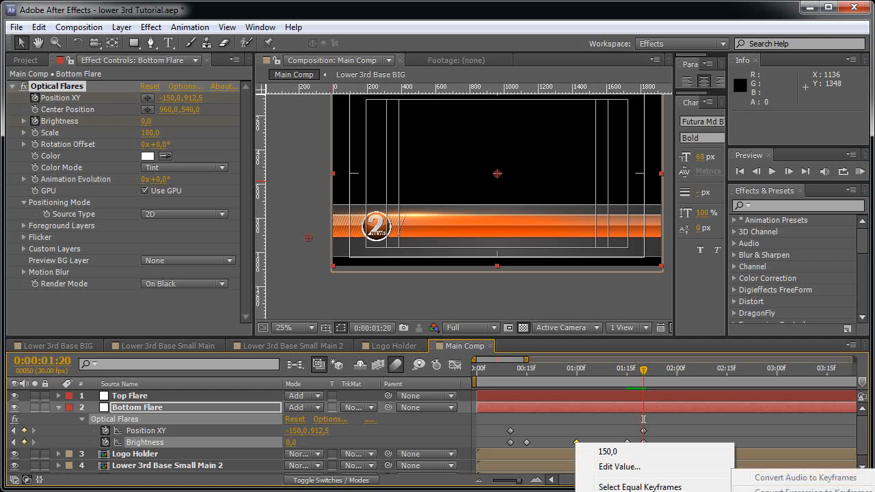
click(786, 491)
key(KP_0)
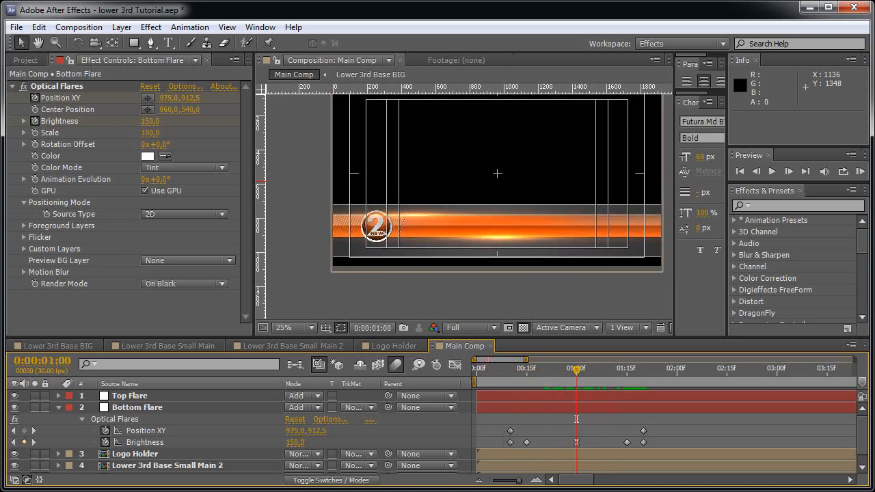
Copy all of Bottom Flare's Position XY and Brightness keyframes and paste them onto Top Flare starting at 0:00:00:10
click(129, 395)
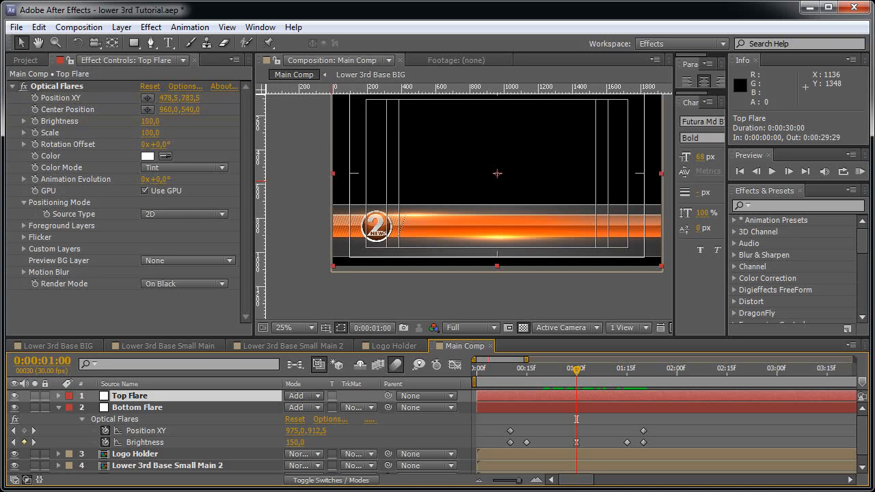
click(136, 407)
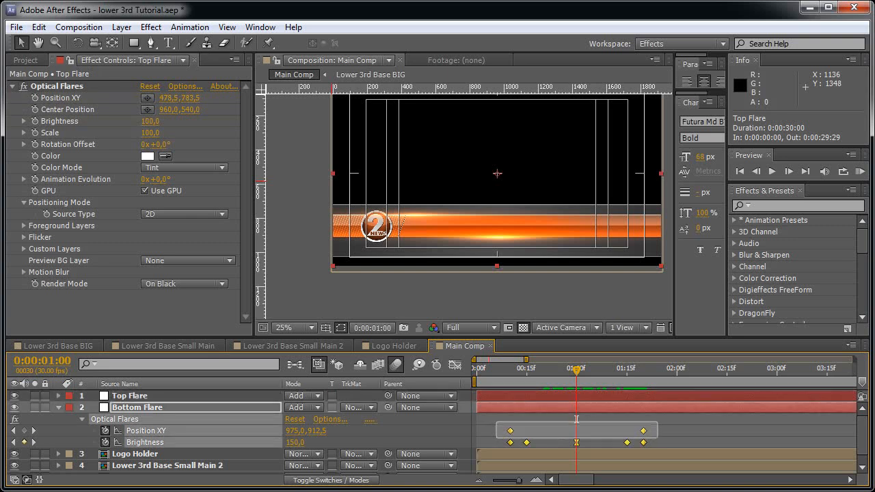
drag(495, 424, 656, 448)
key(ctrl+c)
click(13, 430)
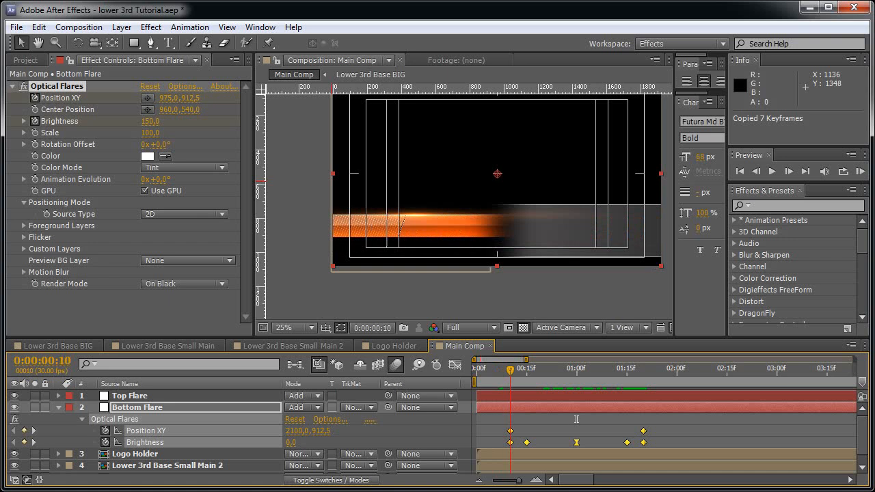
click(129, 396)
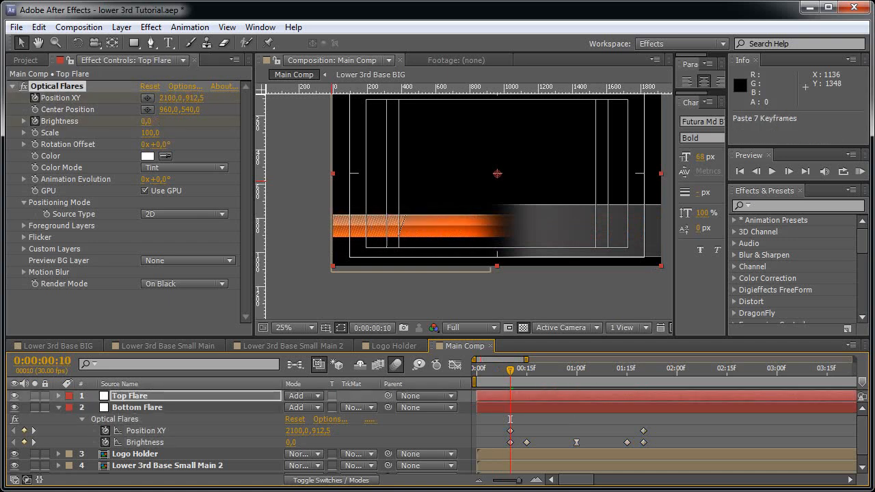
key(ctrl+v)
click(510, 419)
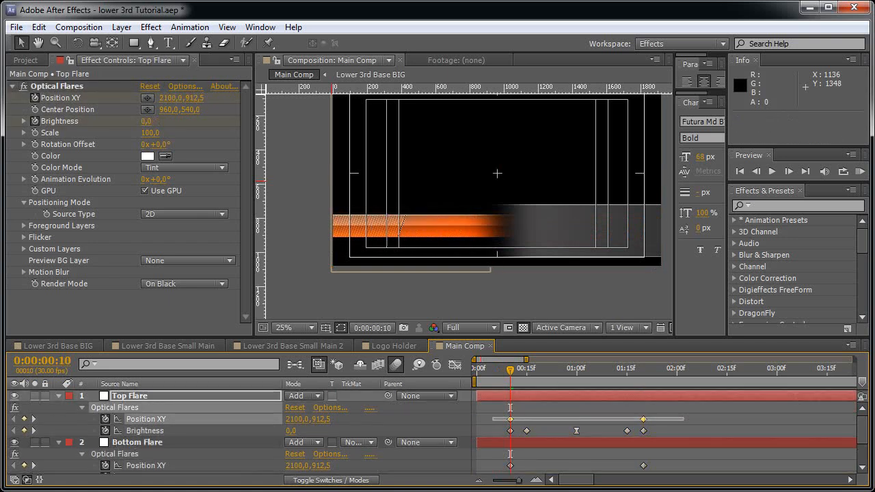
Set Top Flare's Position X to -150 at 0:00:00:10 and preview the flare animation
right_click(510, 419)
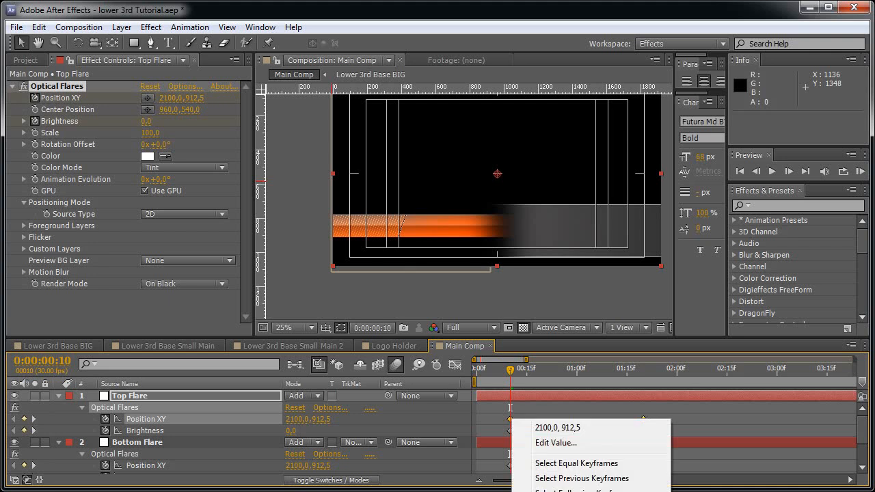
key(Escape)
key(F2)
key(k)
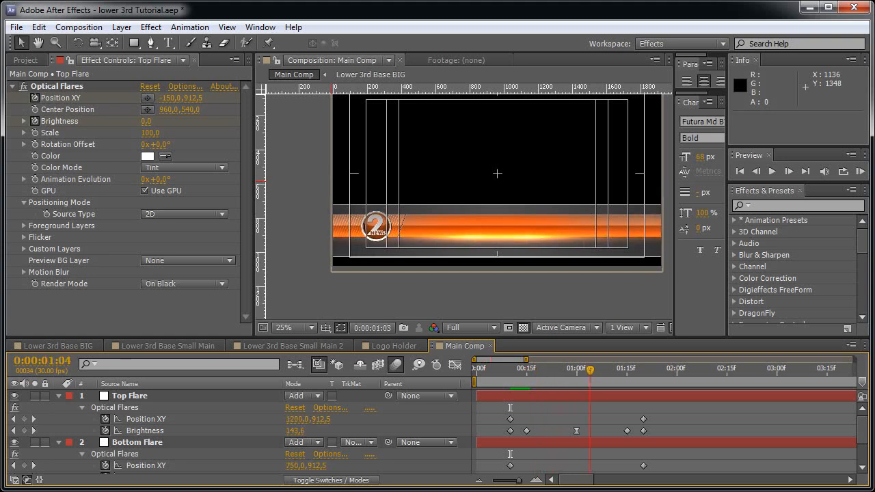
key(space)
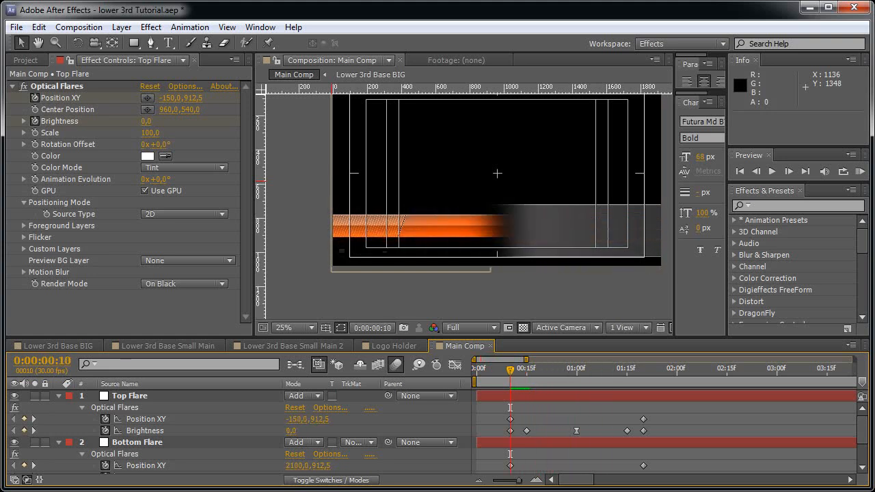
At 0:00:01:00, set Top Flare's Position Y to 782.5 so it sits on the orange bar's upper edge
key(shift+Page_Down)
key(shift+Page_Down)
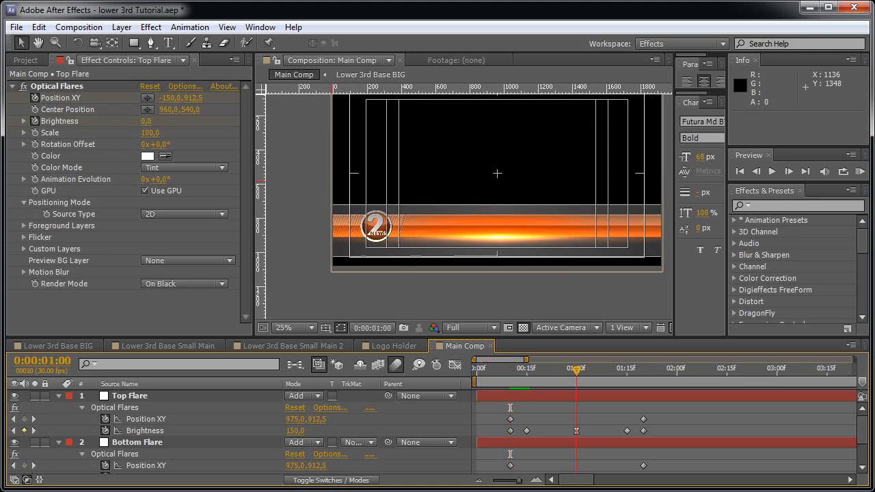
click(497, 173)
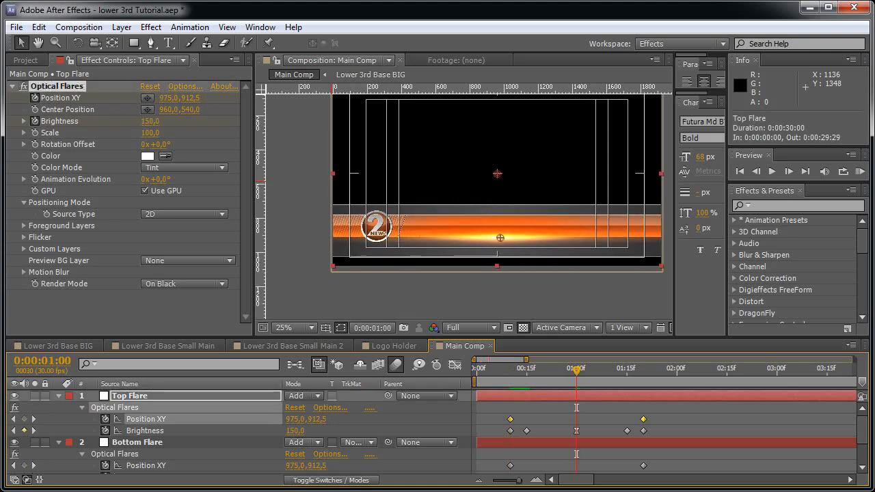
drag(316, 419, 226, 419)
scroll(501, 208, up, 2)
drag(564, 272, 446, 238)
drag(316, 419, 318, 418)
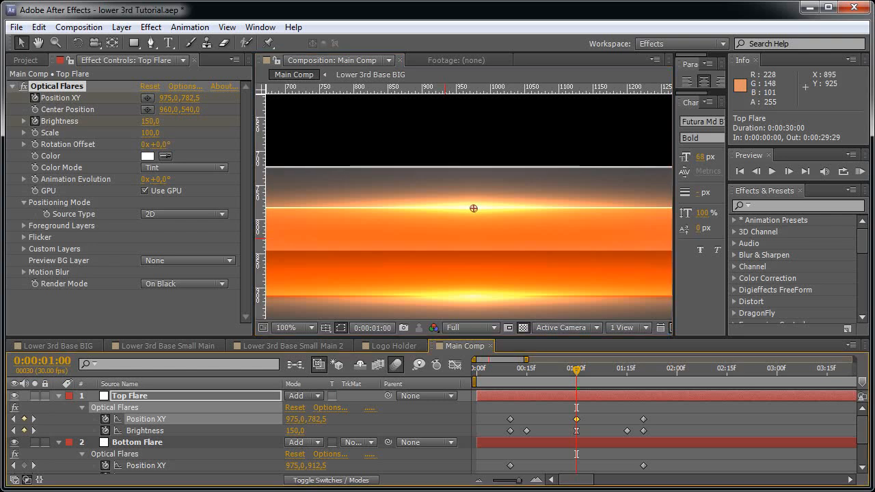
Copy the Y value 782.5, delete Top Flare's Position XY keyframe at 0:00:01:00 and return to 0:00:00:10
click(320, 419)
key(Return)
drag(596, 414, 573, 420)
key(Delete)
drag(576, 369, 510, 369)
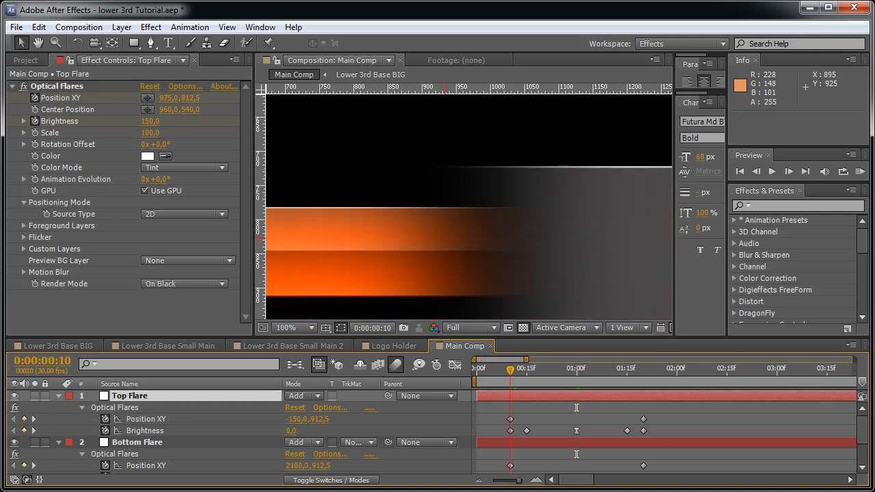
Select both of Top Flare's Position XY keyframes and paste 782.5 as their Y value
click(145, 419)
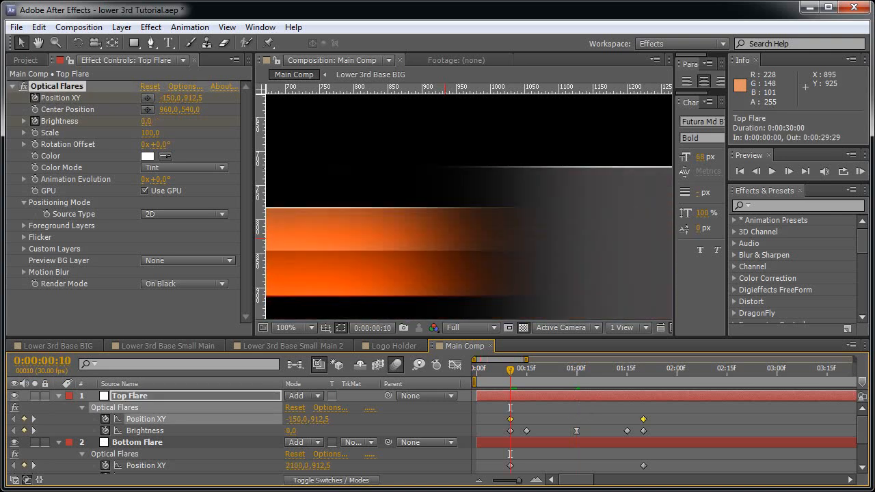
click(320, 419)
key(ctrl+v)
key(Return)
key(F2)
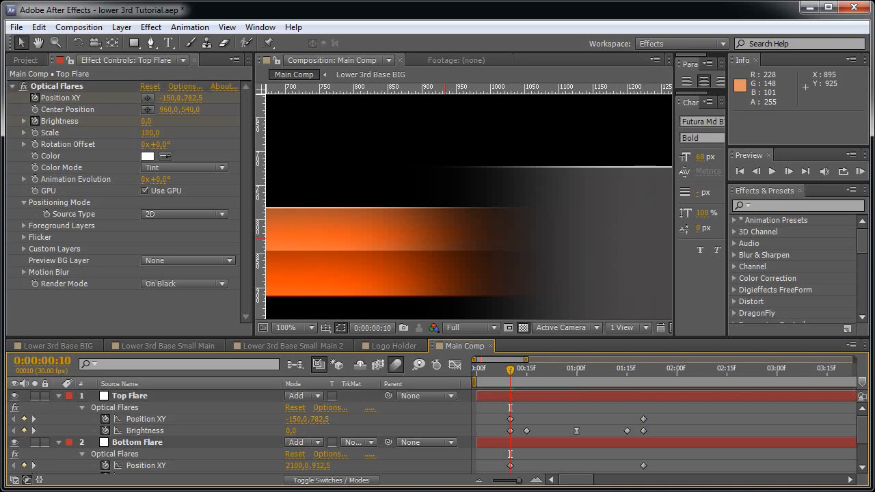
Undo the last value change and preview both flares from 0:00:00:10
mouse_move(509, 369)
mouse_down()
mouse_move(629, 369)
mouse_move(510, 370)
mouse_up()
scroll(535, 237, down, 2)
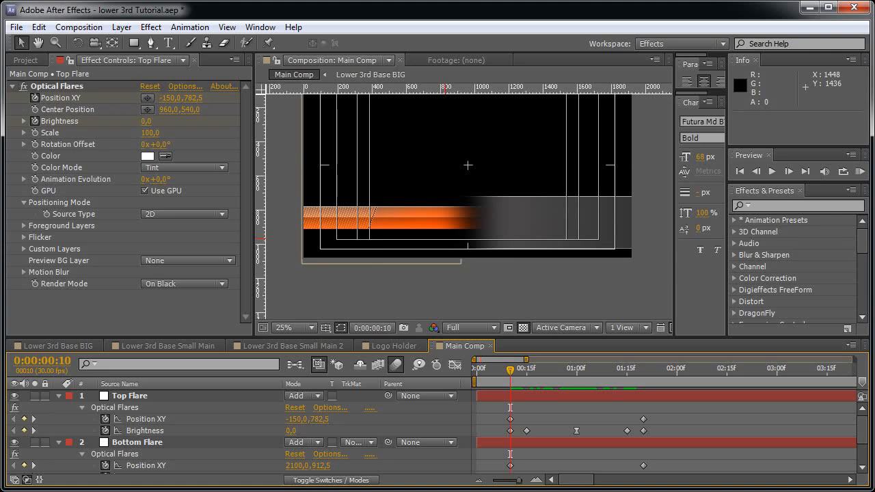
key(ctrl+z)
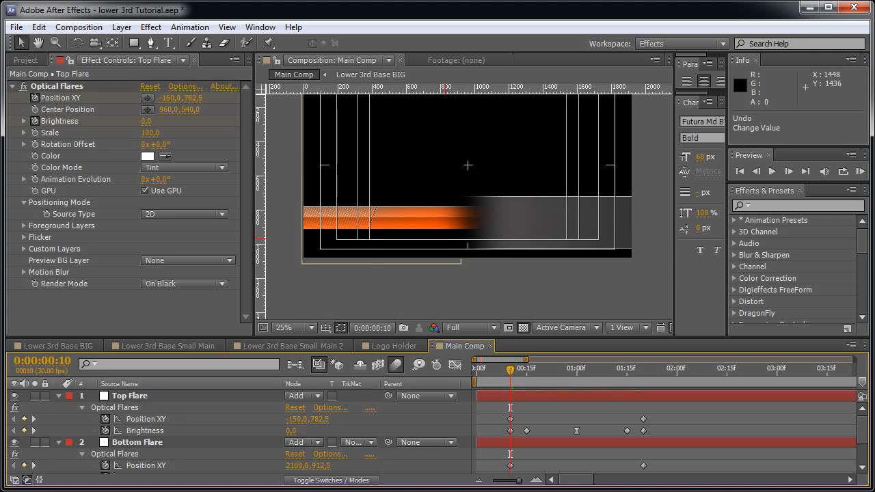
key(space)
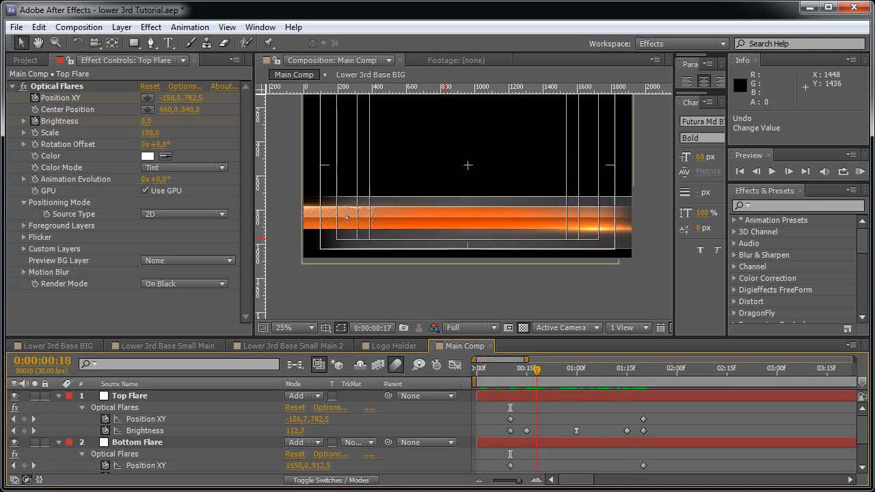
key(space)
At 0:00:01:20, set Top Flare's Position X to 2100 and check the frame at 0:00:01:18
click(129, 396)
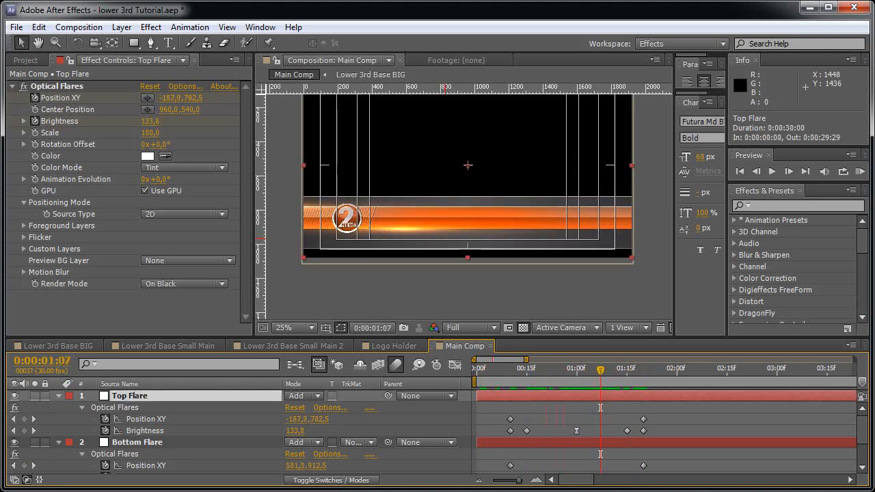
click(57, 86)
key(space)
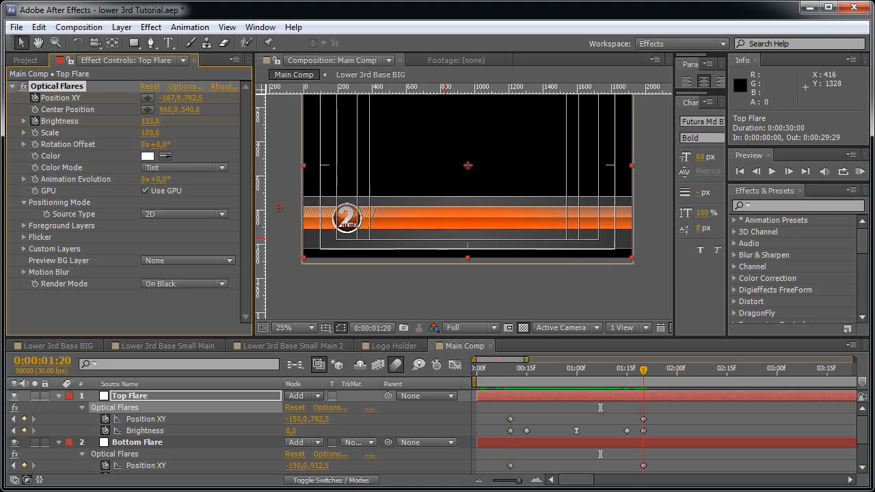
click(298, 419)
text(2100)
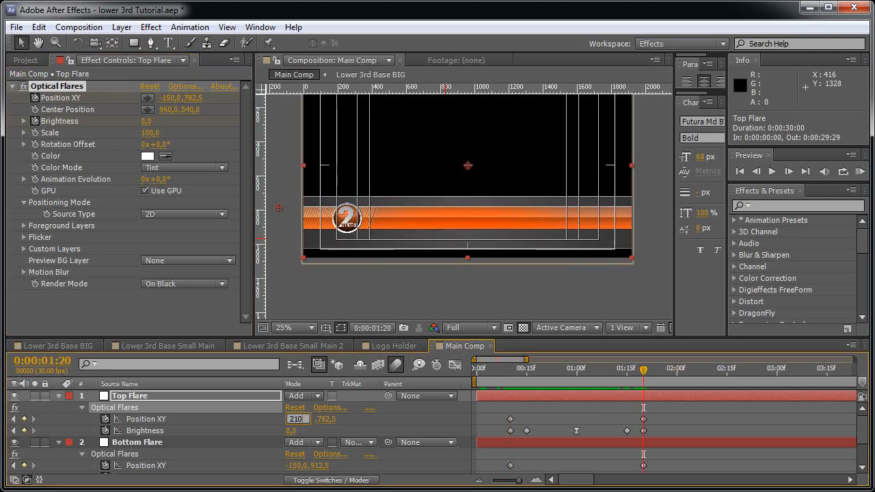
key(Return)
mouse_move(643, 370)
mouse_down()
mouse_move(510, 370)
mouse_move(636, 370)
mouse_up()
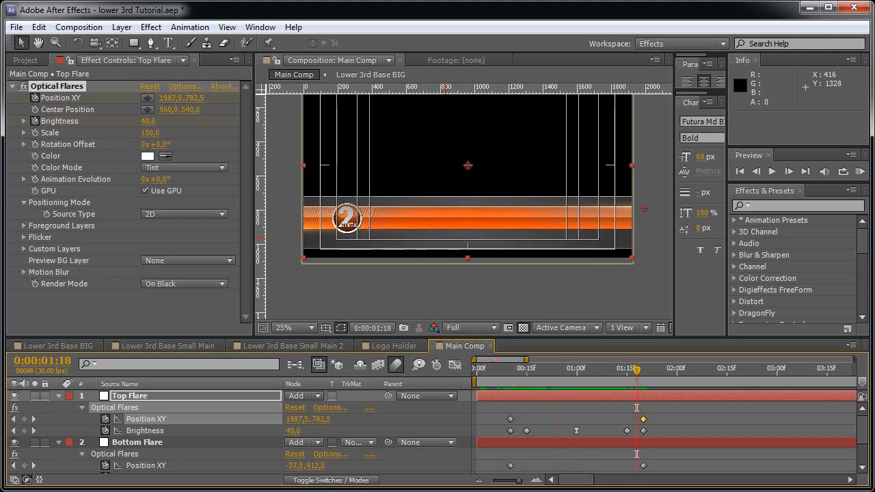
Collapse the two flare layers and create a 1920 x 1080 white solid named Logo Holder Flare
click(58, 395)
click(58, 407)
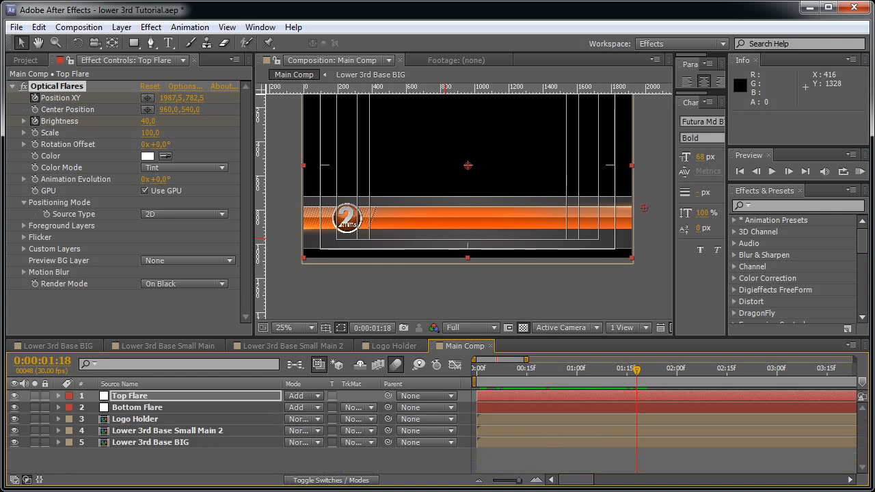
click(375, 299)
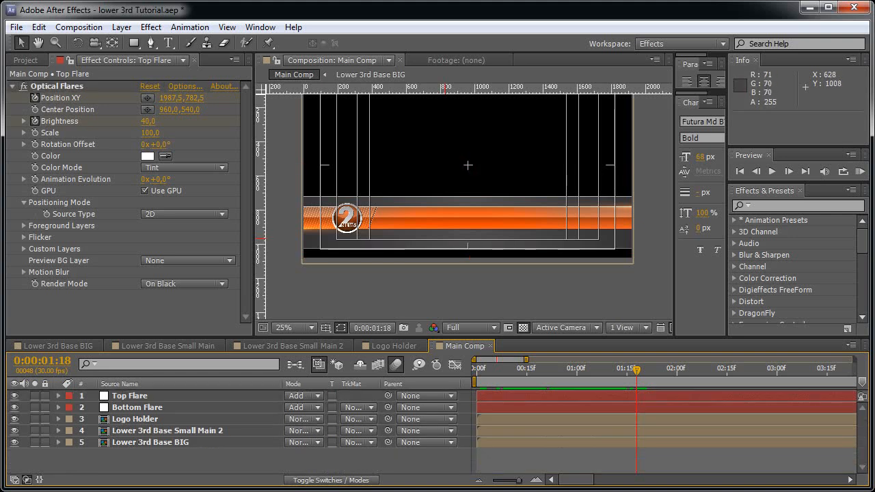
key(ctrl+y)
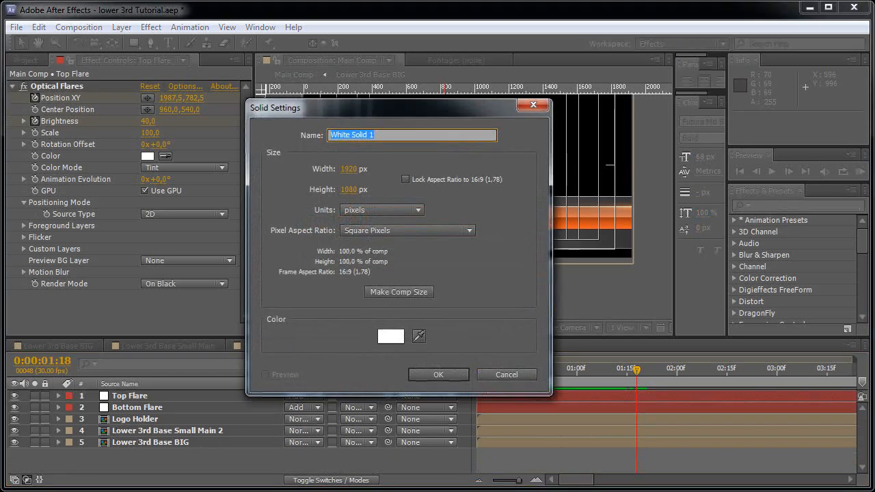
text(Logo Holder Flare)
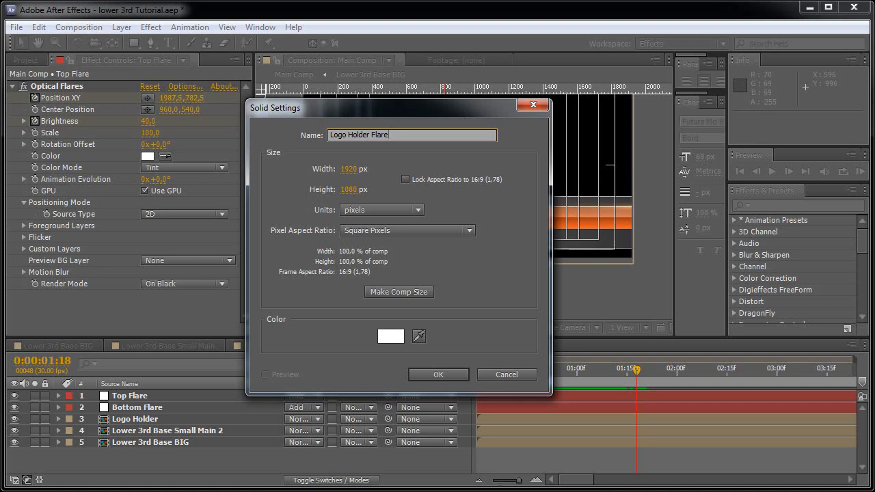
key(Return)
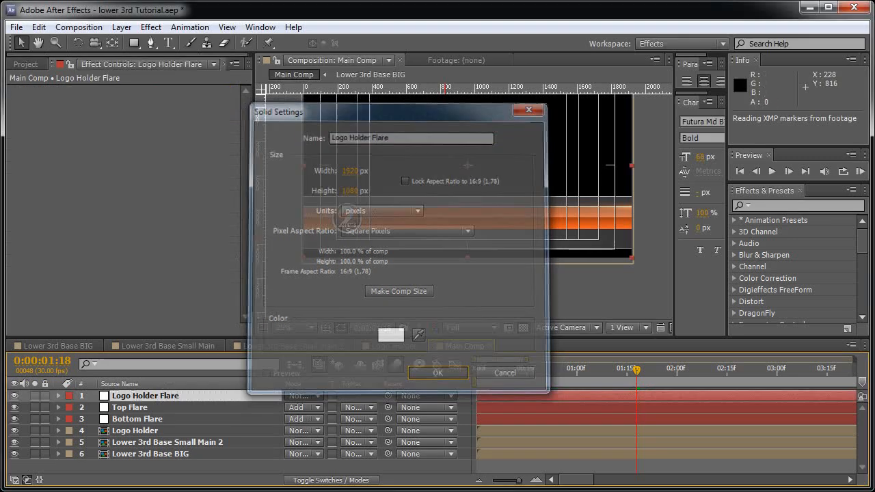
Apply Optical Flares to Logo Holder Flare, clear its default lens objects and add a single Glow
click(150, 28)
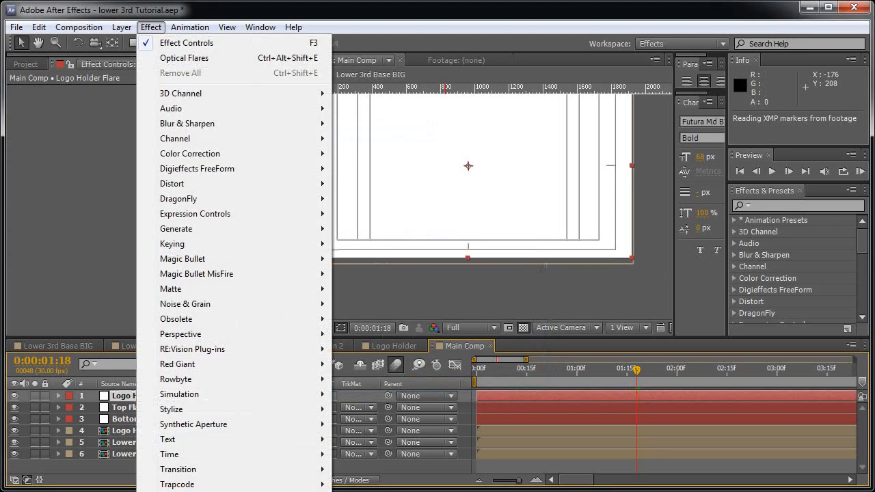
key(ctrl+alt+shift+e)
click(166, 90)
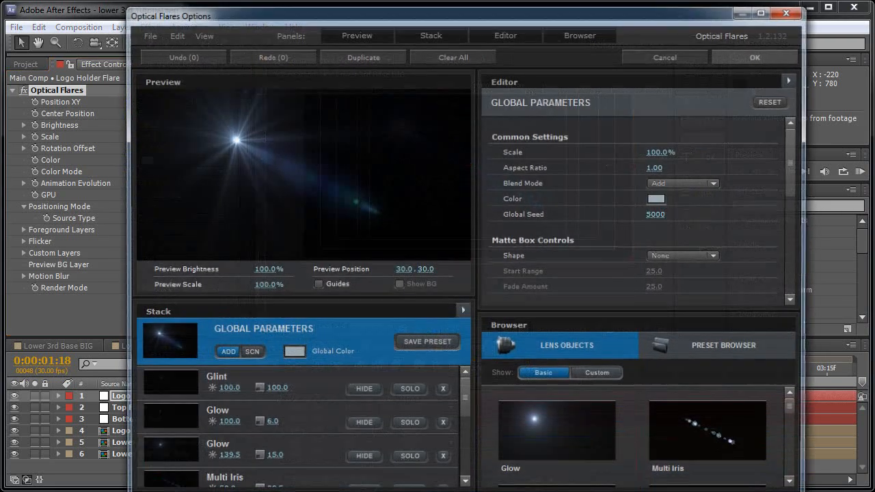
click(452, 56)
click(426, 274)
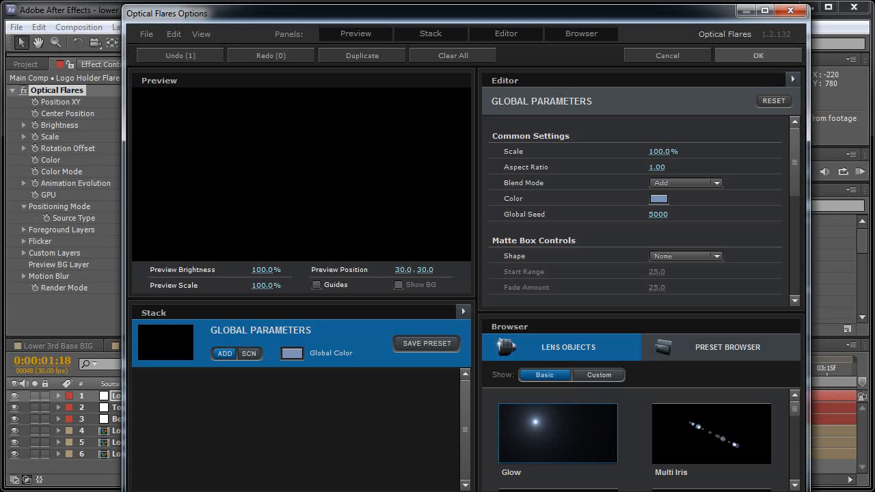
click(558, 433)
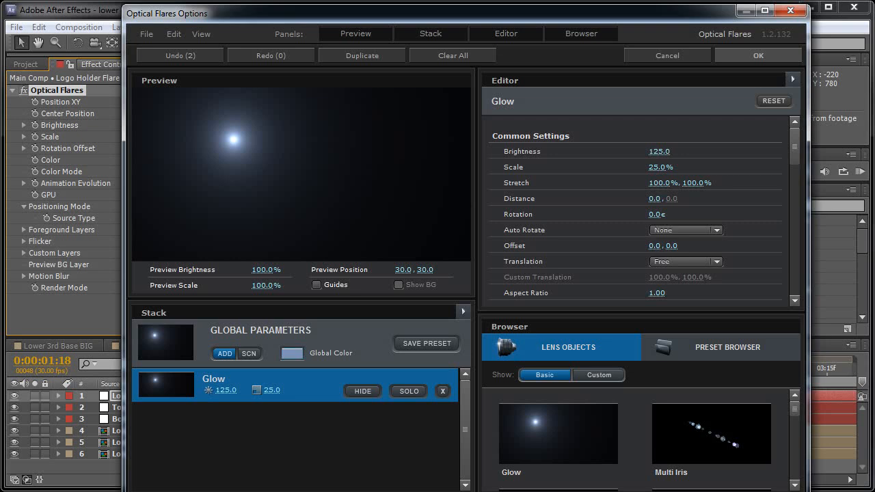
Set the flare's global color to orange with RGB 250, 140, 25
click(292, 353)
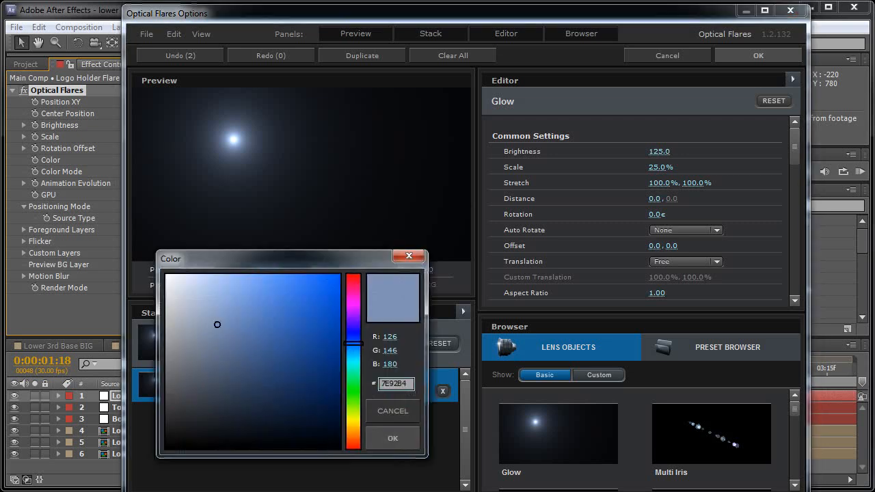
click(390, 337)
text(2)
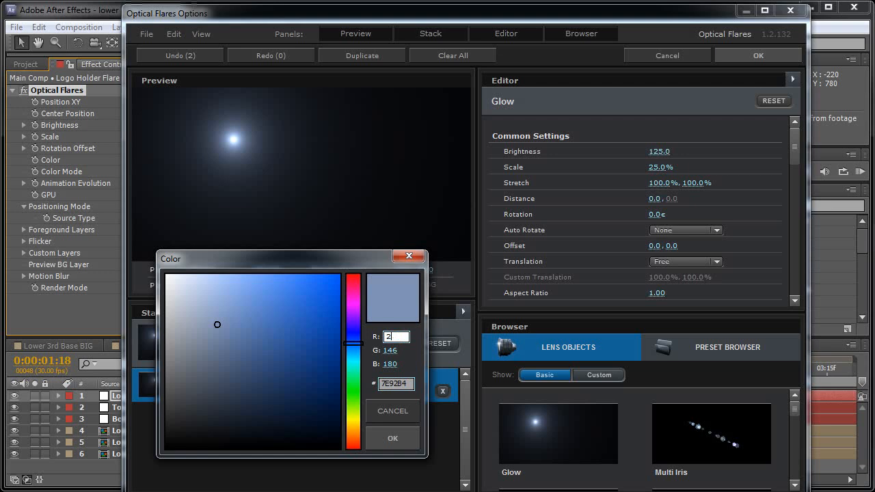
text(50)
key(Tab)
text(14)
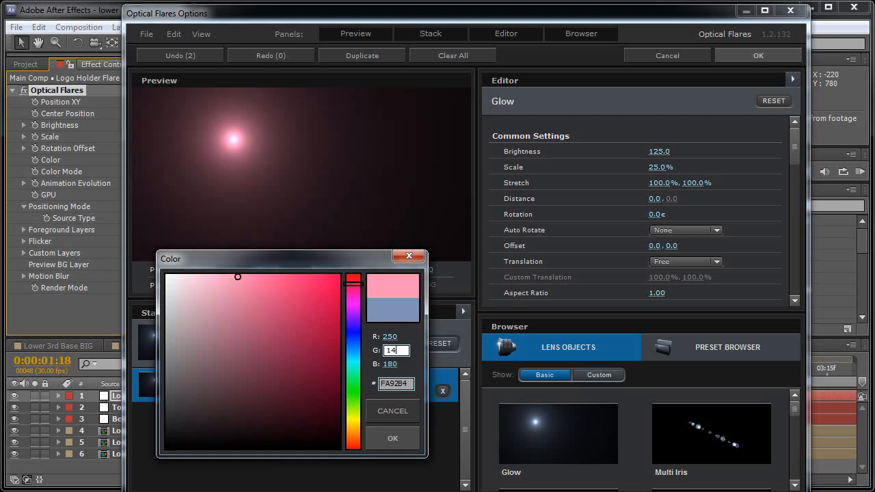
text(0)
key(Return)
drag(390, 364, 364, 364)
click(389, 364)
text(8)
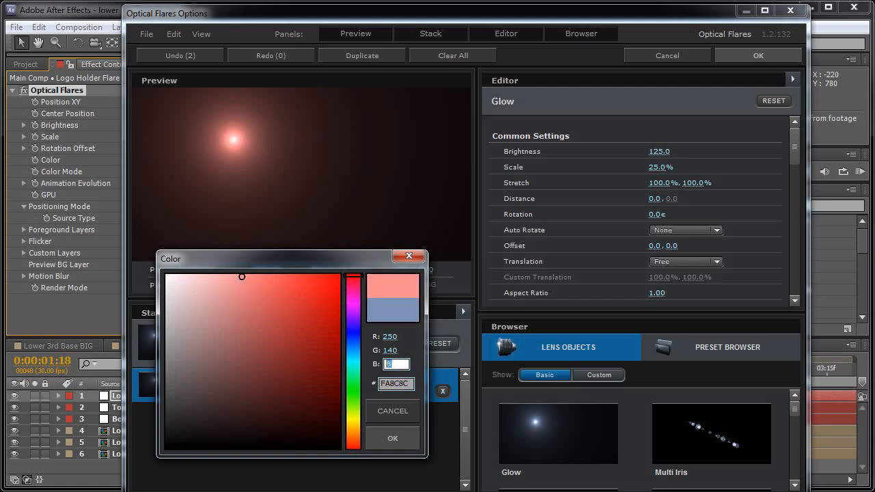
key(Return)
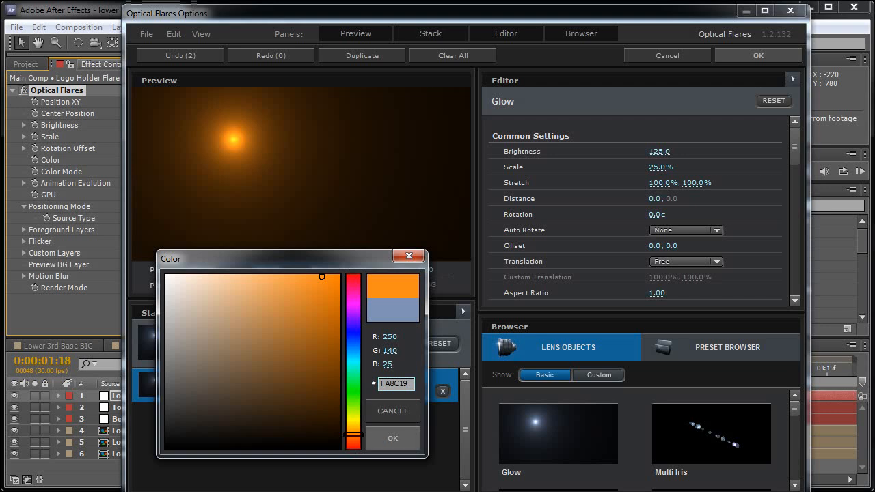
click(392, 438)
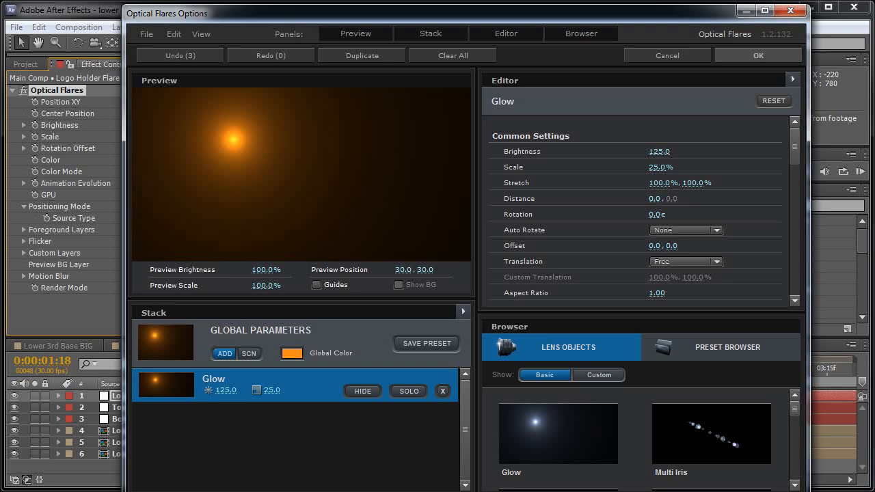
Set the flare's global Scale to 50% and accept the Optical Flares options
click(308, 330)
click(661, 151)
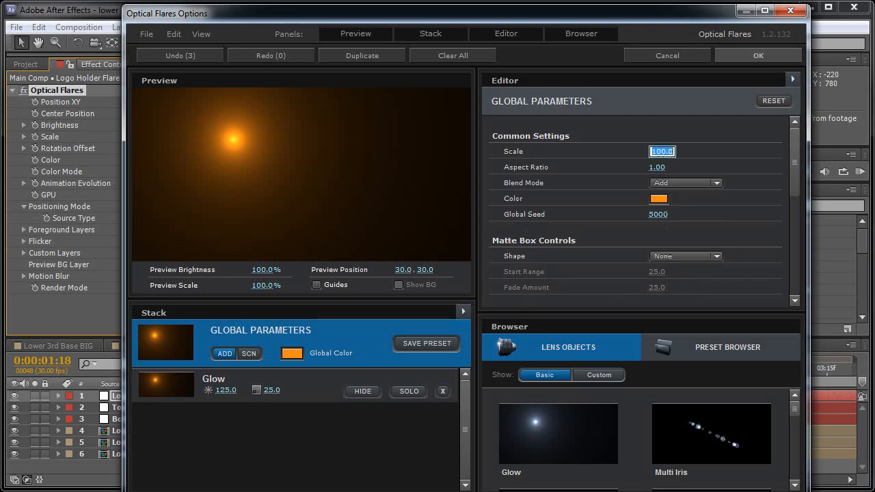
text(50)
key(Return)
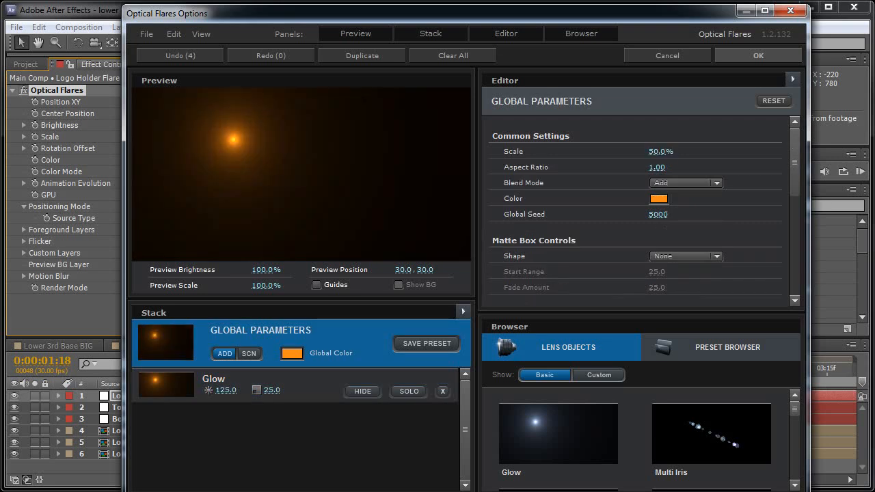
click(758, 56)
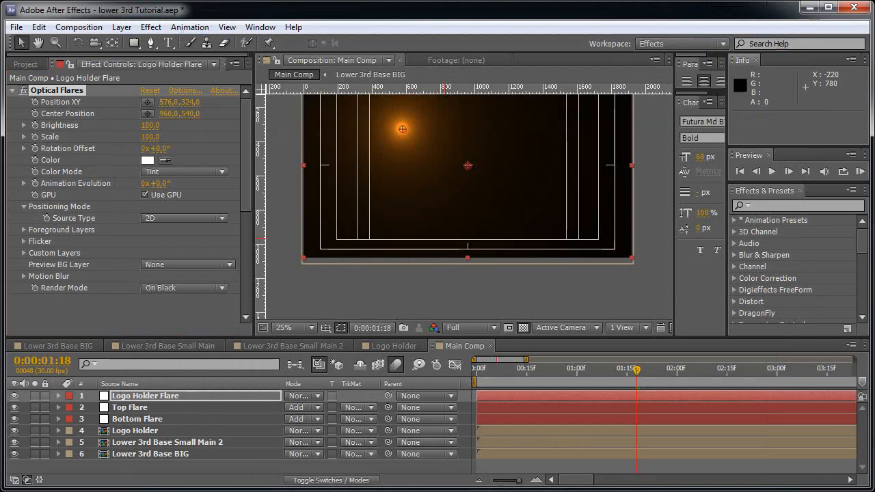
Set the Logo Holder Flare's Optical Flares Scale to 80 and change the layer's blending mode to Add
click(150, 136)
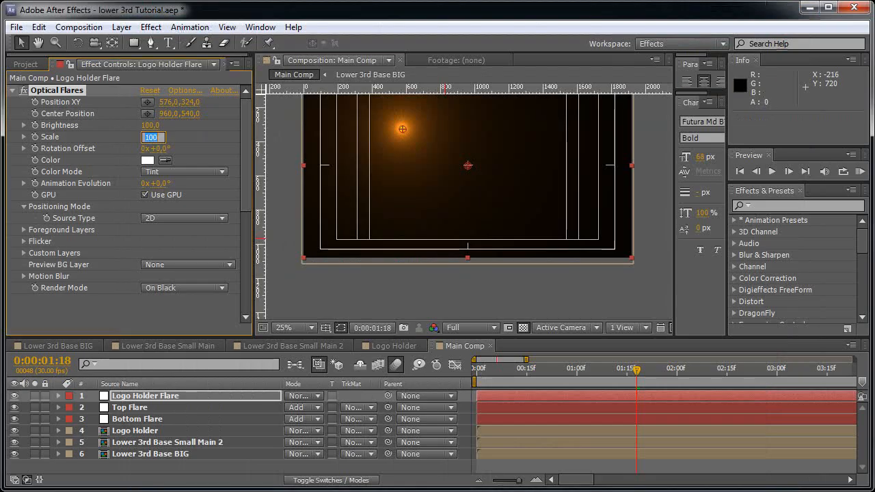
text(80)
key(Return)
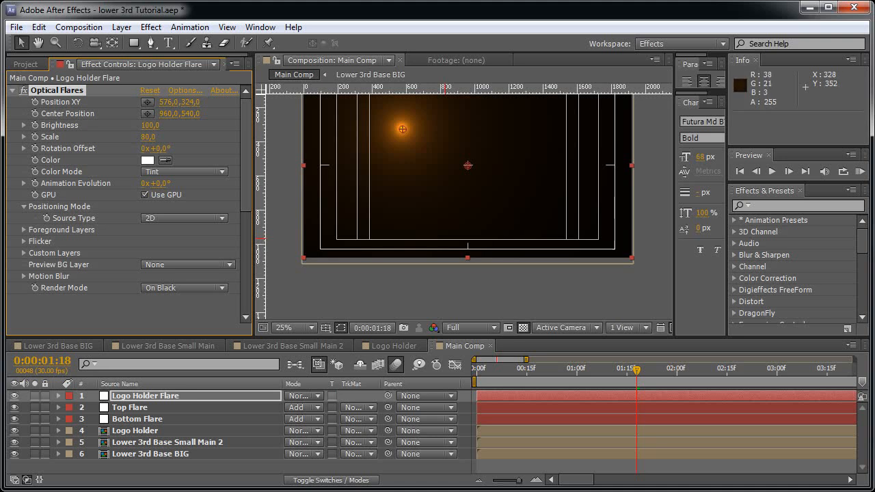
key(period)
key(h)
drag(447, 238, 588, 269)
key(v)
click(304, 396)
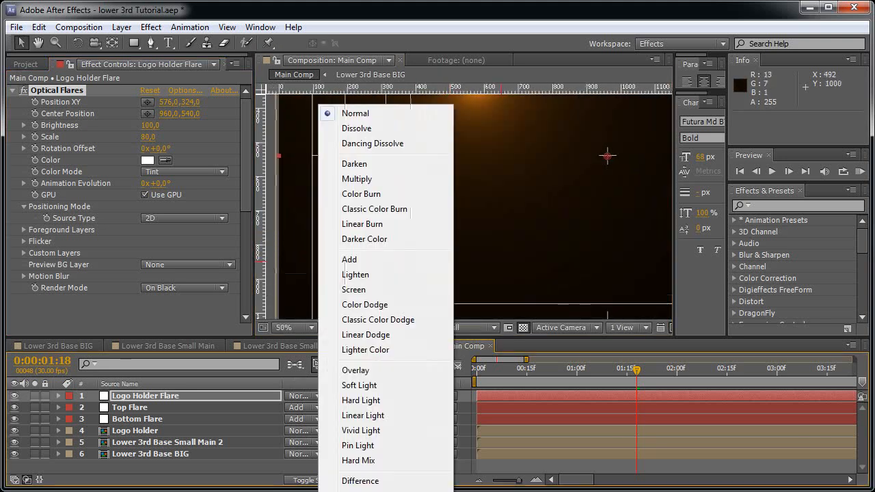
click(342, 257)
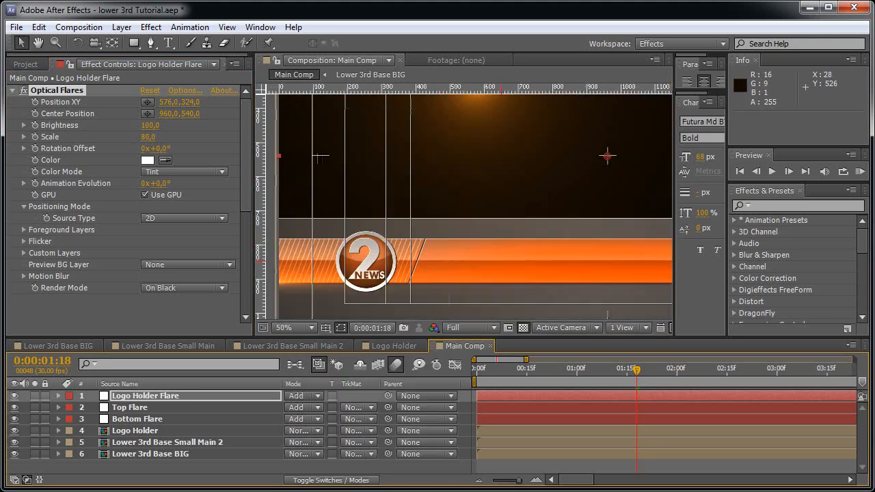
Place the flare's Position XY on the centre of the 2 News logo at 256, 850
click(147, 102)
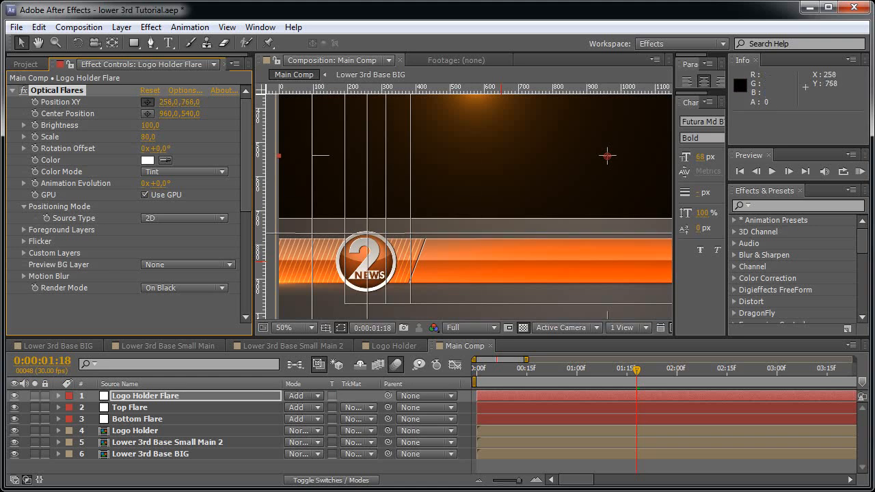
click(369, 262)
drag(369, 262, 367, 262)
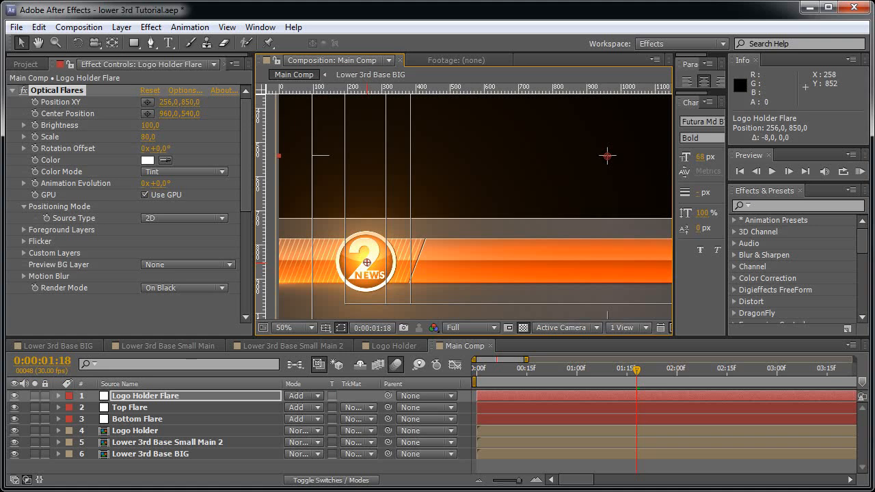
Keyframe the flare's Brightness at 0 on 0:00:00:23 and at 100 on 0:00:00:25
drag(567, 369, 553, 369)
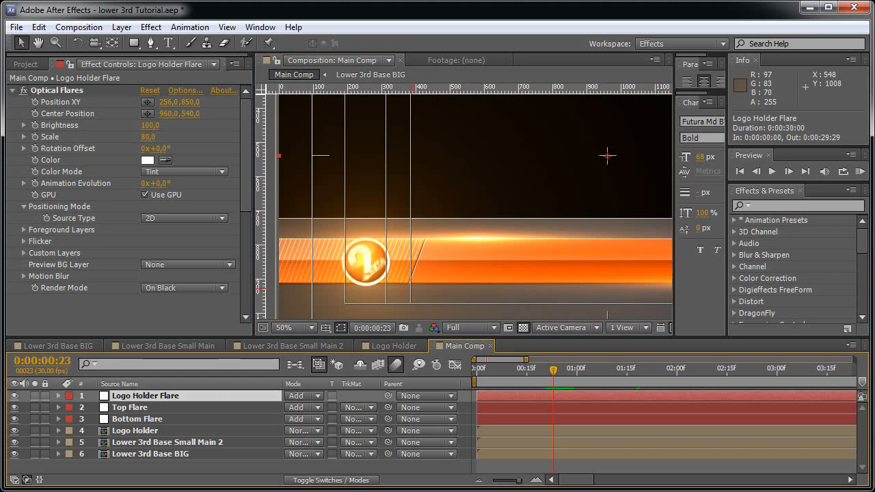
click(34, 125)
click(150, 125)
text(0)
key(Return)
key(Page_Down)
key(Page_Down)
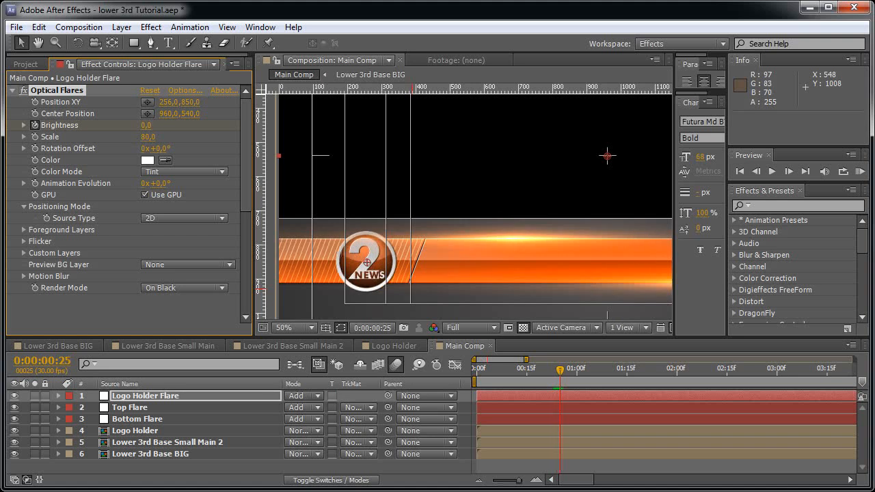
click(146, 125)
text(100)
key(Return)
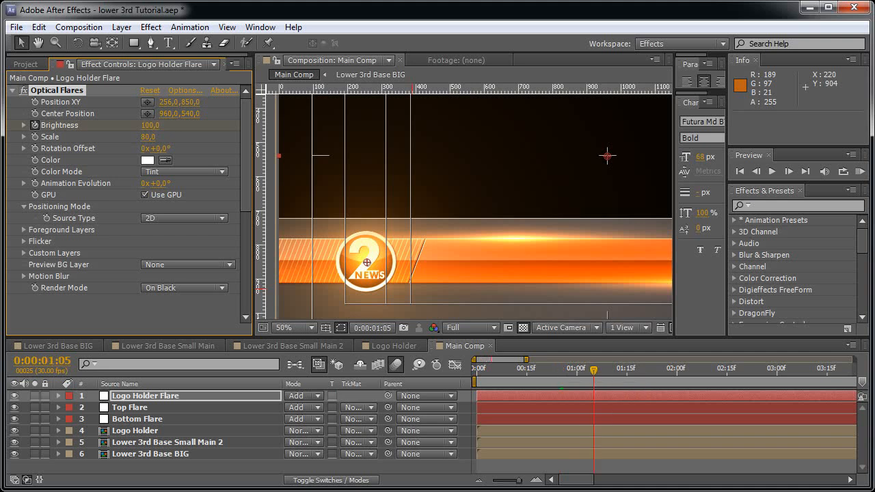
Add a Brightness keyframe of 0 for the logo flare at 0:00:01:10
key(shift+Page_Down)
key(Page_Down)
key(Page_Down)
key(Page_Down)
key(Page_Down)
key(Page_Down)
key(Page_Down)
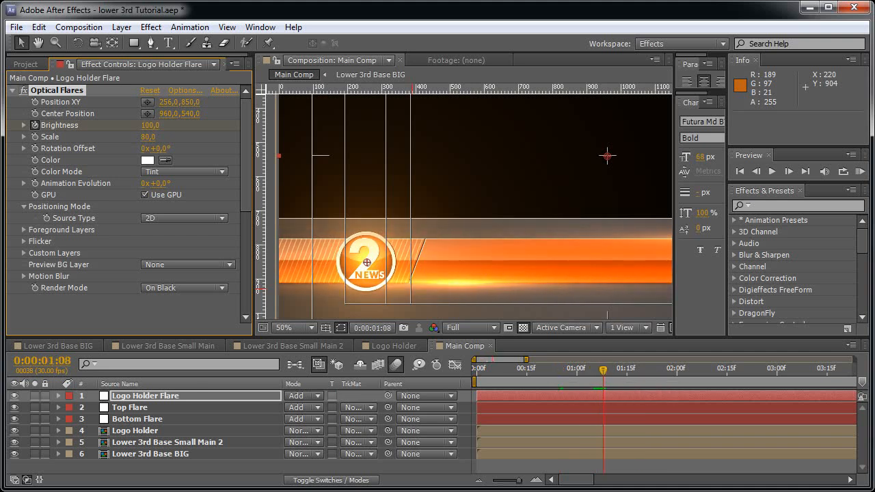
key(Page_Up)
click(150, 125)
text(0)
key(Return)
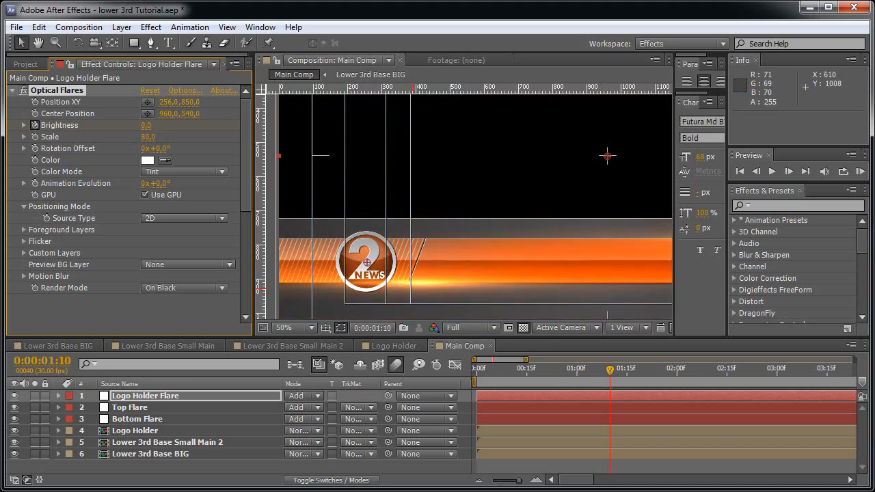
Reveal the flare's Brightness keyframes, ease the last one at 0:00:01:10 and preview the animation
key(u)
right_click(610, 418)
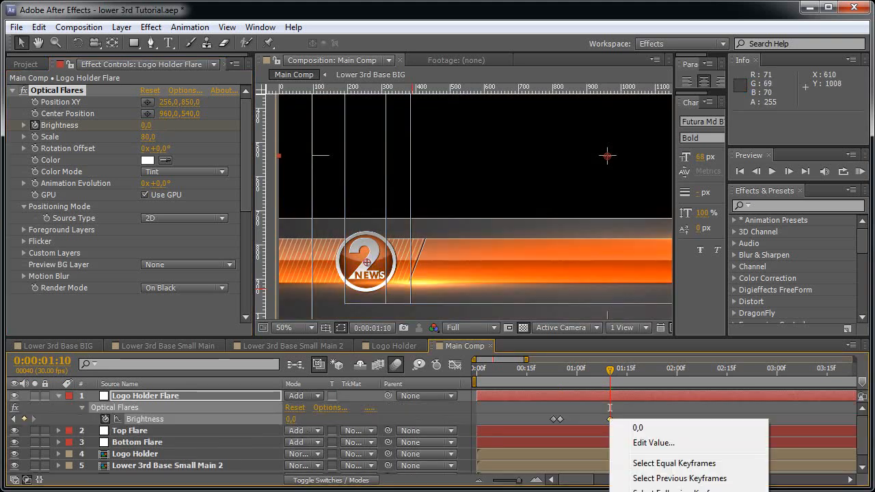
key(Escape)
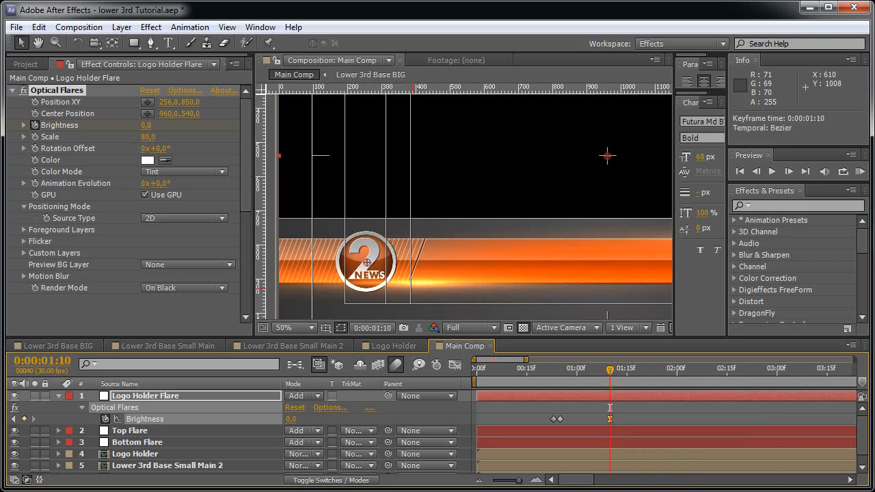
key(F2)
key(space)
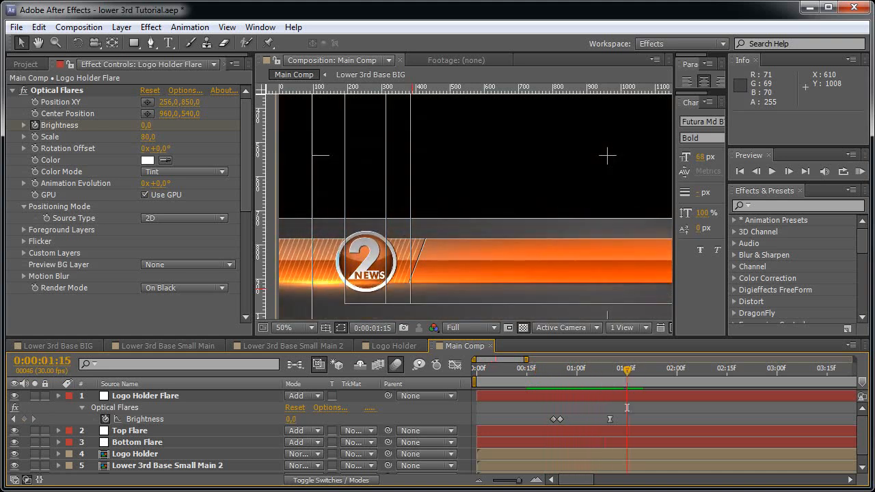
Collapse the flare's keyframes and move the Logo Holder layer directly beneath Logo Holder Flare
key(u)
drag(135, 431, 161, 402)
drag(627, 370, 590, 370)
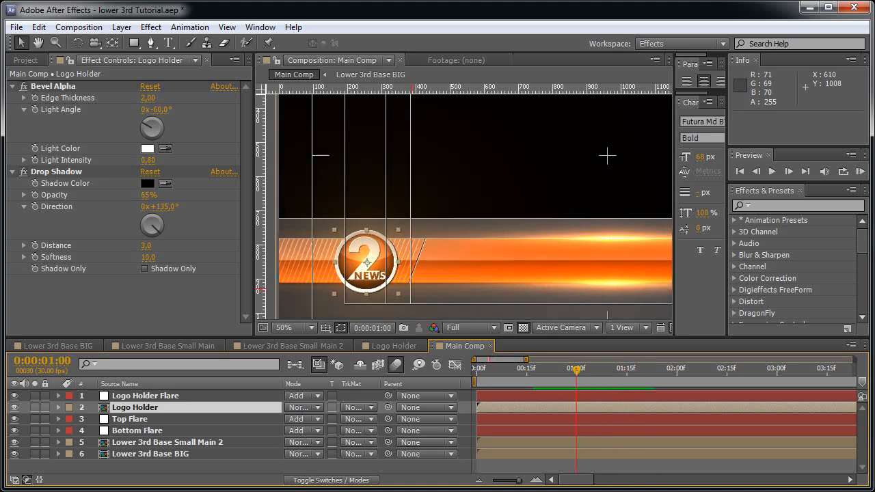
Open the Lower 3rd Base BIG composition and raise its second Lower 3rd base layer to position 960, 1186
key(comma)
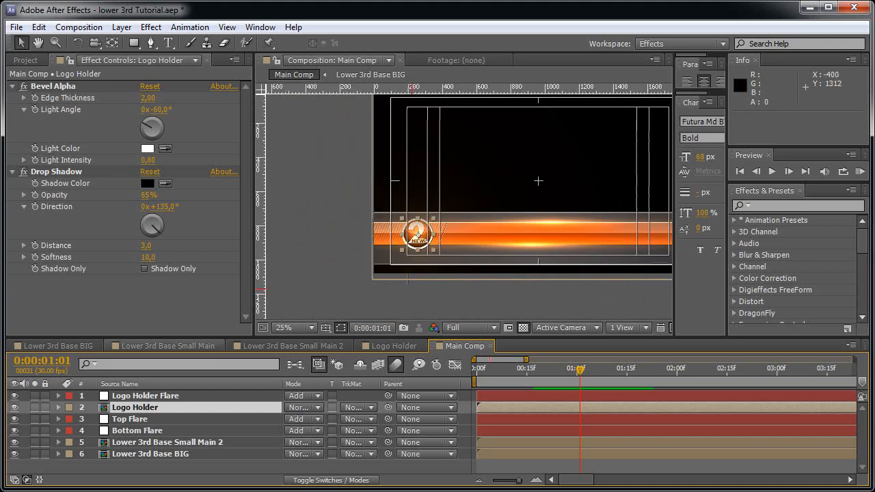
double_click(538, 181)
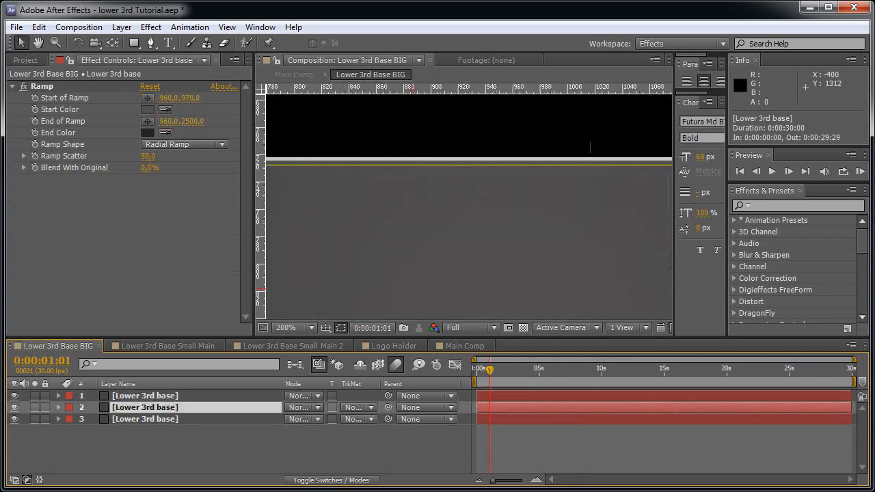
key(grave)
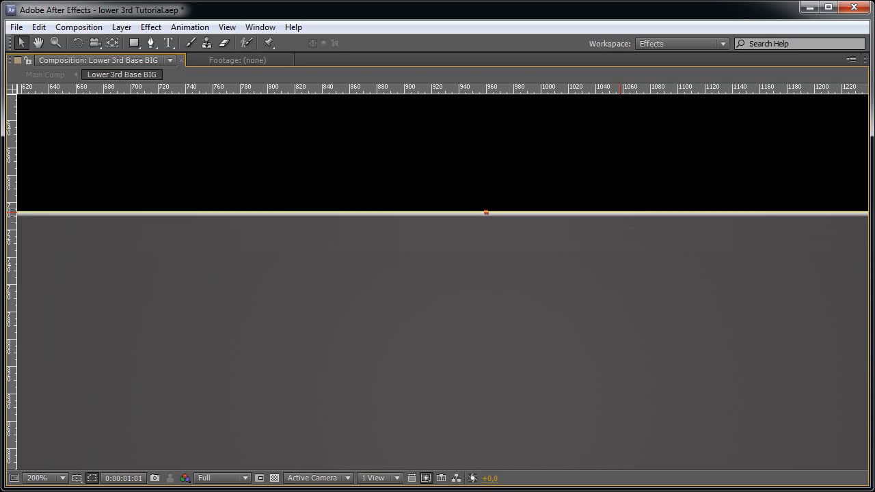
key(comma)
key(grave)
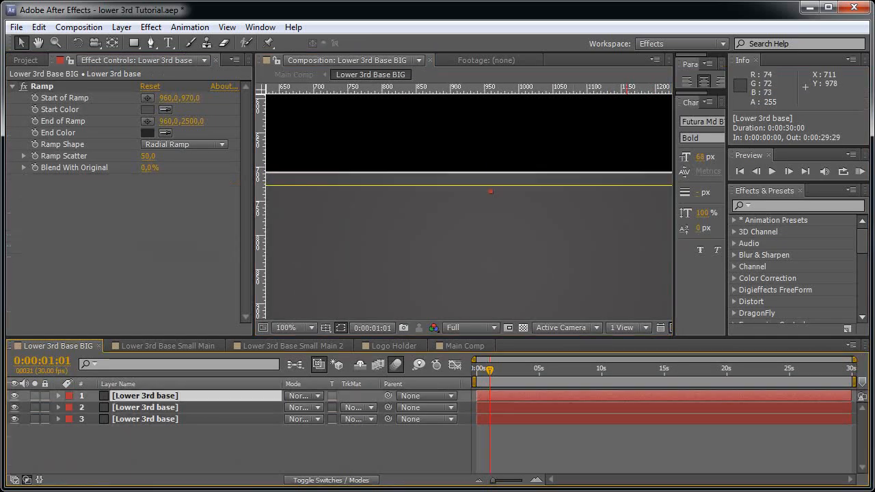
key(grave)
key(grave)
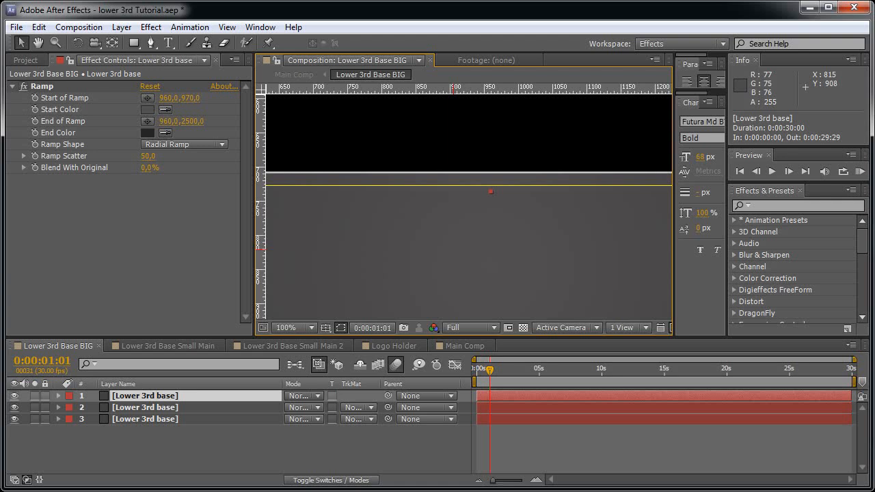
click(145, 407)
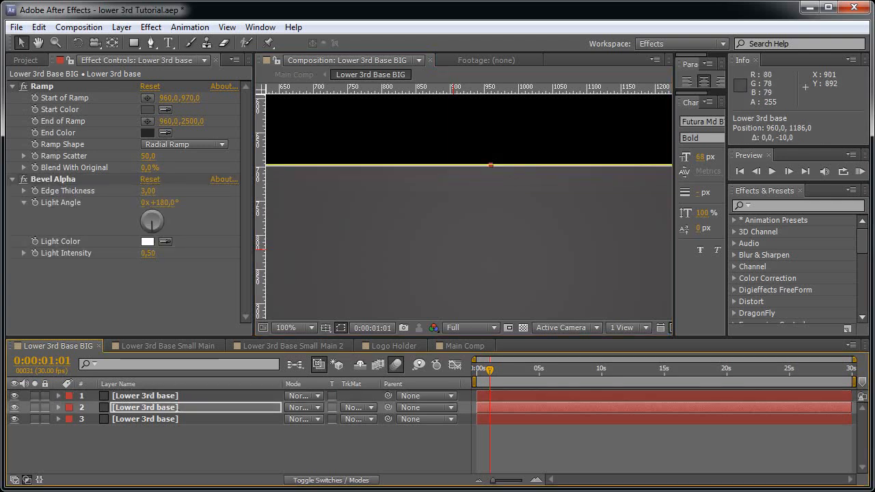
Move the top Lower 3rd base layer up 20 pixels, close below the light edge line
click(144, 395)
key(grave)
key(h)
key(period)
key(v)
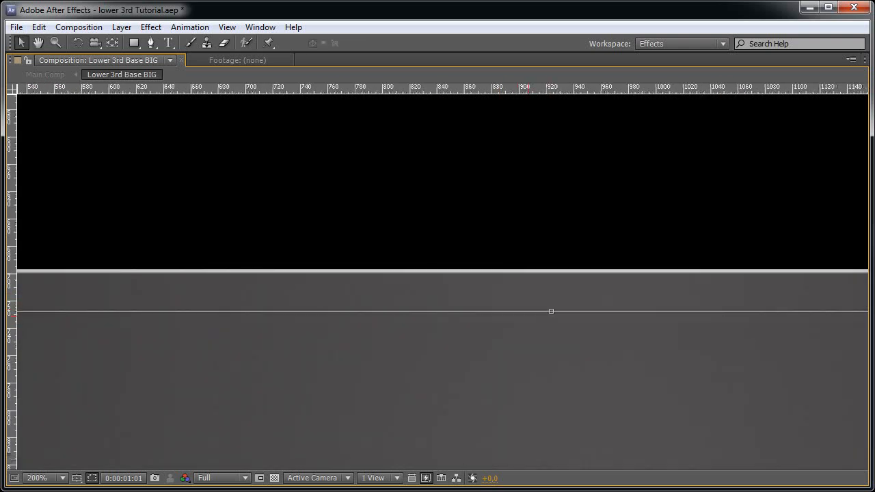
key(Up)
key(Up)
key(Up)
key(Up)
key(Up)
key(Up)
key(Up)
key(Up)
key(Up)
key(Up)
key(Up)
key(Up)
key(Up)
key(Up)
key(Up)
key(Up)
key(Up)
key(Up)
key(Up)
key(Up)
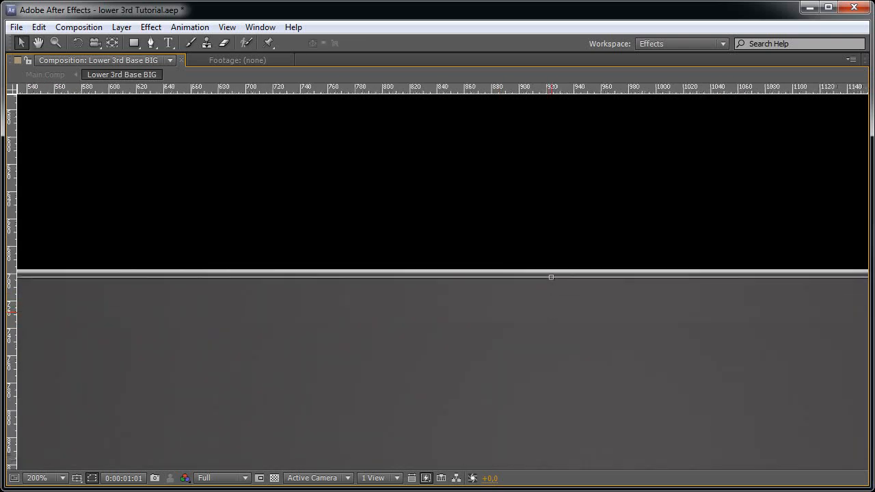
key(comma)
key(grave)
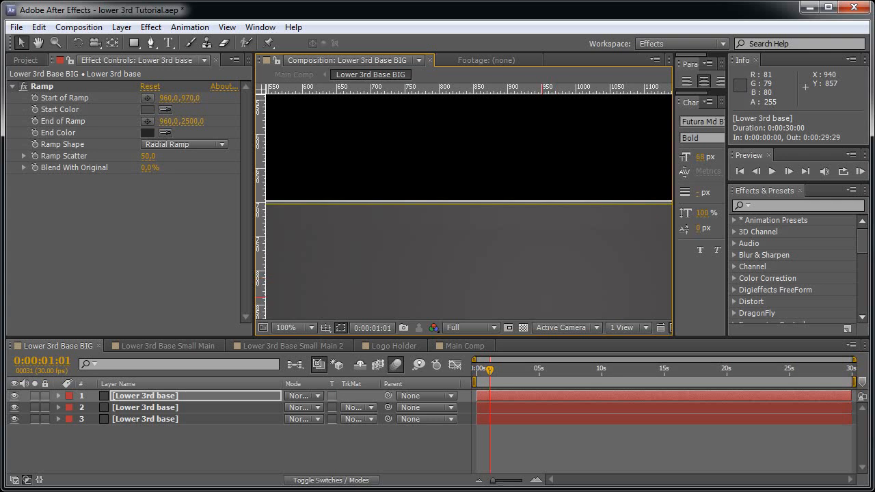
Return to Main Comp and add a text layer reading Breaking News above the orange bar
click(464, 345)
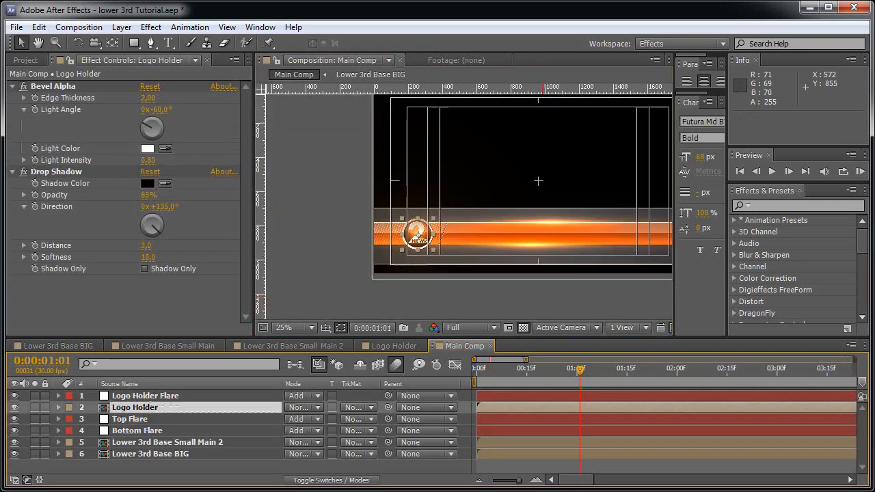
key(h)
drag(479, 205, 466, 197)
key(ctrl+t)
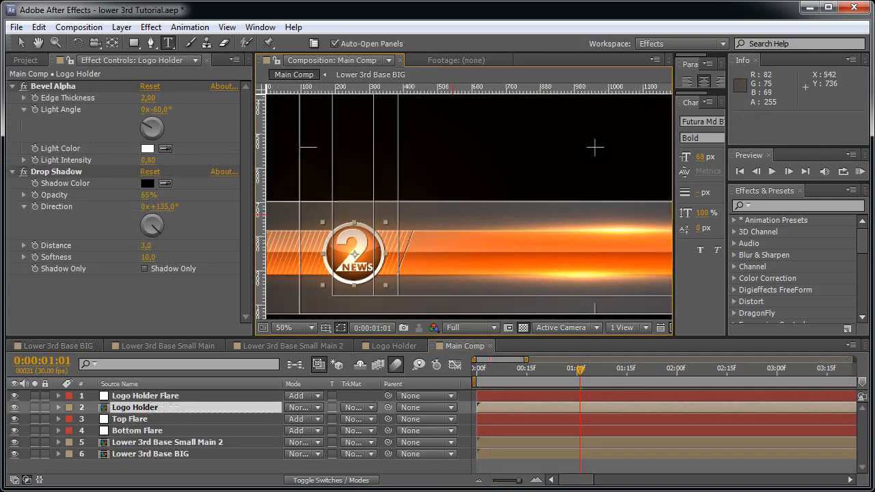
click(452, 207)
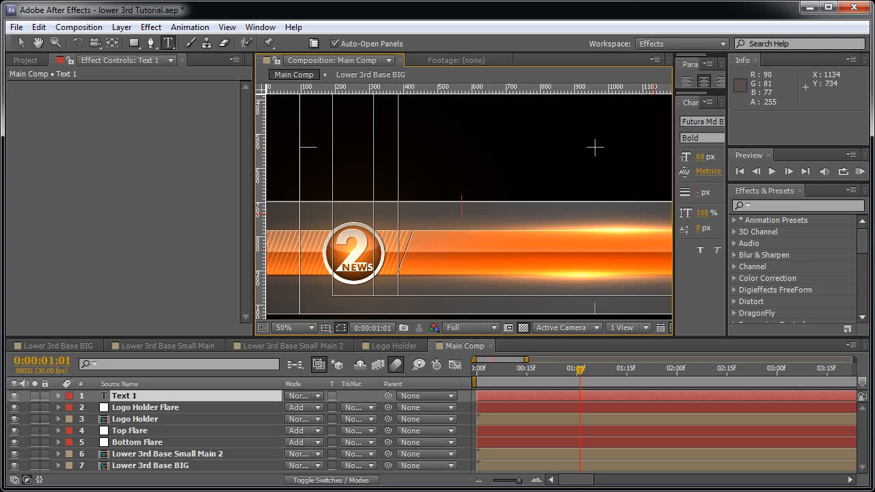
text(Brea)
key(BackSpace)
key(BackSpace)
key(BackSpace)
text(reak)
text(News)
Format the Breaking News text as small caps in Bold Italic and place it on the gray strip above the orange bar
key(ctrl+a)
drag(726, 242, 842, 244)
click(755, 245)
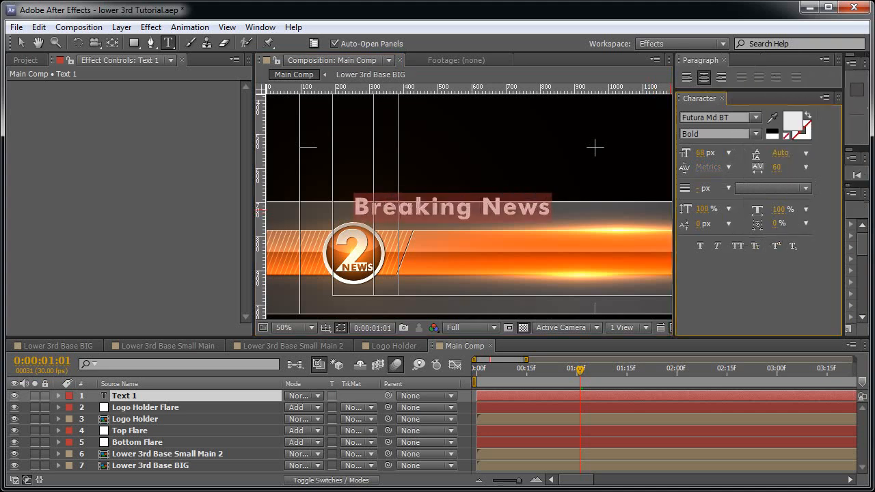
click(737, 246)
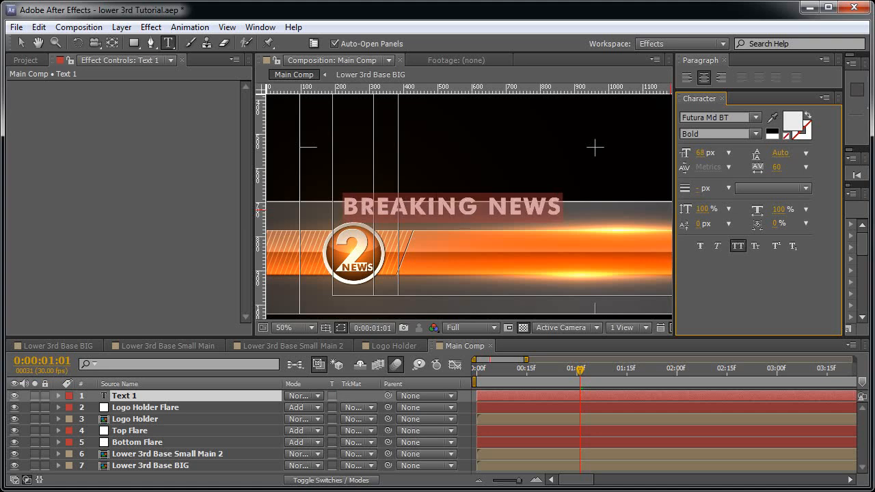
click(755, 246)
click(756, 134)
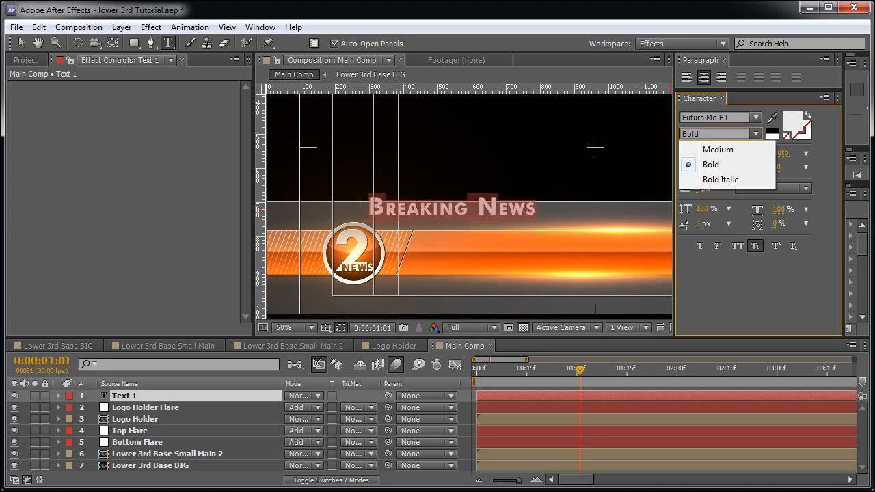
click(720, 179)
click(21, 42)
drag(451, 207, 497, 216)
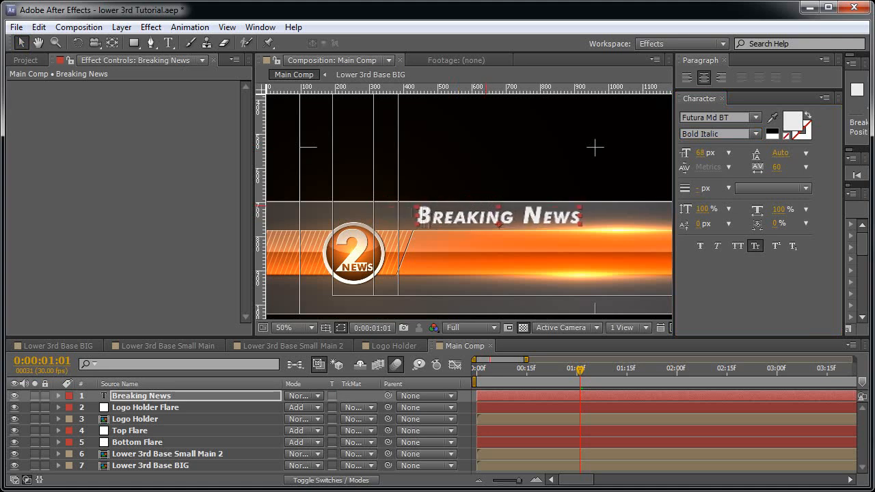
Apply the Bullet Train preset from the Text Blurs presets to the Breaking News layer
click(189, 27)
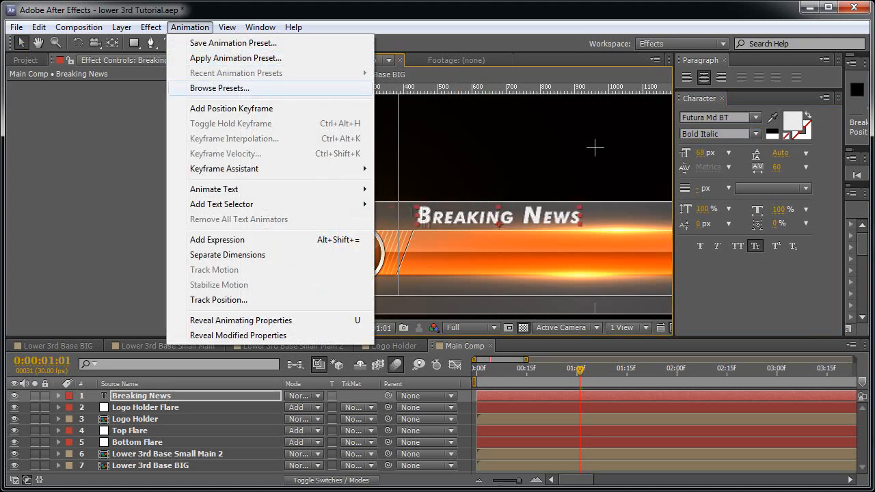
click(220, 87)
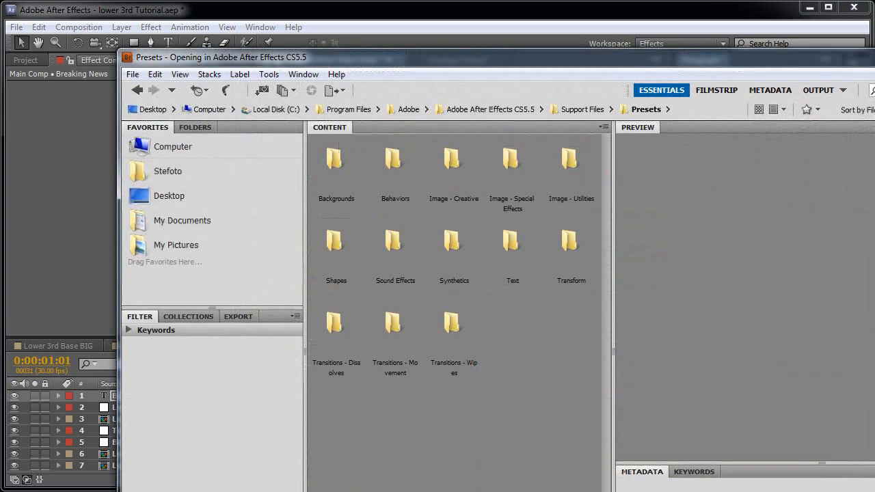
double_click(512, 239)
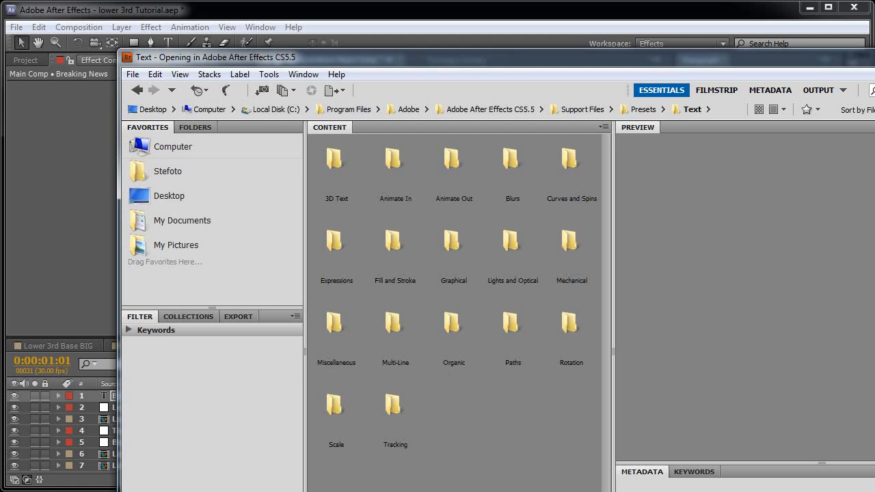
double_click(512, 158)
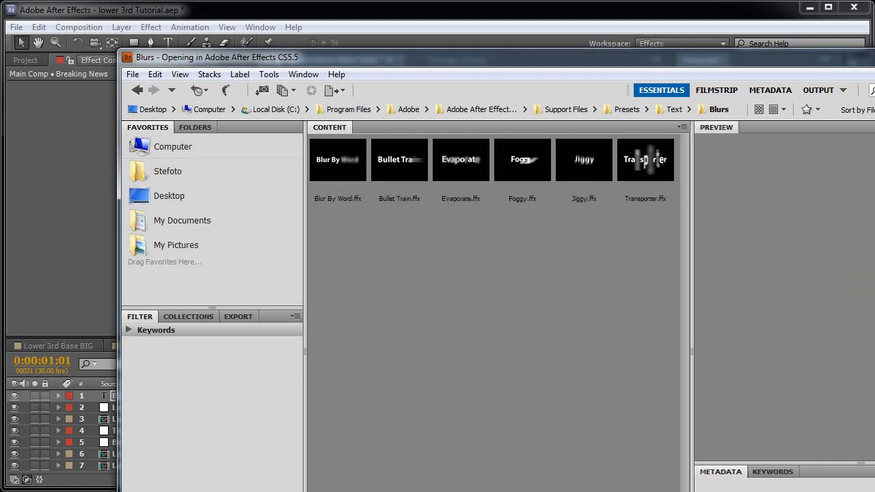
click(399, 160)
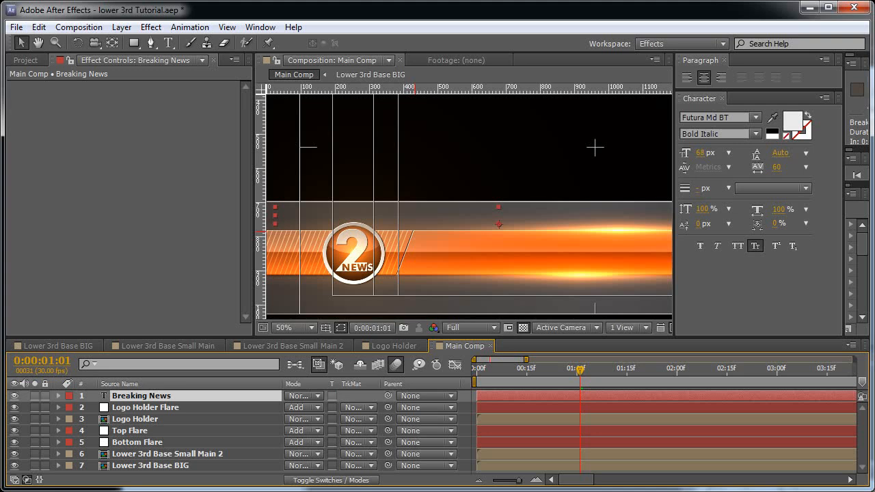
Reveal the Breaking News Offset keyframes, shift the layer earlier so its animation starts at 0:00:00:20, and preview it
key(u)
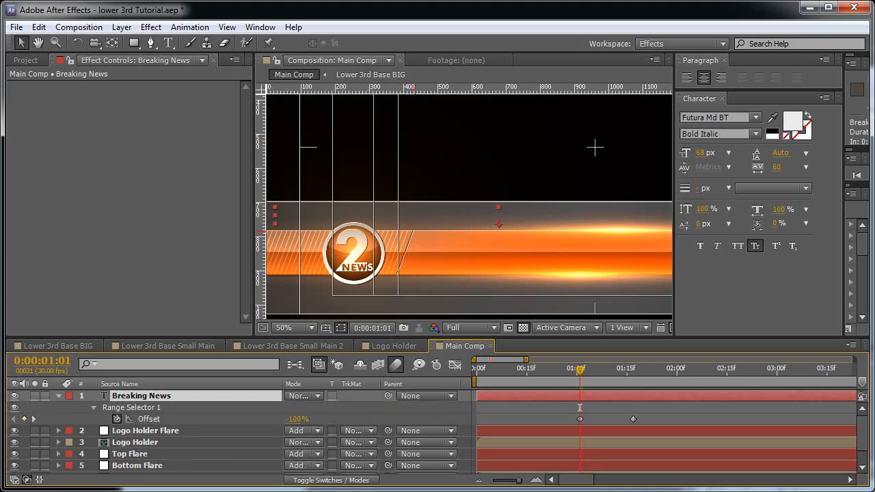
key(KP_0)
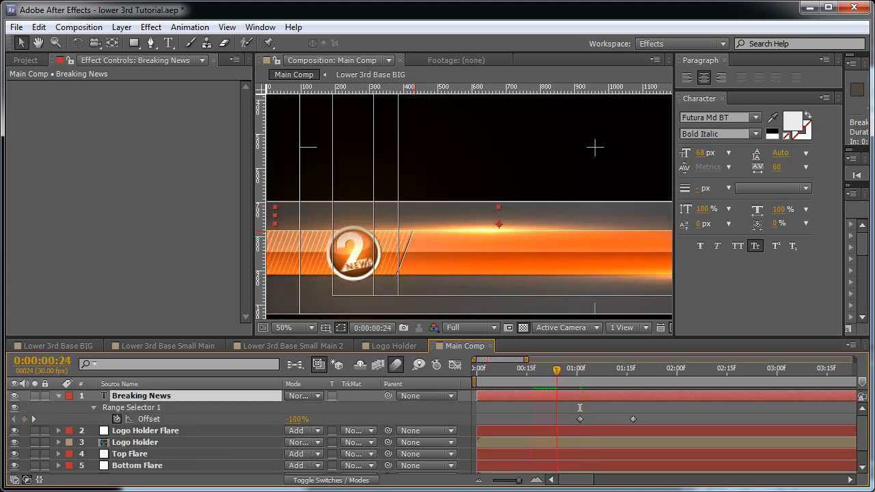
key(Page_Up)
key(Page_Up)
key(Page_Up)
key(Page_Up)
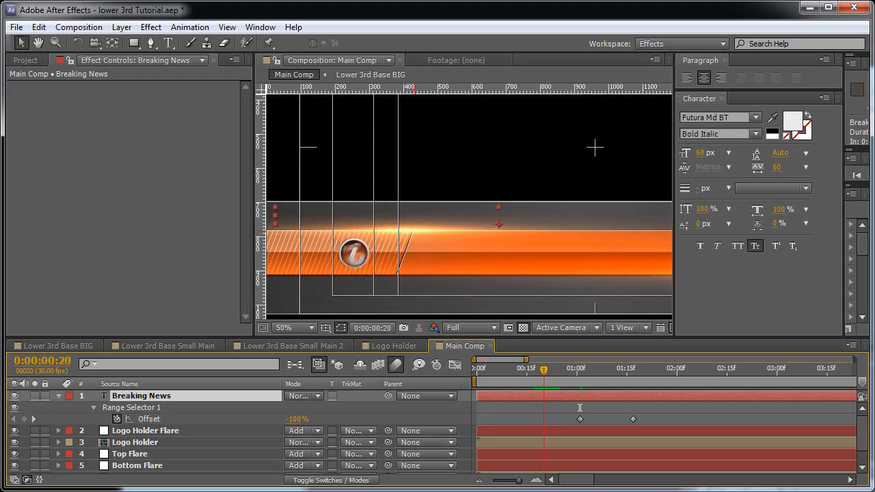
key(alt+Page_Up)
key(alt+Page_Up)
key(alt+Page_Up)
key(alt+Page_Up)
key(alt+Page_Up)
key(alt+Page_Up)
key(alt+Page_Up)
key(alt+Page_Up)
key(alt+Page_Up)
key(space)
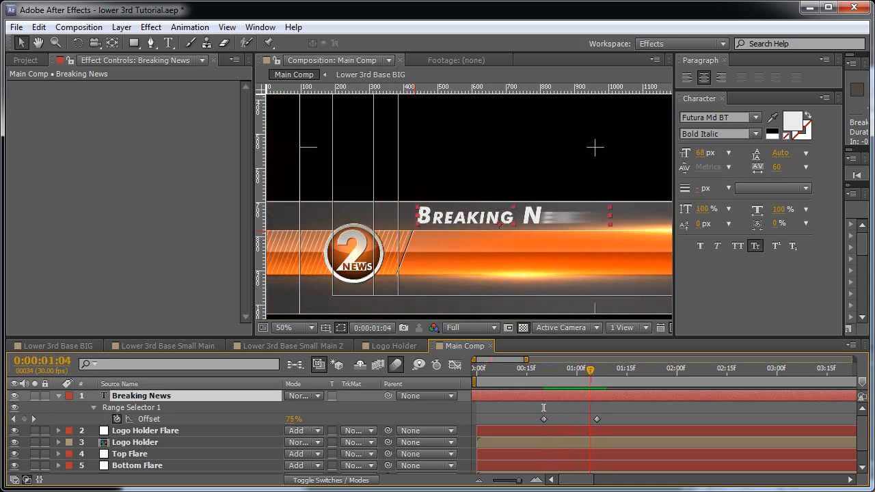
Duplicate Breaking News, place the copy beneath the original, and delay its Offset keyframes to start at 0:00:00:25
key(ctrl+d)
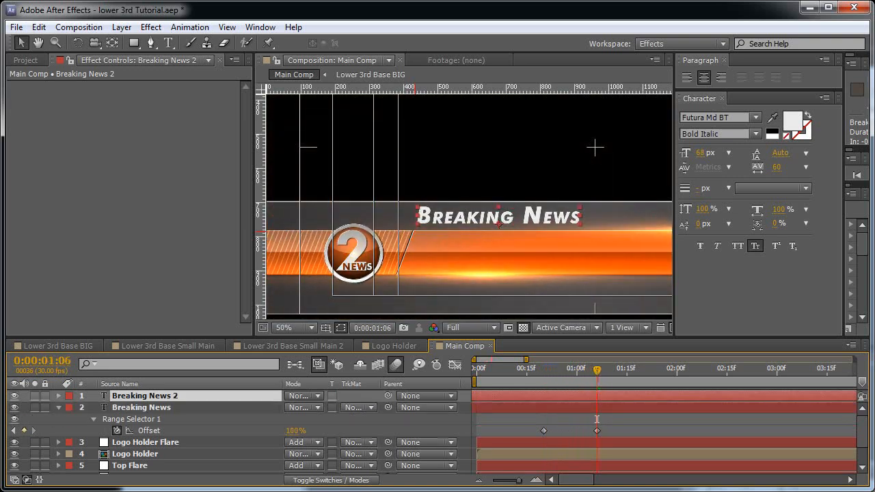
drag(164, 396, 164, 427)
key(u)
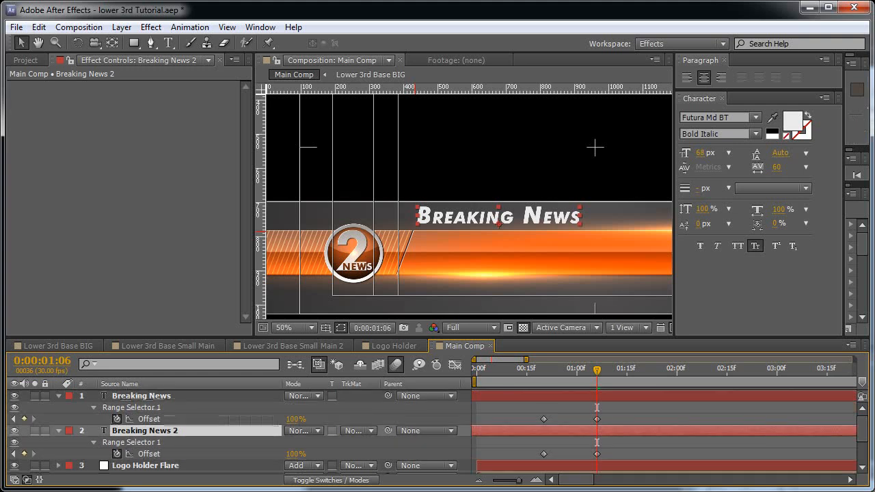
key(KP_0)
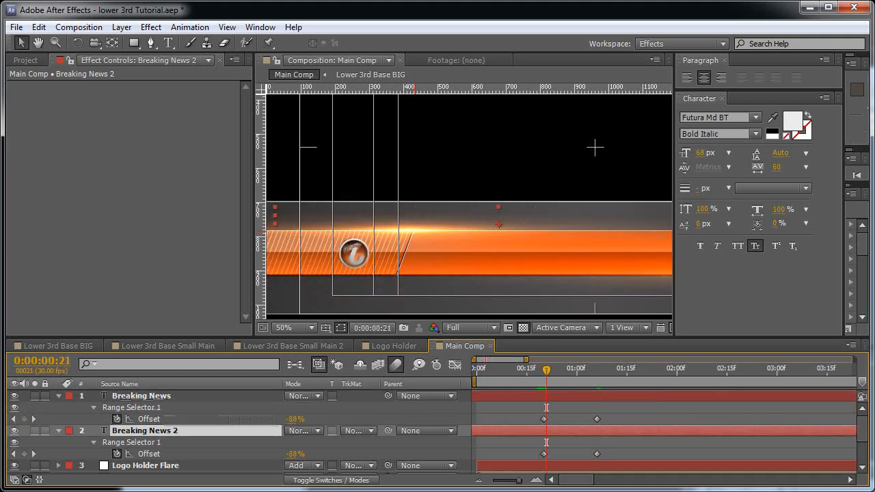
drag(616, 449, 560, 454)
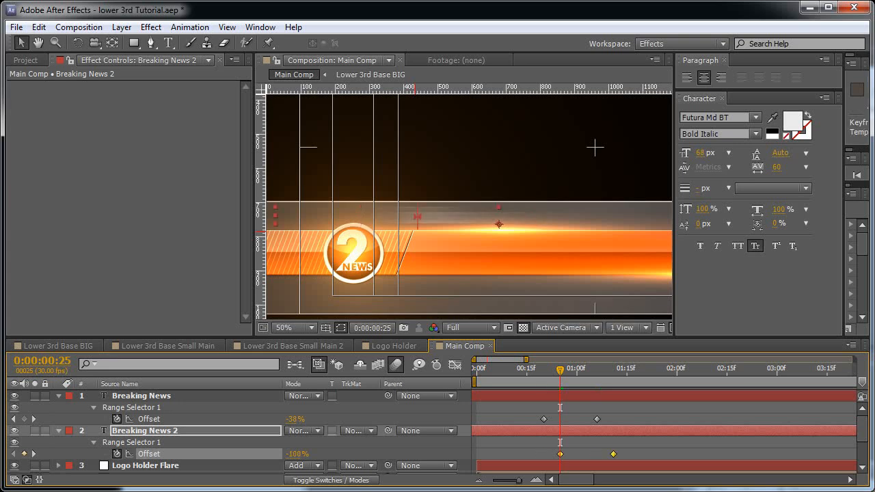
key(F2)
drag(560, 369, 613, 370)
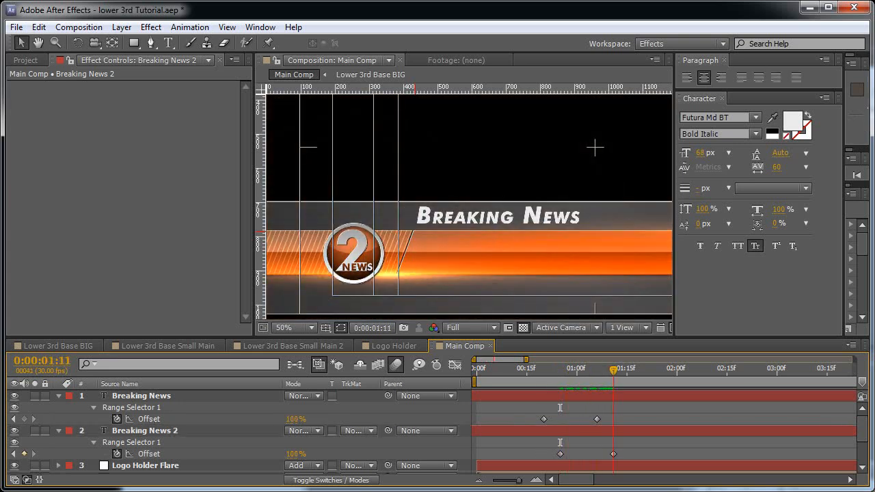
Move the Breaking News 2 text down onto the upper half of the orange bar
key(Tab)
key(Escape)
click(145, 431)
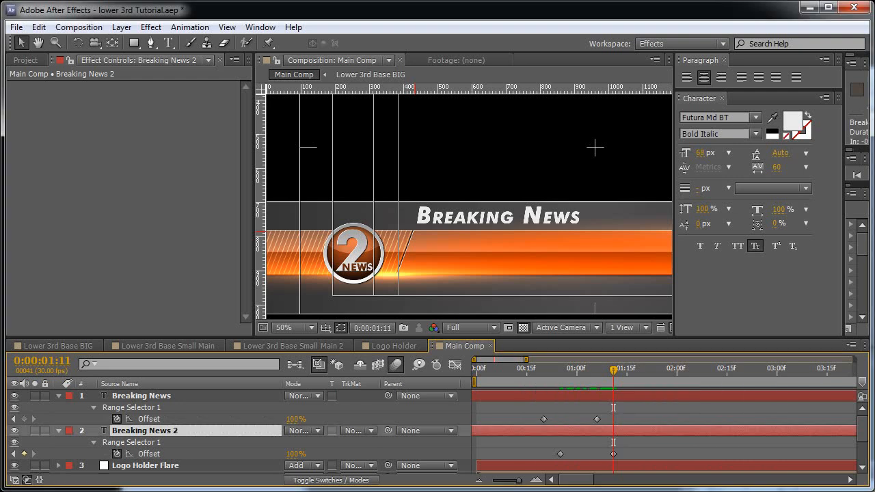
key(shift+Down)
key(shift+Down)
key(shift+Down)
key(shift+Down)
key(shift+Down)
key(shift+Down)
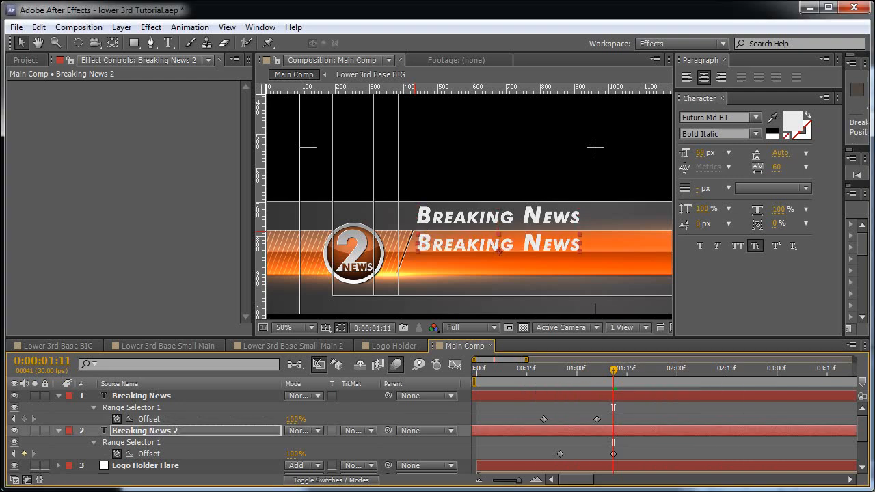
Set the Breaking News 2 text to 65 px and switch it from small caps to all caps
click(700, 152)
text(6)
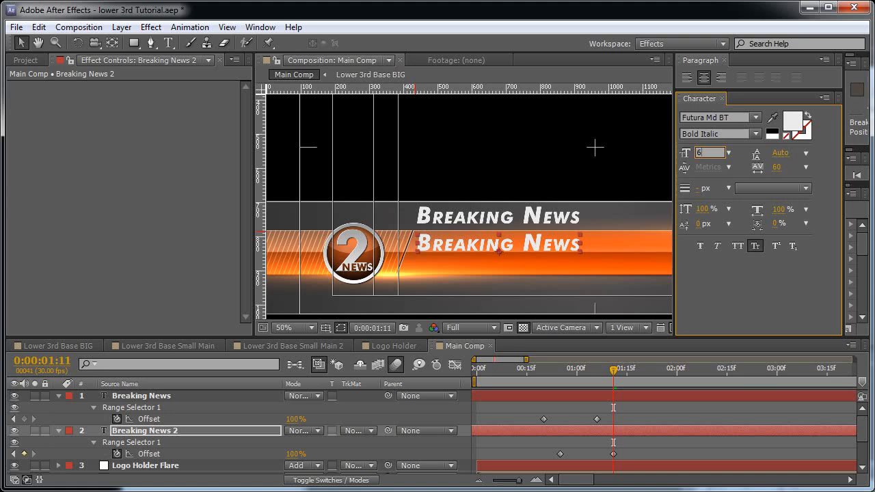
text(5)
key(Return)
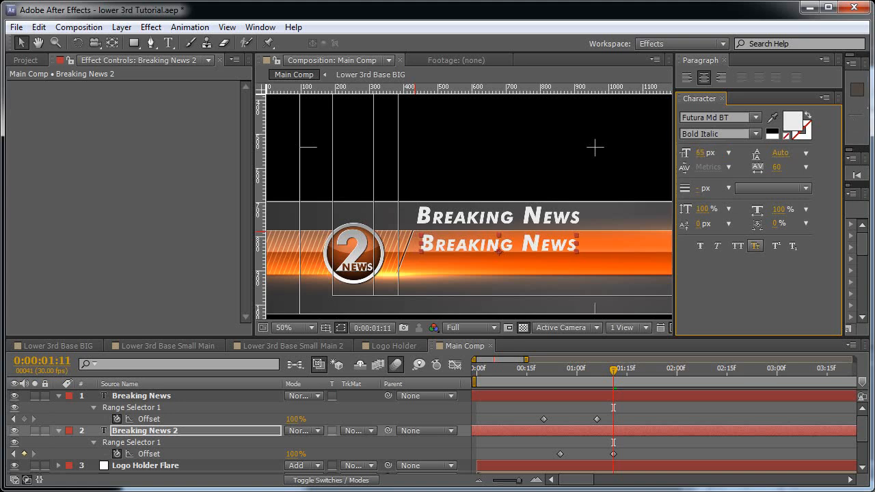
click(756, 245)
click(738, 245)
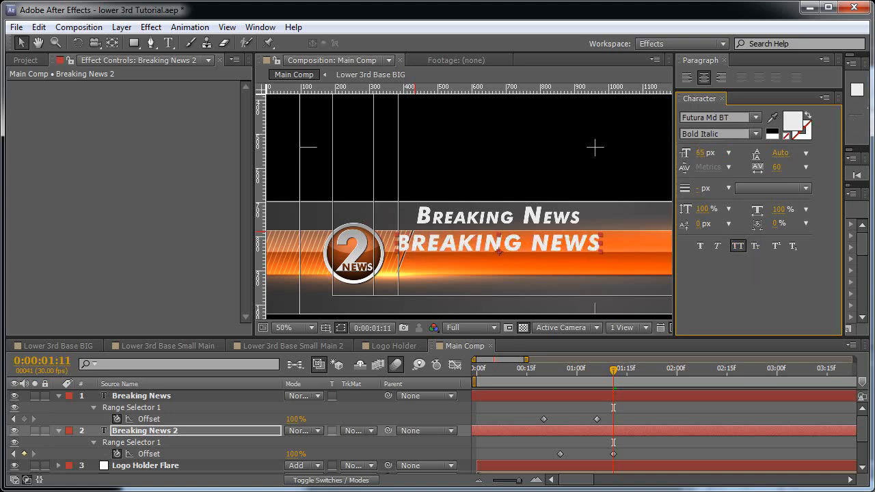
Reduce the Breaking News 2 text to 55 px and reposition it clear of the slanted divider on the orange bar
drag(415, 237, 447, 237)
click(700, 153)
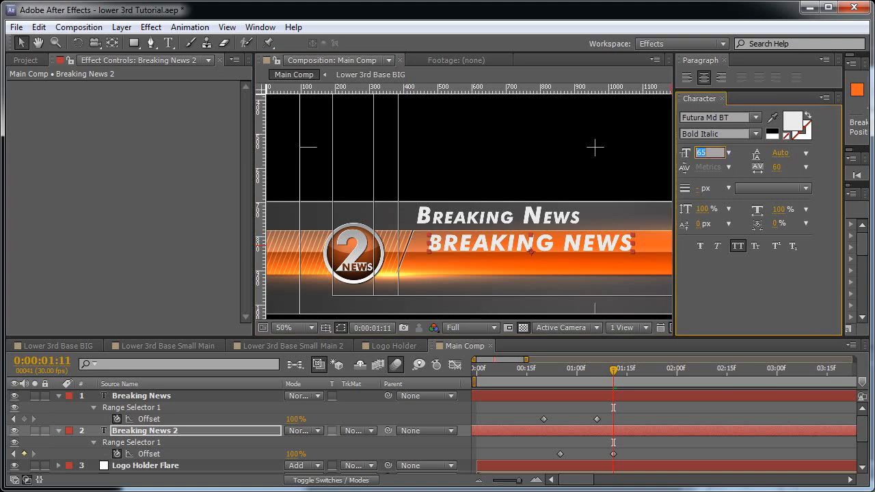
text(55)
key(Return)
drag(531, 251, 564, 245)
Change the Breaking News 2 text to NEW TUTORIAL AT AETUTS+ and shift it so it starts just past the slanted divider
double_click(144, 430)
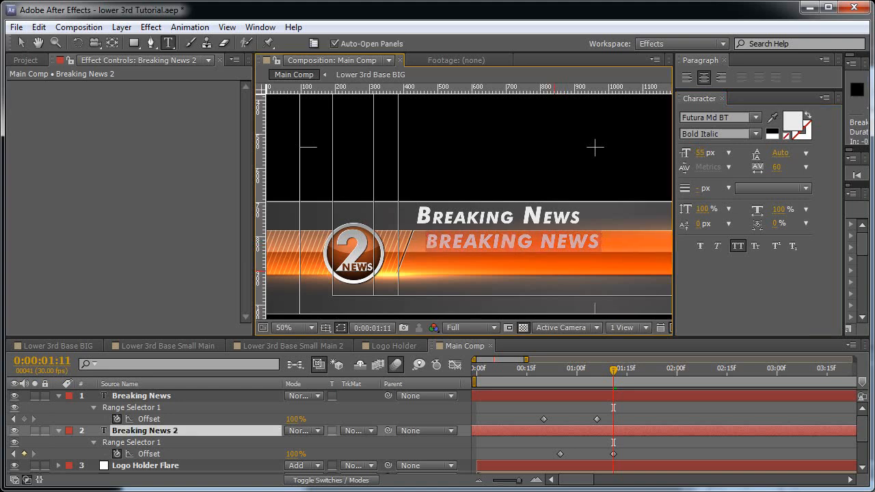
text(NEW TUTORIAL)
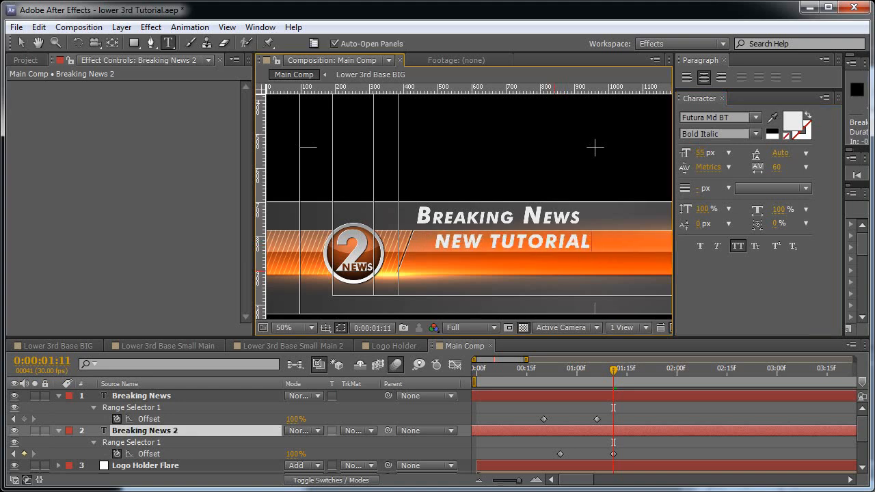
text( AT AETUTS+)
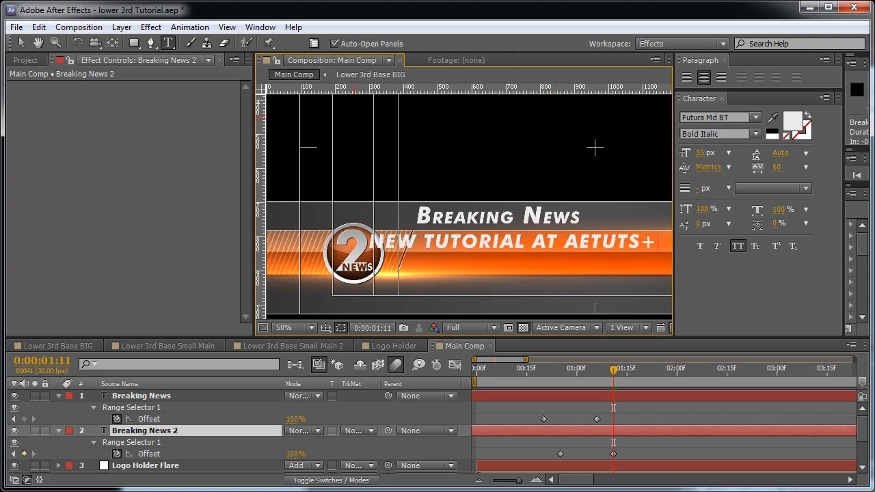
click(21, 42)
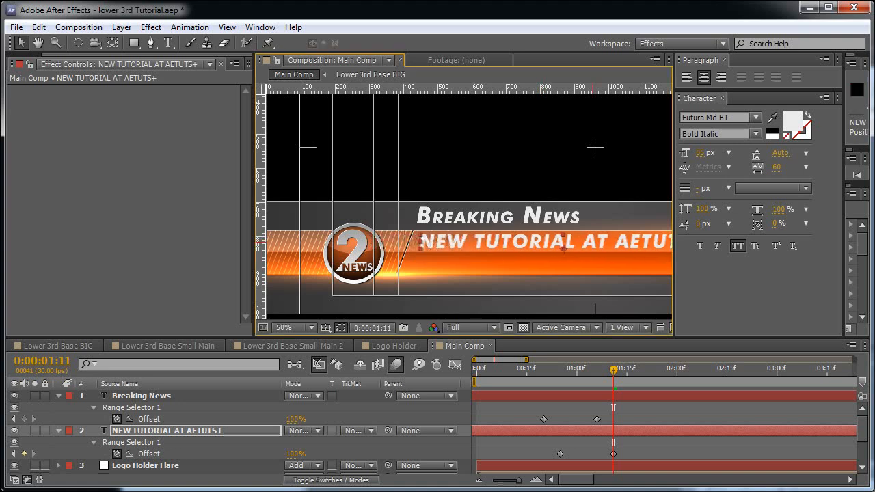
Duplicate the NEW TUTORIAL AT AETUTS+ layer, order the copy beneath it, and move the copy to the orange bar's lower half
scroll(437, 432, down, 2)
scroll(437, 432, up, 1)
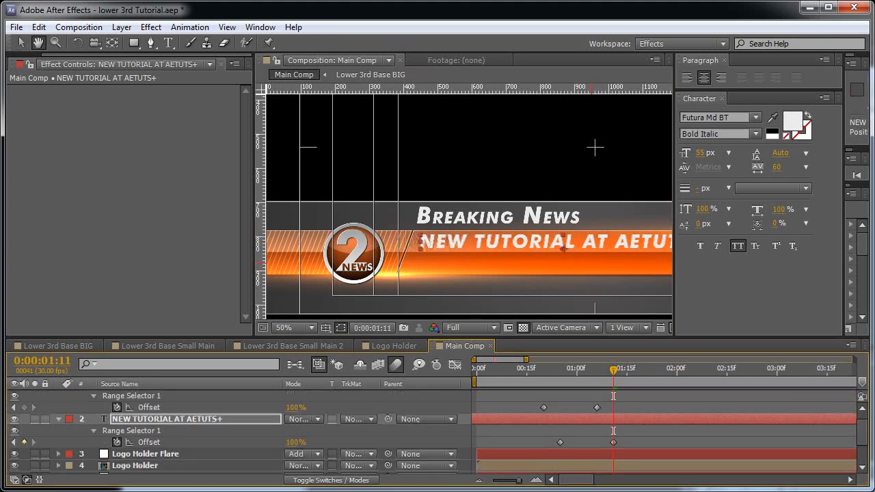
click(164, 419)
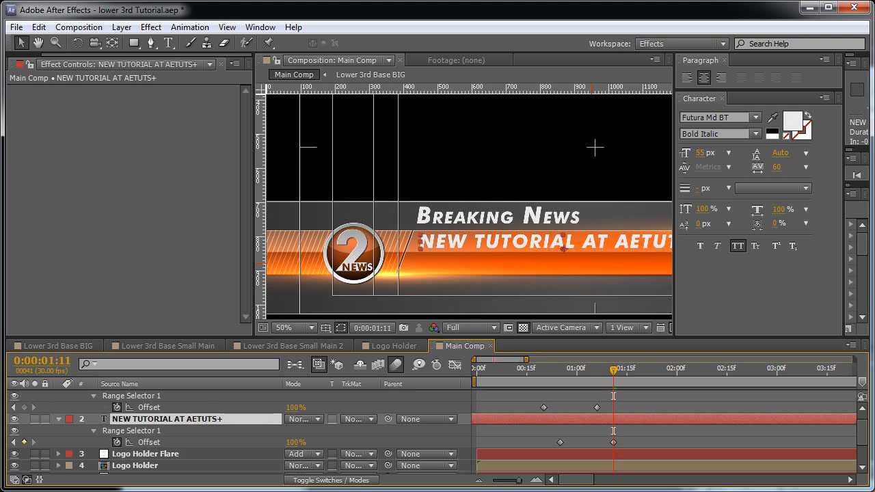
key(ctrl+d)
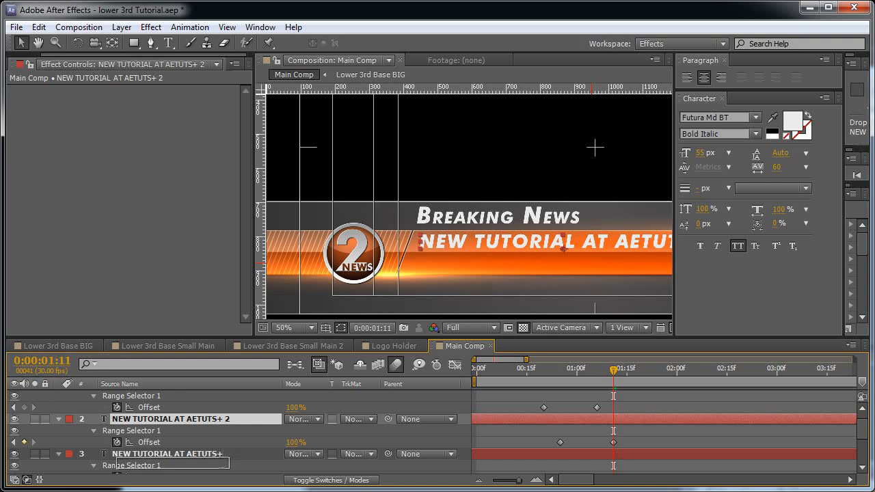
key(ctrl+bracketleft)
key(shift+Down)
key(shift+Down)
key(shift+Down)
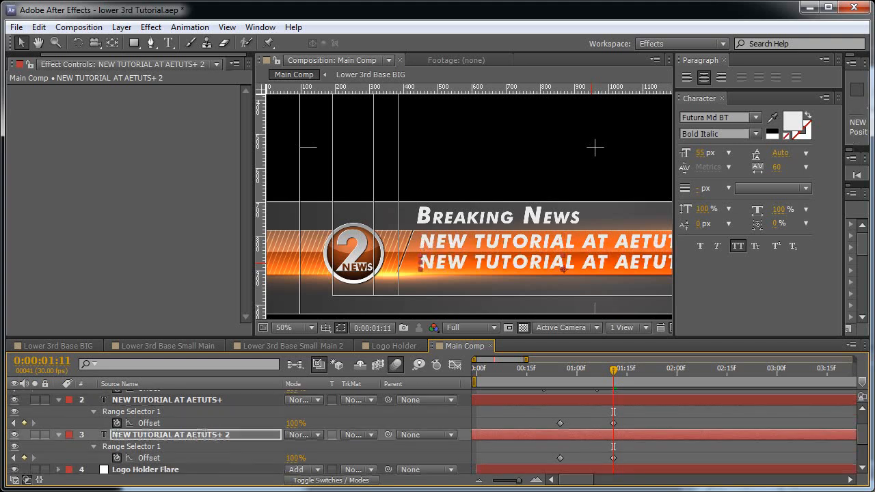
Change the lower copy's text to WATCH ONLY TODAY and align its start with the lines above
double_click(171, 435)
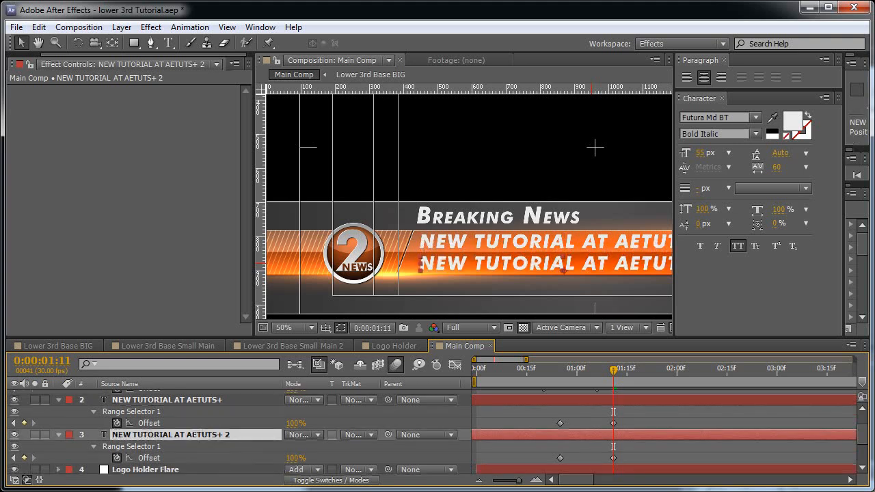
text(WATCH)
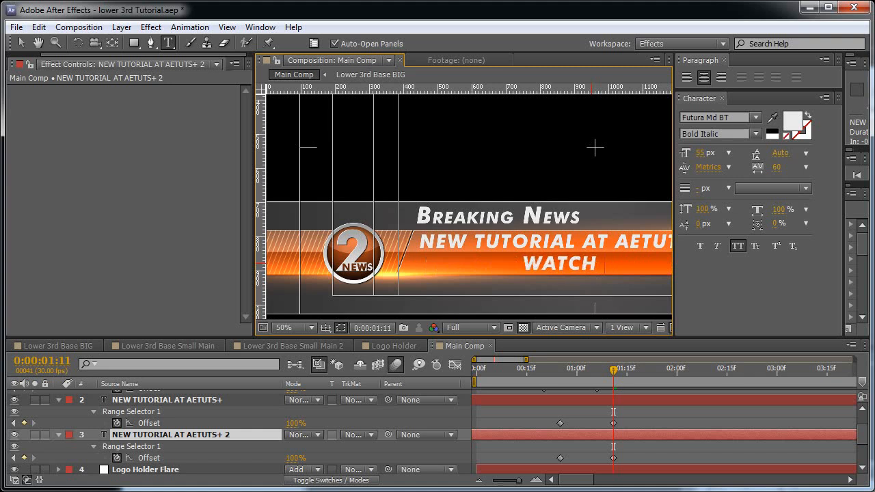
text( ONLY TODAY)
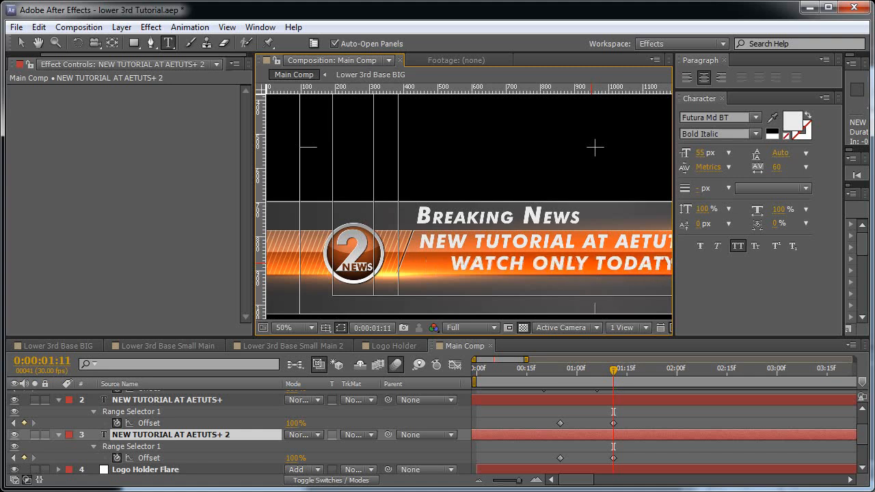
key(BackSpace)
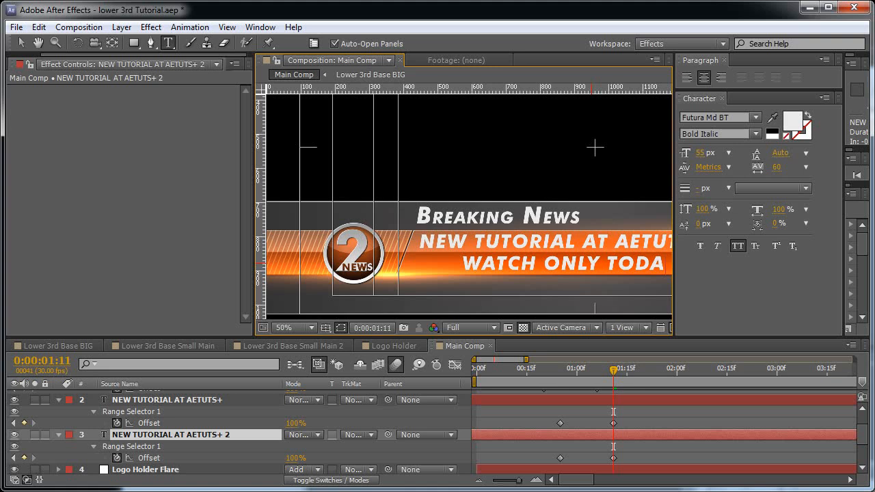
text(Y)
click(21, 42)
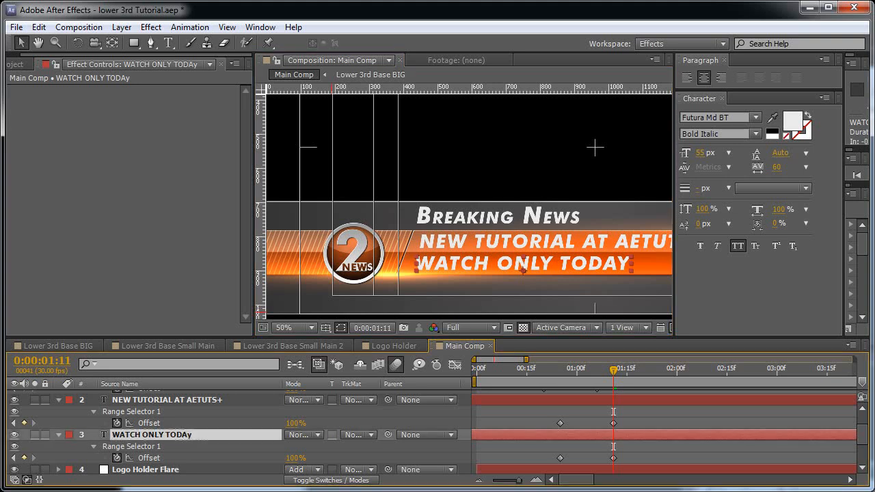
Duplicate the WATCH ONLY TODAY layer, place the copy beneath the original, and reveal its keyframes
key(ctrl+d)
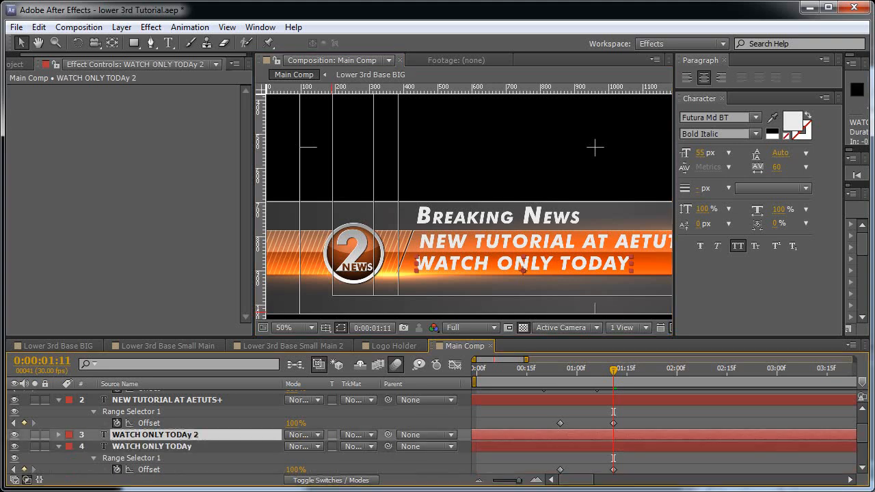
key(ctrl+bracketleft)
scroll(240, 434, down, 2)
key(u)
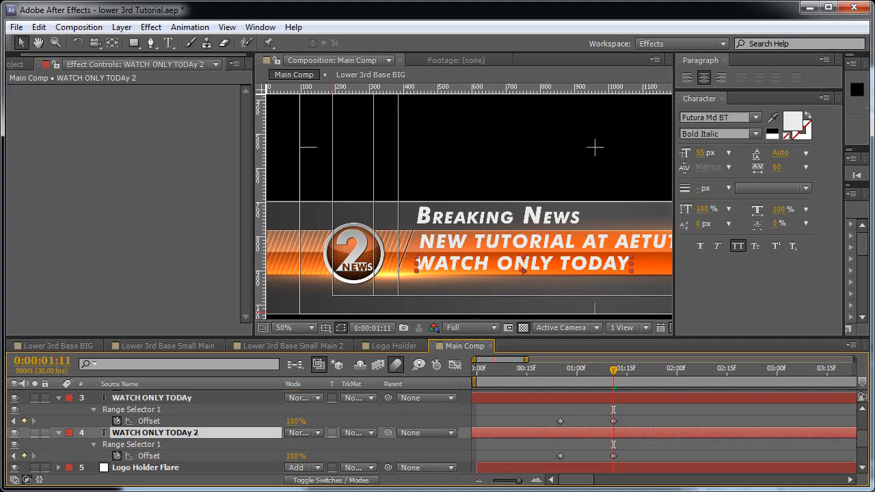
Shift the copied WATCH ONLY TODAY layer's Offset keyframes so the first one sits at 0:00:01:00
key(j)
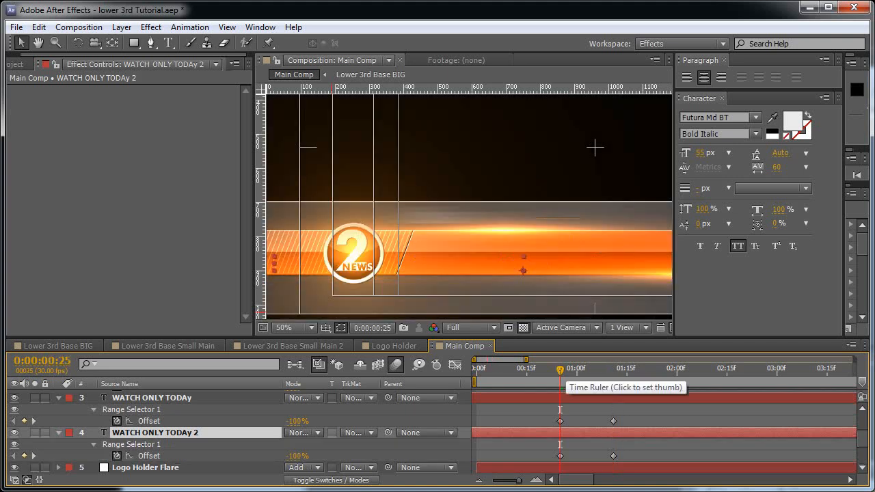
key(space)
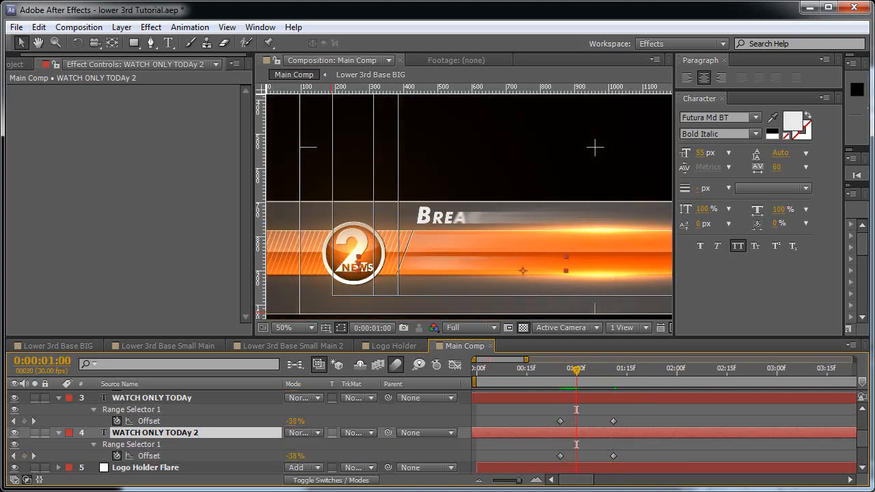
click(149, 455)
drag(561, 456, 576, 456)
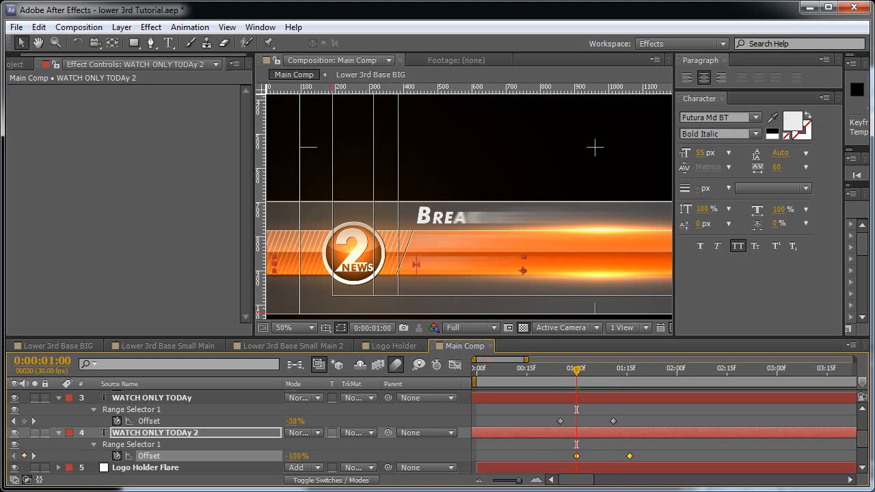
Move the copied WATCH ONLY TODAY line down onto the grey area just below the orange bar
key(space)
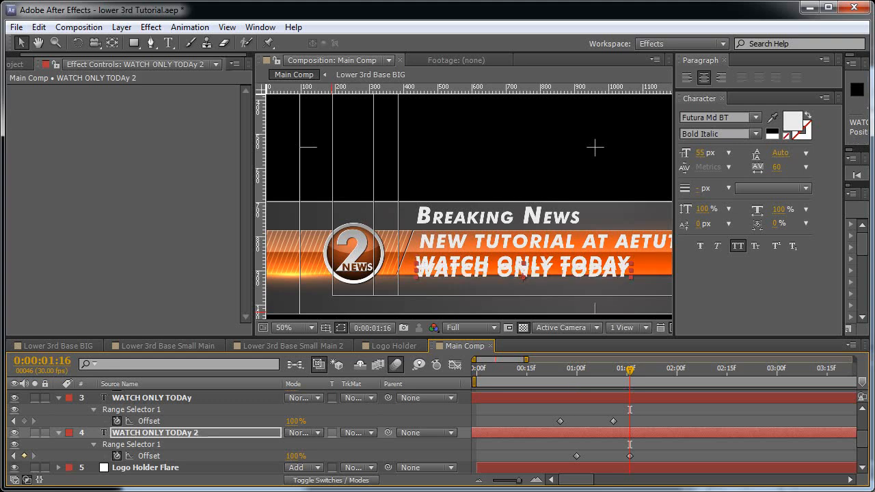
key(shift+Down)
key(shift+Down)
key(shift+Down)
key(shift+Down)
key(shift+Down)
key(shift+Down)
key(shift+Down)
key(shift+Down)
drag(475, 240, 477, 188)
key(shift+Up)
key(Down)
key(Down)
key(Down)
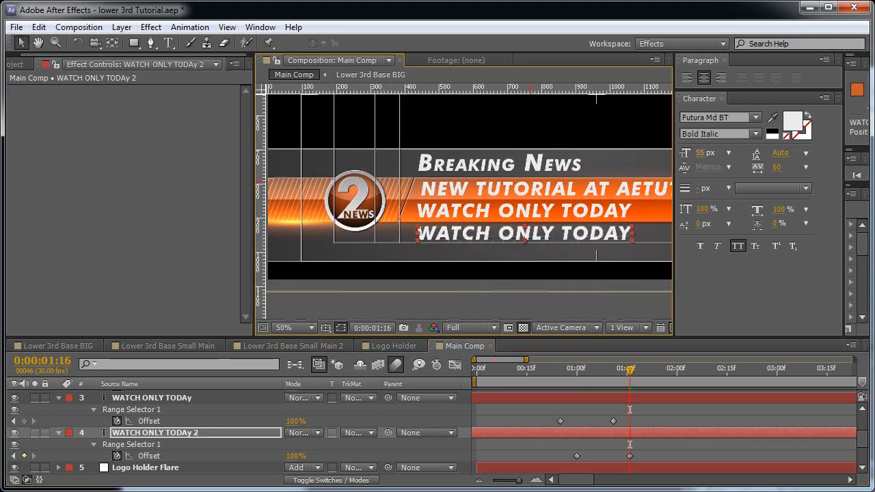
Set the copied line to 40 px Medium and shift its start close to the slanted divider's foot
click(700, 153)
text(40)
key(Return)
click(718, 133)
click(711, 146)
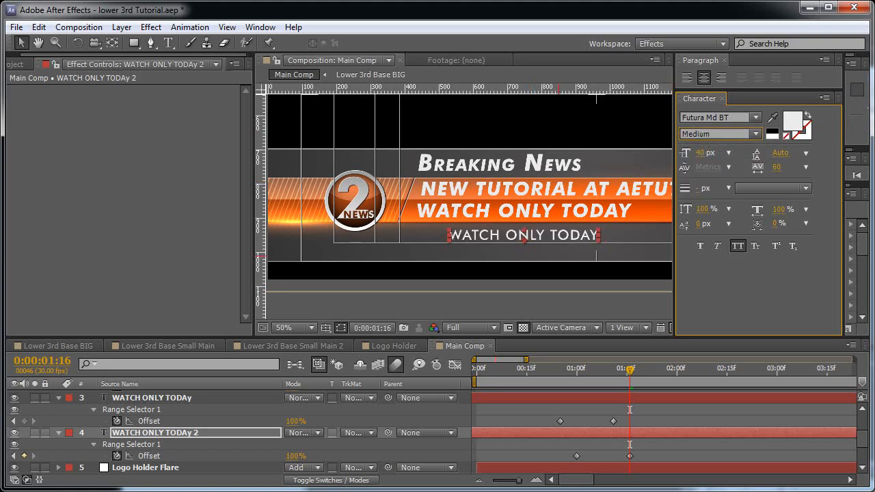
drag(564, 234, 518, 235)
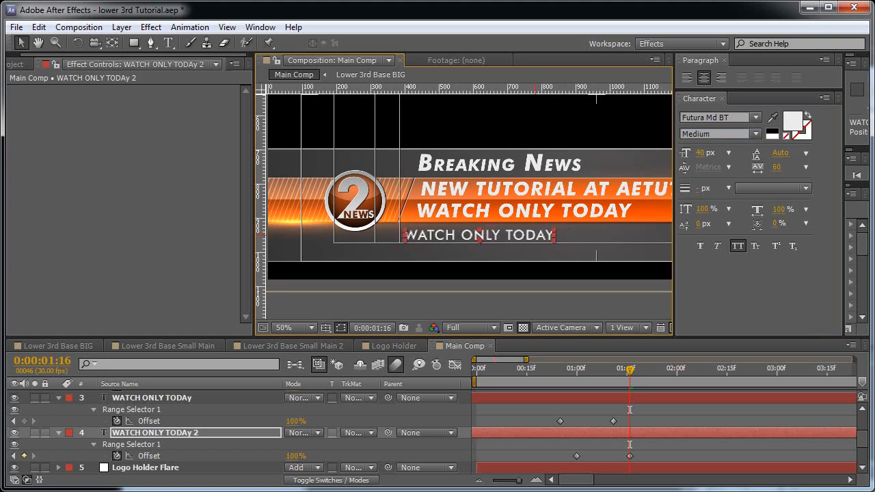
Change the copied line's text to GREAT LOWER 3RD DESIGN
double_click(527, 235)
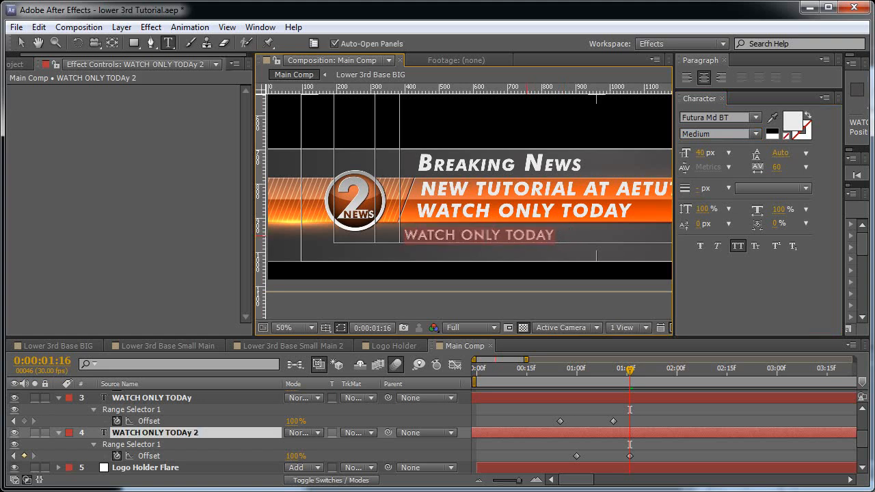
text(G)
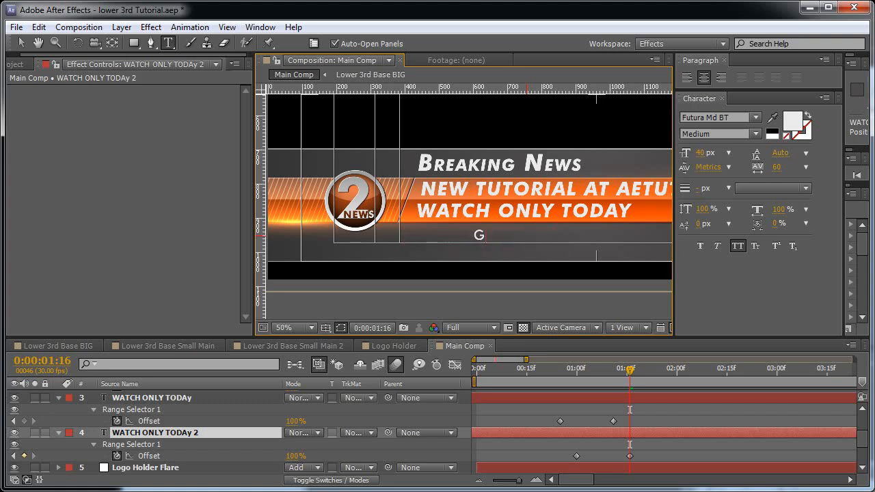
text(REAT LOWER 3RD DEI)
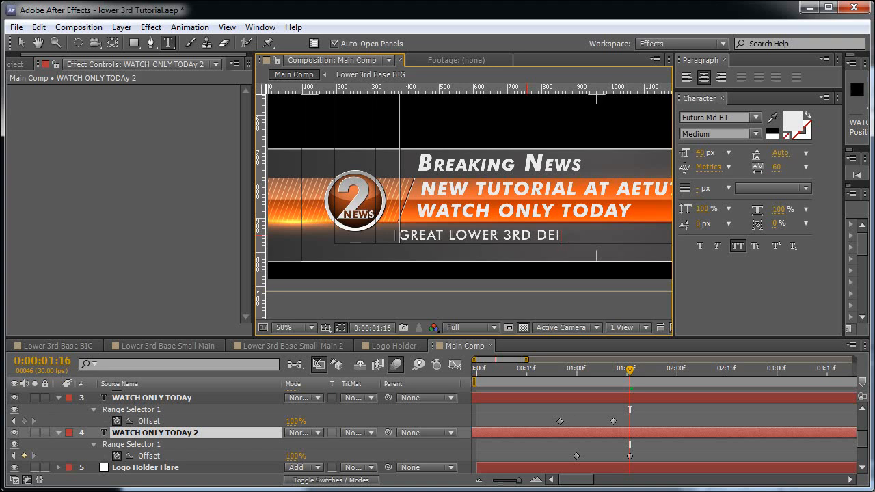
text(S)
key(BackSpace)
key(BackSpace)
text(SIGN)
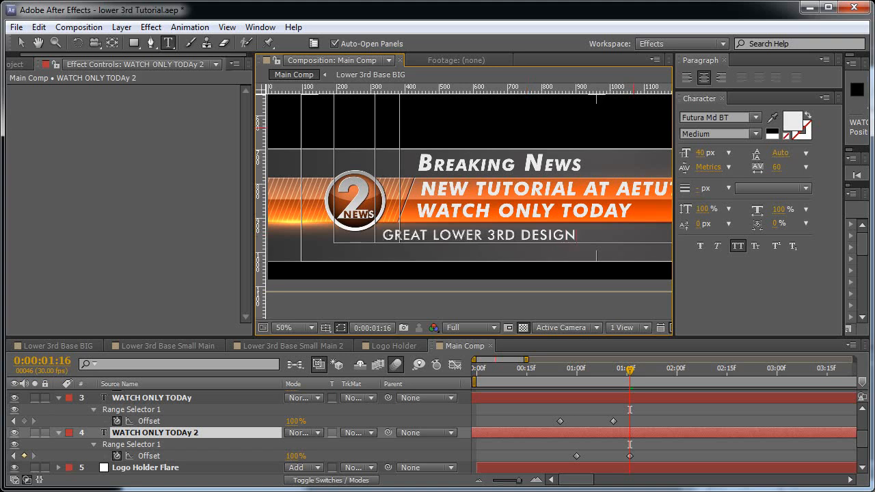
key(ctrl+Return)
key(v)
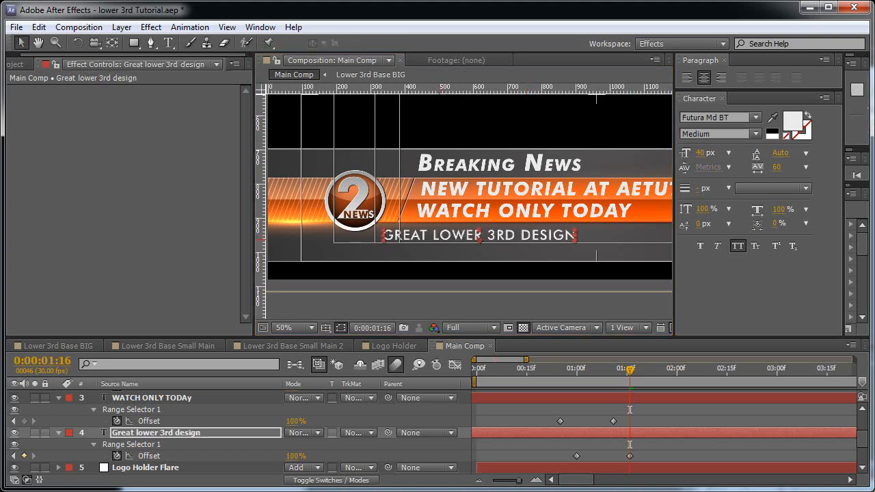
Duplicate the GREAT LOWER 3RD DESIGN line beneath itself, change the copy to CREATED ONLY IN AFTER EFFECTS, and align both starts near the divider's foot
drag(481, 234, 531, 252)
key(ctrl+d)
double_click(536, 252)
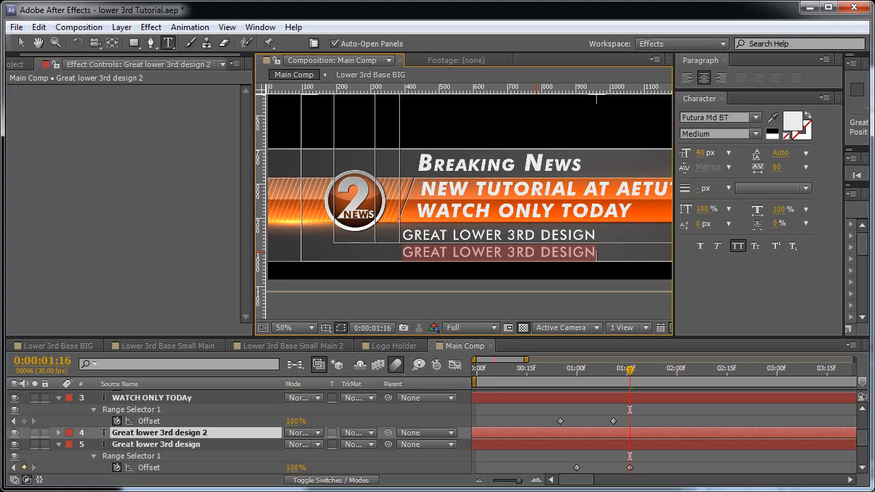
text(CREATED ONLY IN AFTER EFFECTS)
click(21, 42)
drag(469, 256, 492, 255)
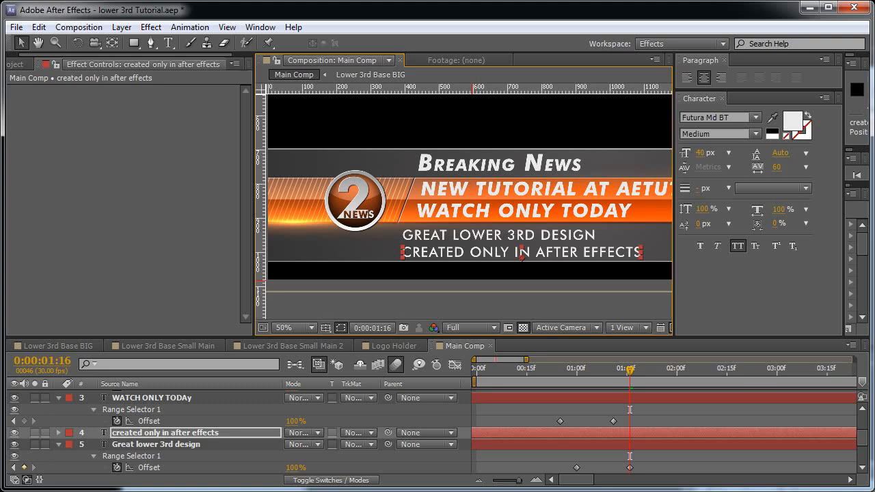
Play the text animation from 0:00:00:21 and check the composition at 25% magnification
click(630, 409)
drag(629, 370, 546, 369)
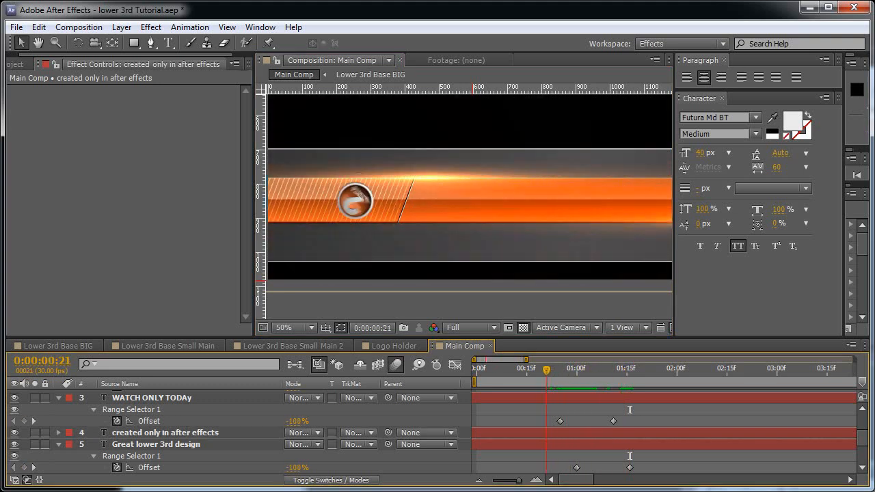
key(space)
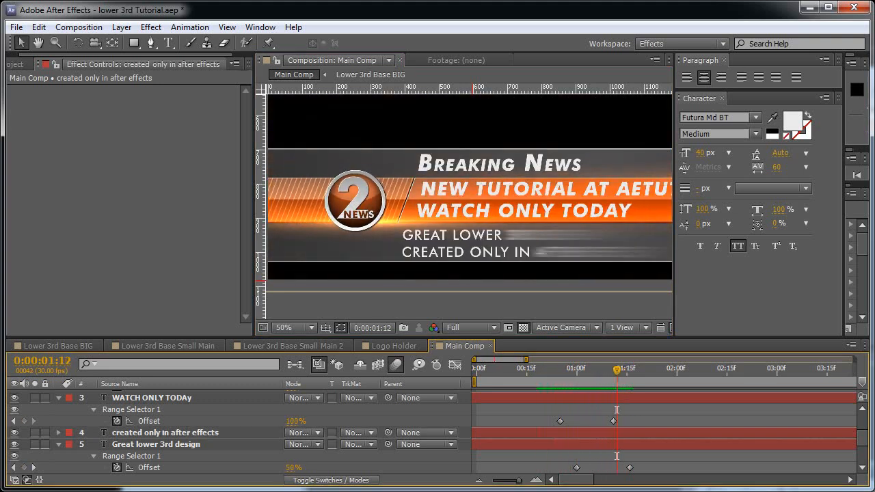
scroll(473, 212, down, 2)
key(h)
drag(578, 191, 570, 213)
scroll(569, 214, up, 1)
key(v)
key(minus)
key(minus)
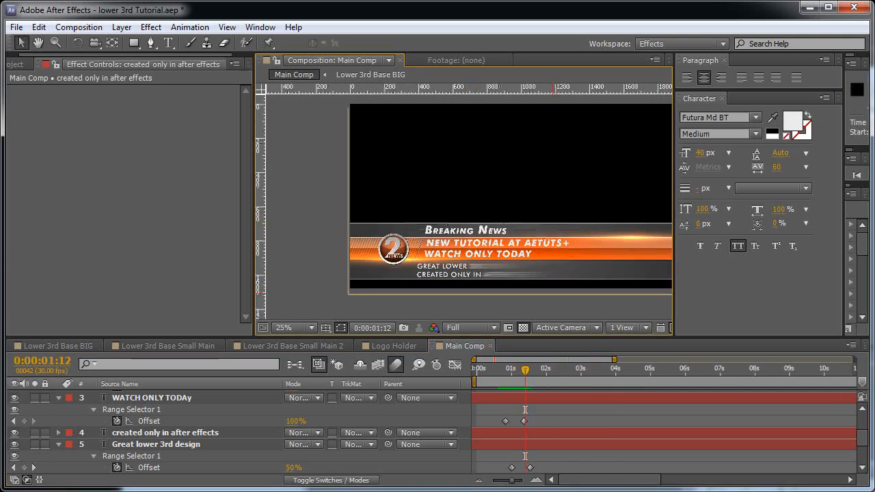
Collapse the properties of all layers and end the work area at about 4 seconds
key(ctrl+a)
key(u)
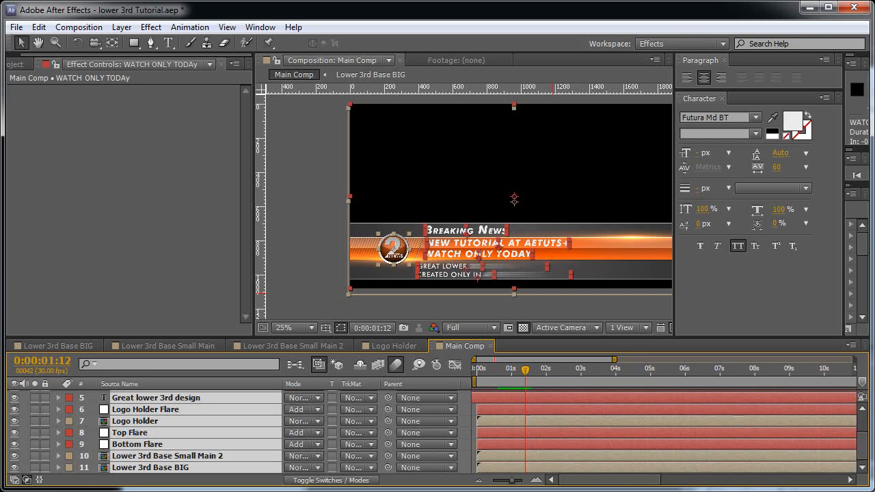
click(130, 433)
key(shift+End)
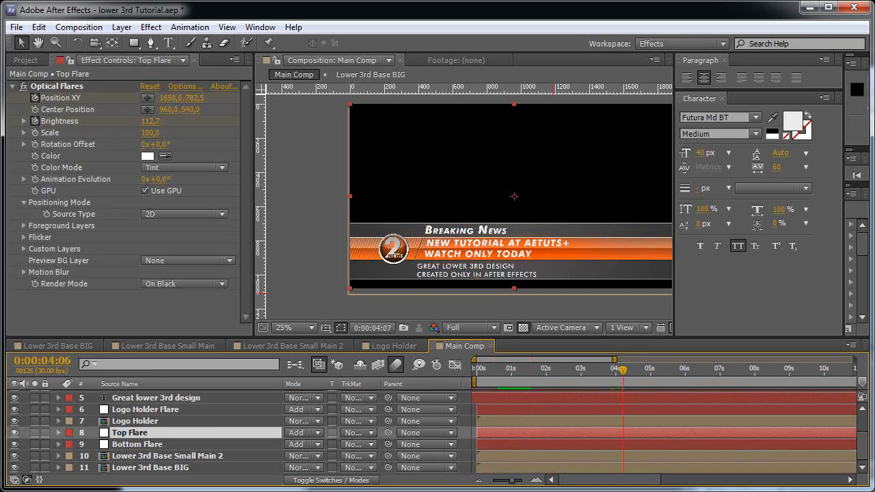
key(n)
Preview the complete lower third animation in an enlarged composition view at 50%
key(KP_0)
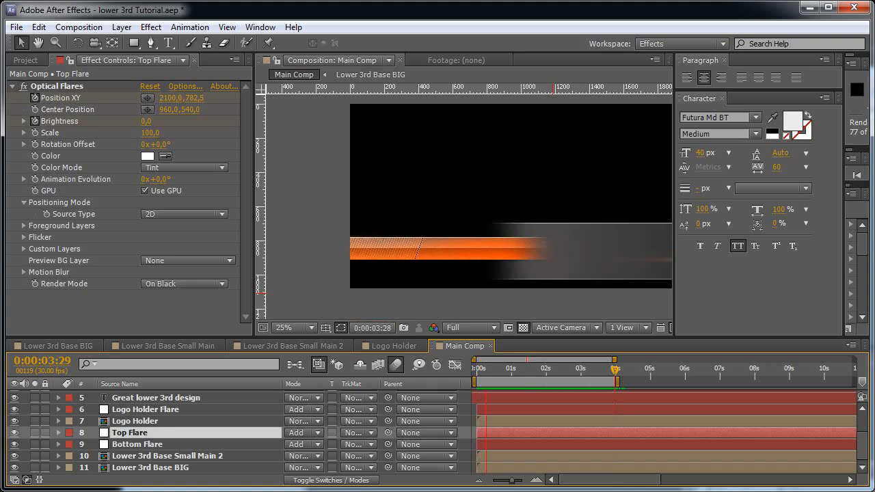
key(grave)
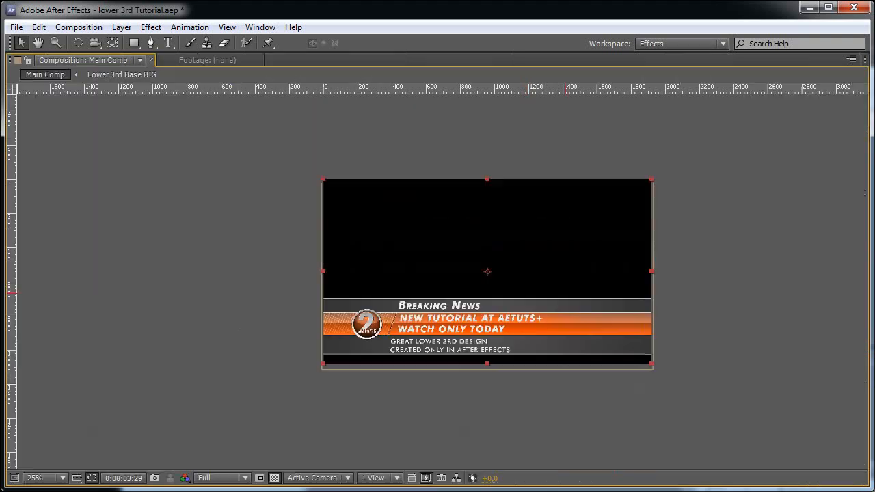
key(period)
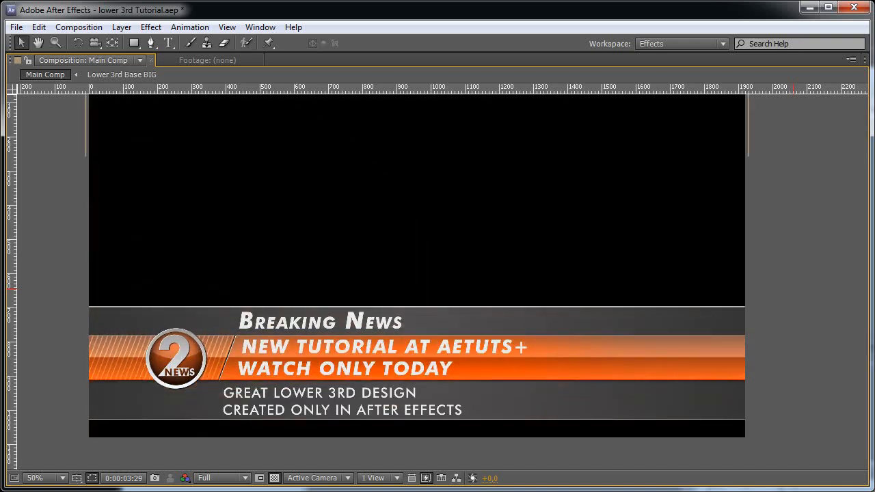
key(space)
key(comma)
key(grave)
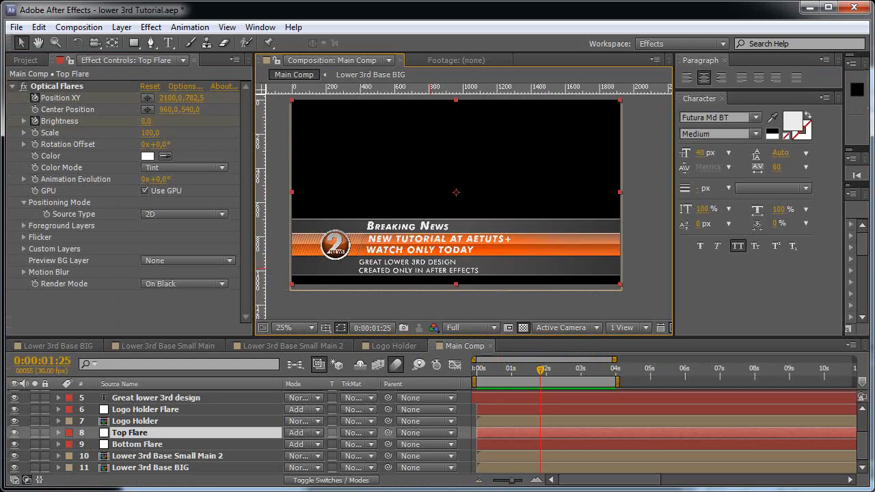
Duplicate Lower 3rd Base BIG, order the copy above all layers, and move it to the frame's upper edge with the safe-area guides shown
drag(438, 205, 455, 218)
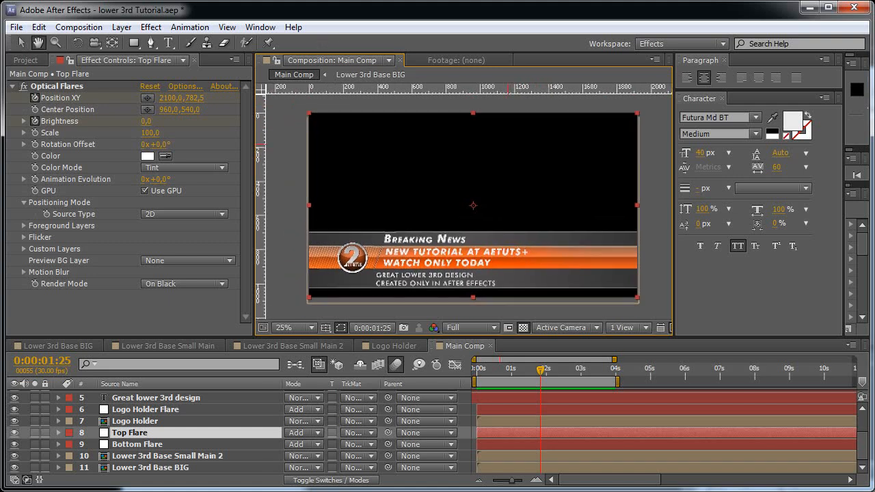
click(455, 219)
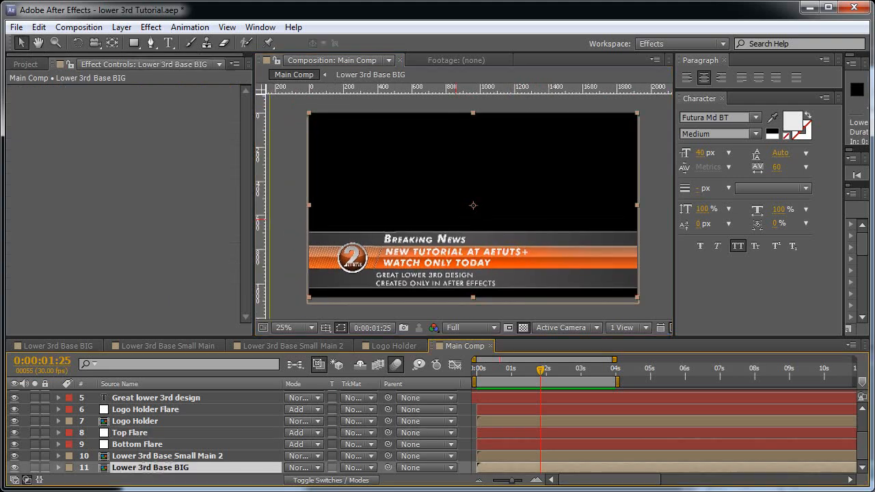
drag(184, 422, 184, 396)
drag(490, 239, 490, 119)
key(apostrophe)
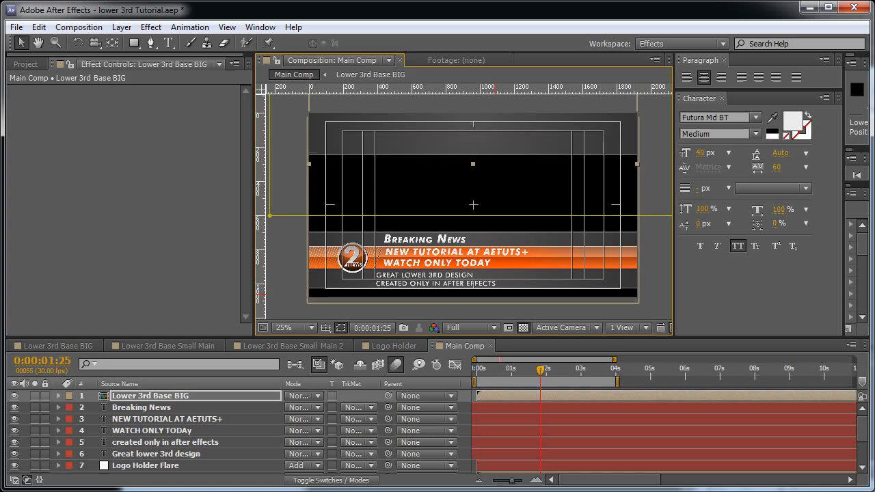
Duplicate Lower 3rd Base Small Main 2, order the copy above all layers, and move its orange bar onto the upper grey bar
key(KP_0)
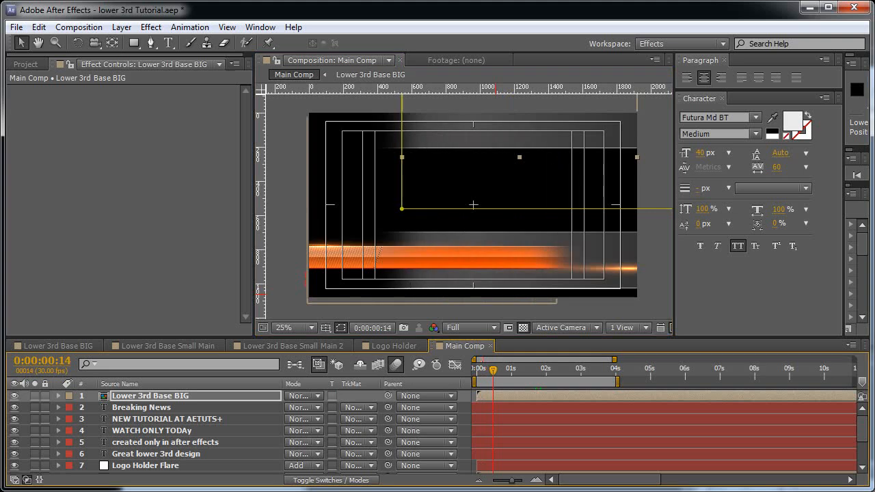
scroll(437, 431, down, 3)
click(167, 456)
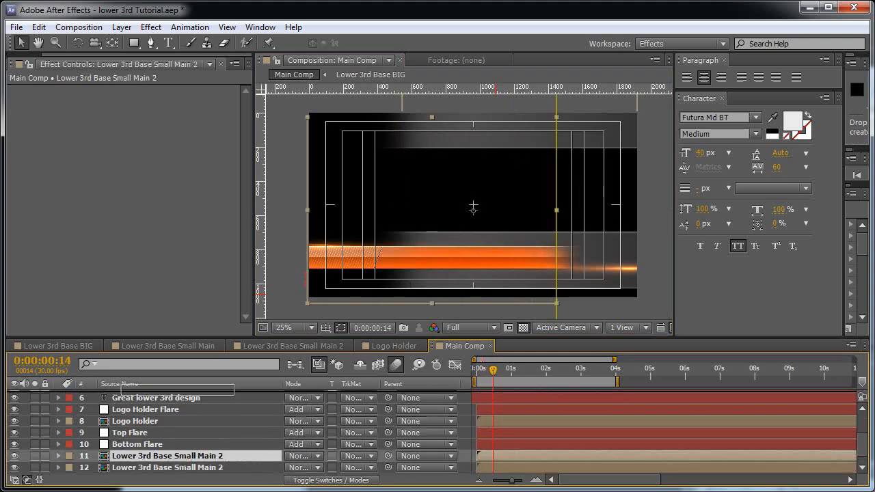
key(ctrl+shift+bracketright)
drag(496, 293, 495, 124)
key(shift+Up)
key(shift+Down)
key(shift+Down)
key(shift+Down)
key(shift+Down)
key(shift+Down)
key(shift+Down)
key(shift+Down)
key(shift+Down)
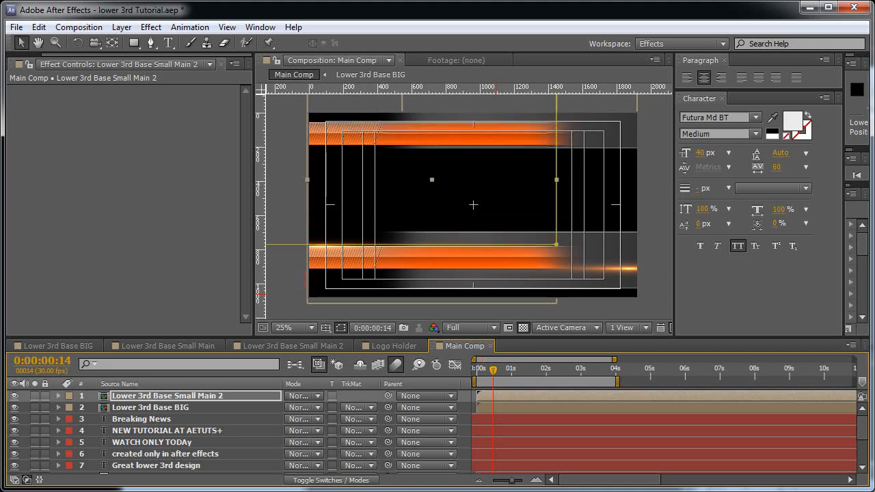
Check the upper bars in an enlarged view and nudge the copied orange bar down to just above the grey bar's lower edge
key(h)
drag(473, 87, 483, 106)
scroll(483, 106, up, 2)
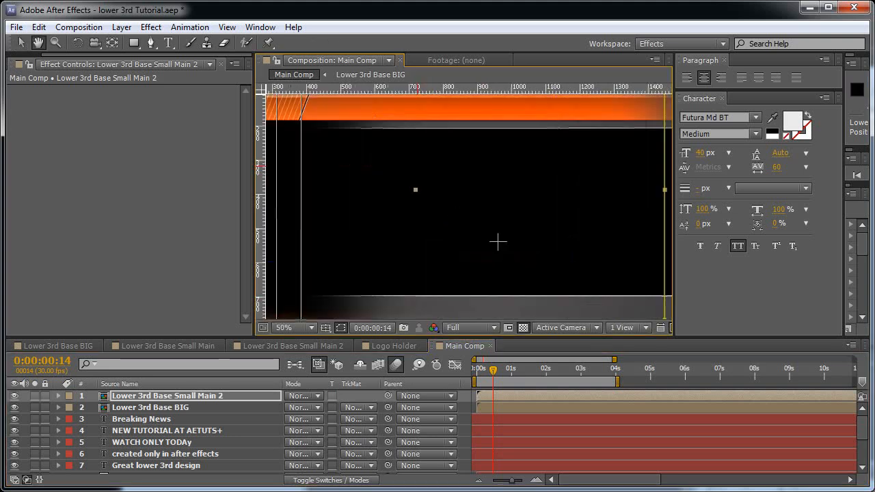
scroll(487, 109, down, 2)
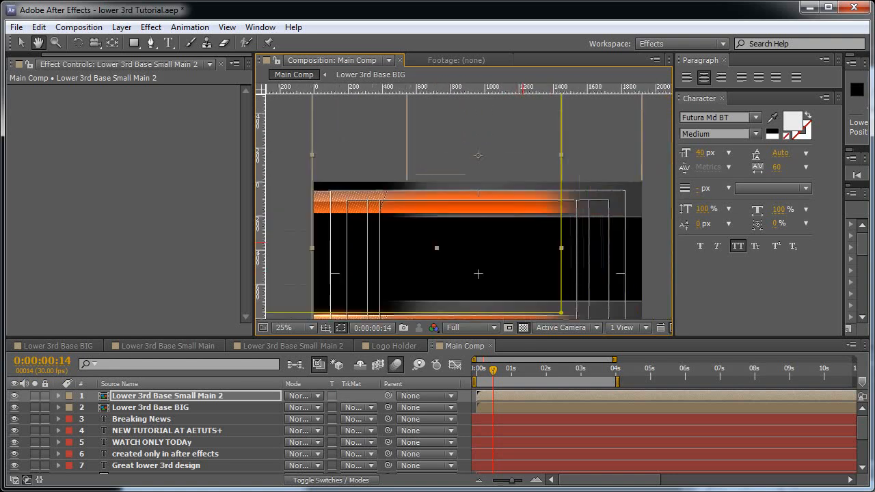
key(v)
key(space)
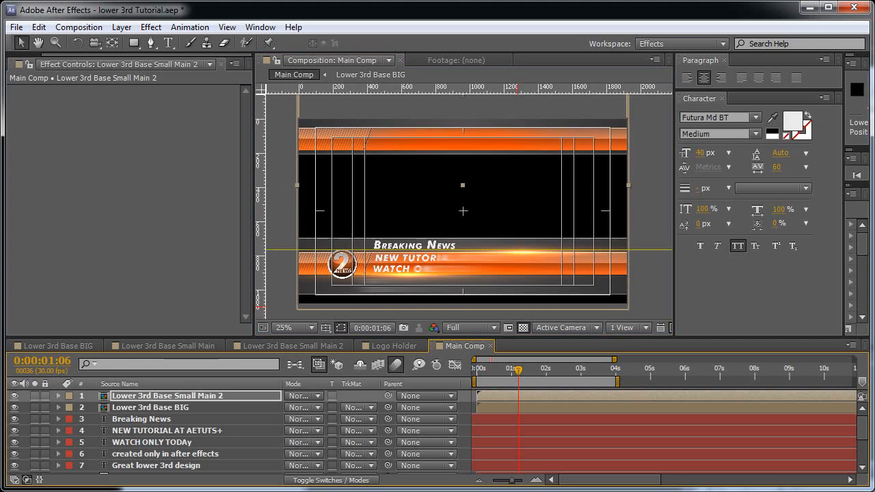
key(Return)
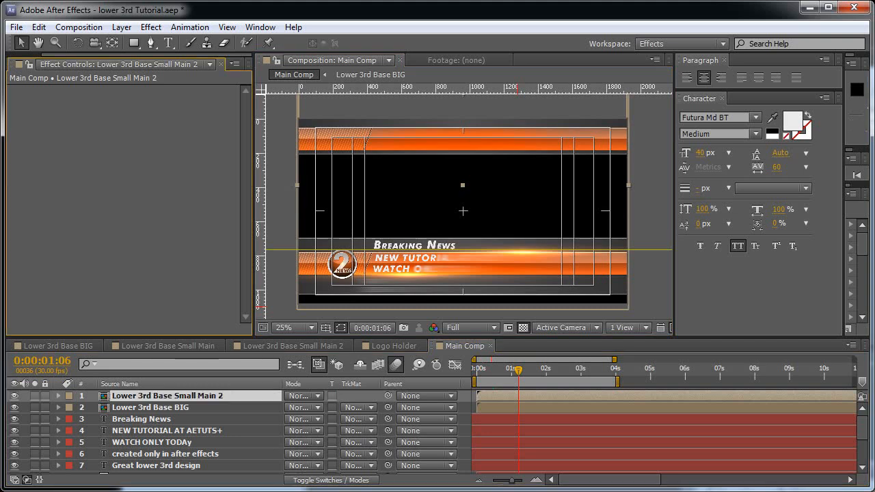
key(grave)
key(period)
key(space)
drag(506, 158, 561, 222)
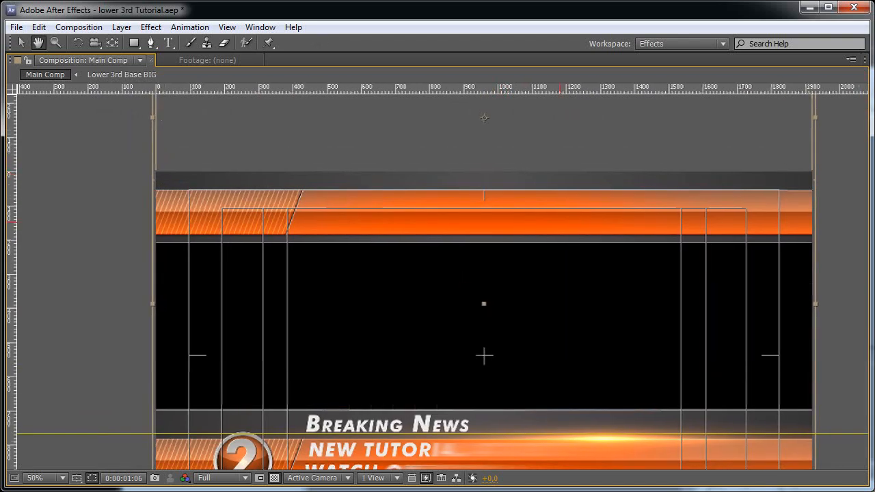
key(Down)
key(Down)
key(Down)
key(Down)
key(Down)
key(Down)
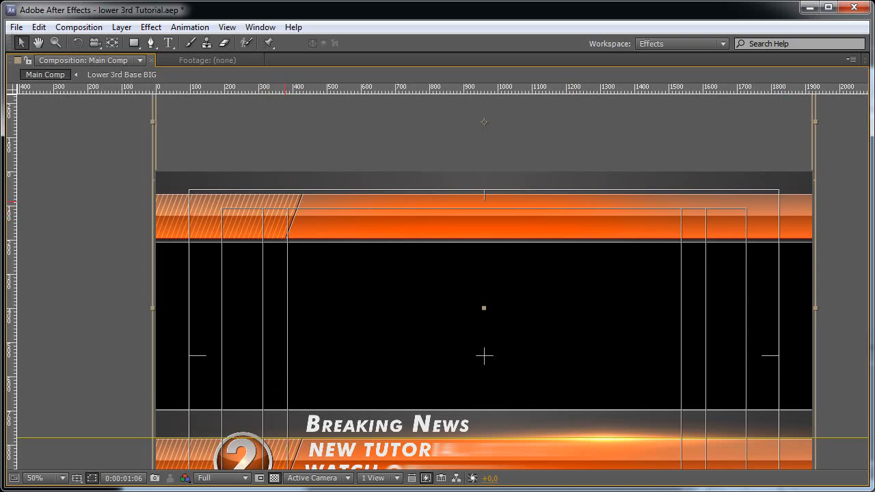
Duplicate the Lower 3rd Base Small Main 2 composition in the project and open the copy, Lower 3rd Base Small Main 3
key(grave)
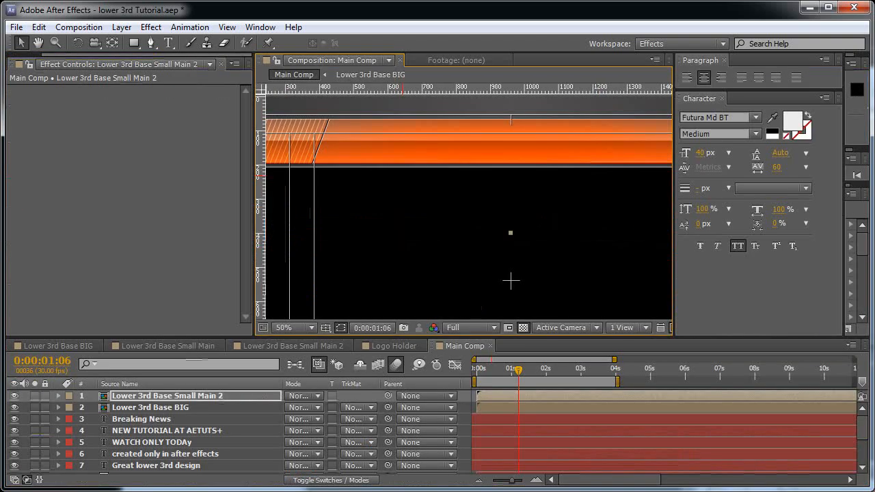
key(ctrl+0)
key(h)
drag(510, 283, 647, 303)
key(v)
click(85, 224)
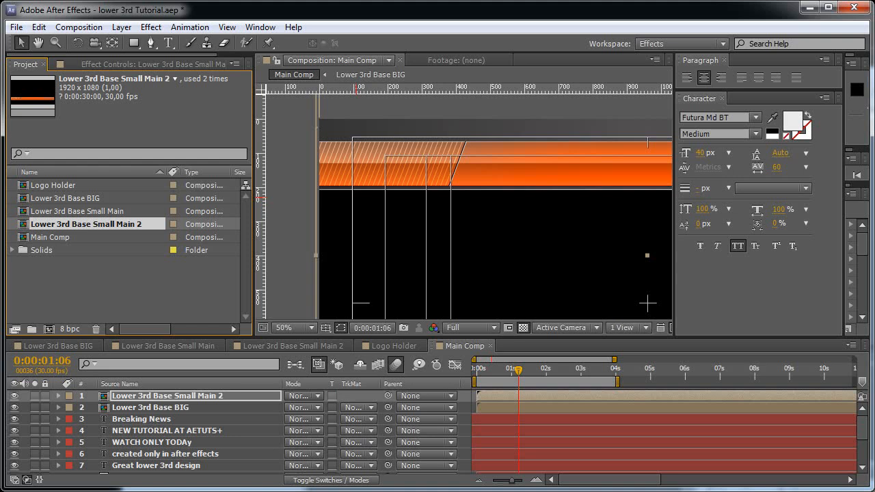
key(ctrl+d)
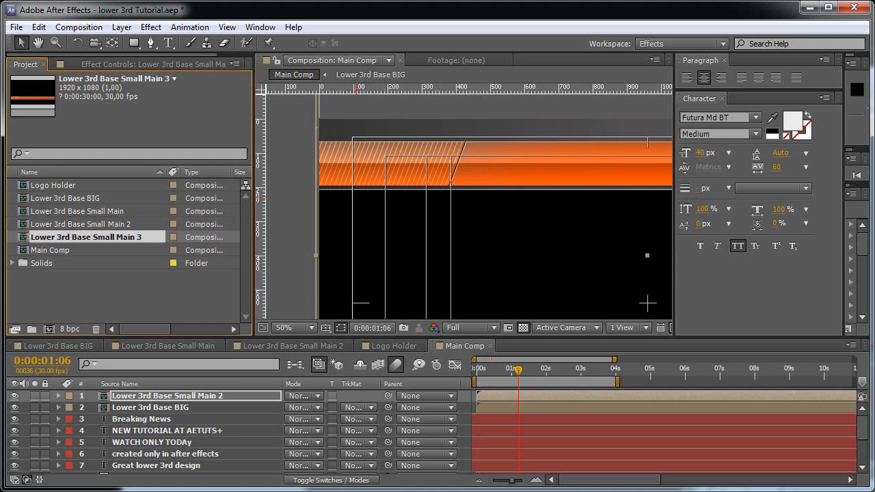
double_click(86, 237)
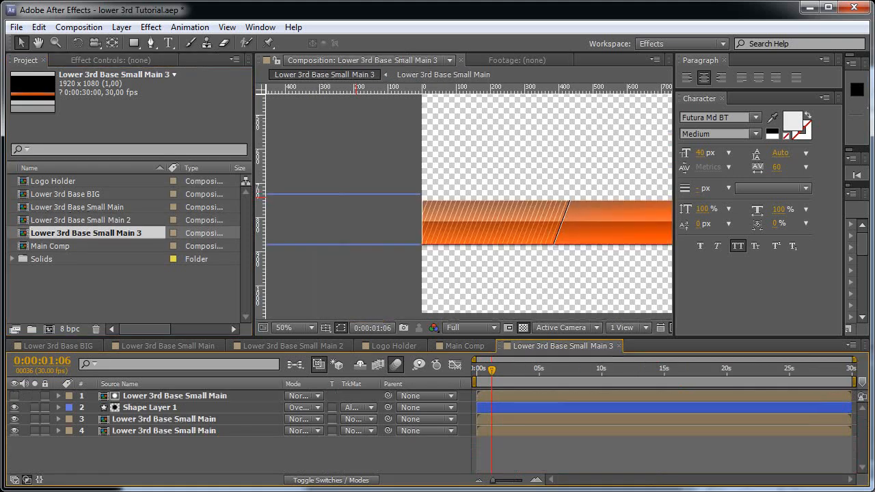
Hide Shape Layer 1 and the layer 3 bar, and set Mask 1 of the layer 4 bar to None for a plain full-width bar
click(13, 407)
click(14, 418)
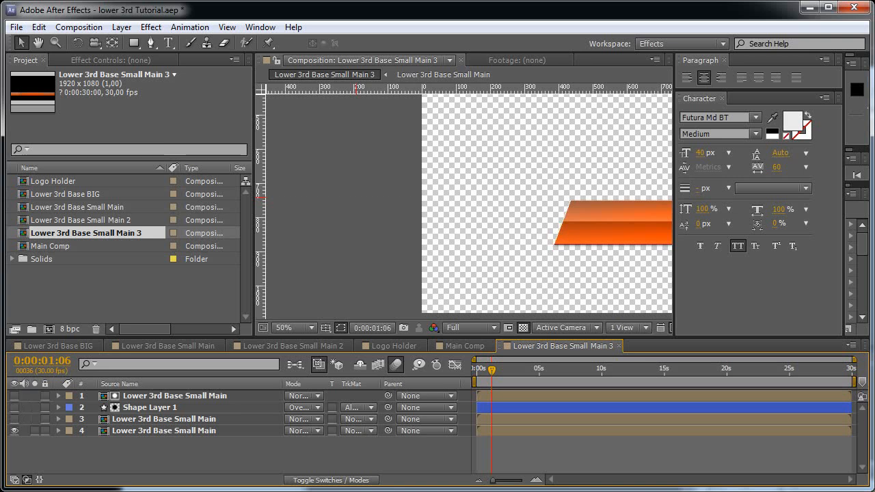
click(164, 431)
key(m)
click(298, 443)
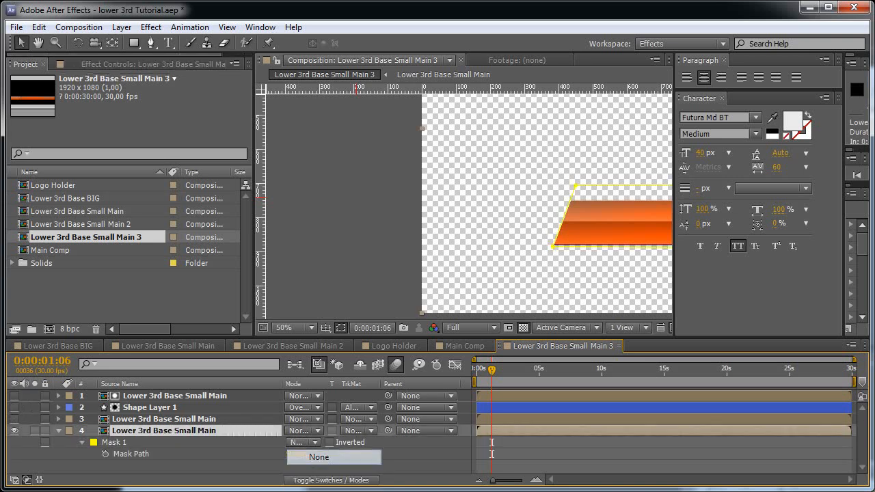
click(301, 453)
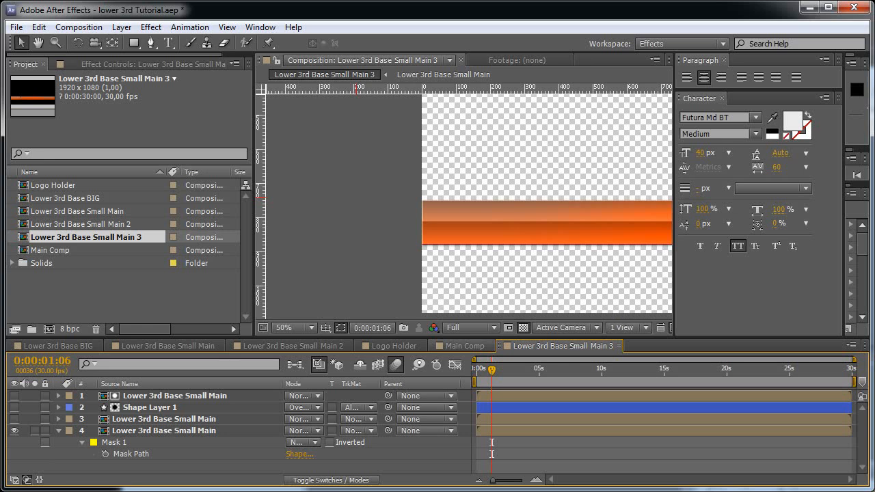
In Main Comp, replace the top Lower 3rd Base Small Main 2 layer with Lower 3rd Base Small Main 3 and check the upper bar
click(465, 346)
click(168, 395)
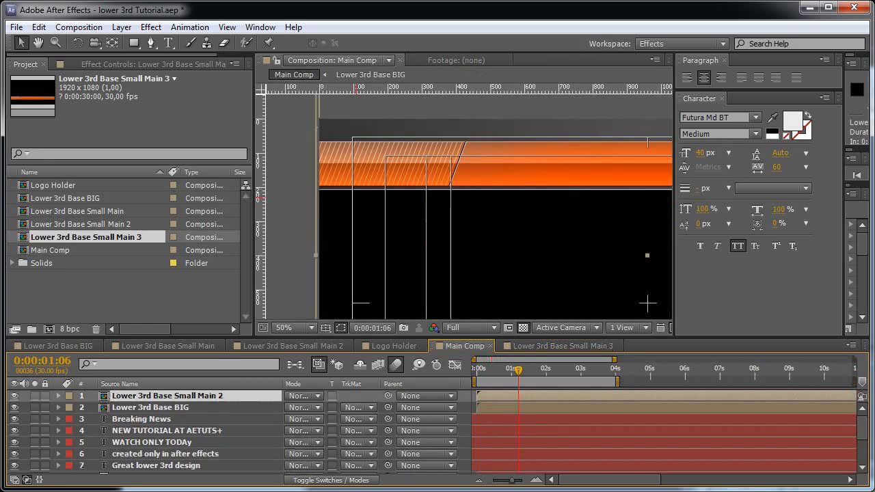
drag(85, 237, 175, 397)
key(grave)
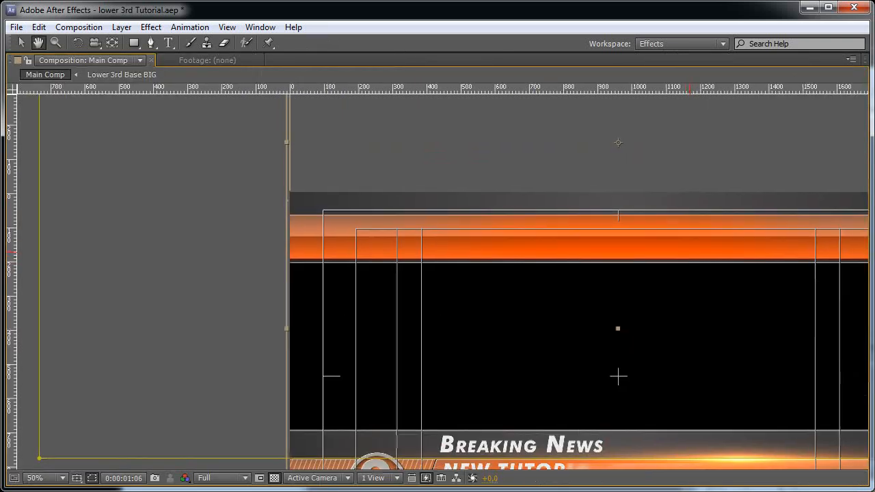
key(grave)
key(comma)
key(comma)
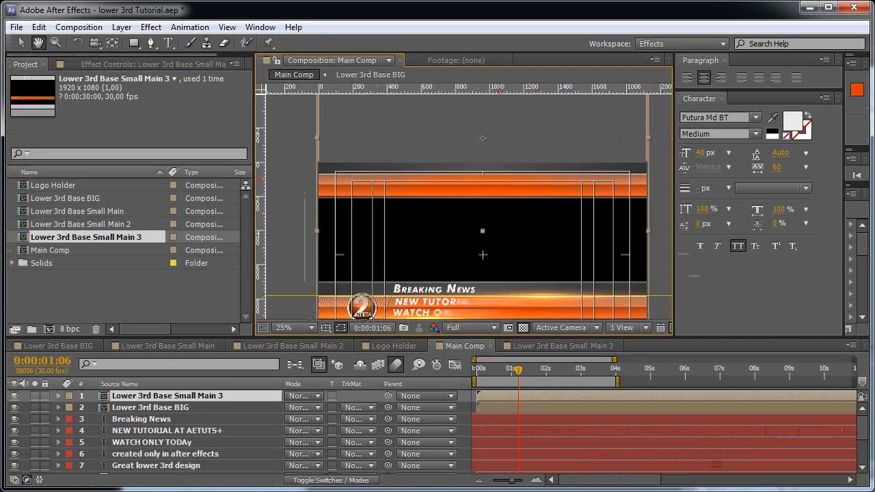
Preview Main Comp and examine the upper bar together with the lower third in an enlarged view at 50%
key(KP_0)
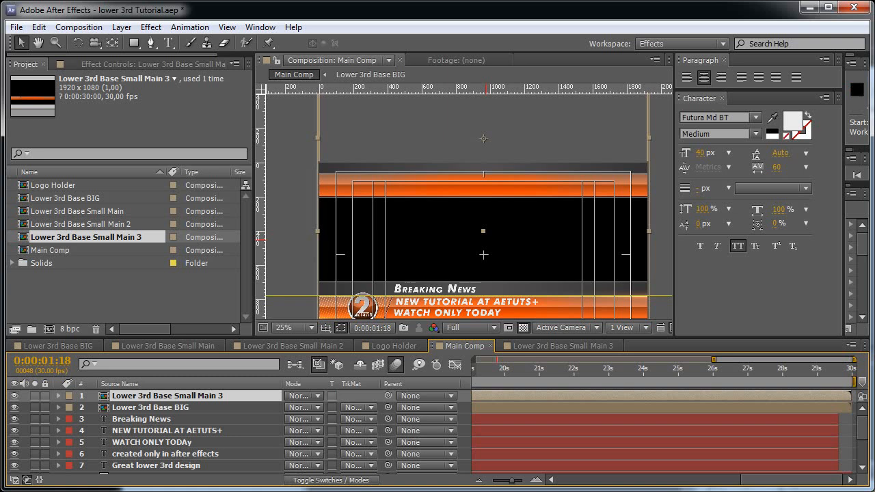
click(123, 293)
key(grave)
key(period)
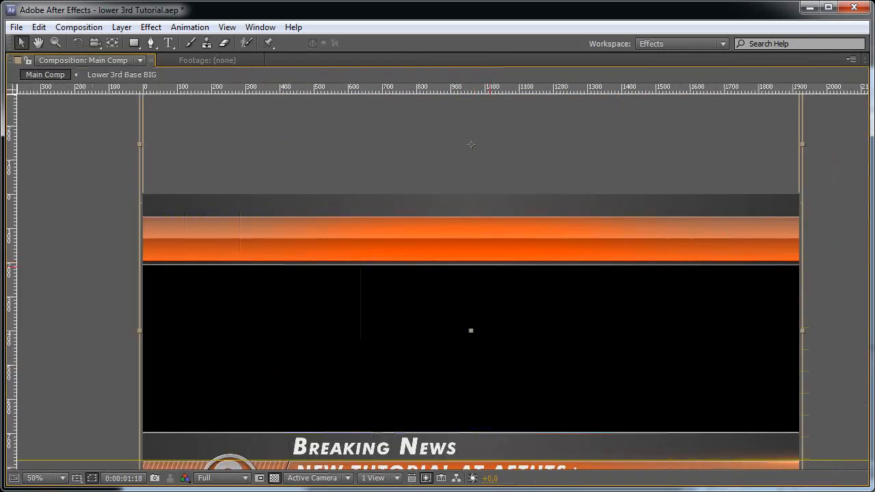
scroll(437, 276, down, 2)
scroll(437, 276, right, 2)
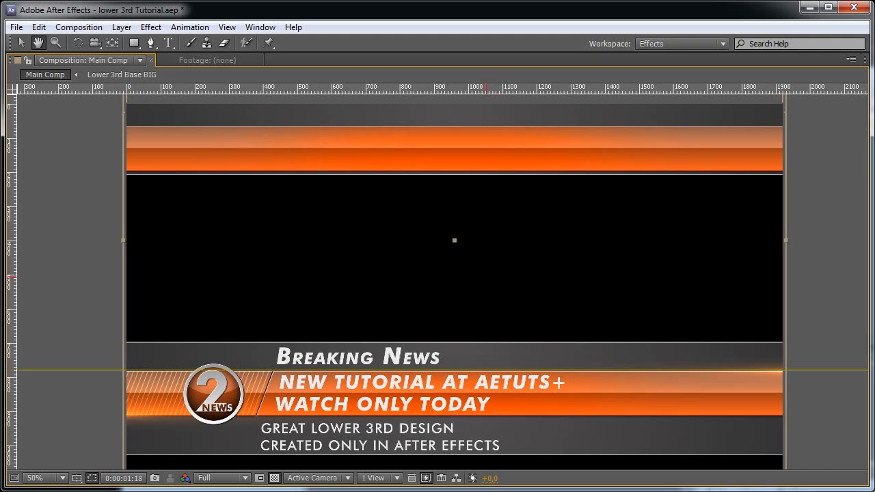
scroll(437, 276, up, 1)
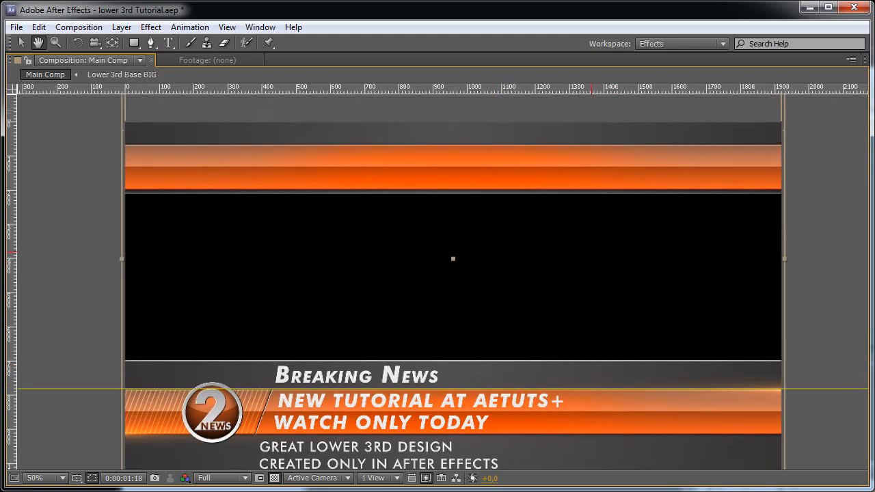
drag(437, 276, 470, 206)
key(grave)
key(comma)
scroll(205, 431, down, 2)
Nudge the upper Lower 3rd Base BIG layer down until its grey bar extends below the orange bar
click(135, 454)
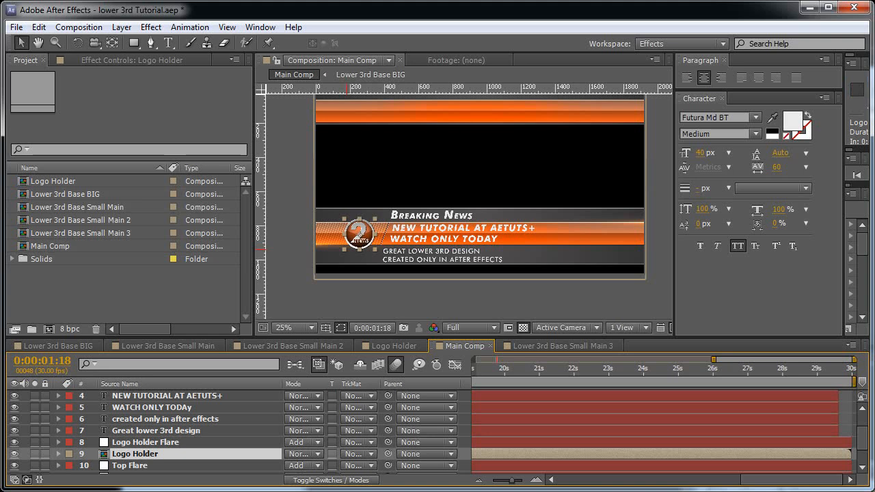
key(space)
drag(347, 250, 350, 279)
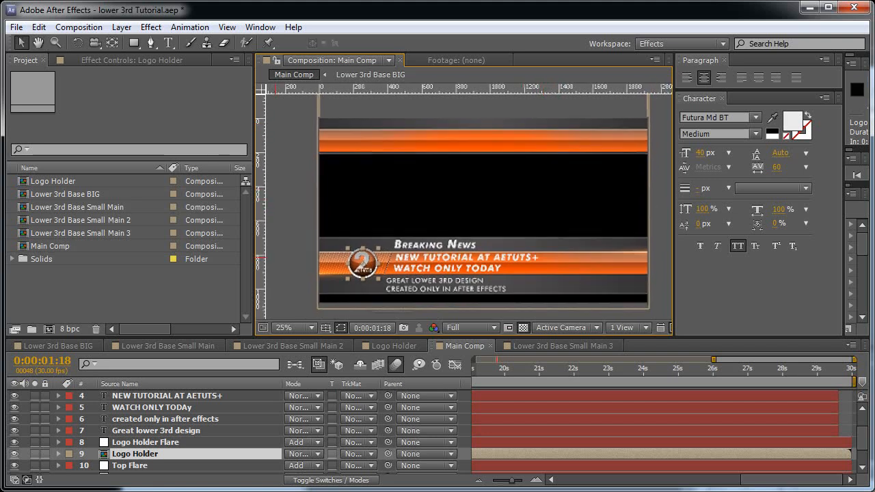
scroll(205, 431, up, 2)
click(151, 407)
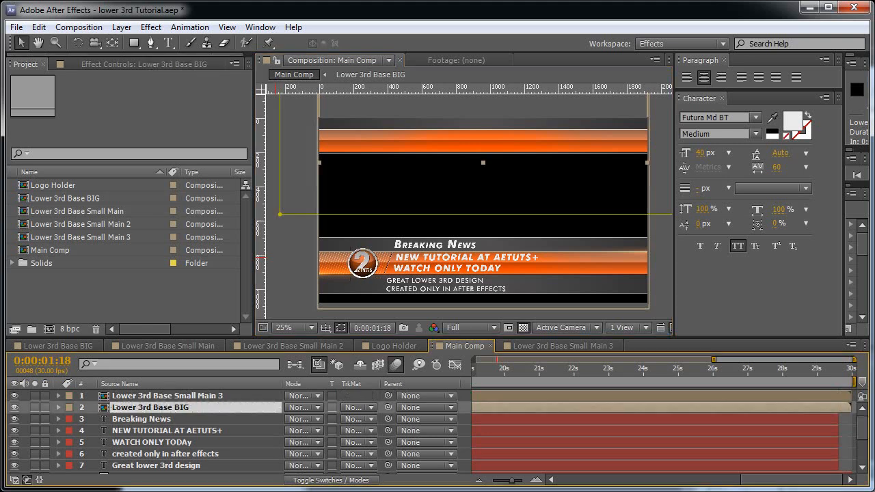
key(shift+Down)
key(shift+Down)
key(shift+Up)
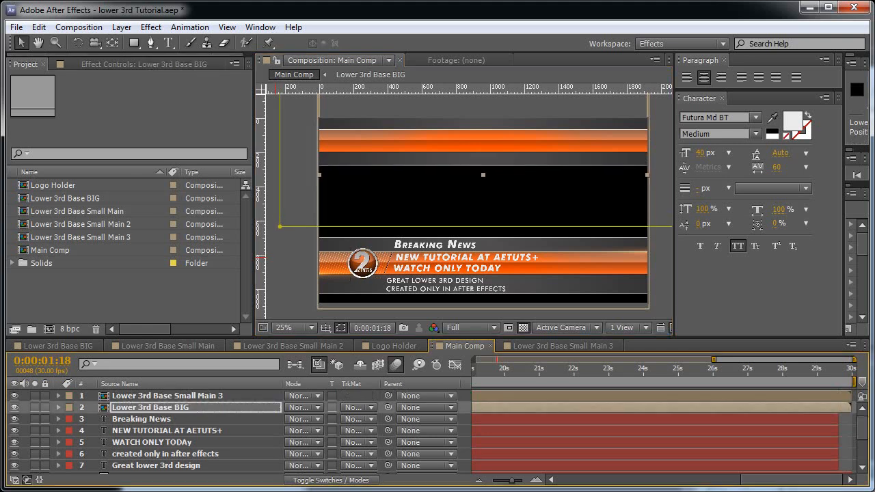
key(F2)
drag(713, 359, 473, 359)
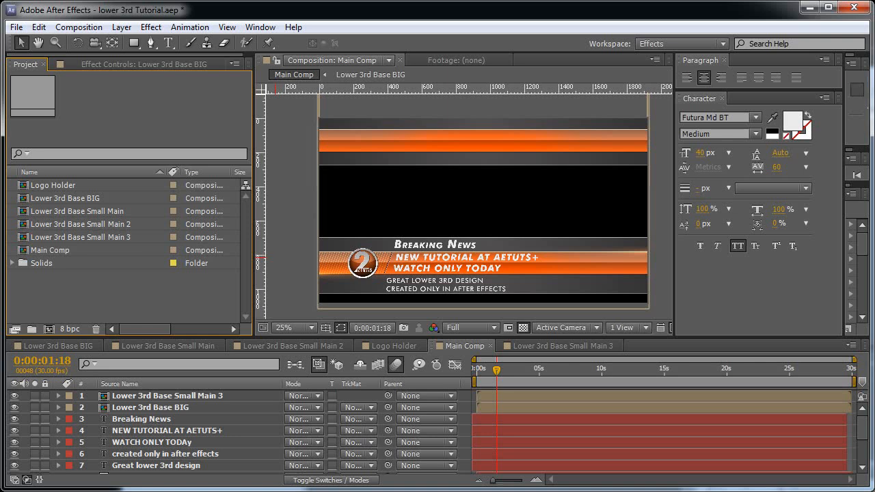
key(space)
mouse_move(482, 164)
mouse_down()
mouse_move(478, 170)
mouse_move(464, 153)
mouse_move(472, 157)
mouse_up()
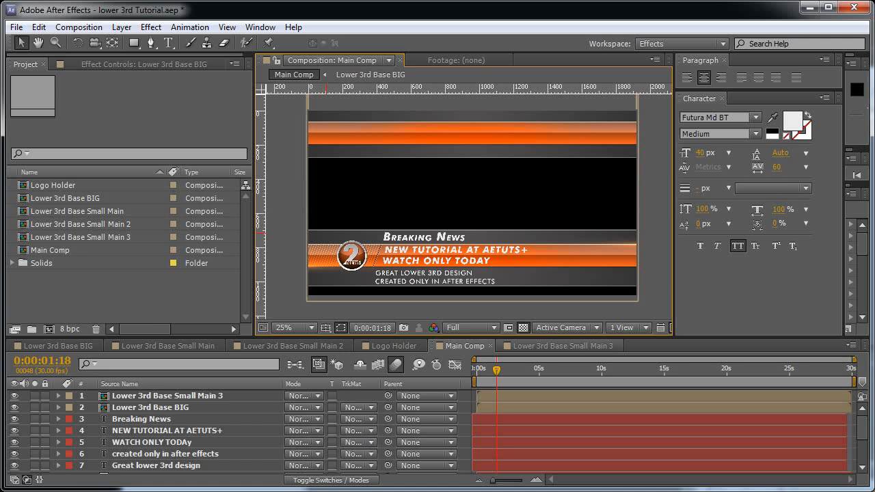
In the nested Lower 3rd Base Small Main composition, apply Hue/Saturation to the Lower 3rd base layer with Colorize on and Colorize Saturation 60
click(560, 345)
double_click(164, 431)
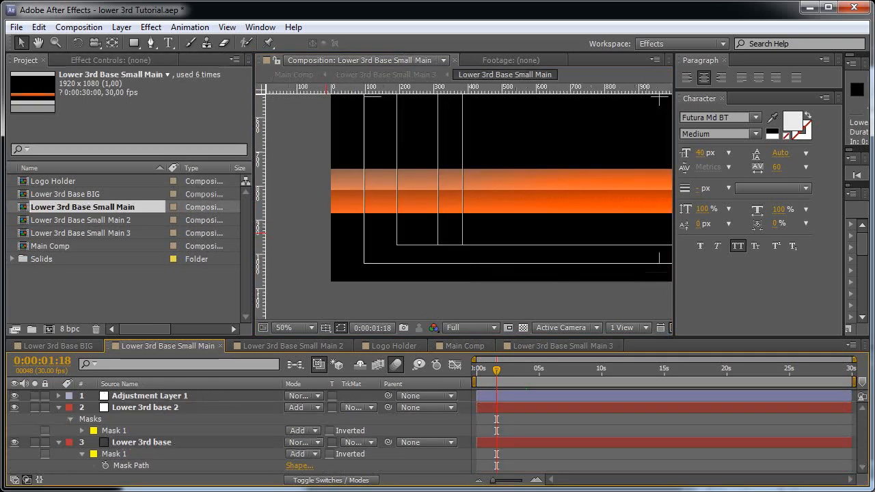
click(59, 407)
click(136, 419)
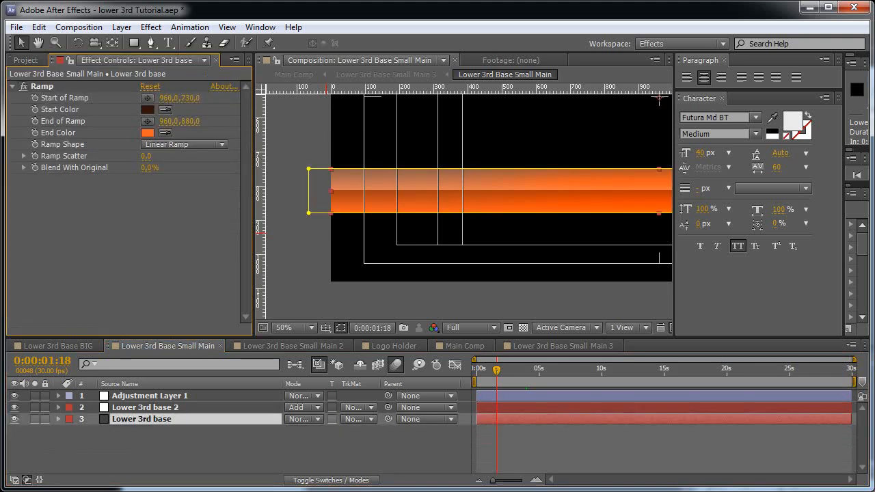
click(151, 27)
mouse_move(190, 153)
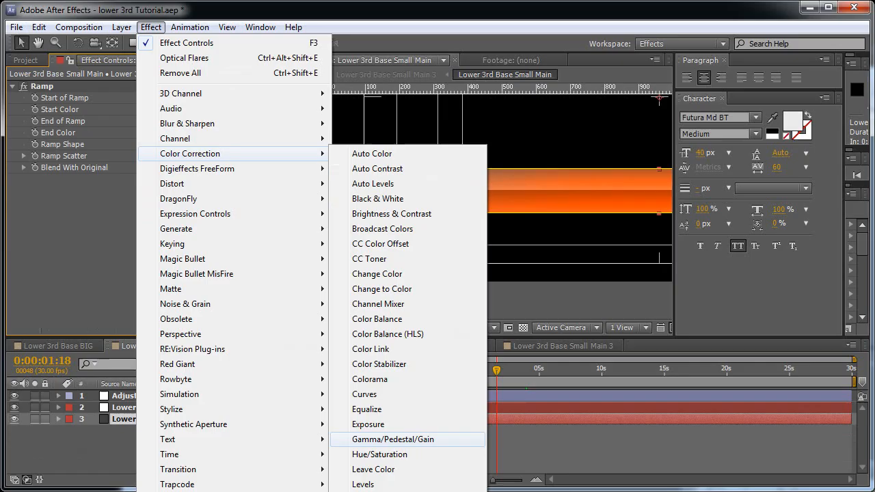
click(369, 451)
click(144, 331)
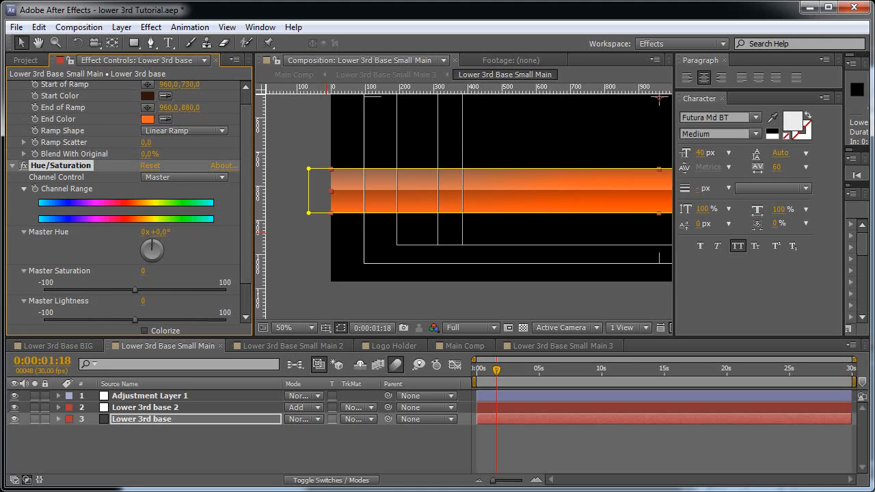
scroll(123, 205, down, 1)
click(145, 317)
text(60)
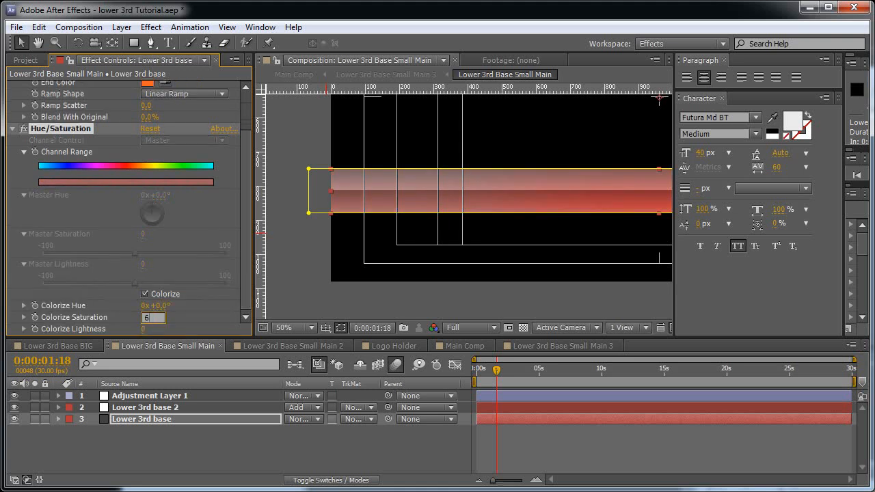
key(Return)
click(144, 317)
text(65)
key(Return)
key(ctrl+z)
Set the Lower 3rd base layer's Colorize Hue to 212° and check the recoloured bars in an enlarged Main Comp view
drag(154, 305, 299, 305)
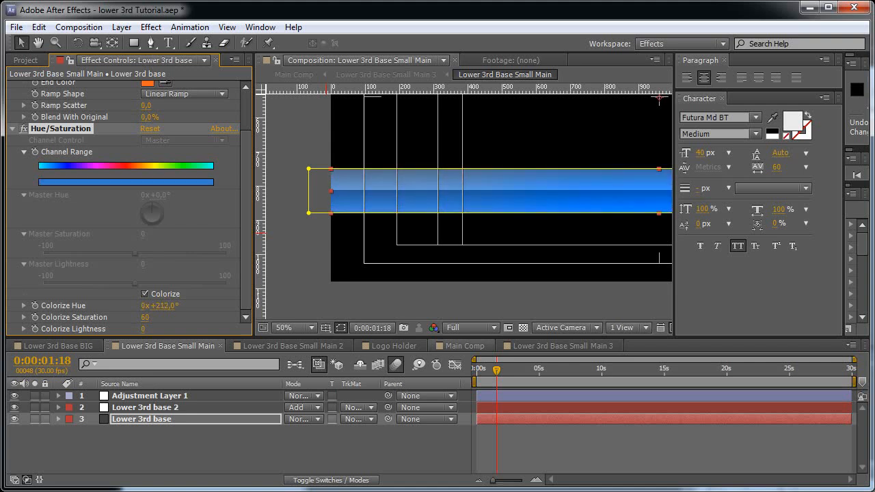
click(465, 345)
key(grave)
key(period)
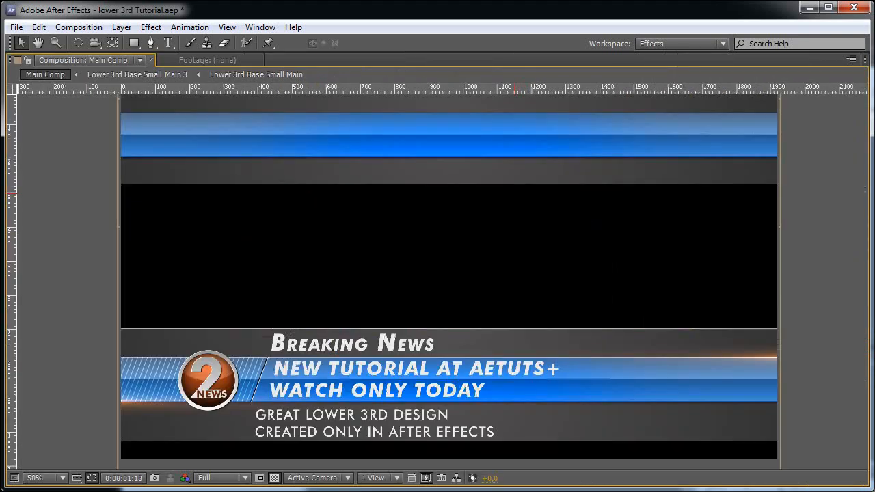
key(comma)
key(grave)
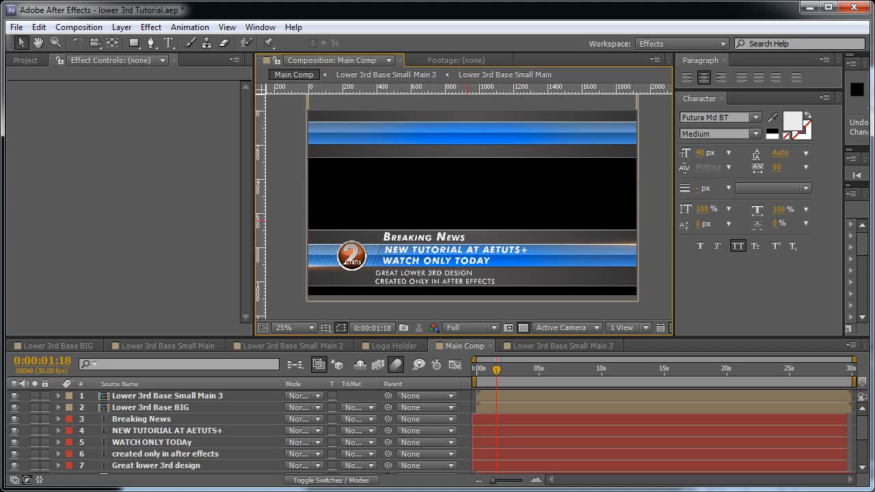